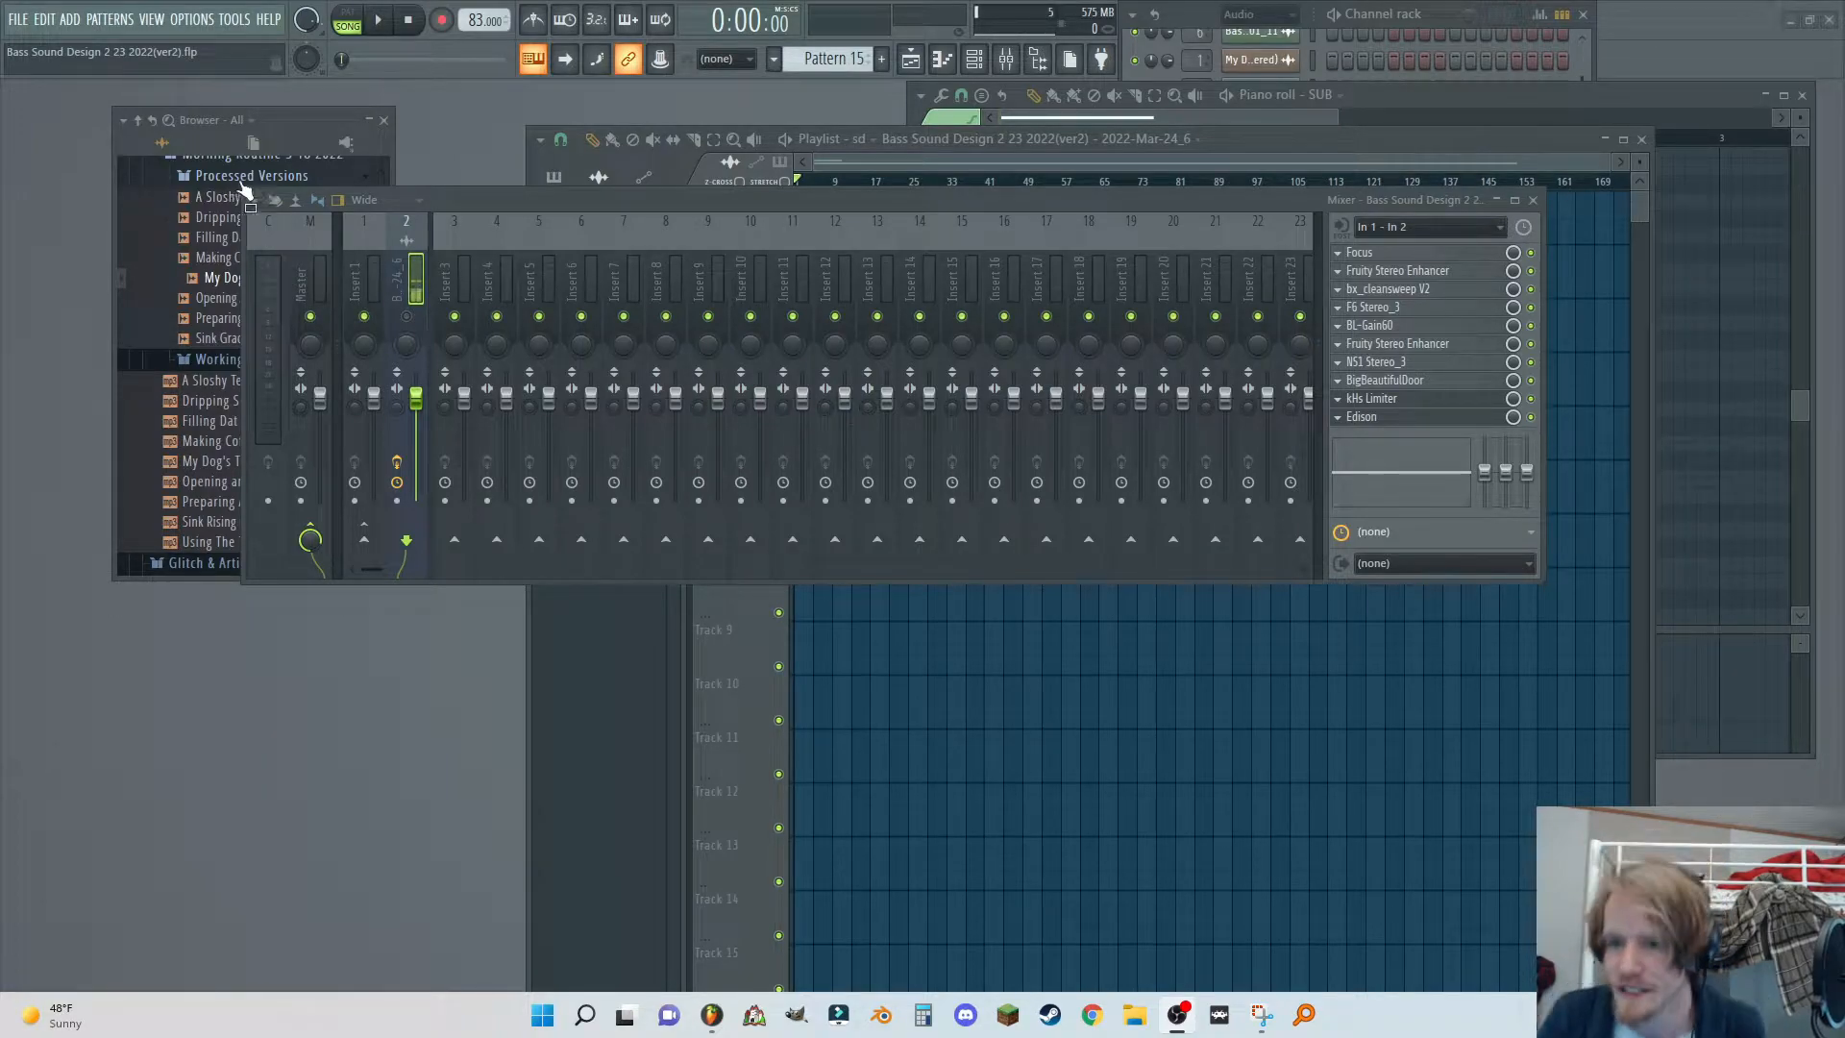
Replace the recorded clip on Track 2 with the "My Dog's Toy (Mastered)" sample, starting at bar 1.
click(264, 124)
drag(231, 278, 1116, 639)
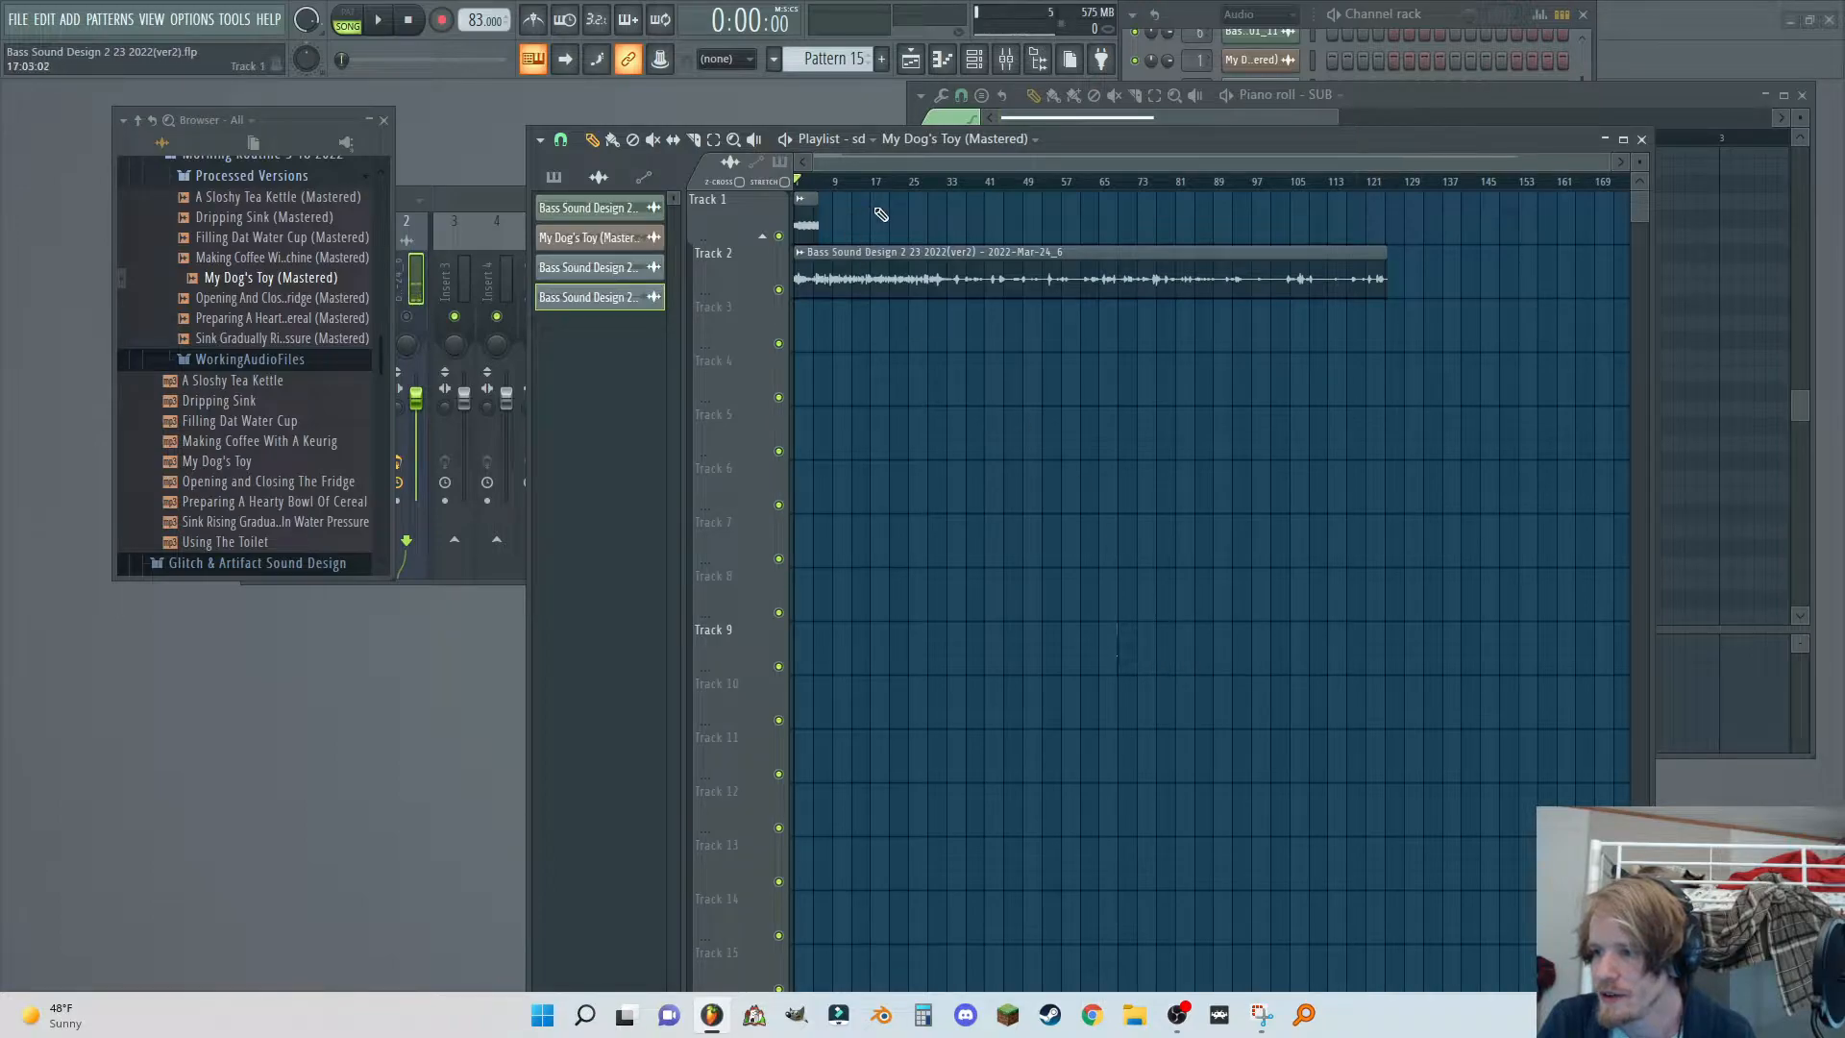
right_click(910, 279)
click(1118, 655)
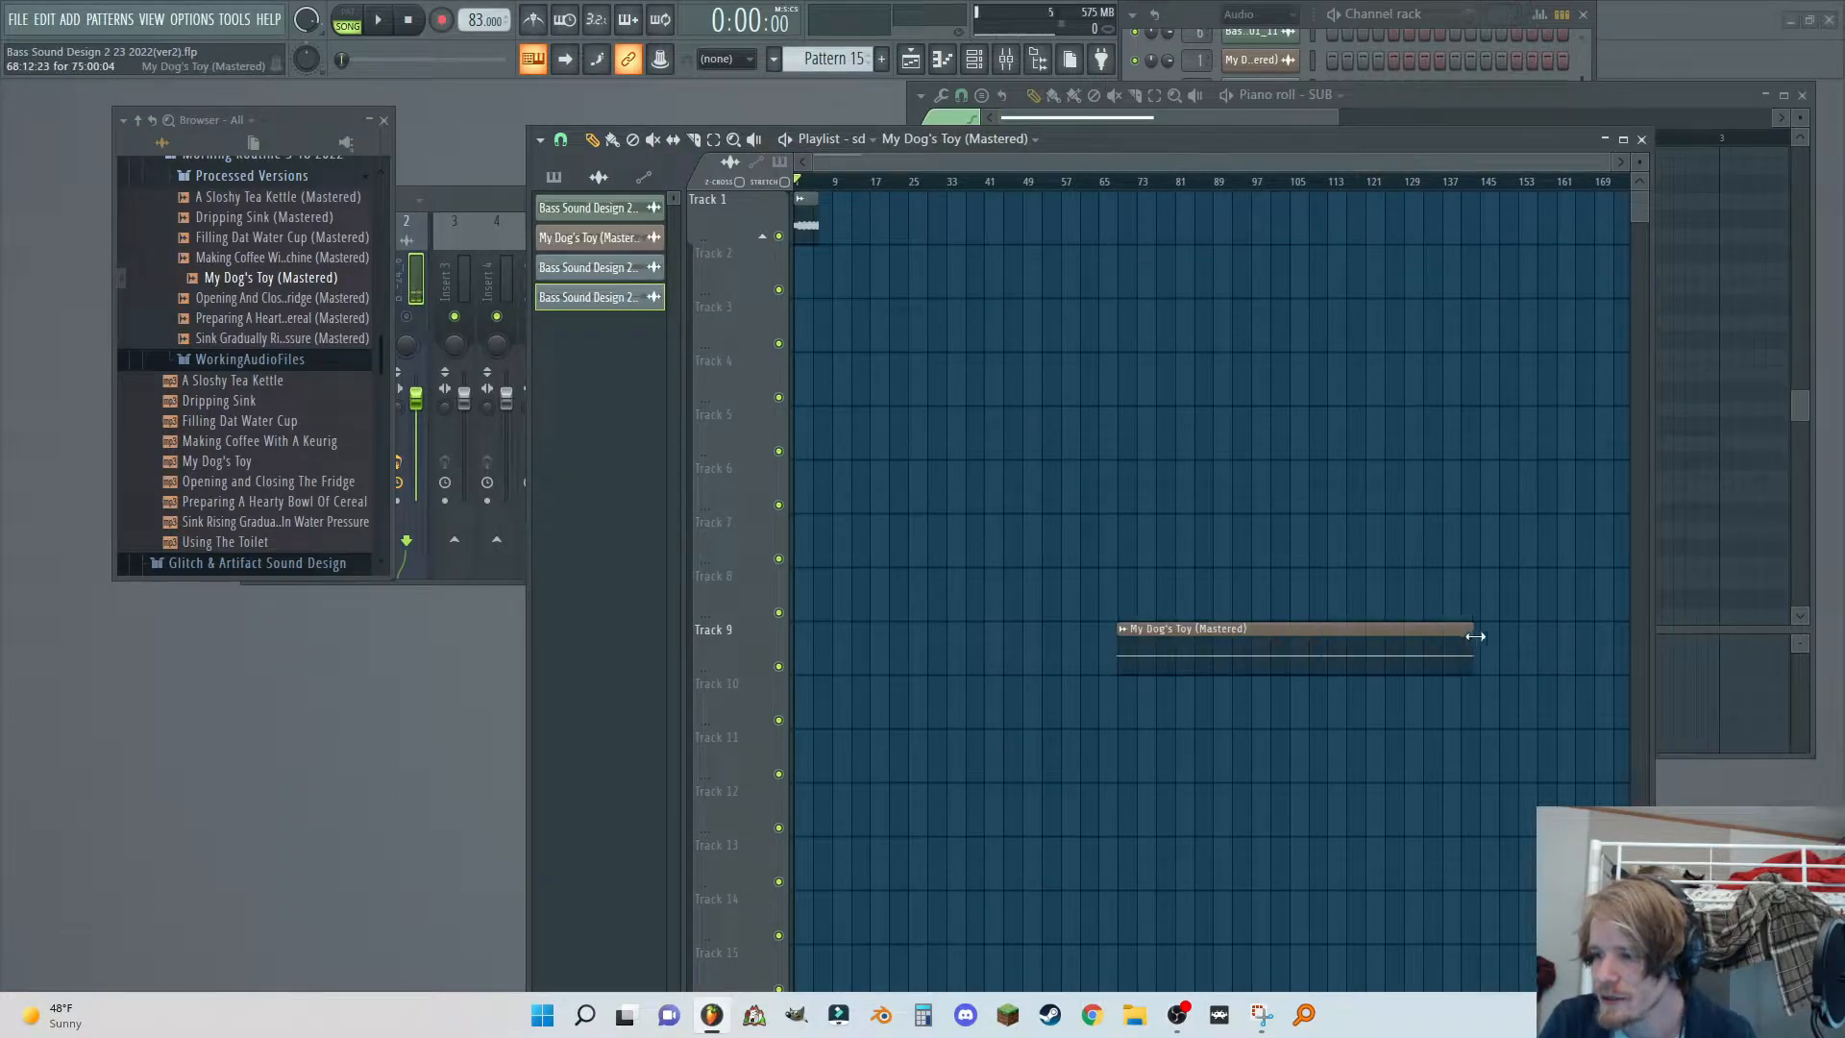
drag(1320, 629, 1007, 252)
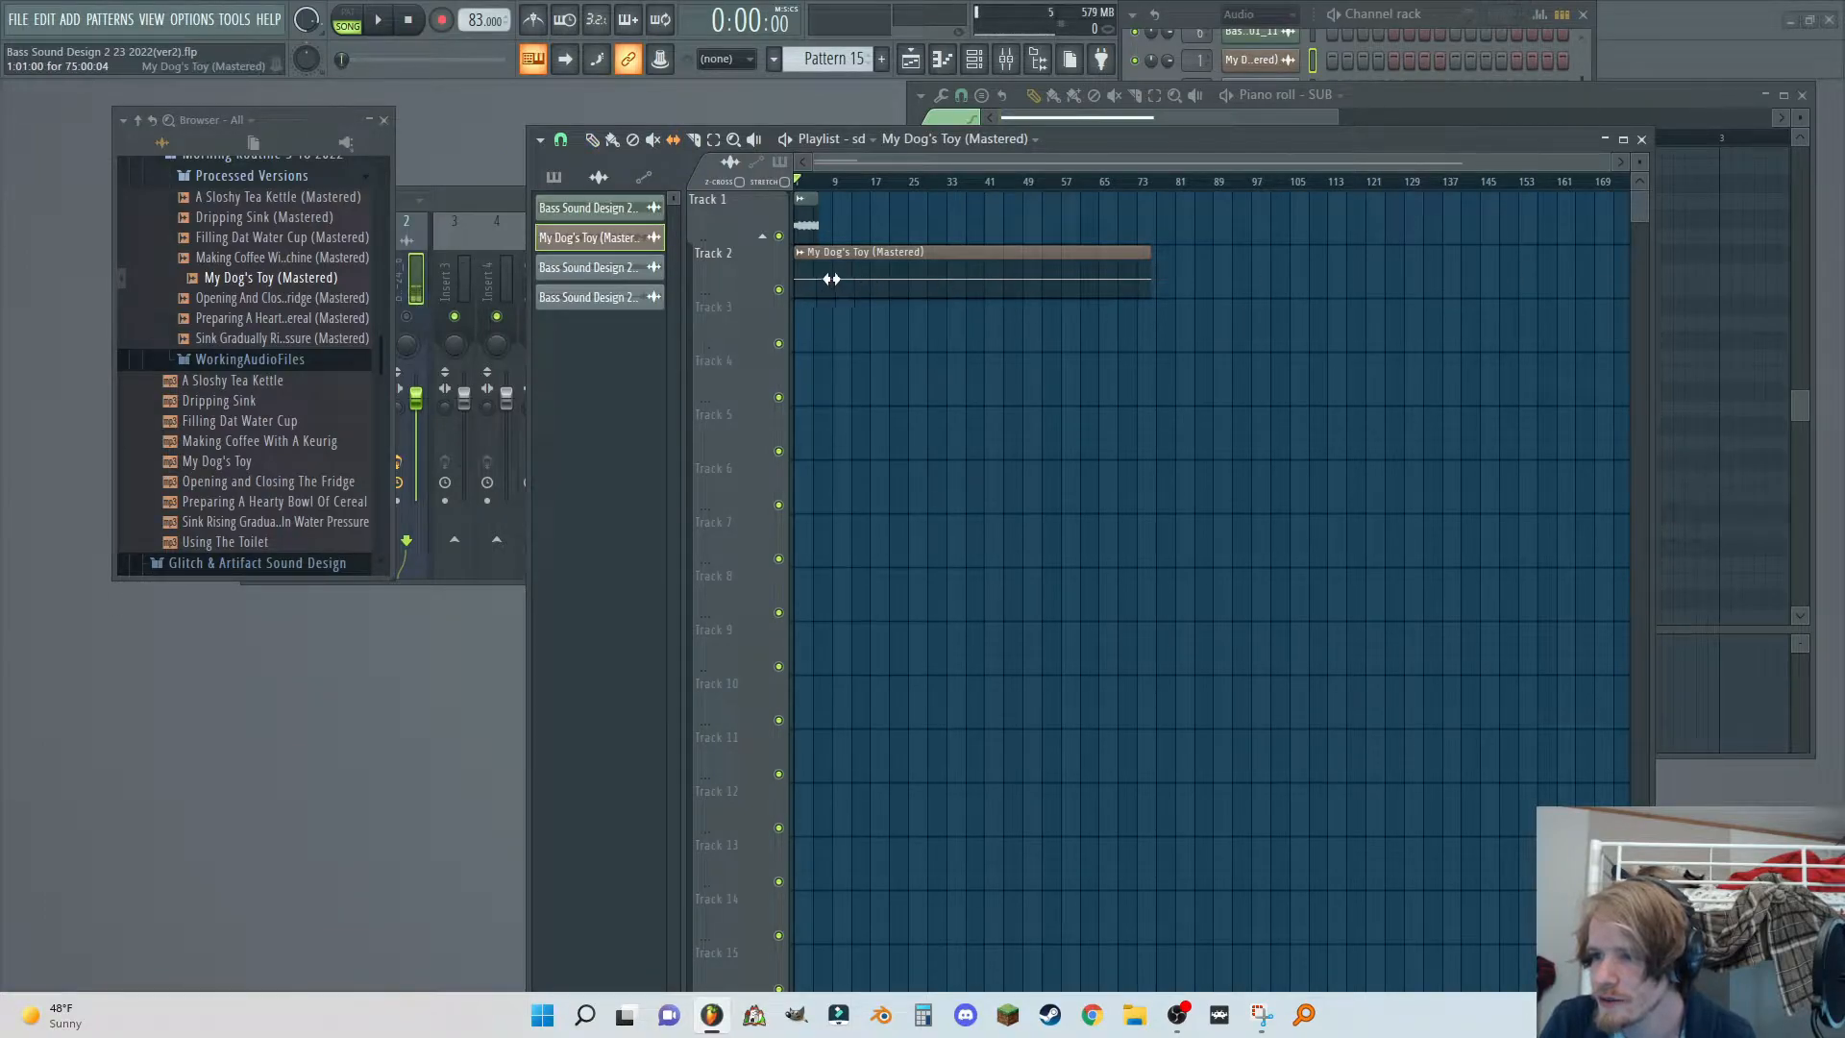
mouse_move(1165, 283)
mouse_down()
mouse_move(1511, 283)
mouse_move(1153, 282)
mouse_up()
Set the "My Dog's Toy (Mastered)" sample end offset to 100% and trim its Track 2 clip to 4:03:20.
double_click(967, 264)
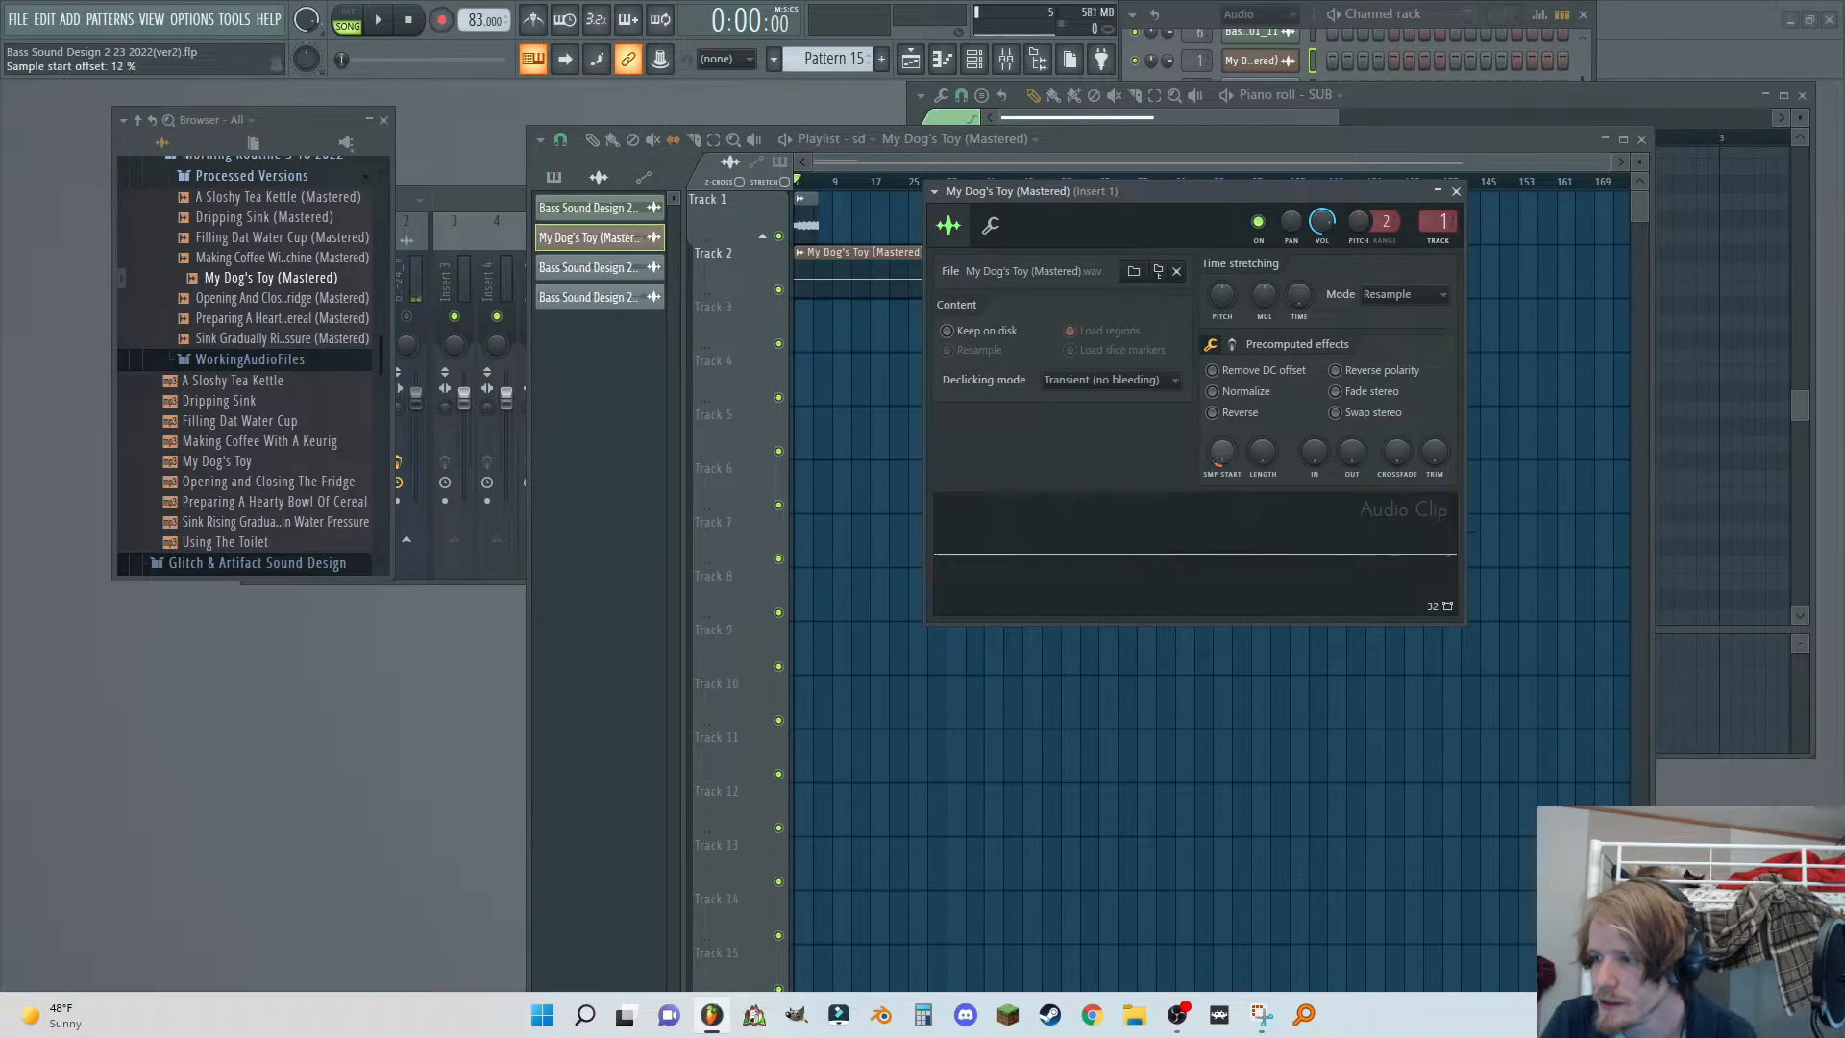
drag(1261, 454, 1261, 358)
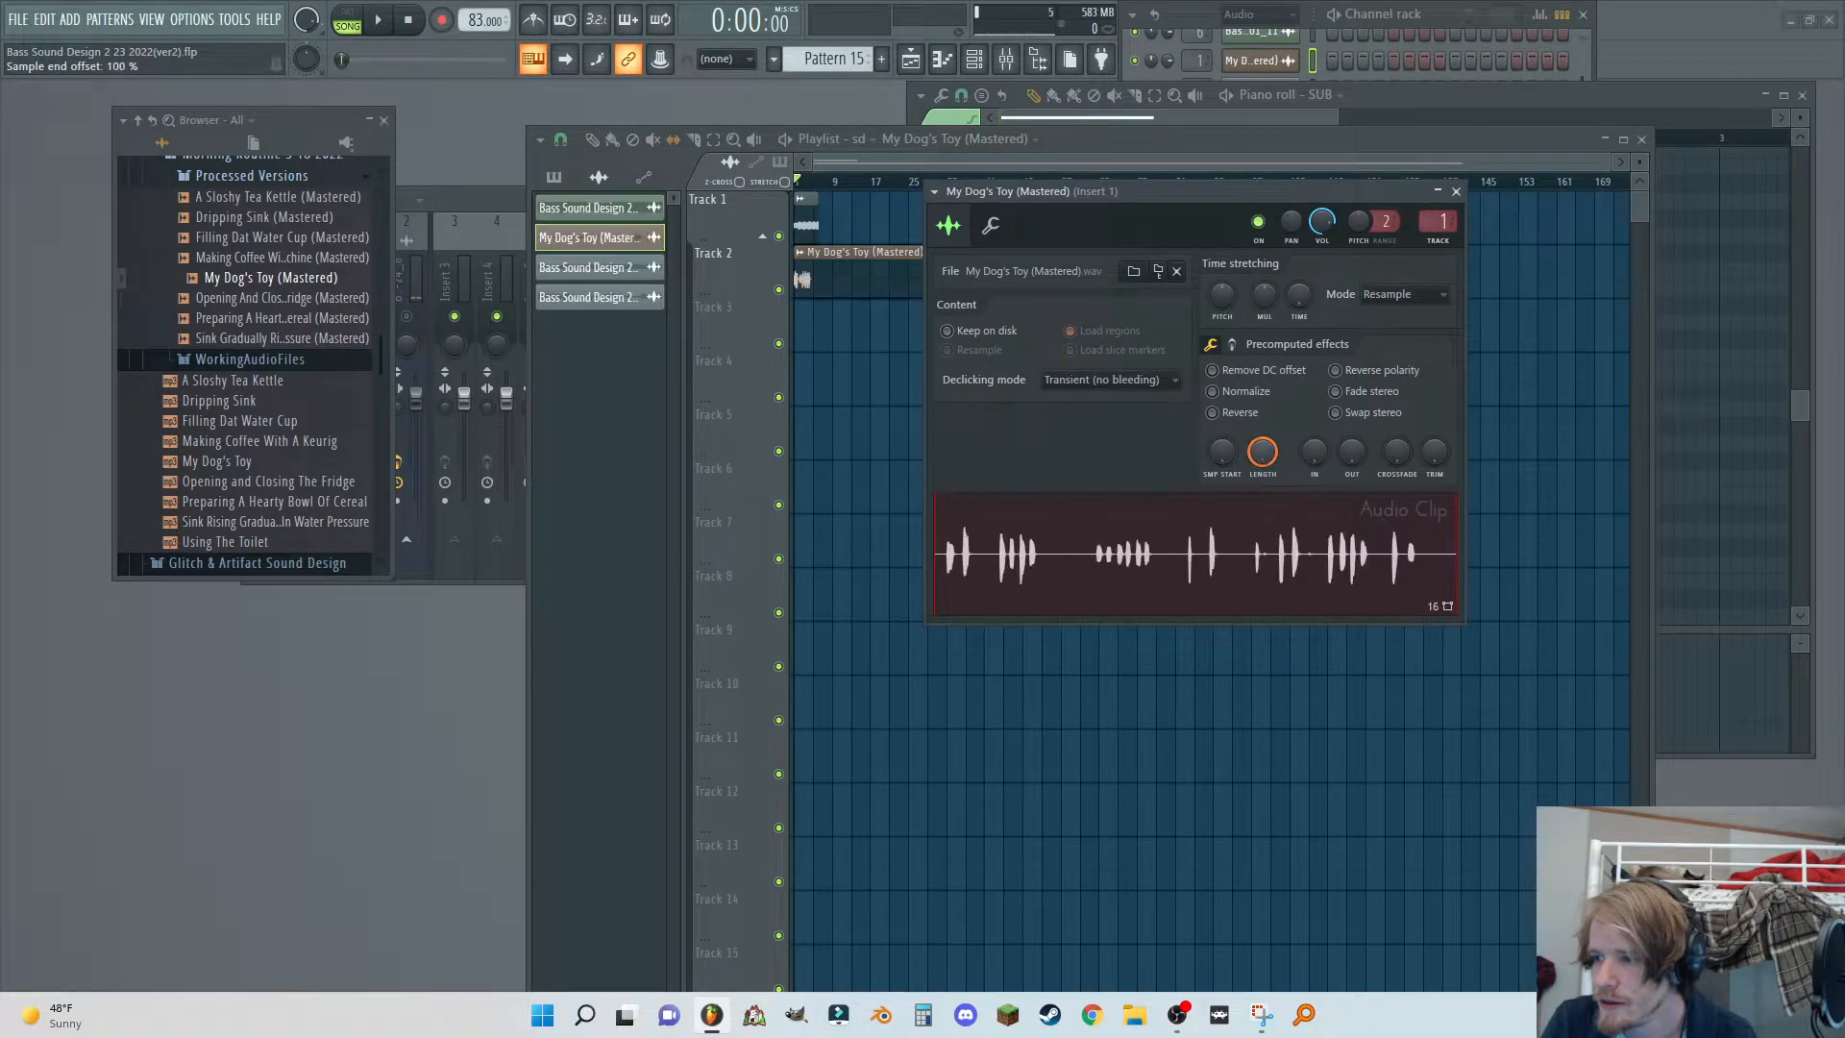
click(1456, 191)
drag(1145, 257, 808, 255)
drag(1611, 162, 920, 248)
Solo and play the dog toy clip on Track 2 and the recorded bass clip on Track 1 for comparison.
right_click(779, 290)
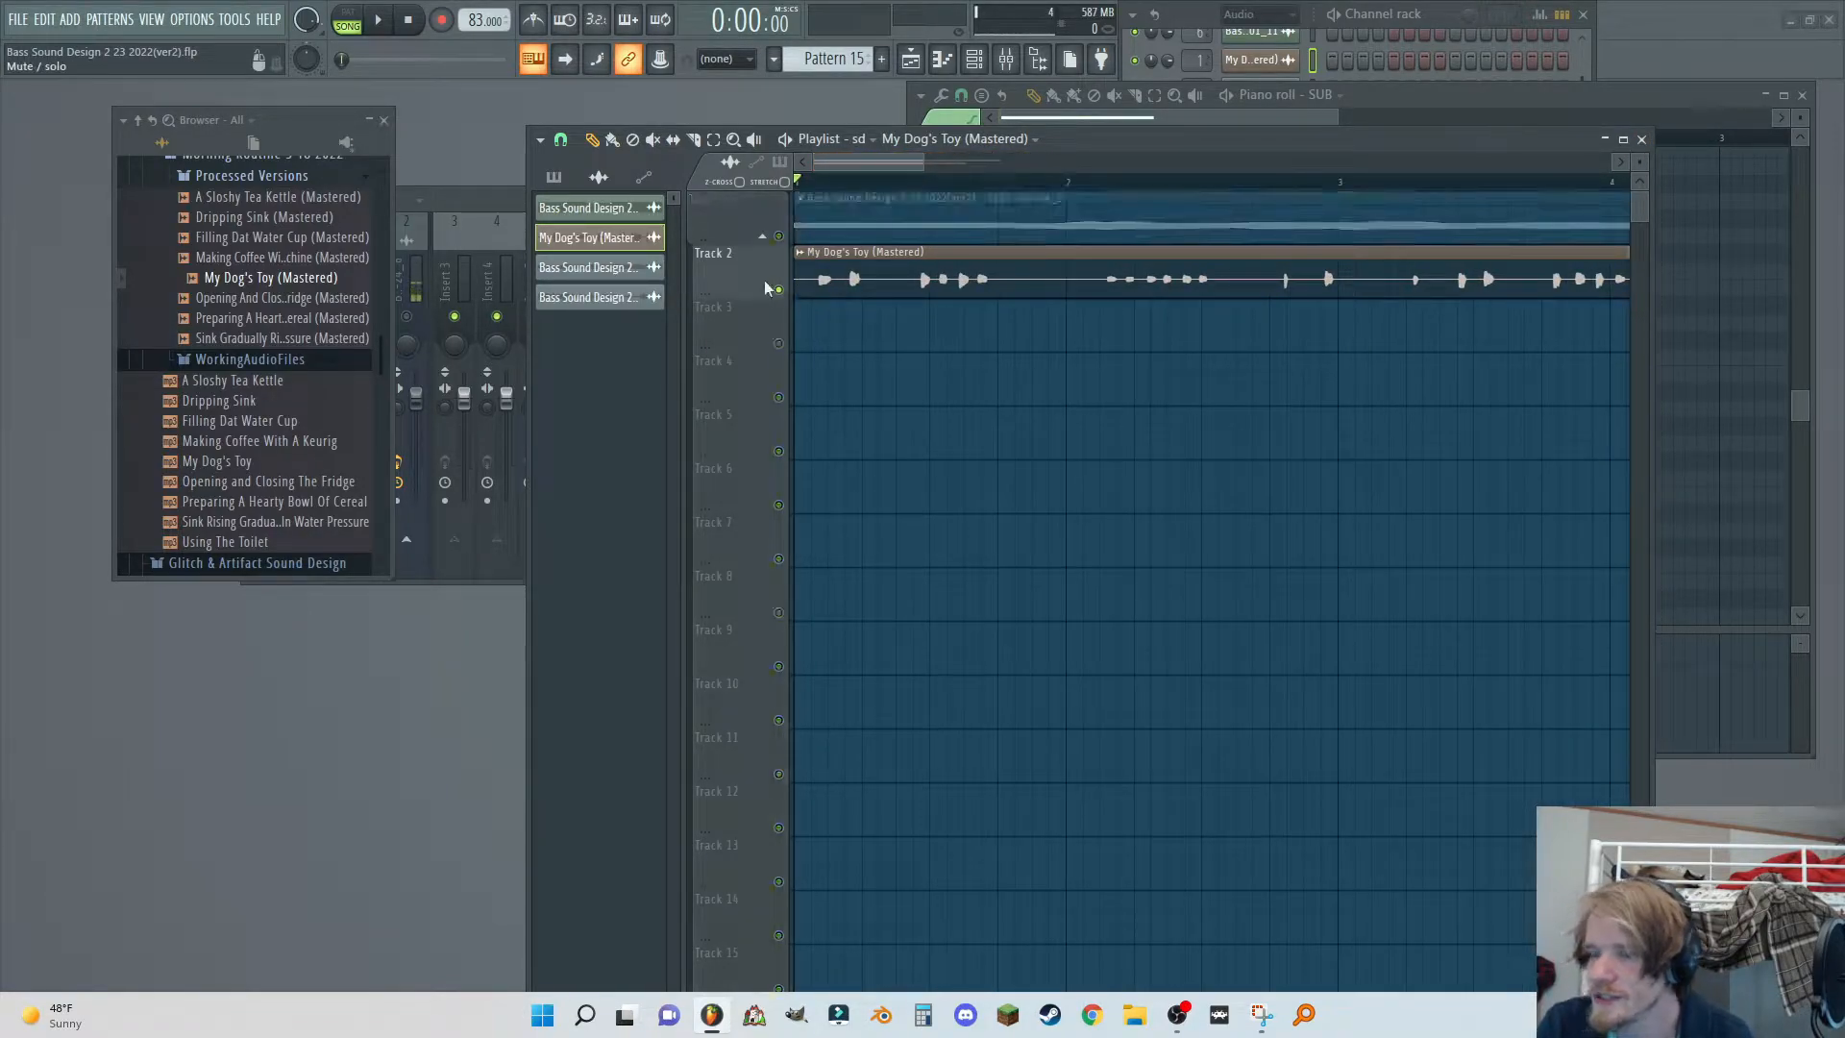
click(390, 22)
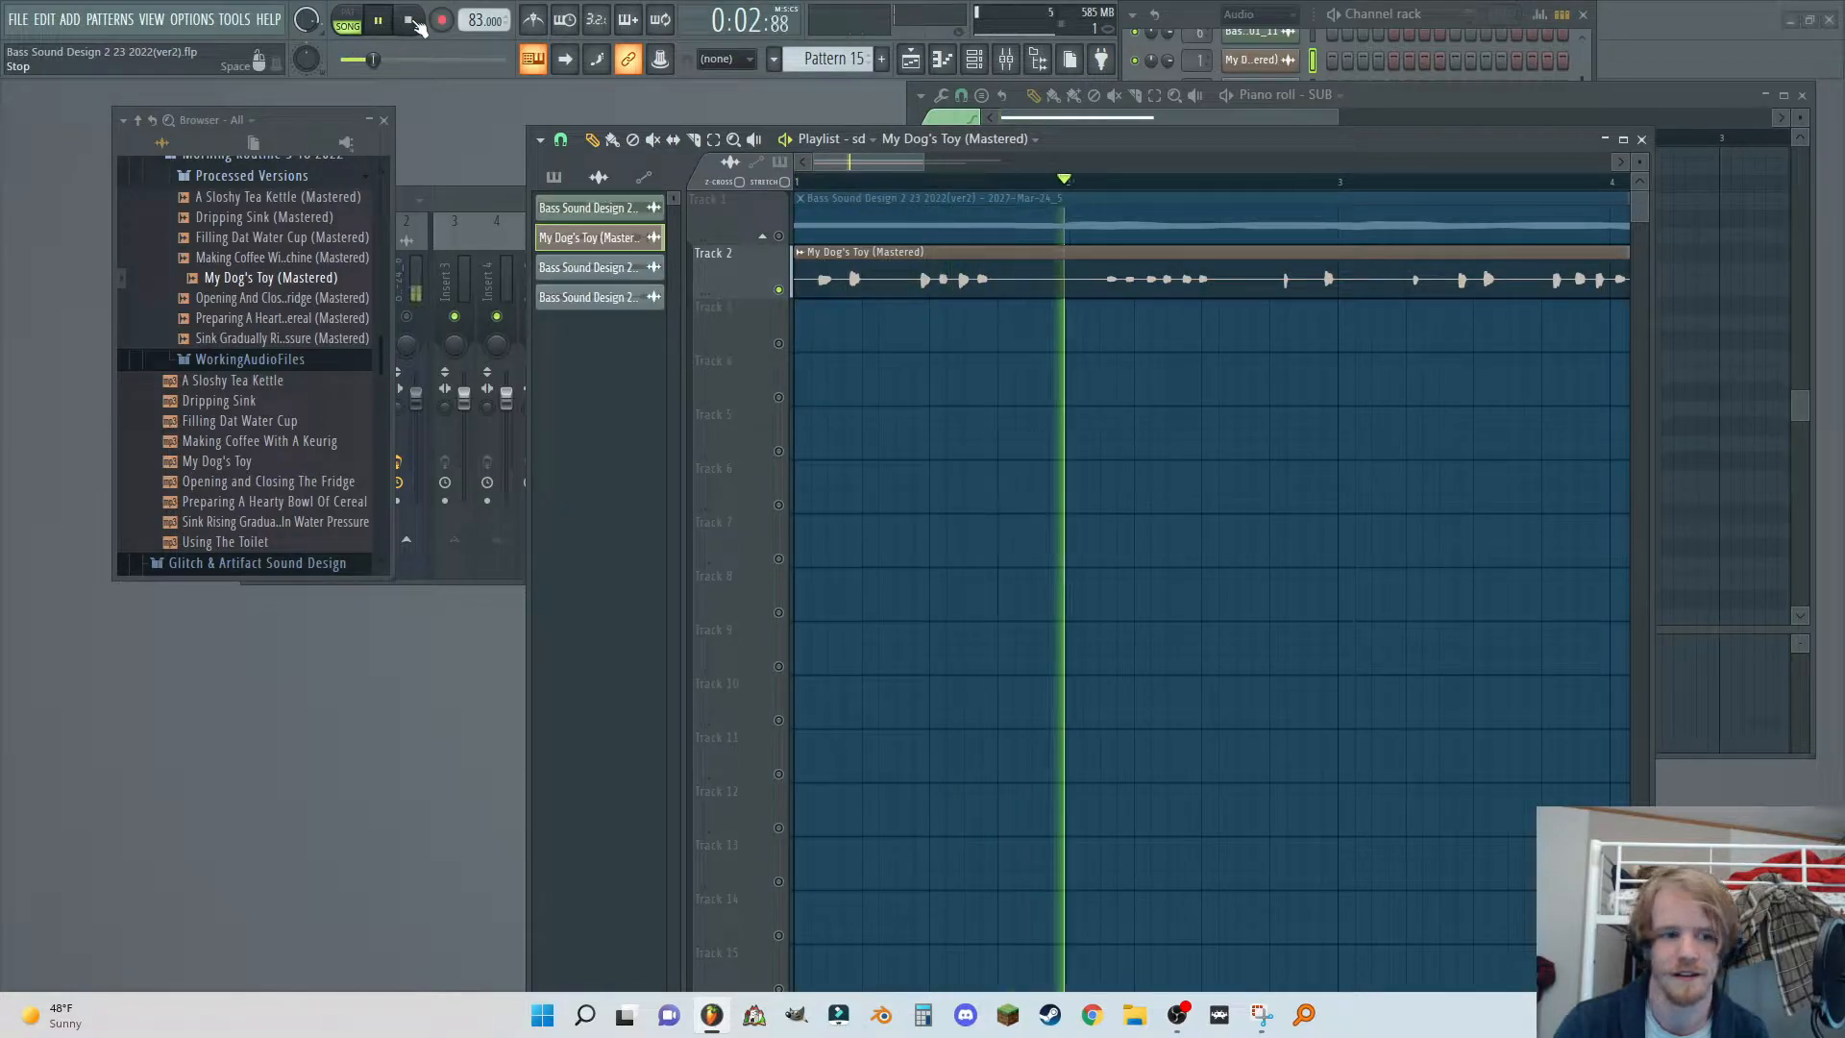
click(413, 22)
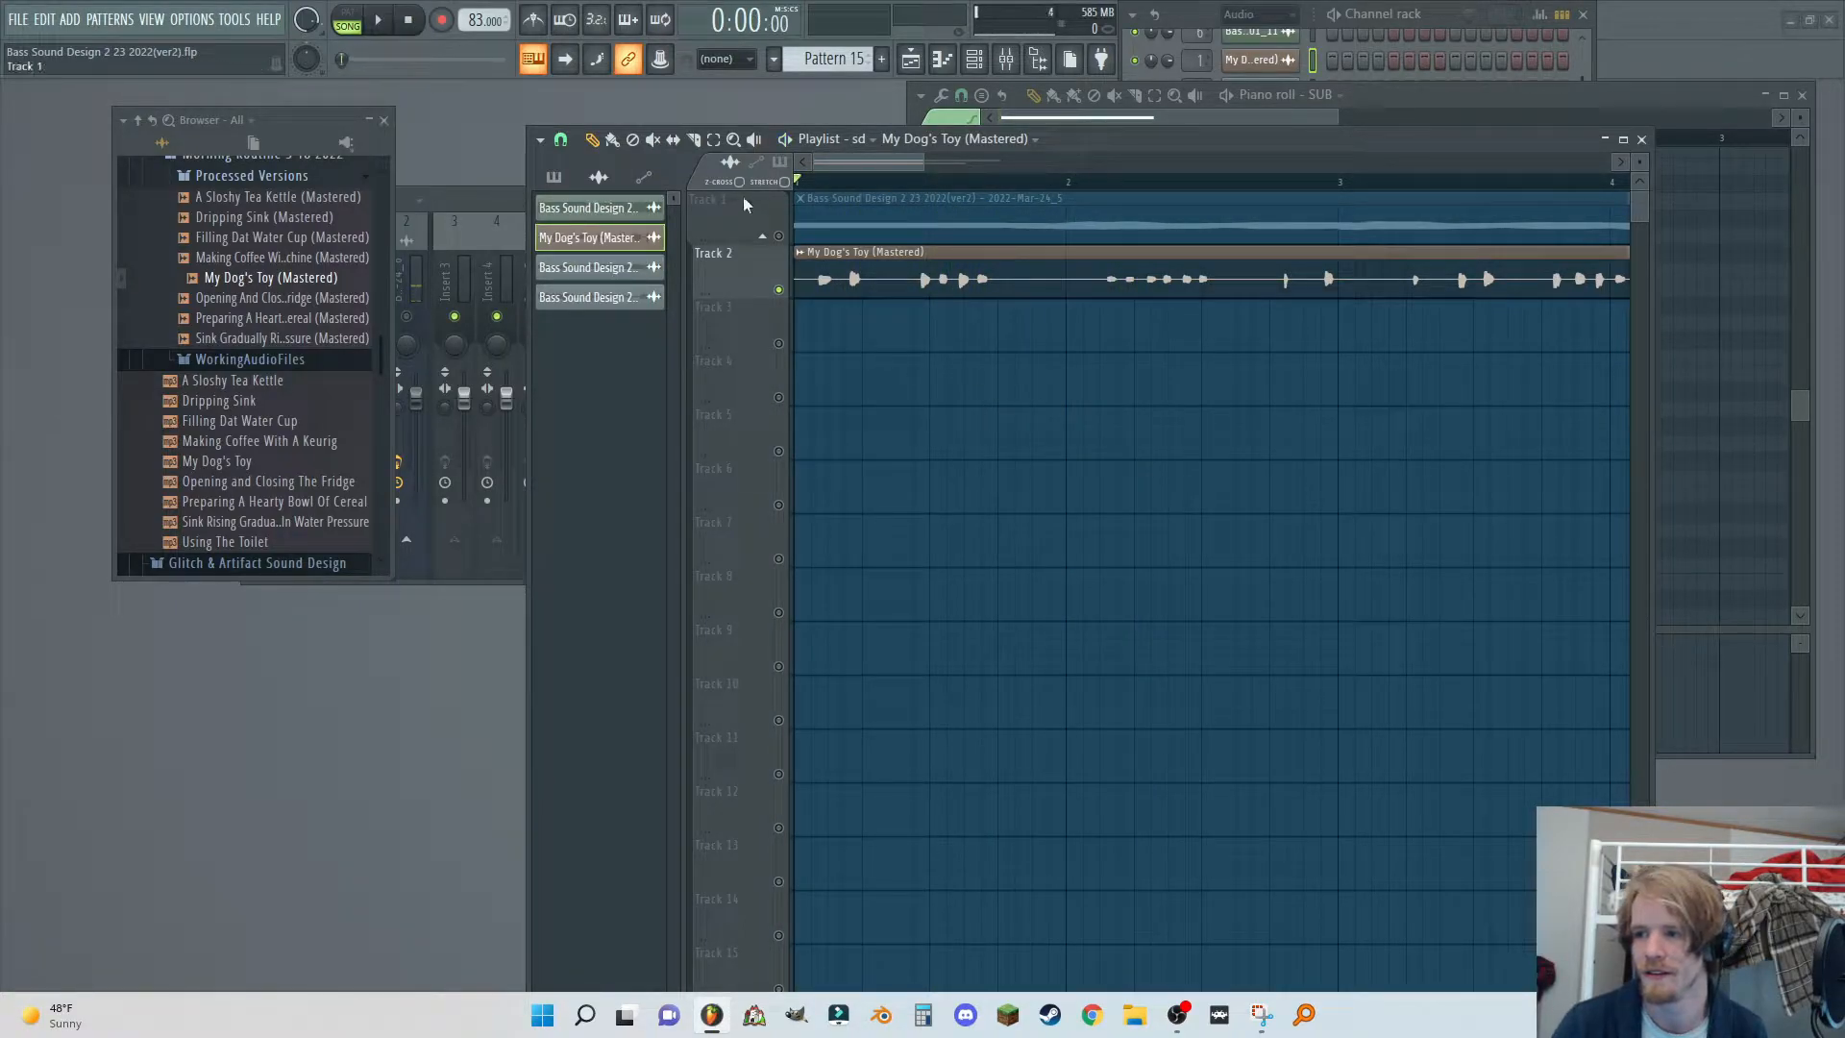
right_click(778, 235)
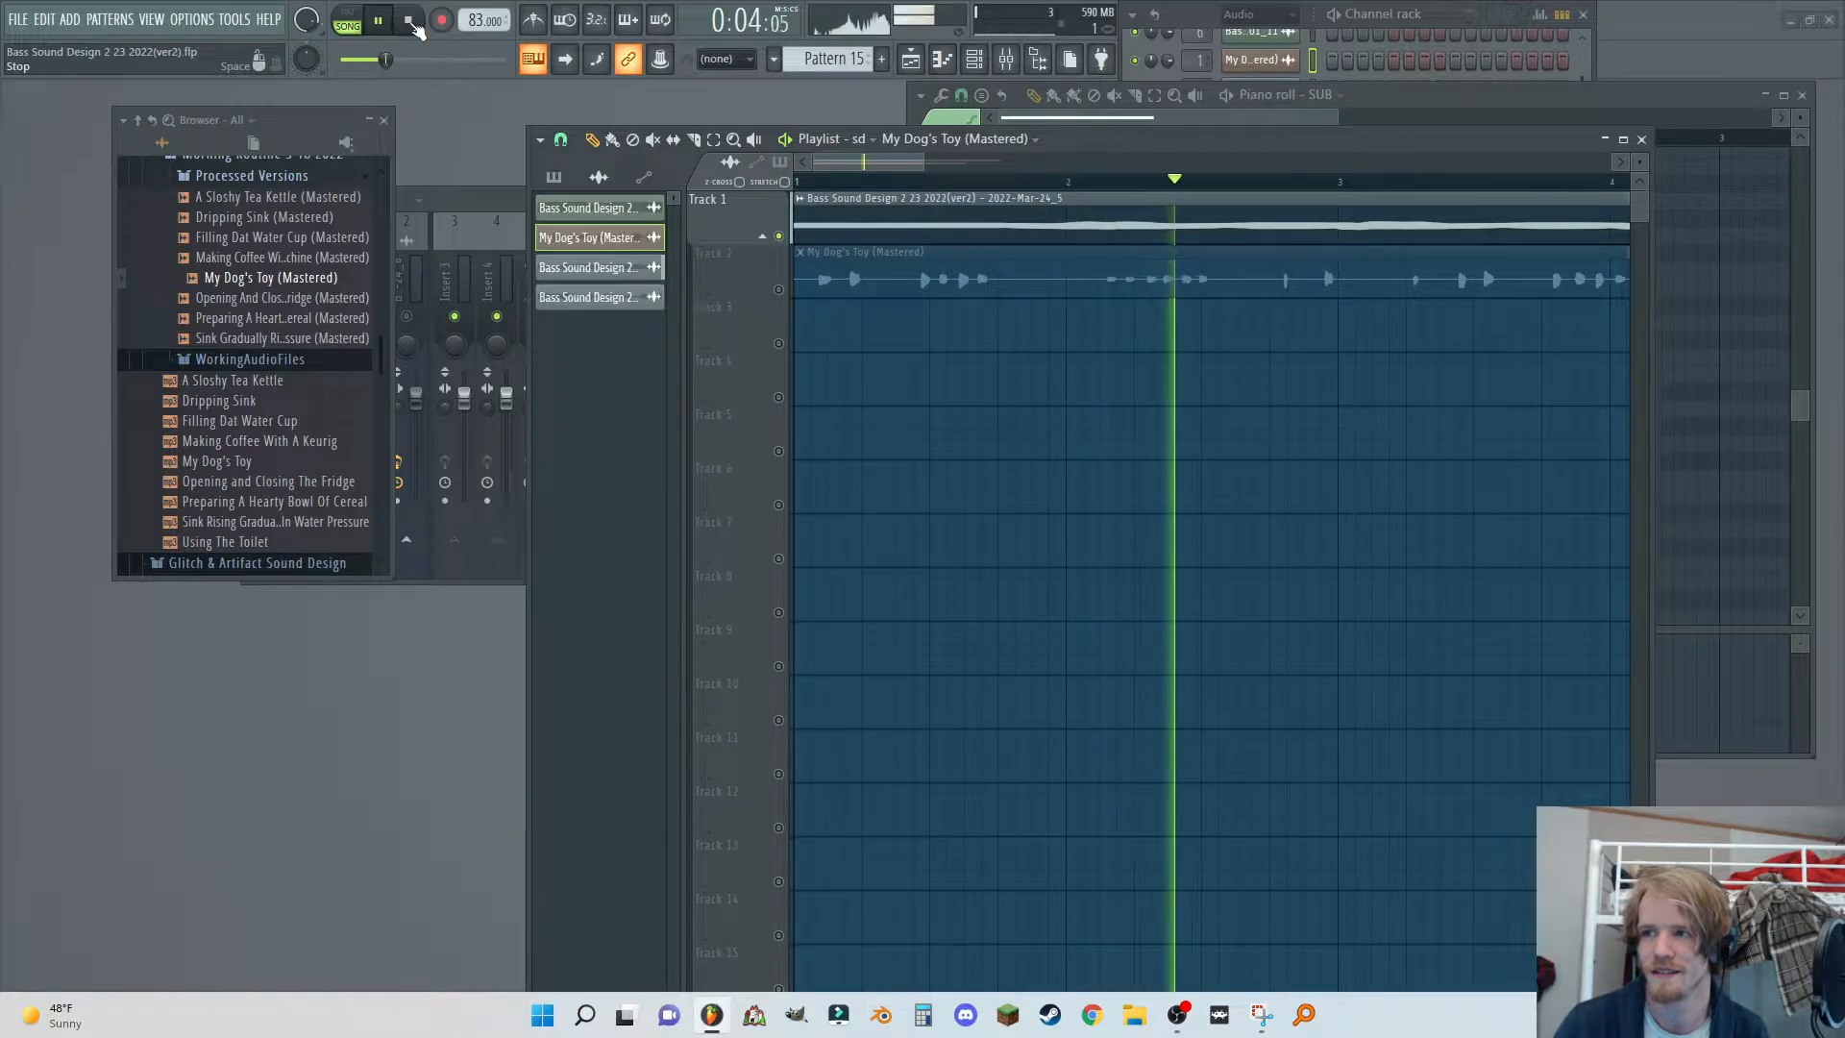
click(410, 21)
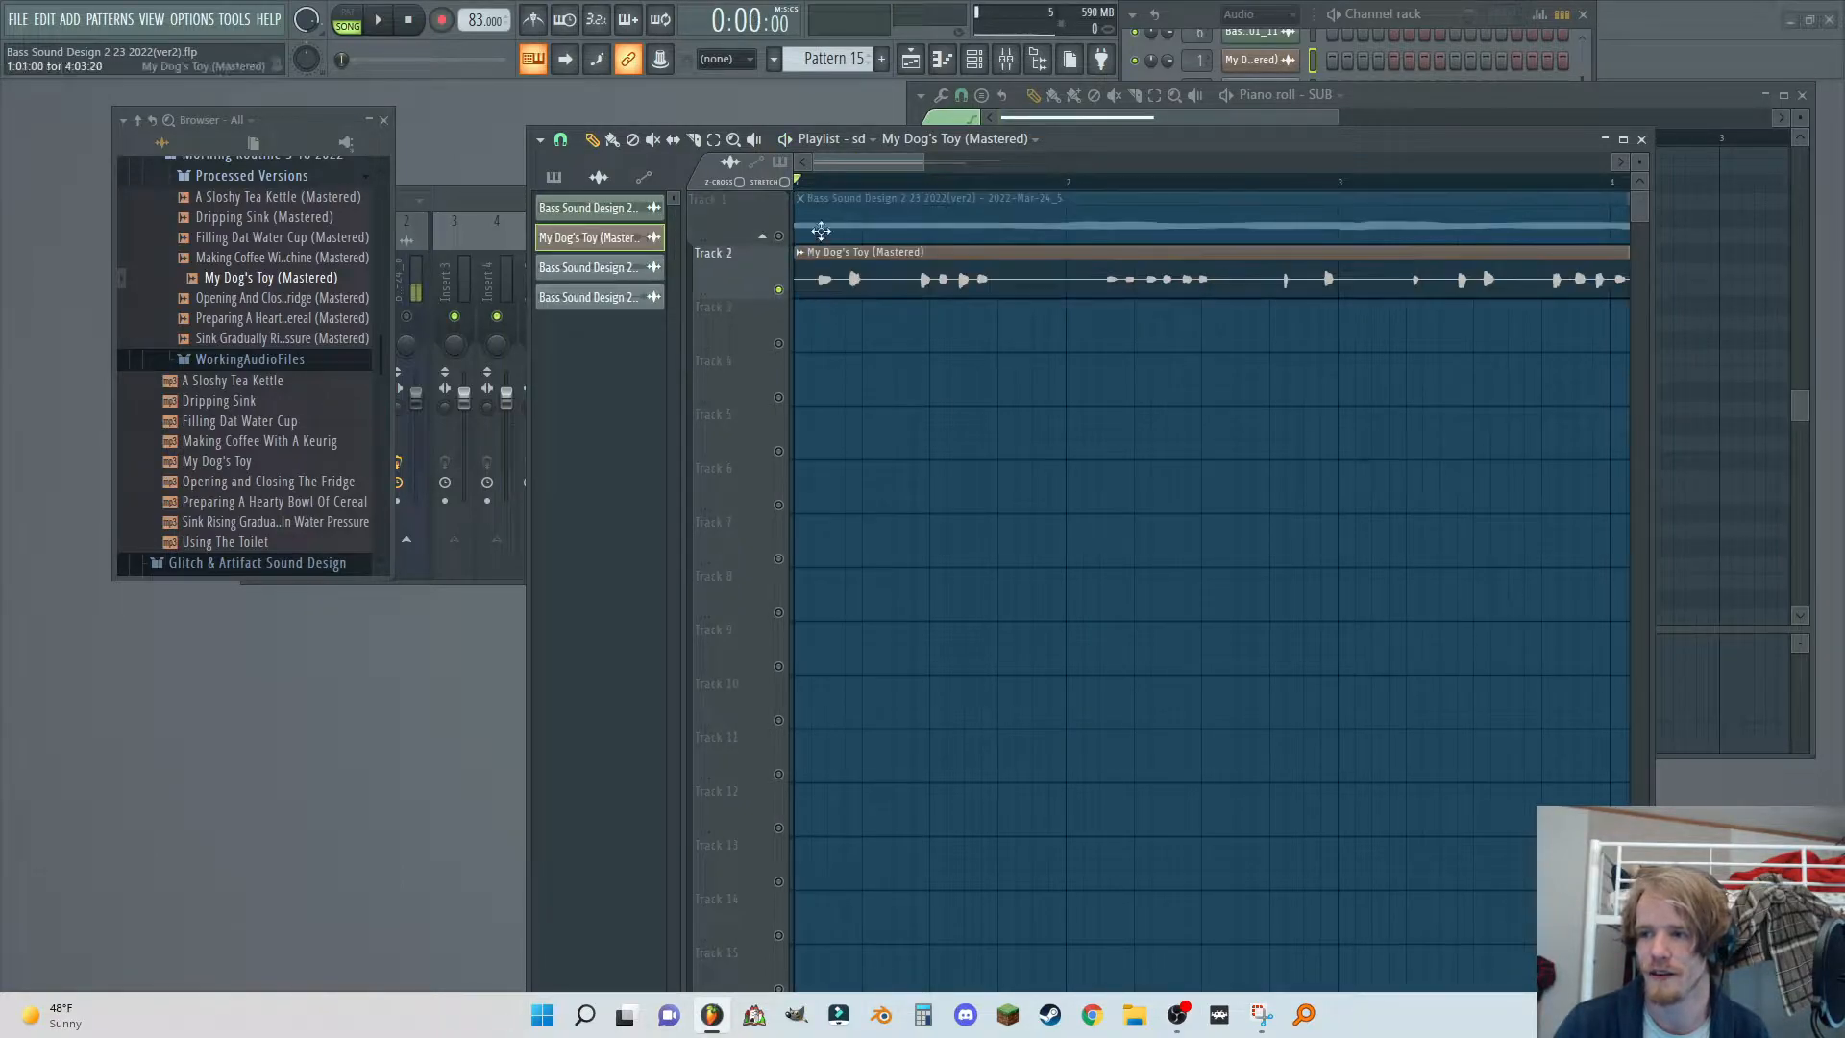
With the song playing, move the dog toy clip's sample start further in and set its sample end offset to 1%.
drag(924, 159, 1222, 248)
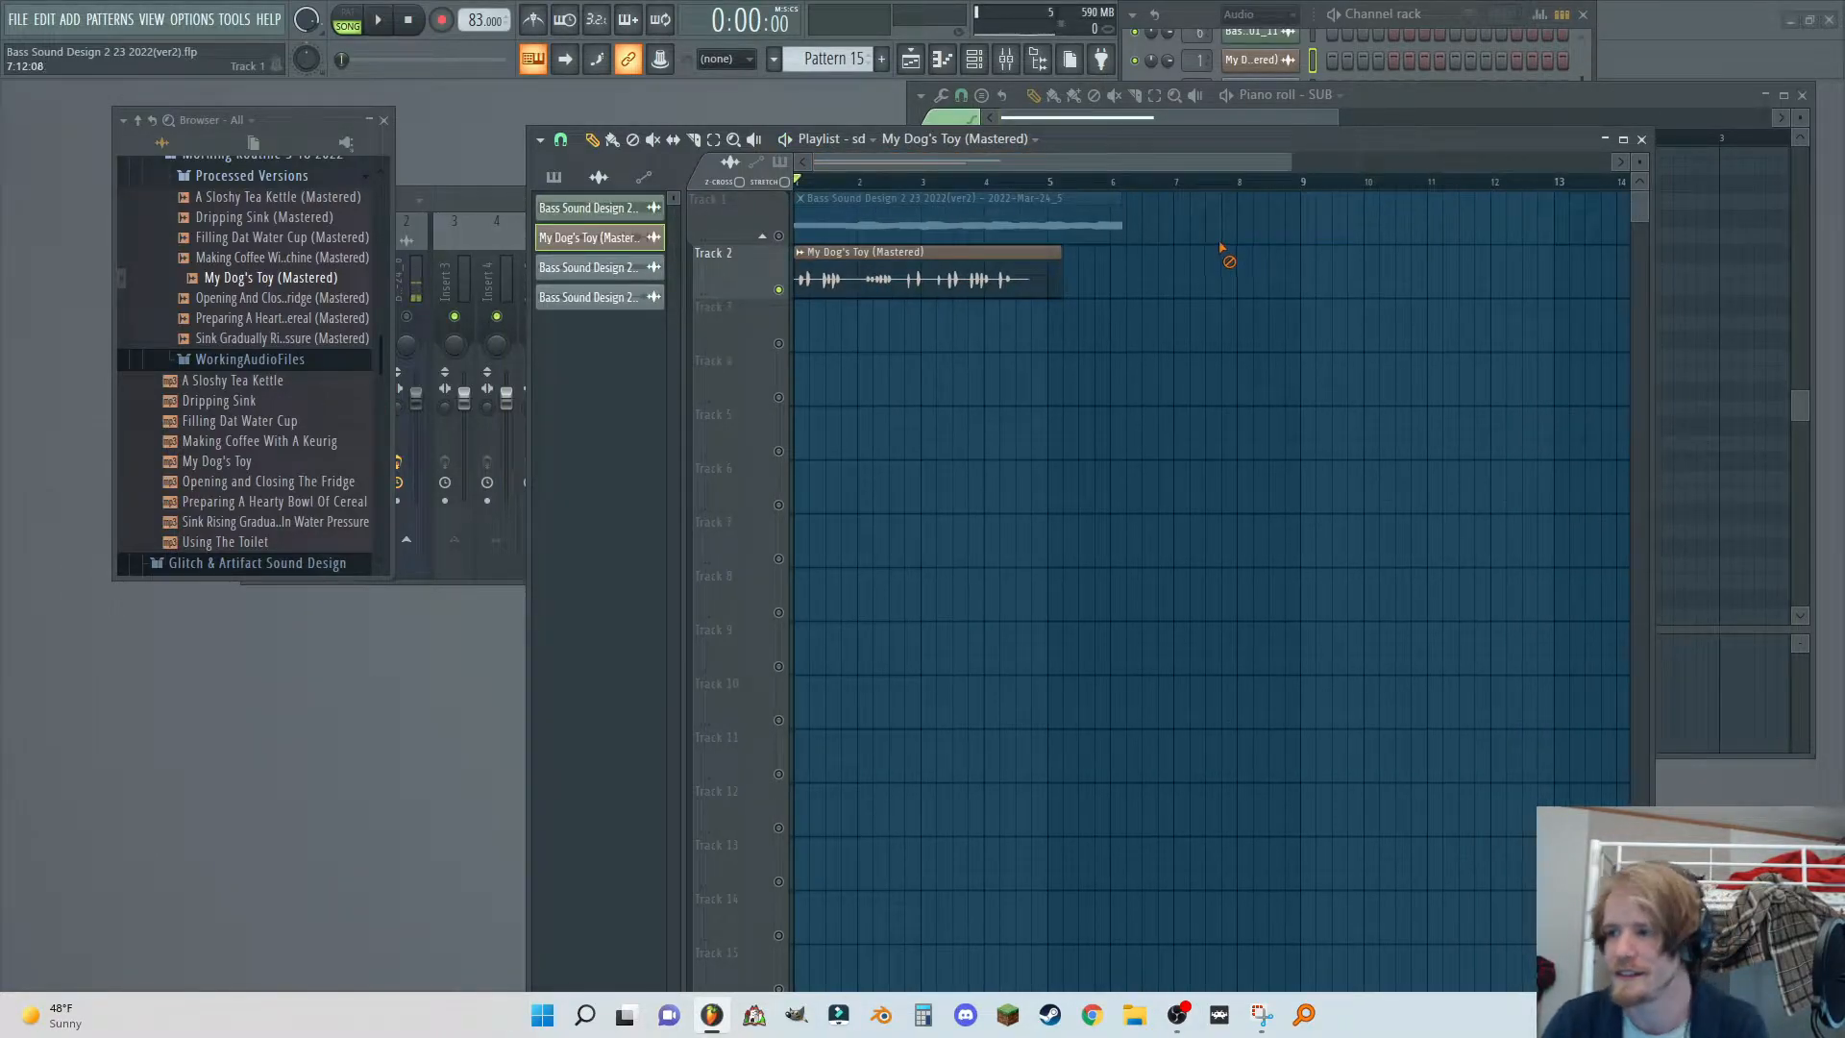
double_click(913, 279)
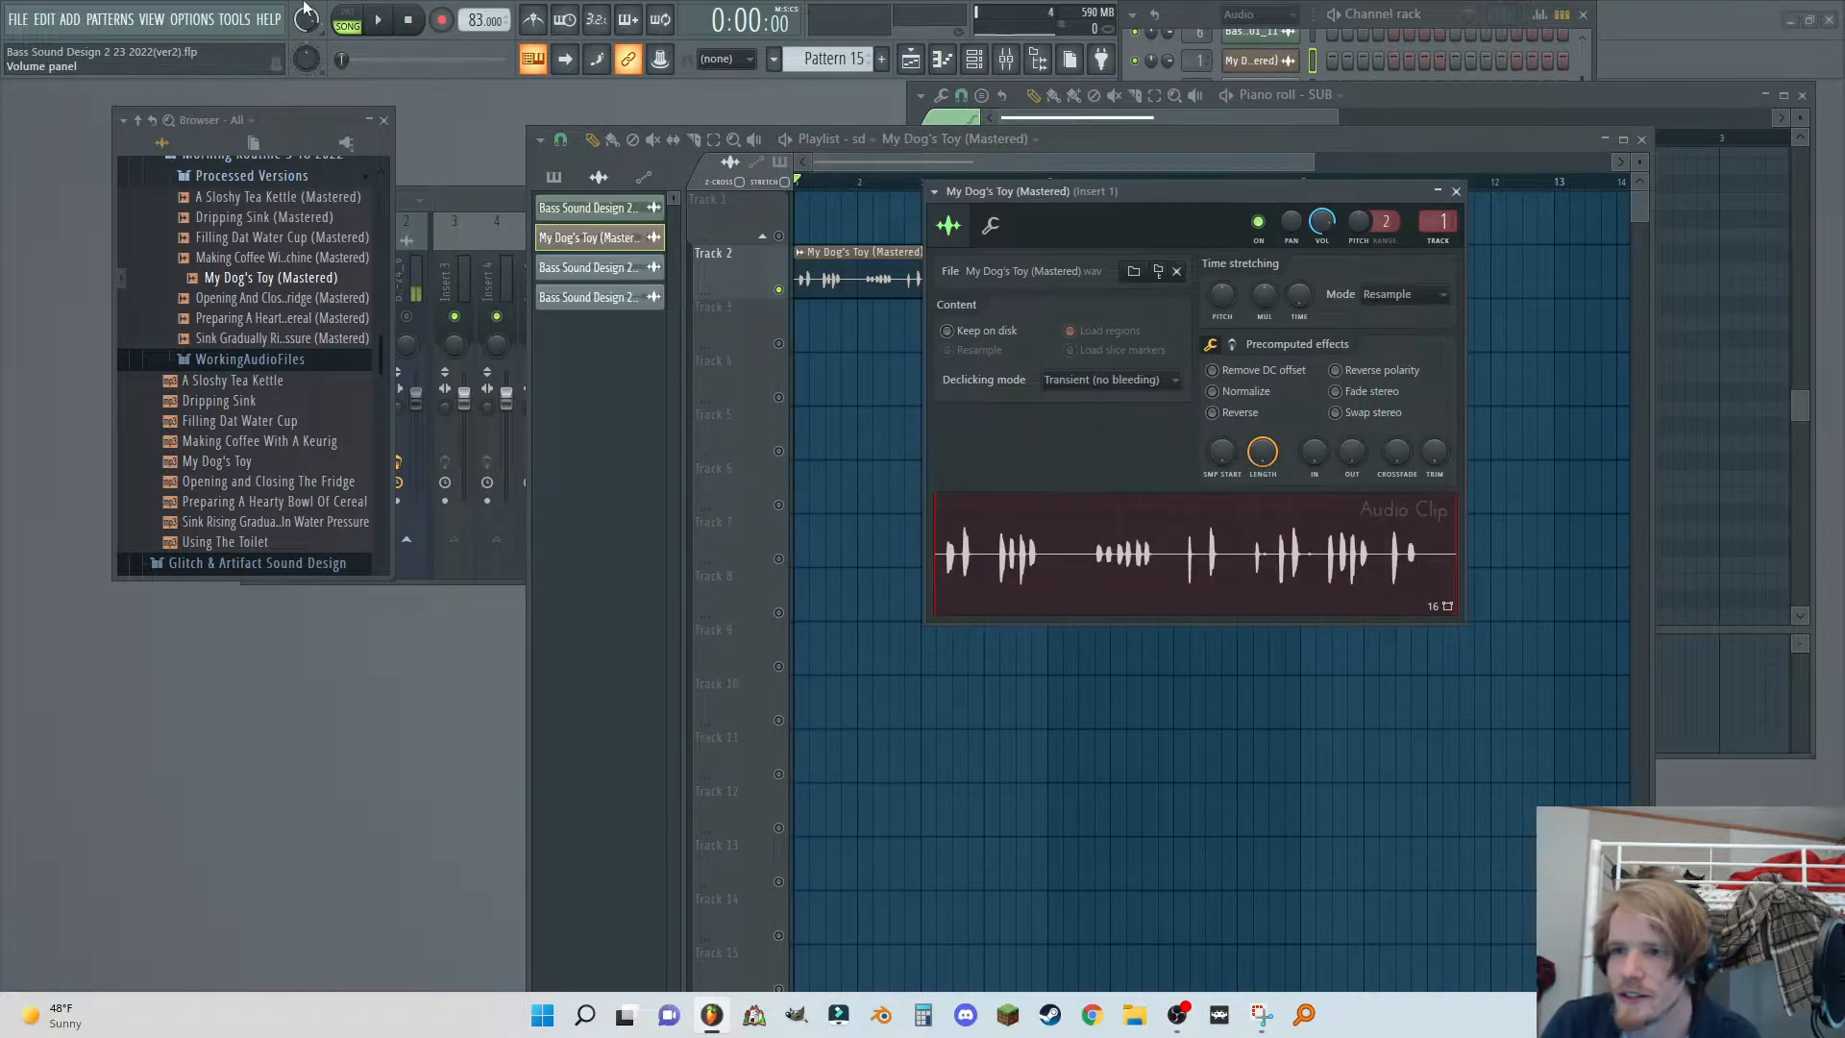
click(379, 21)
drag(1222, 450, 1222, 335)
drag(1263, 451, 1263, 617)
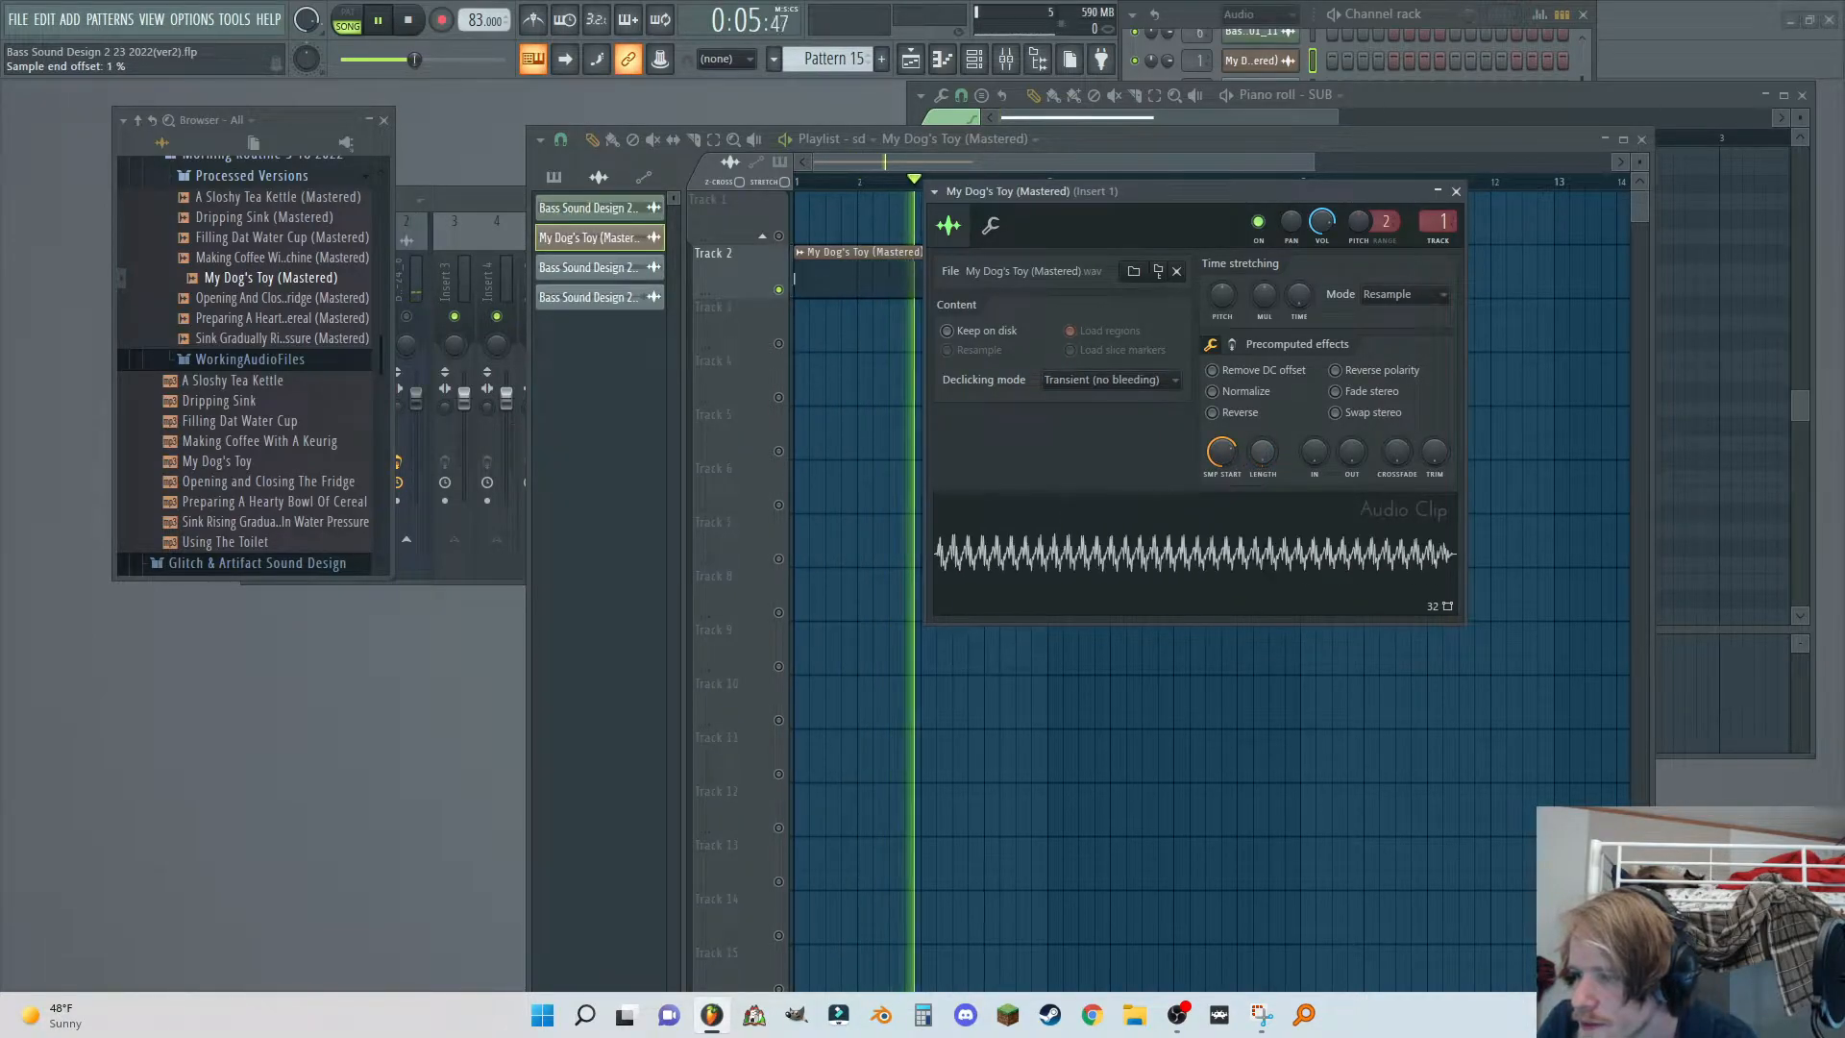
Trim the Track 2 clip to the tiny remaining sample slice, 0:00:04 long, so playback loops only that slice.
key(Escape)
drag(1061, 268, 797, 367)
drag(1432, 161, 826, 216)
drag(928, 277, 816, 305)
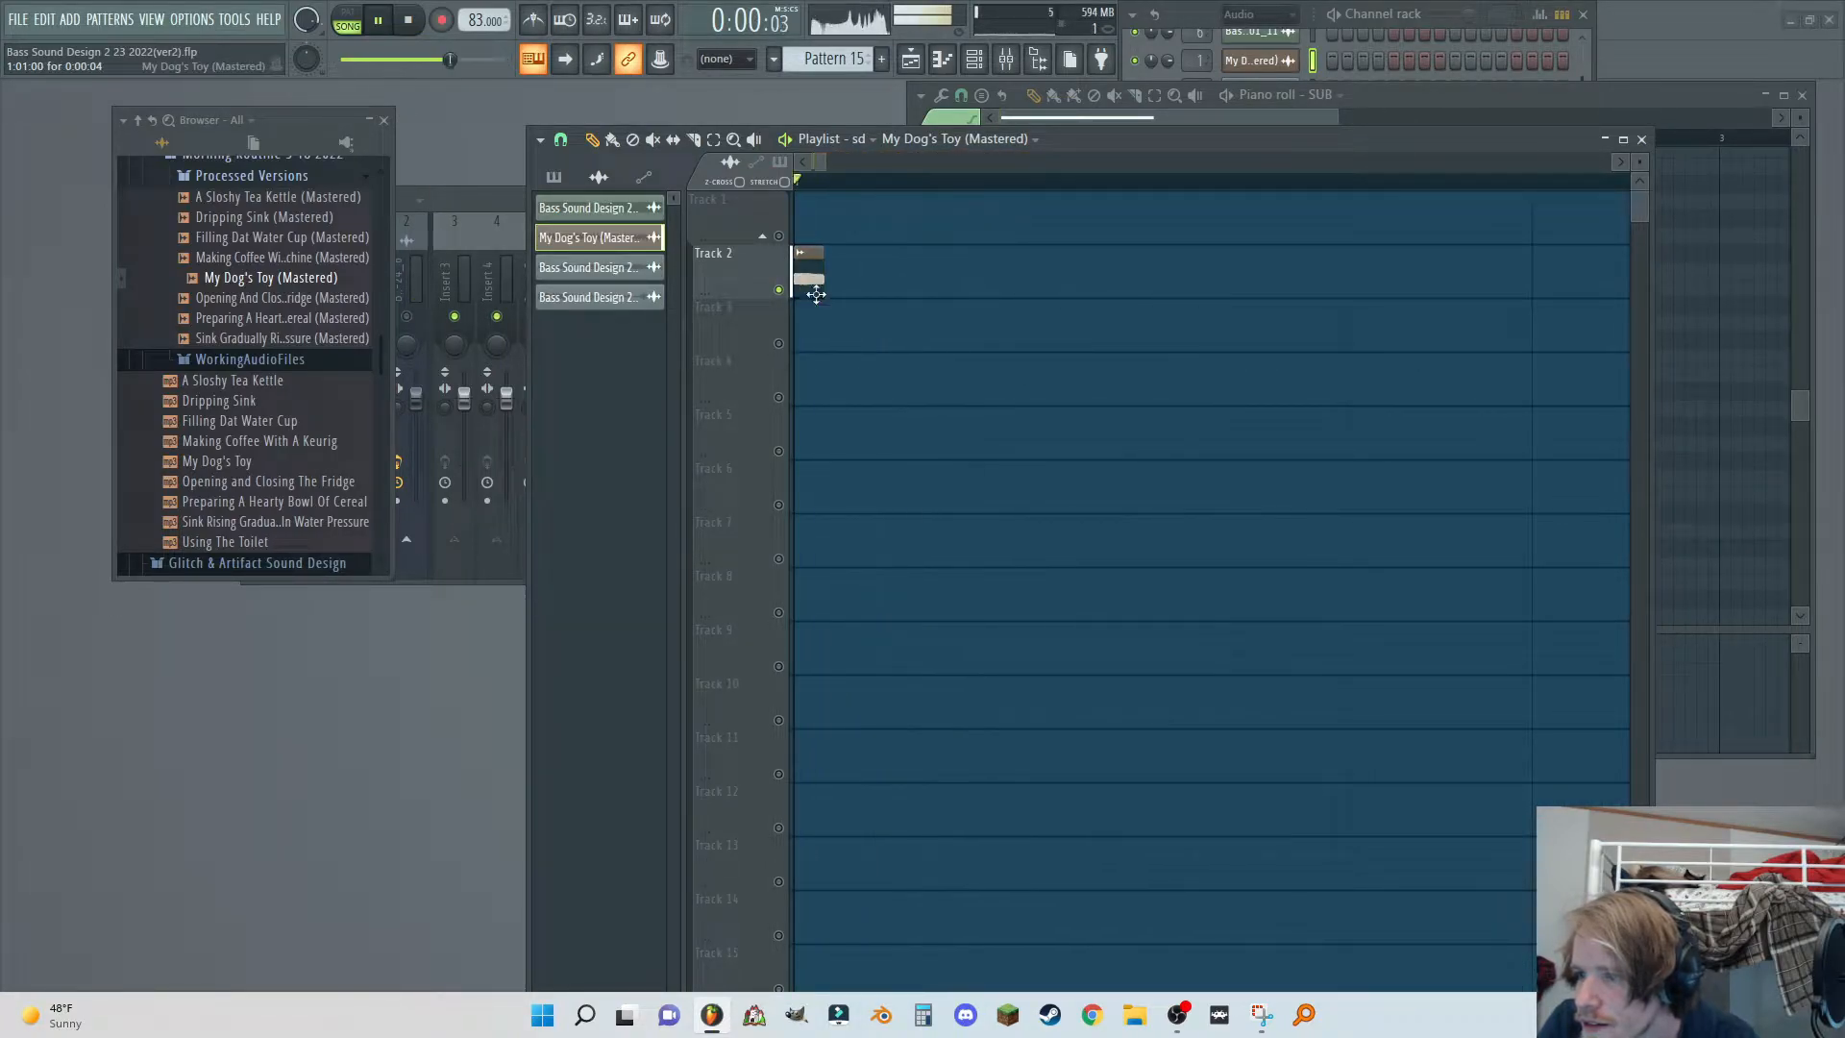
Set the dog toy clip's sample start offset to 62% to choose a different slice for the loop.
double_click(816, 284)
drag(1221, 451, 1221, 384)
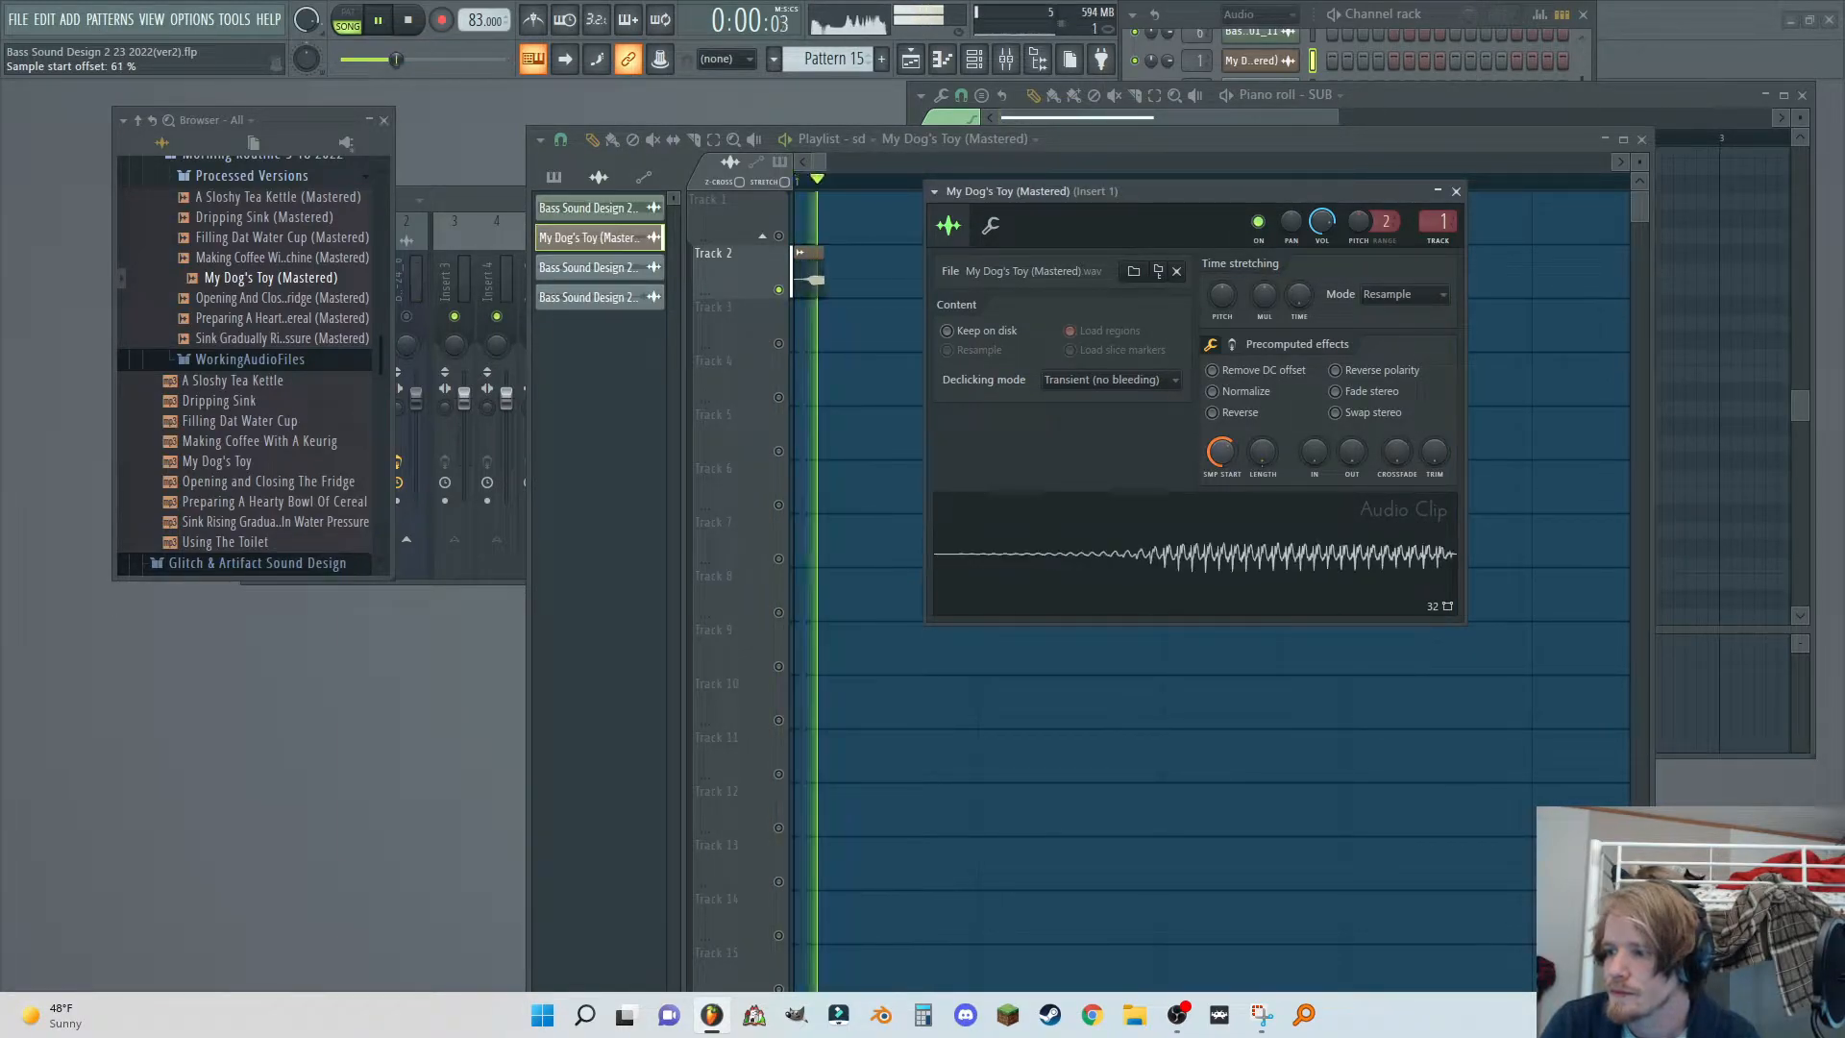
drag(1221, 452, 1222, 449)
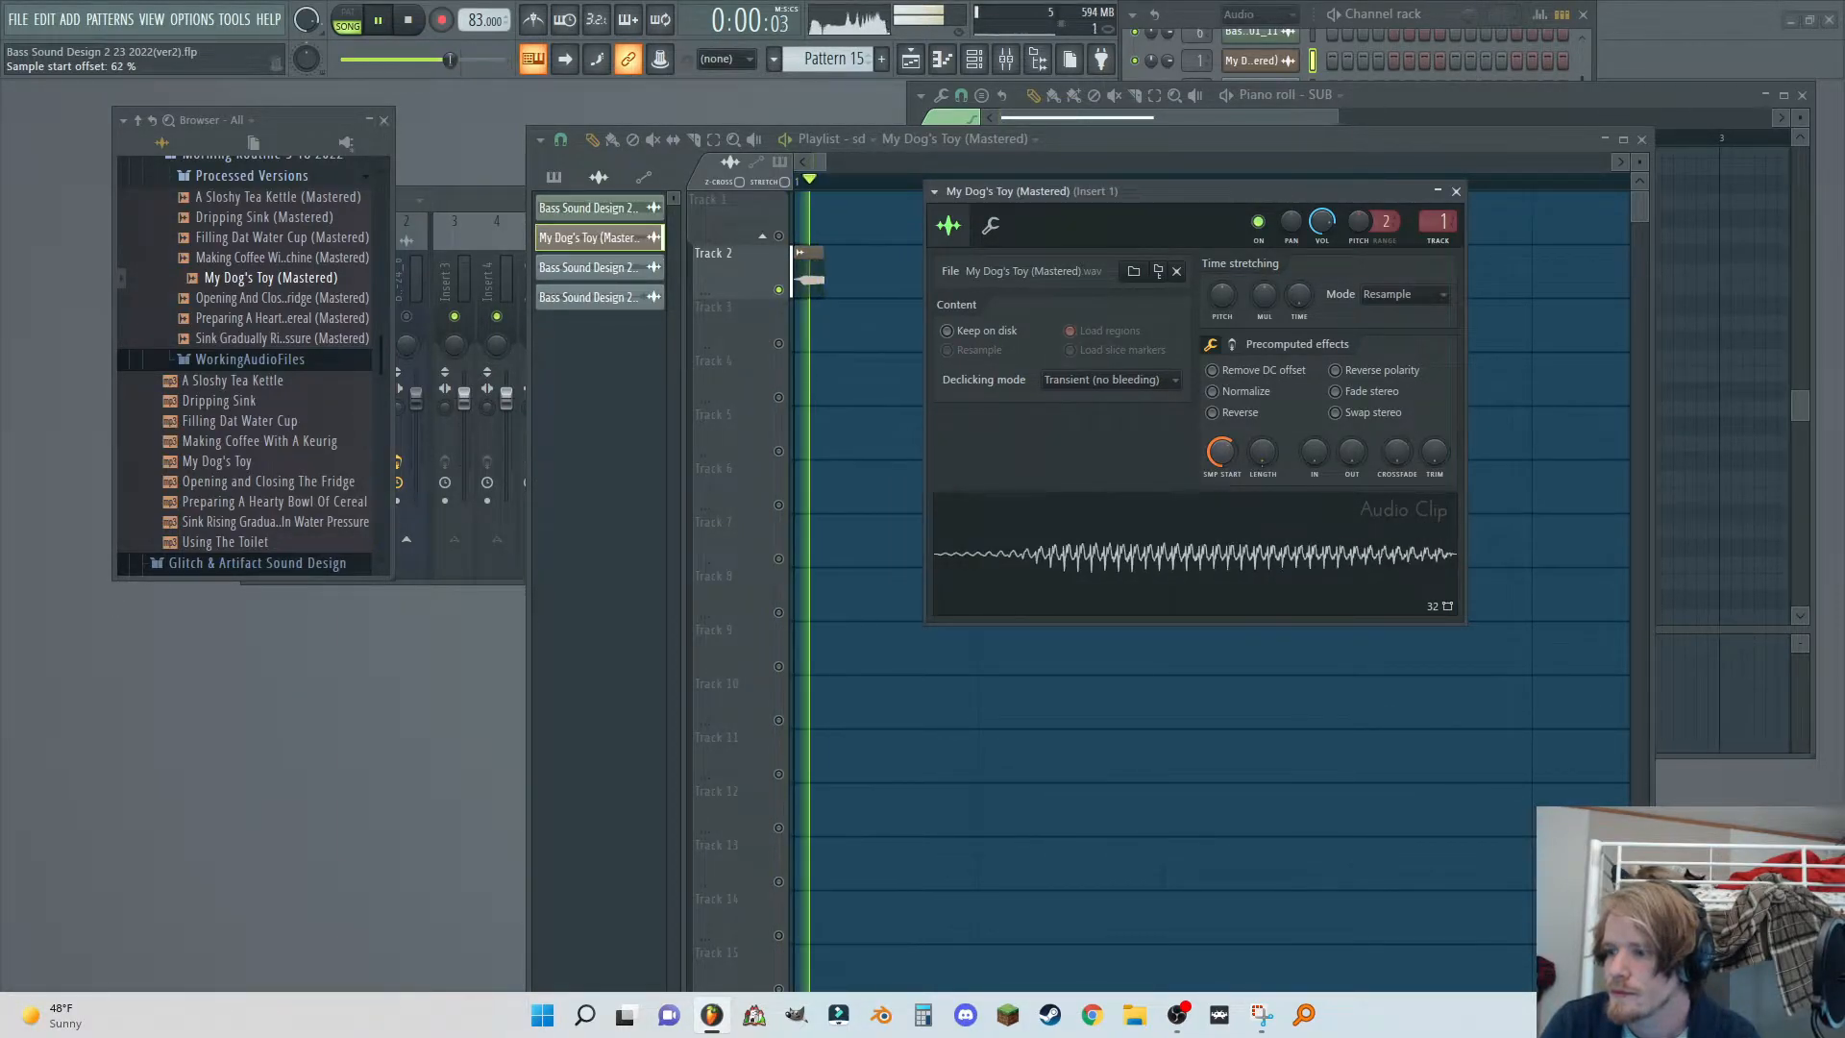
Load Edison into the fifth effect slot of mixer Insert 1.
click(1005, 69)
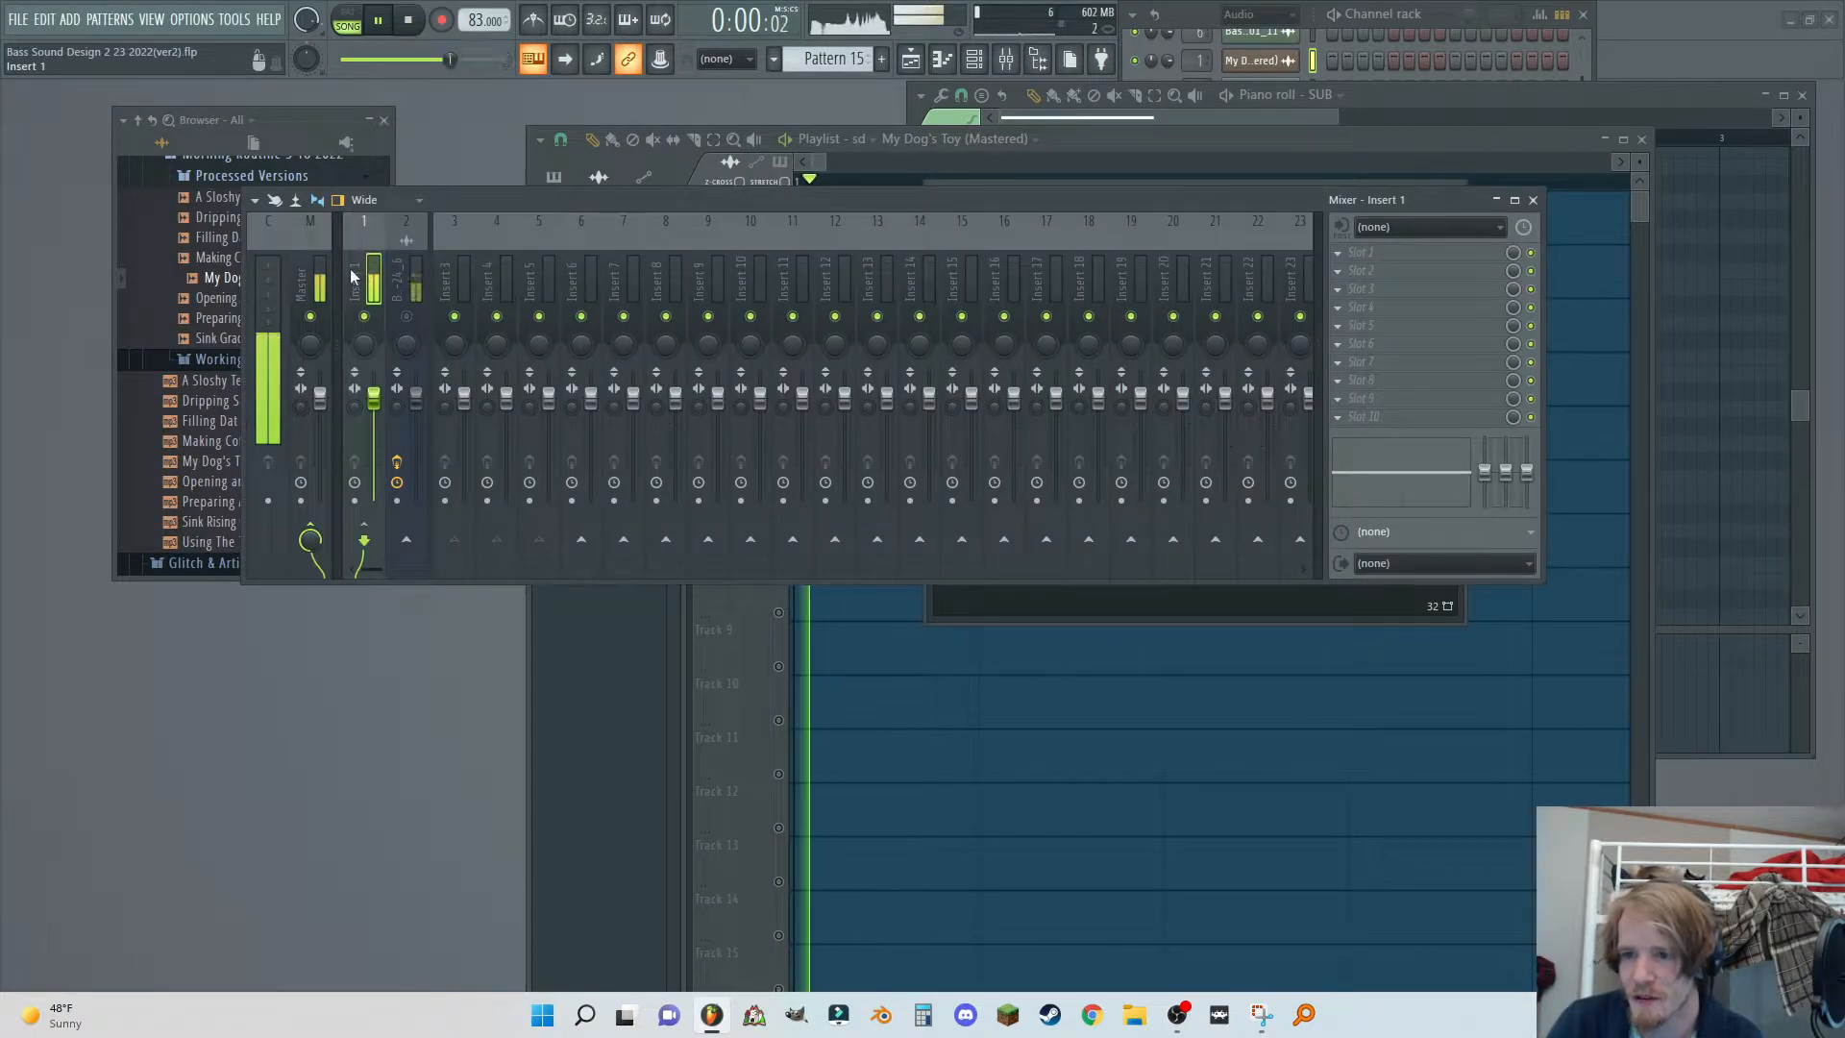
click(1452, 332)
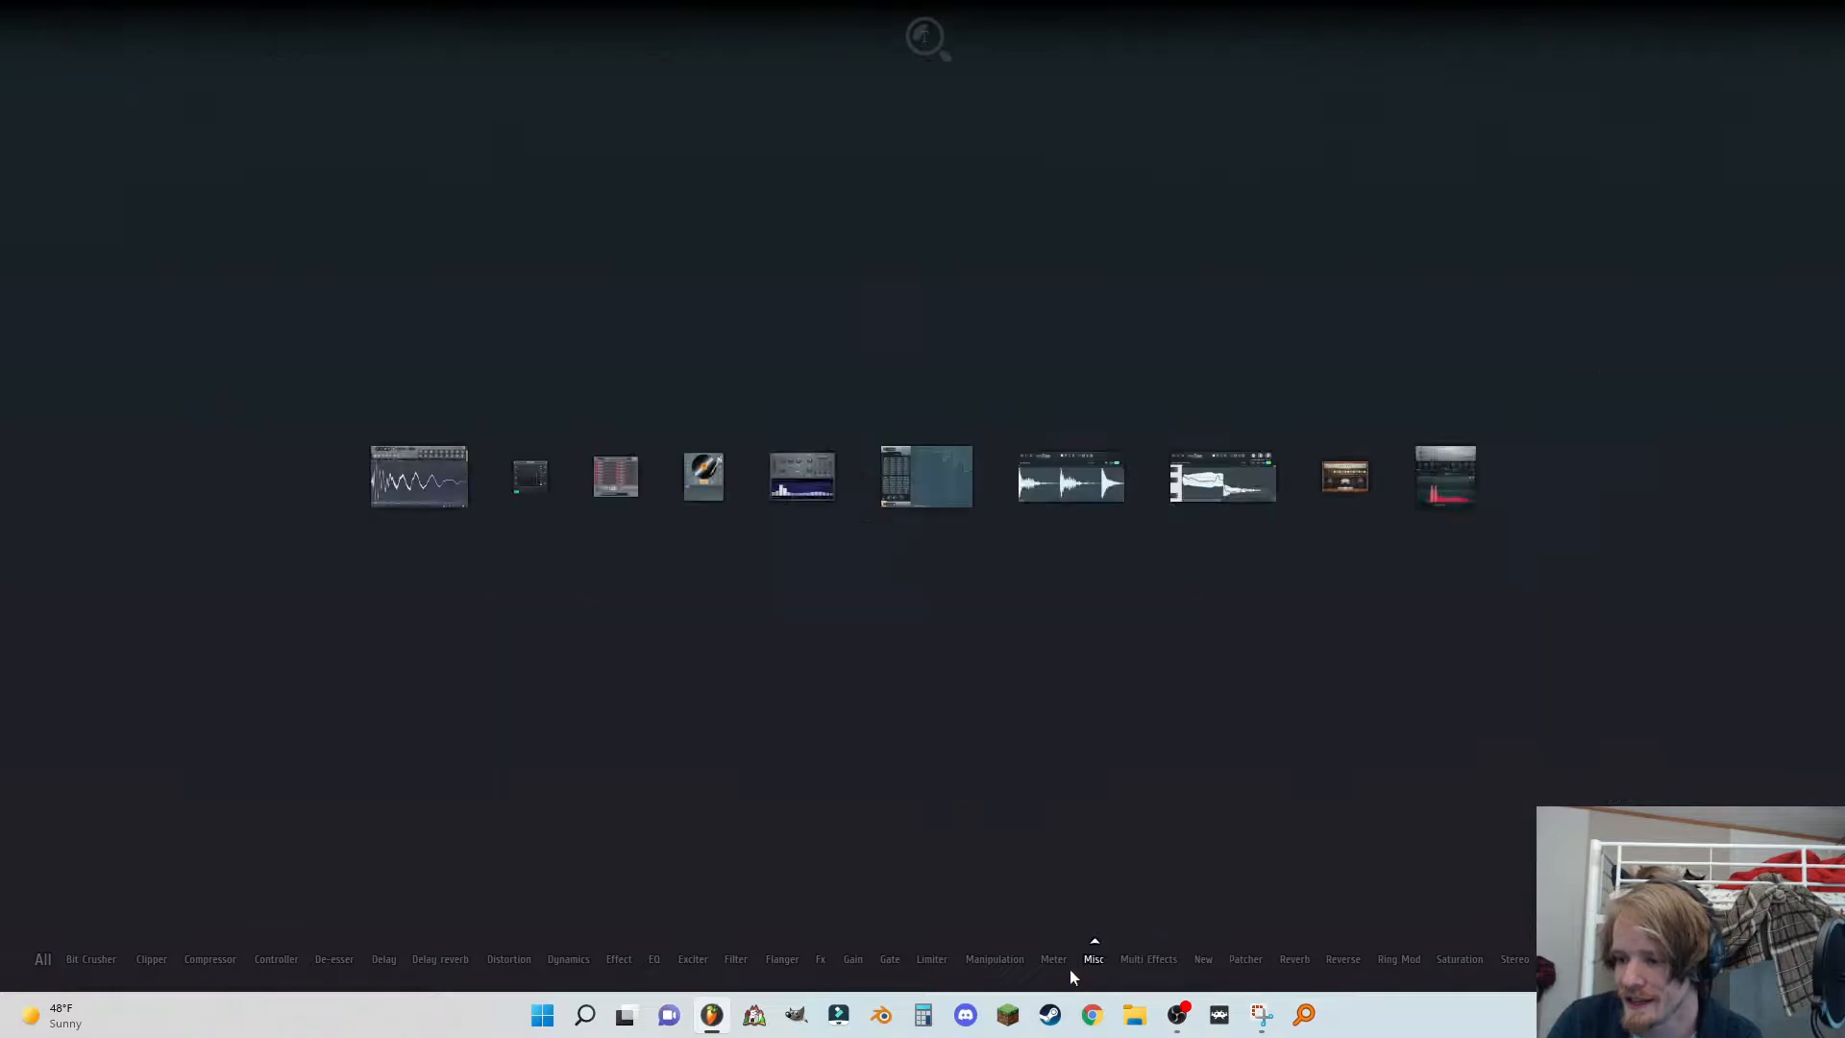
click(425, 500)
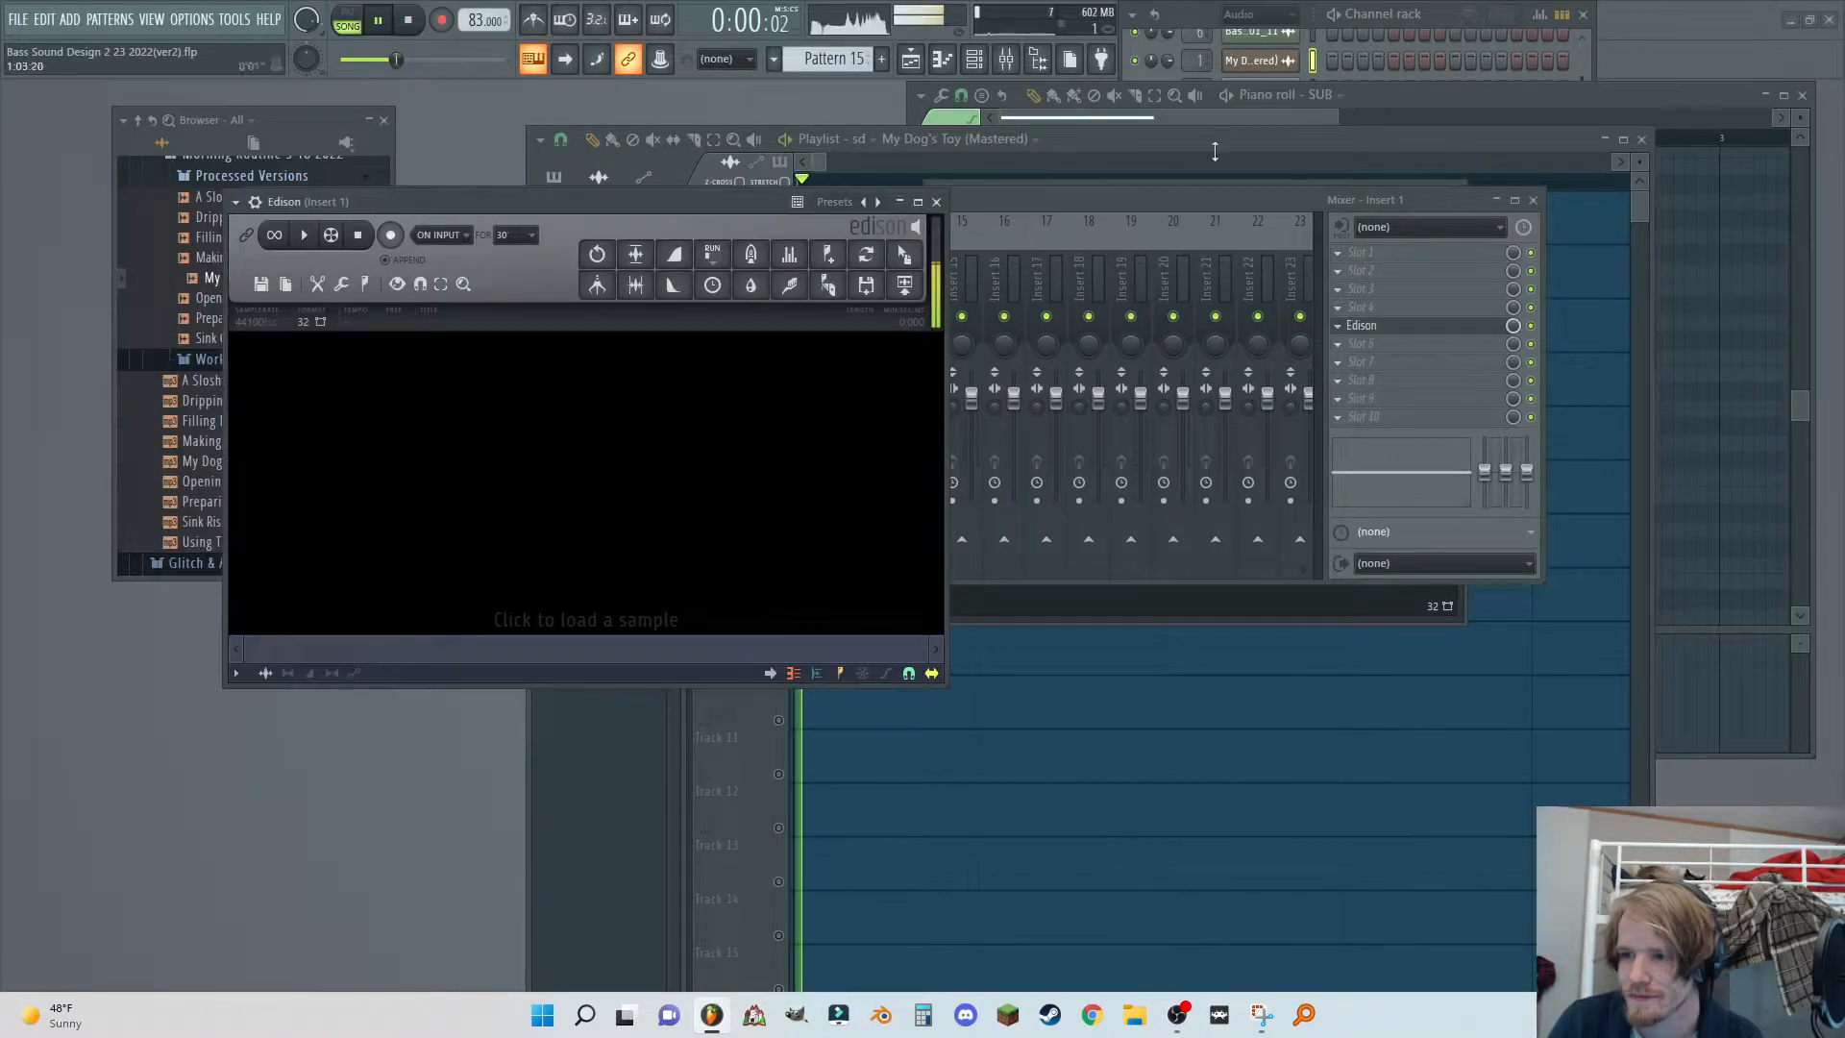
Record about 3.4 seconds of the looping slice in Edison with the recording duration set to EVER, and stop playback.
click(515, 235)
click(527, 269)
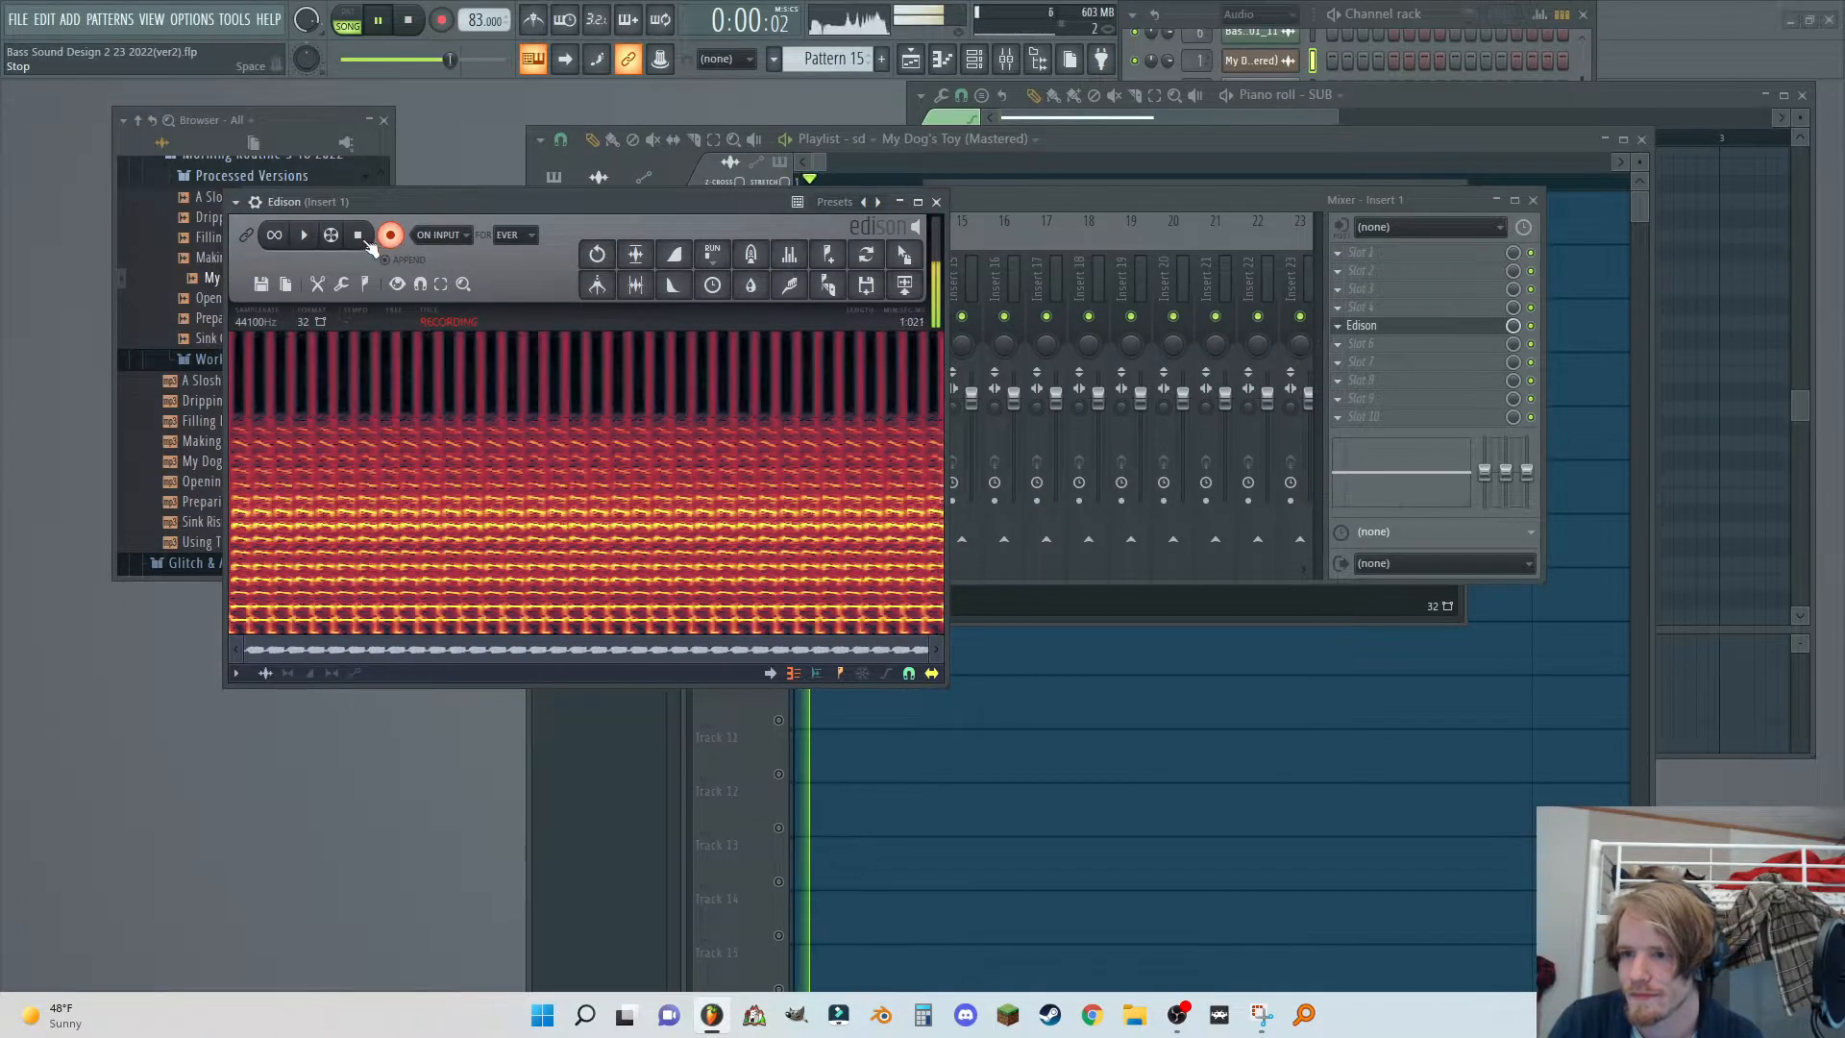
click(359, 236)
click(414, 20)
Send the Edison recording to the playlist as an audio clip on Track 1, enlarge the tracks and unmute Track 1.
click(905, 285)
drag(824, 161, 792, 199)
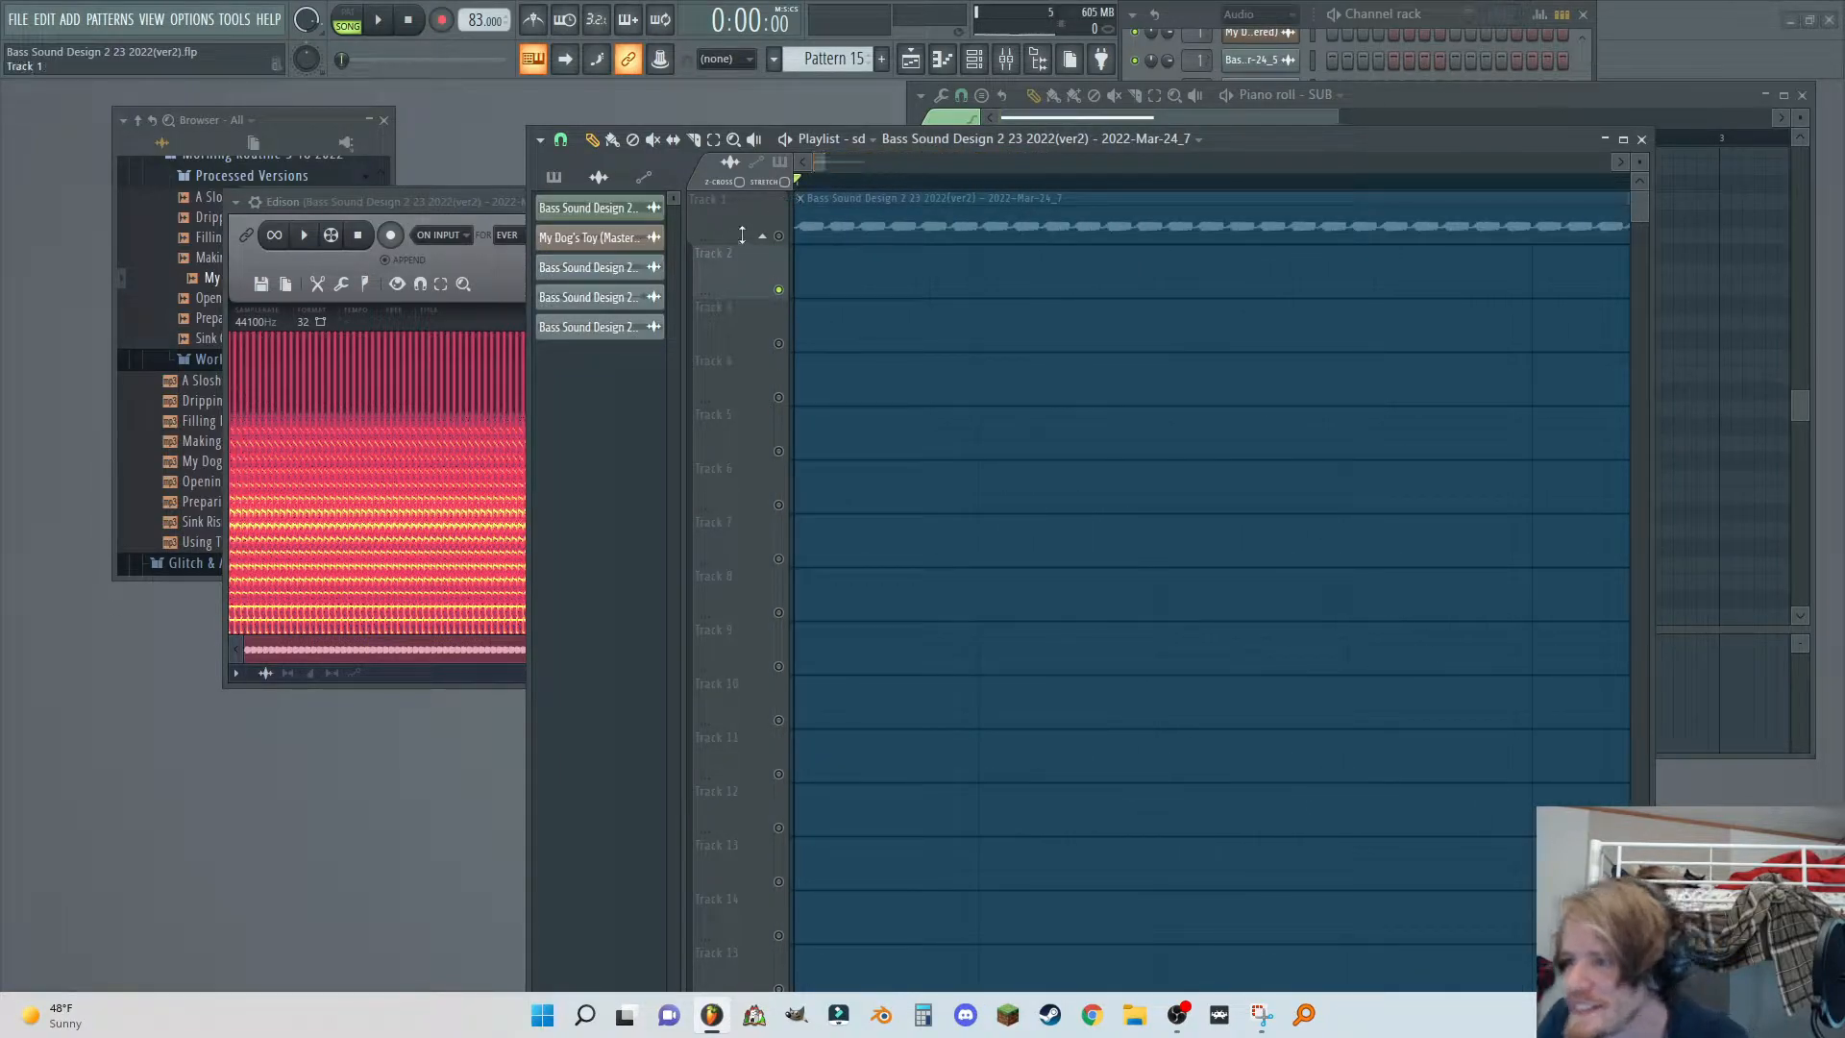
drag(1640, 162, 1640, 127)
click(790, 306)
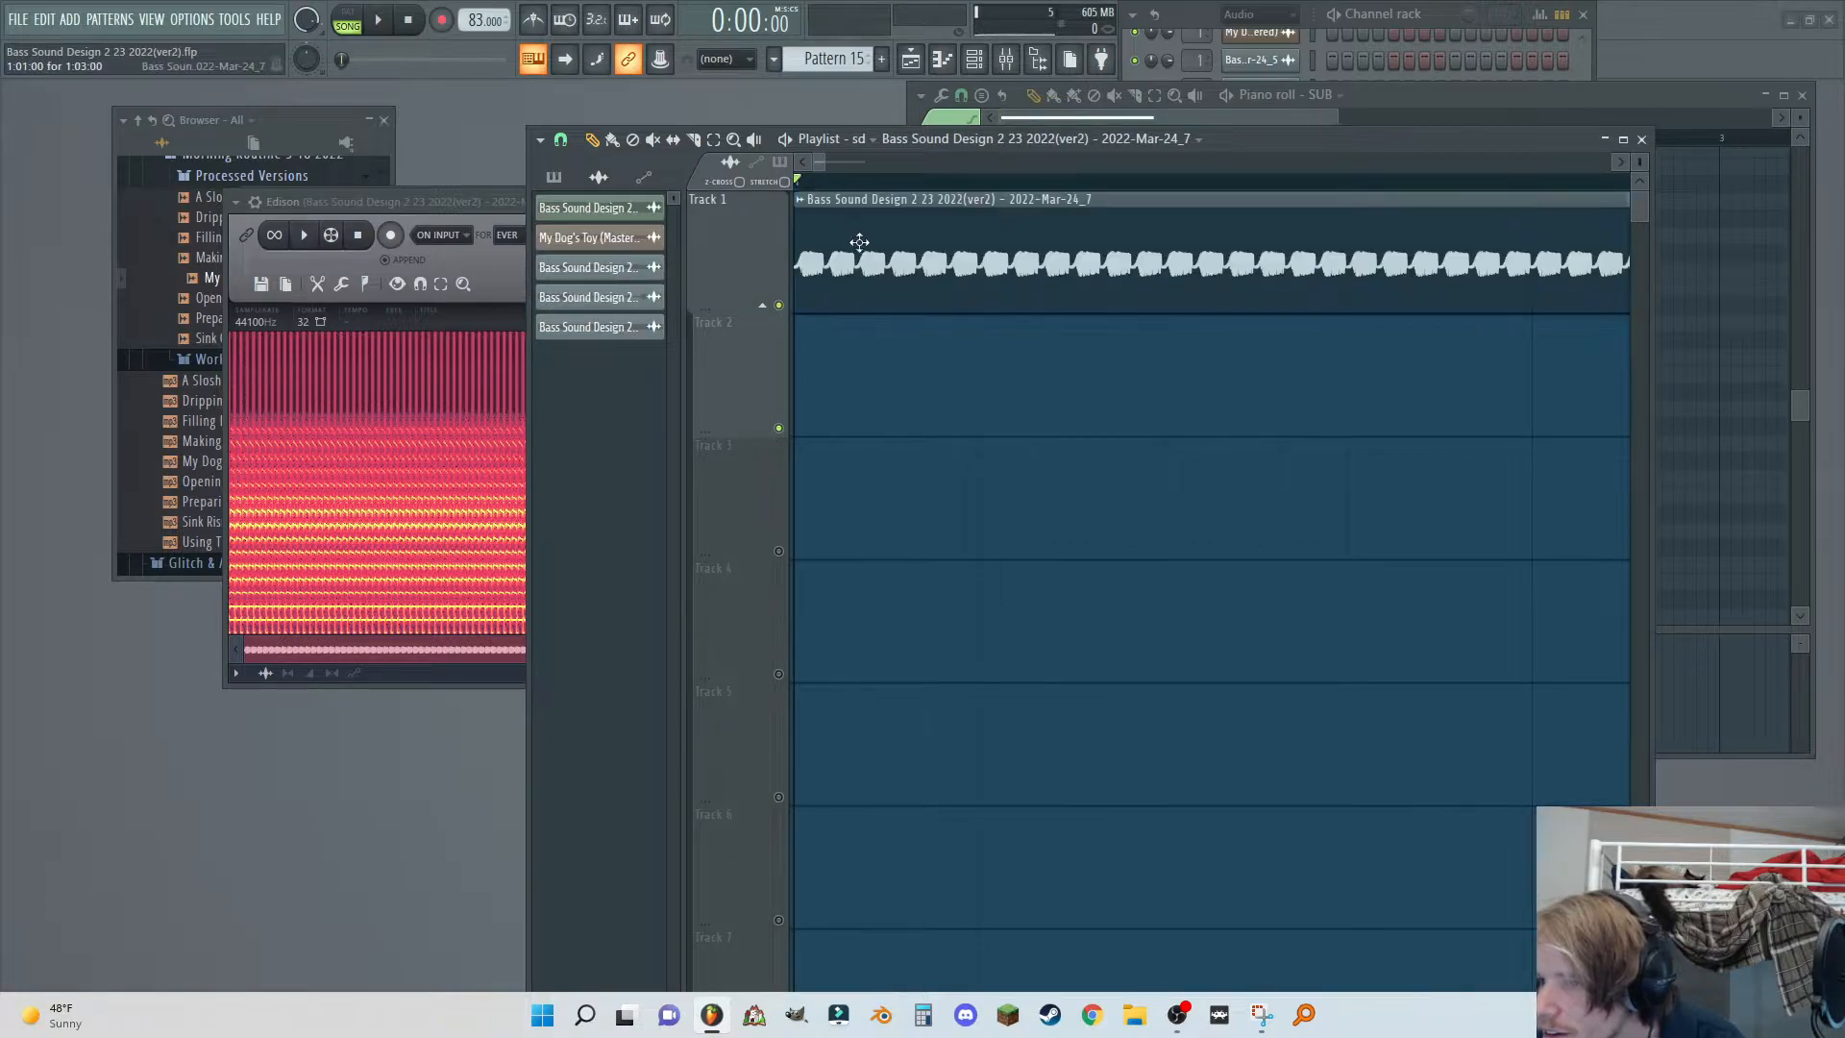
drag(821, 159, 1016, 161)
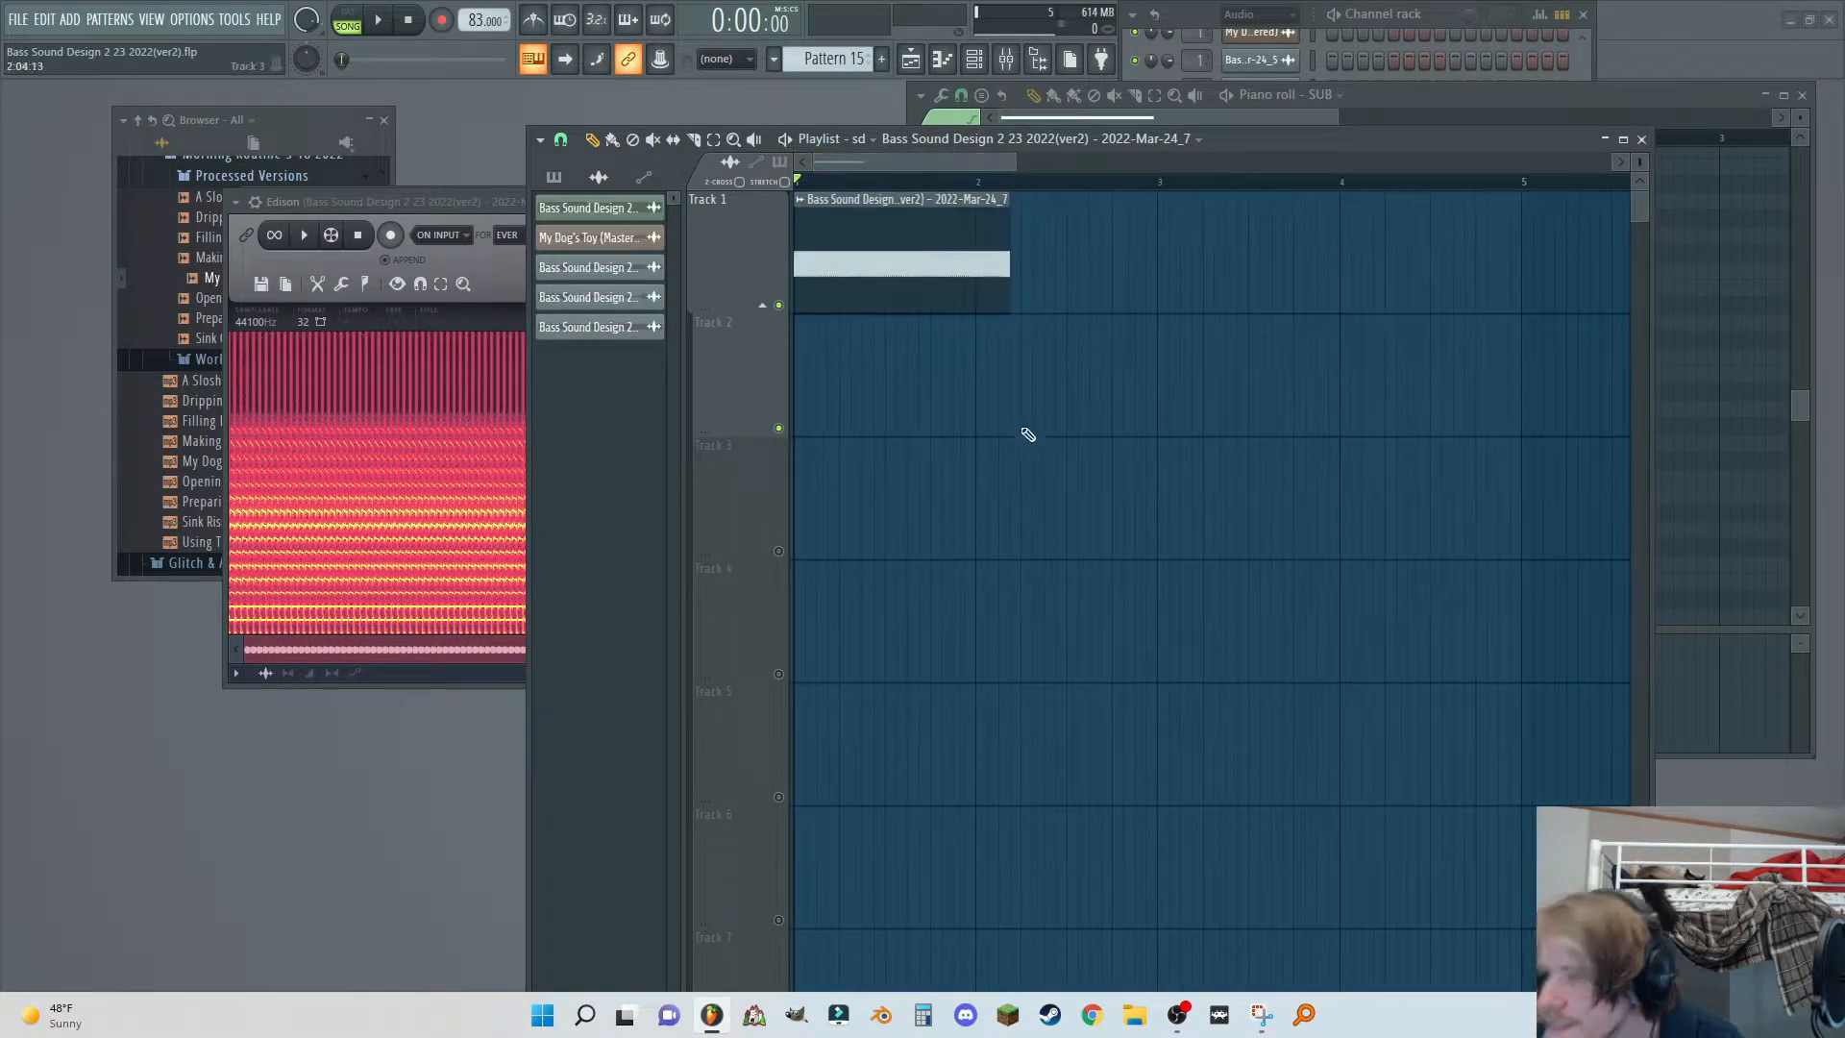
Play the new clip and load GClip in the first slot of its mixer insert, with softness 100% and clip 25%.
click(383, 18)
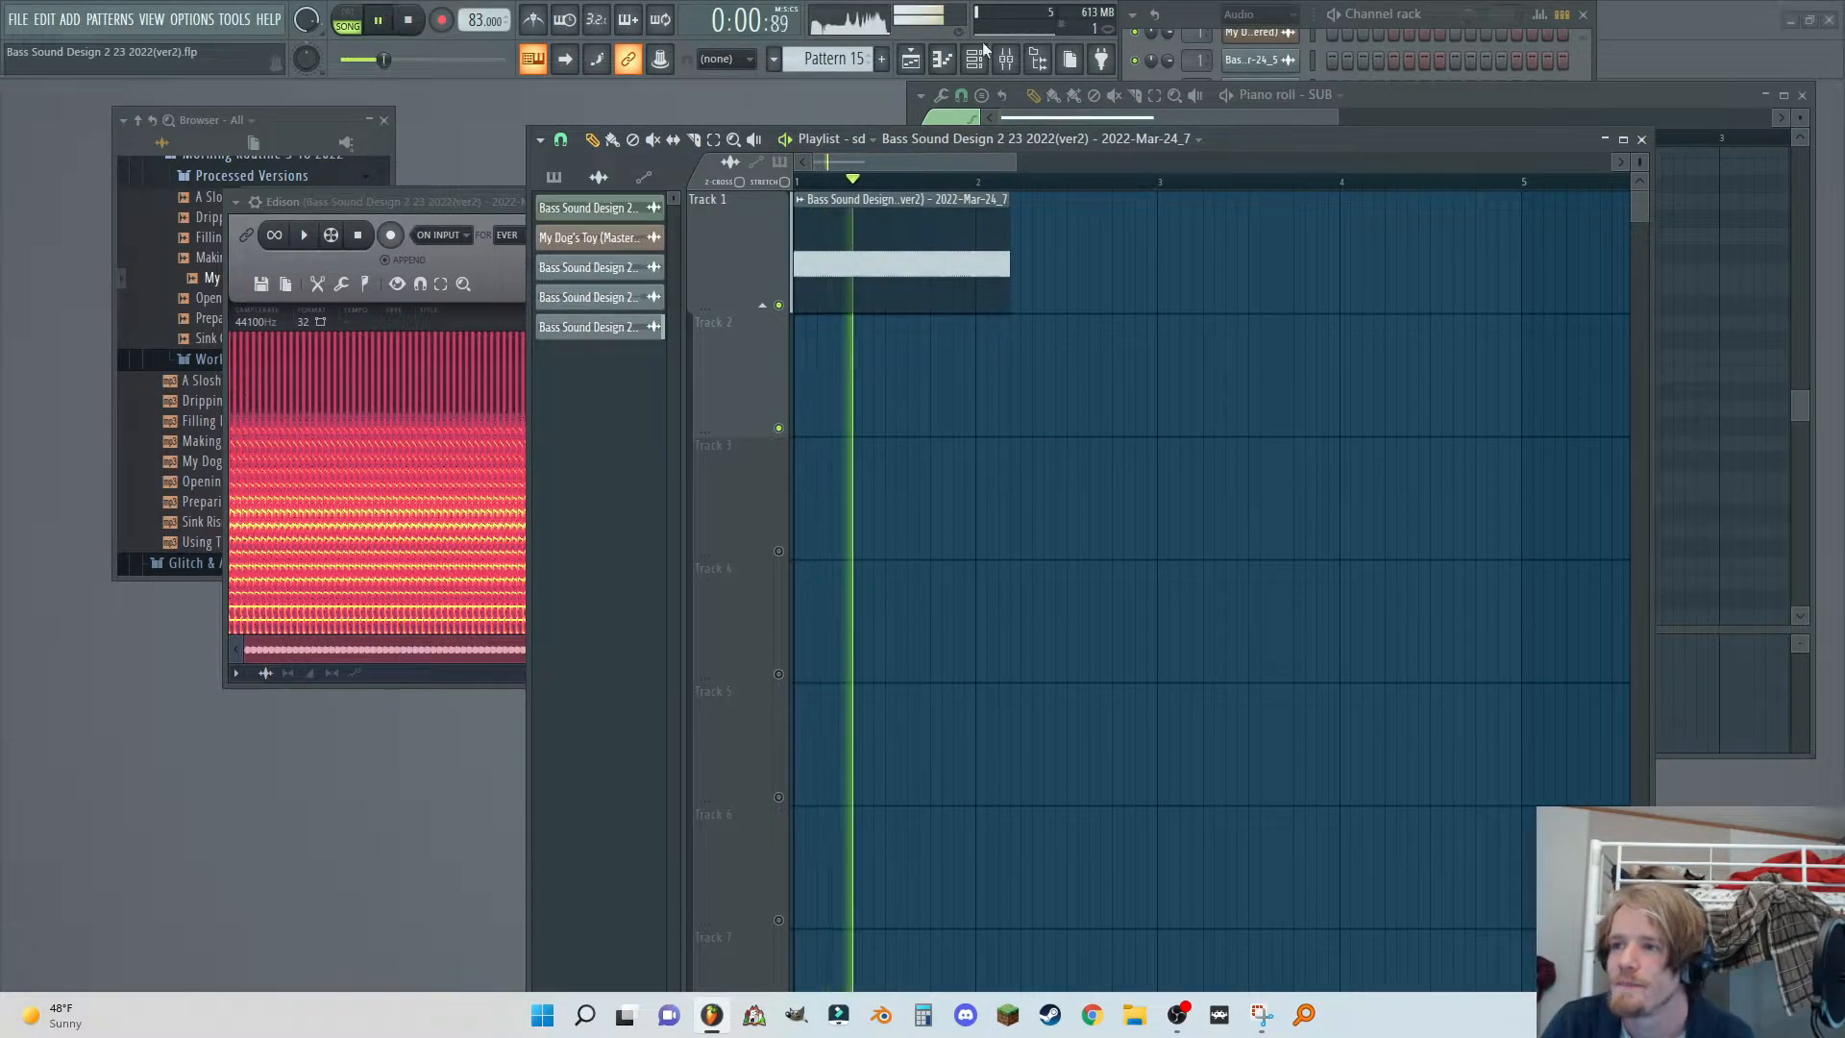
key(F9)
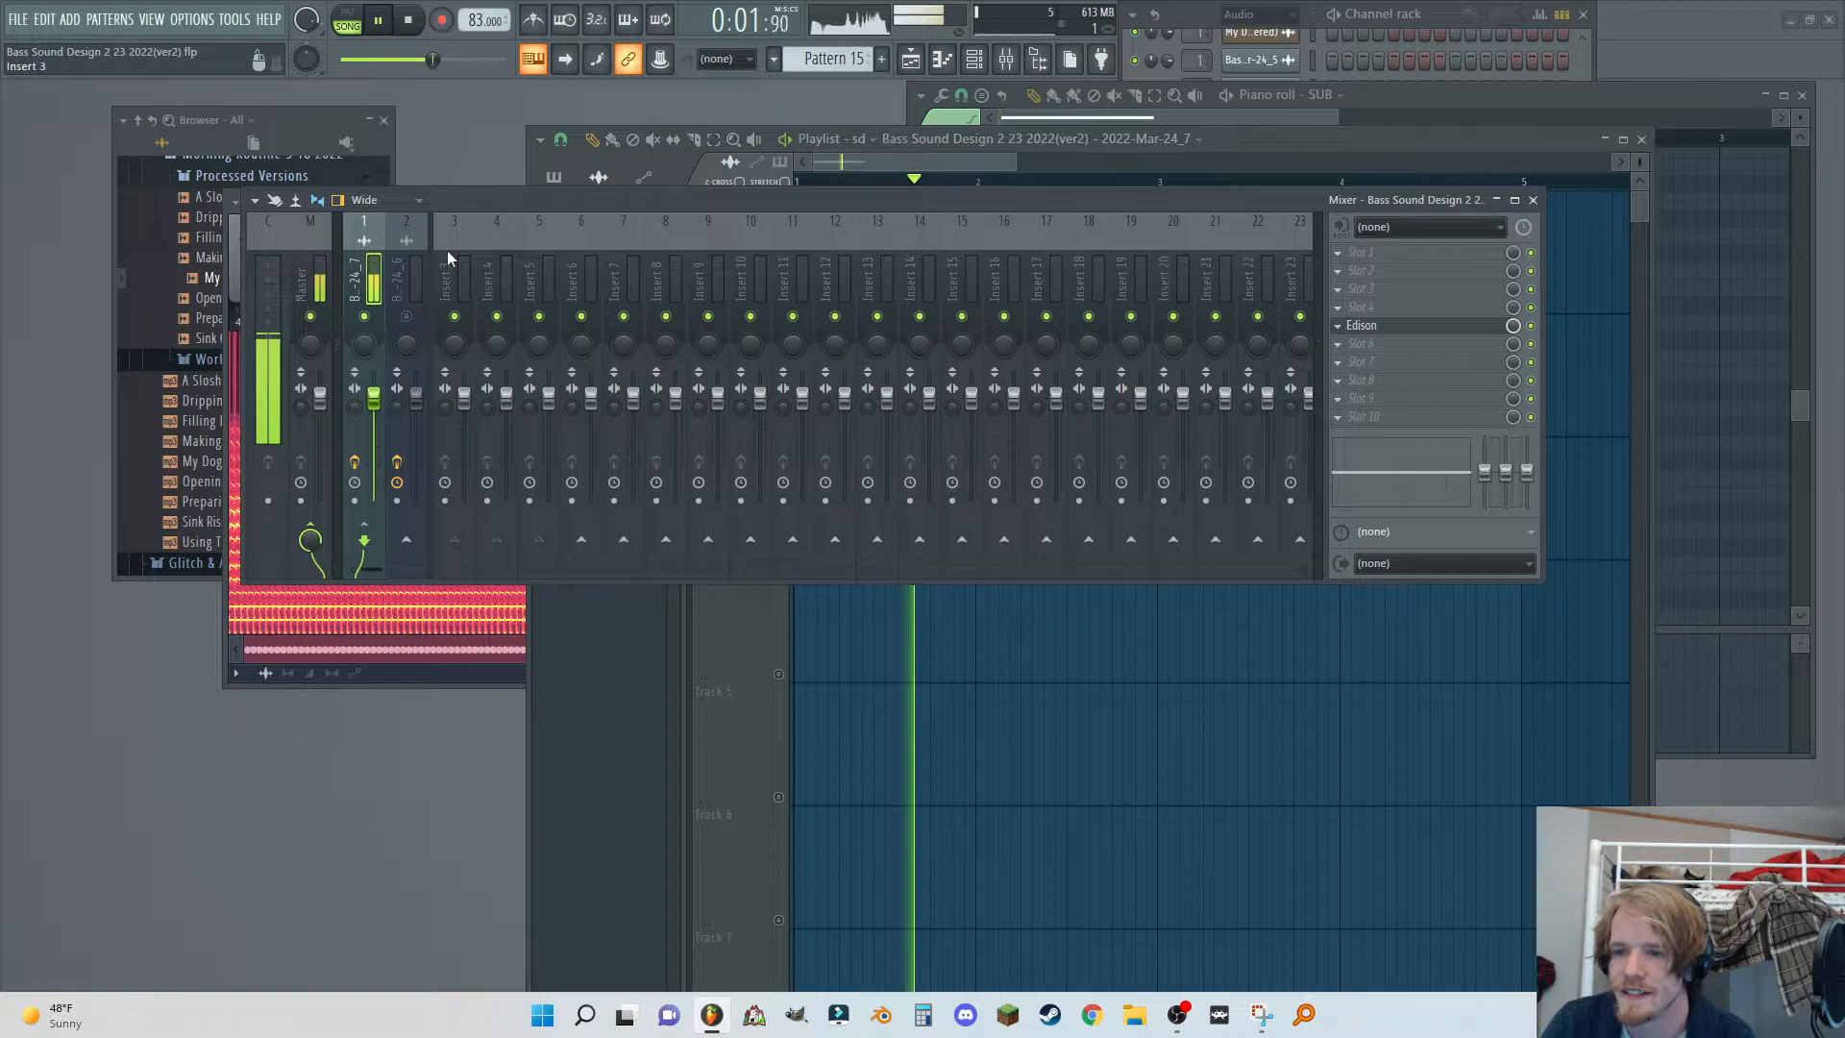
middle_click(1454, 270)
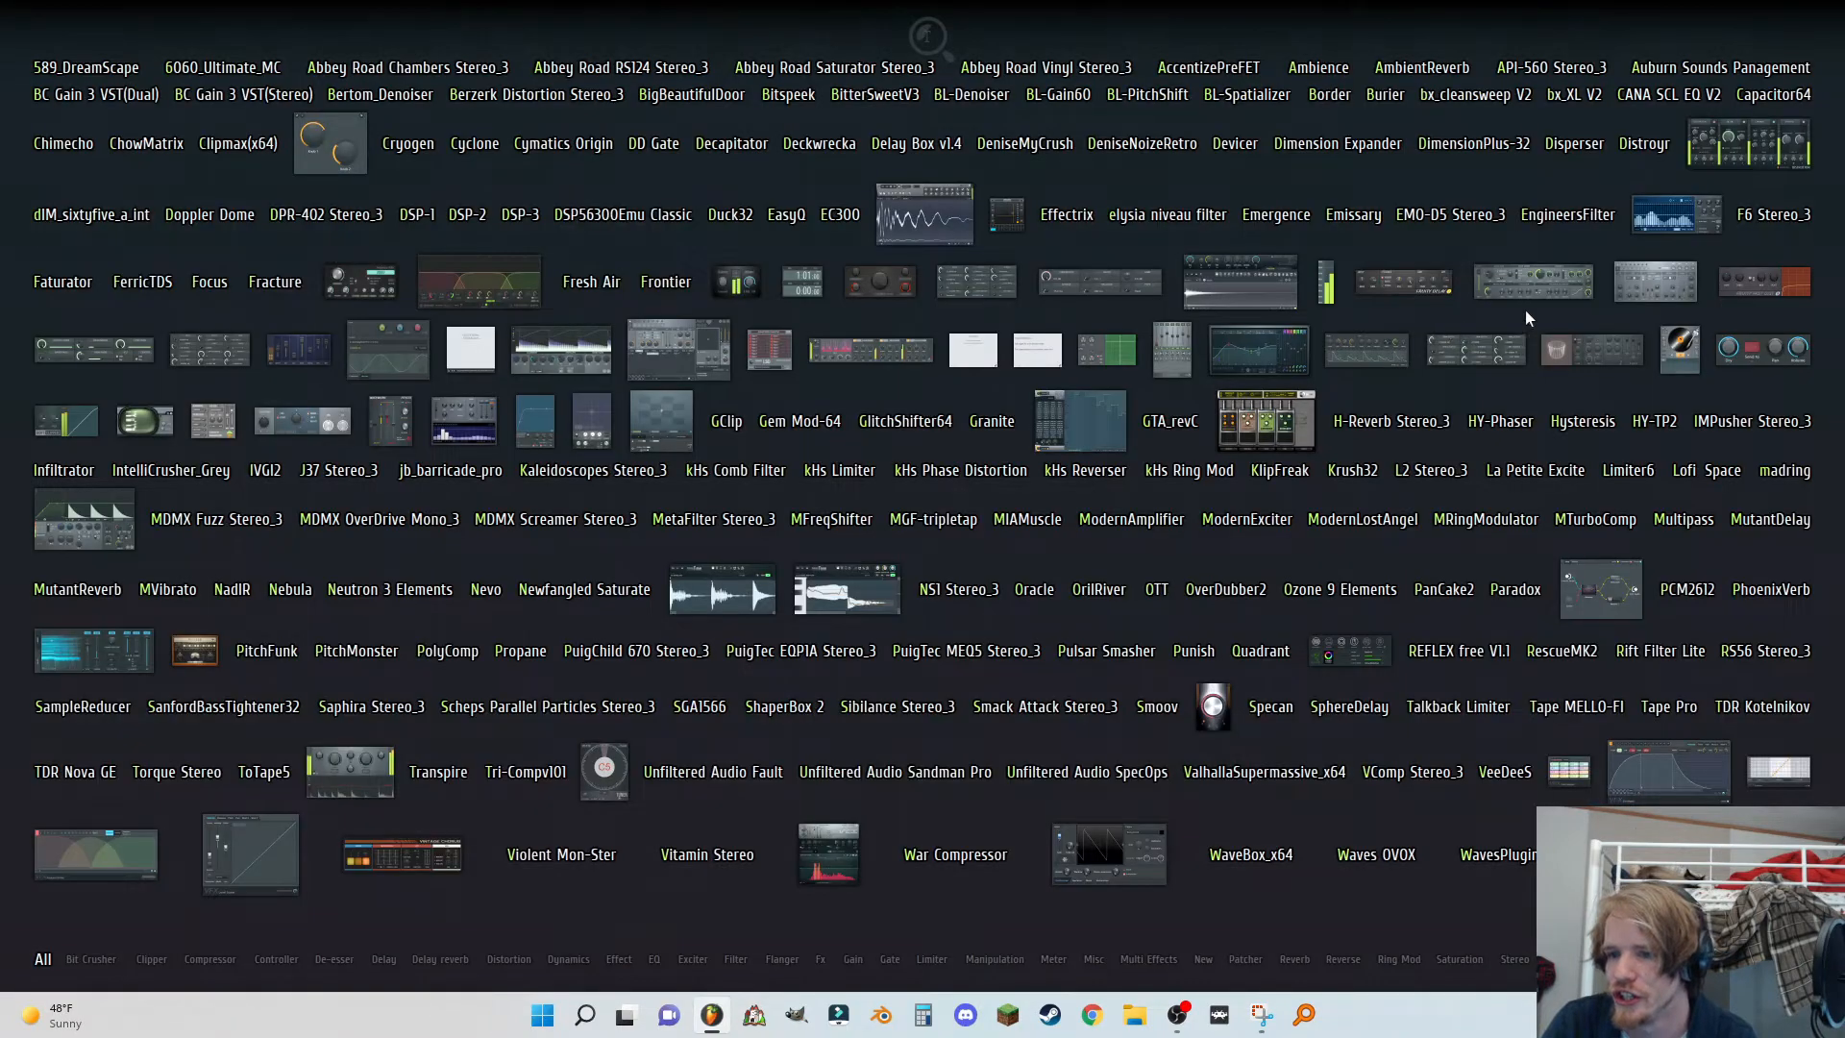
click(726, 423)
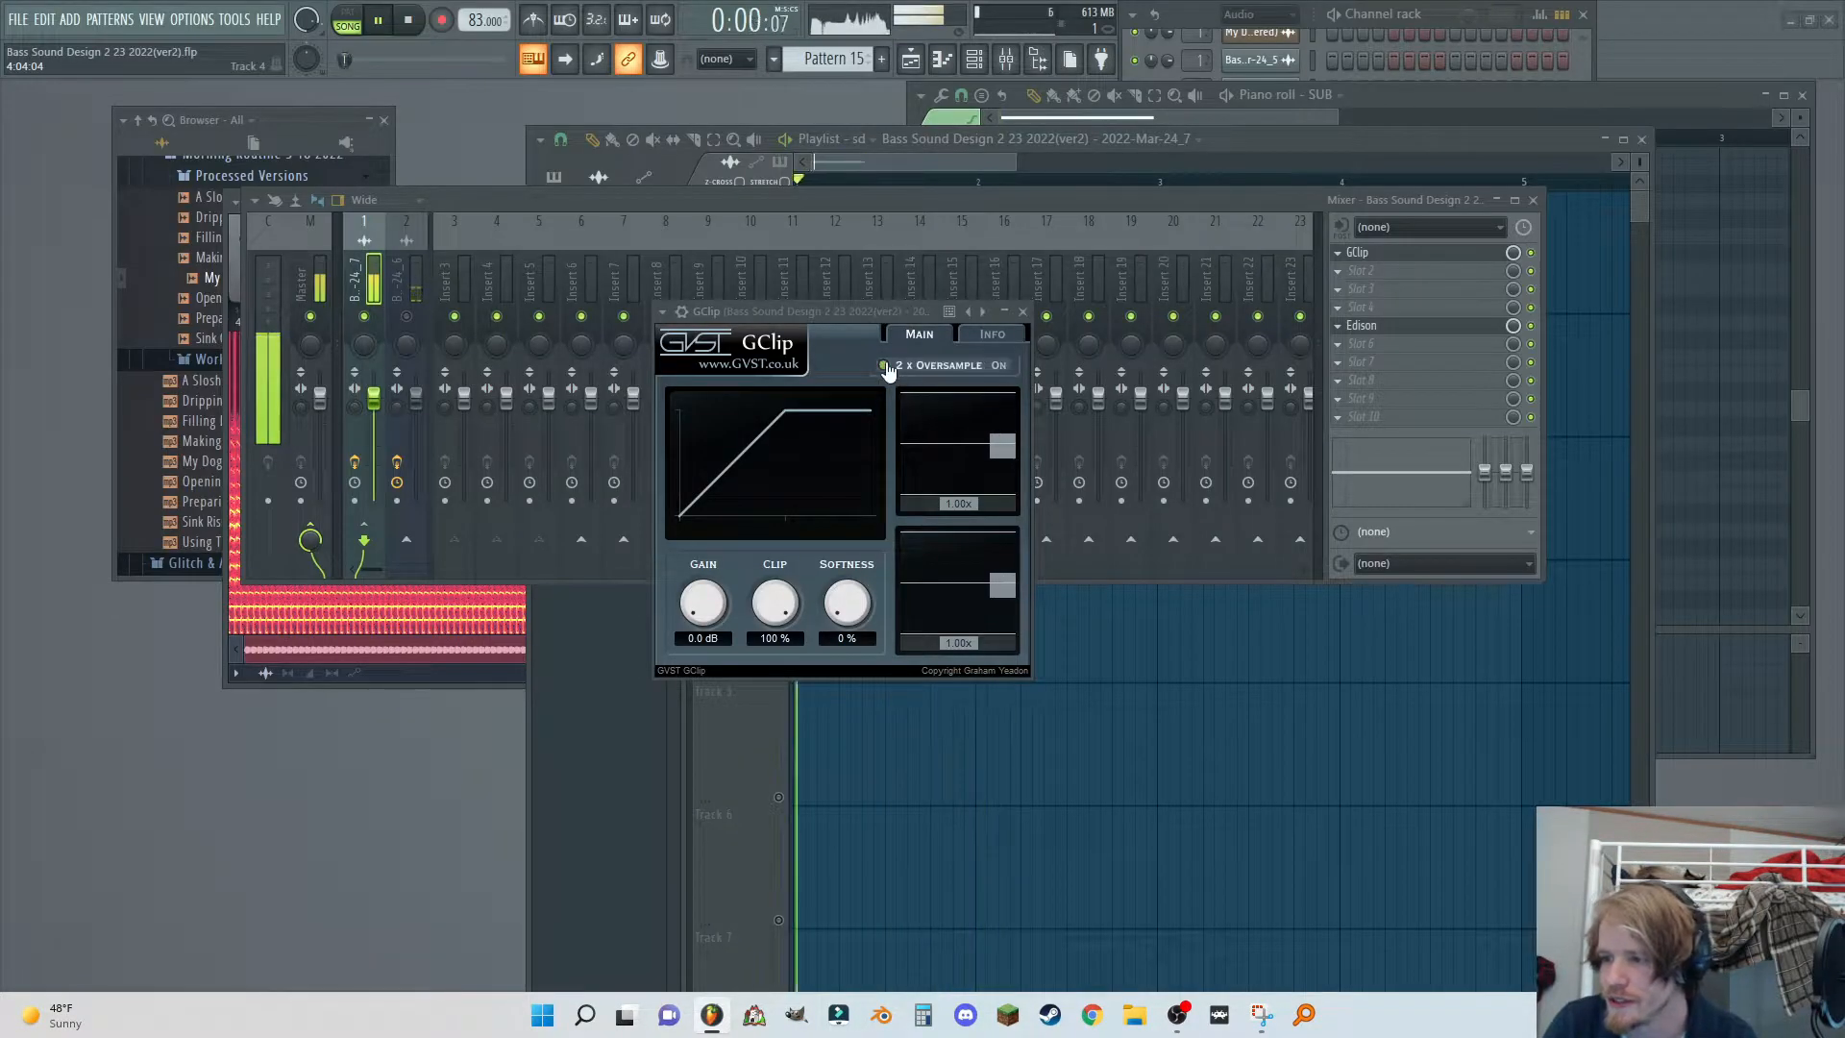
drag(852, 611, 838, 514)
drag(776, 604, 761, 666)
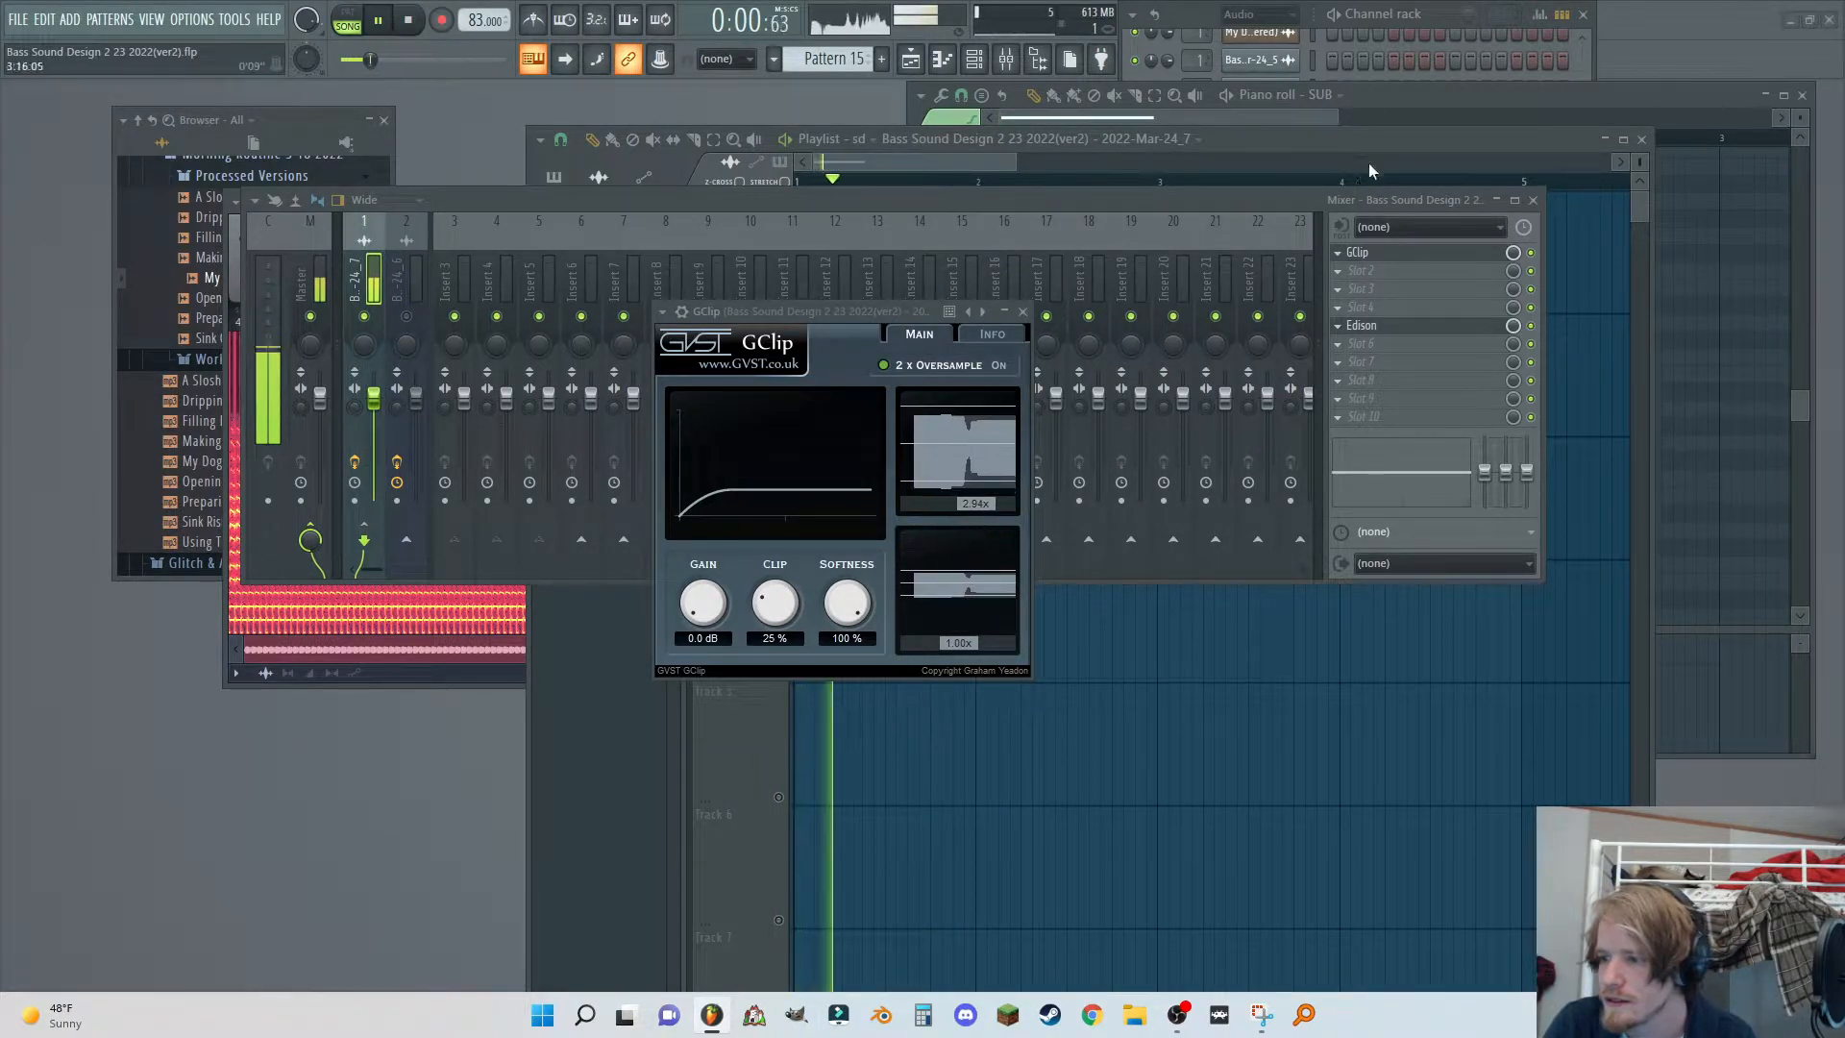
Add Decapitator in the second effect slot with style E, drive 1.8 and tone -3.1 dB.
click(1380, 281)
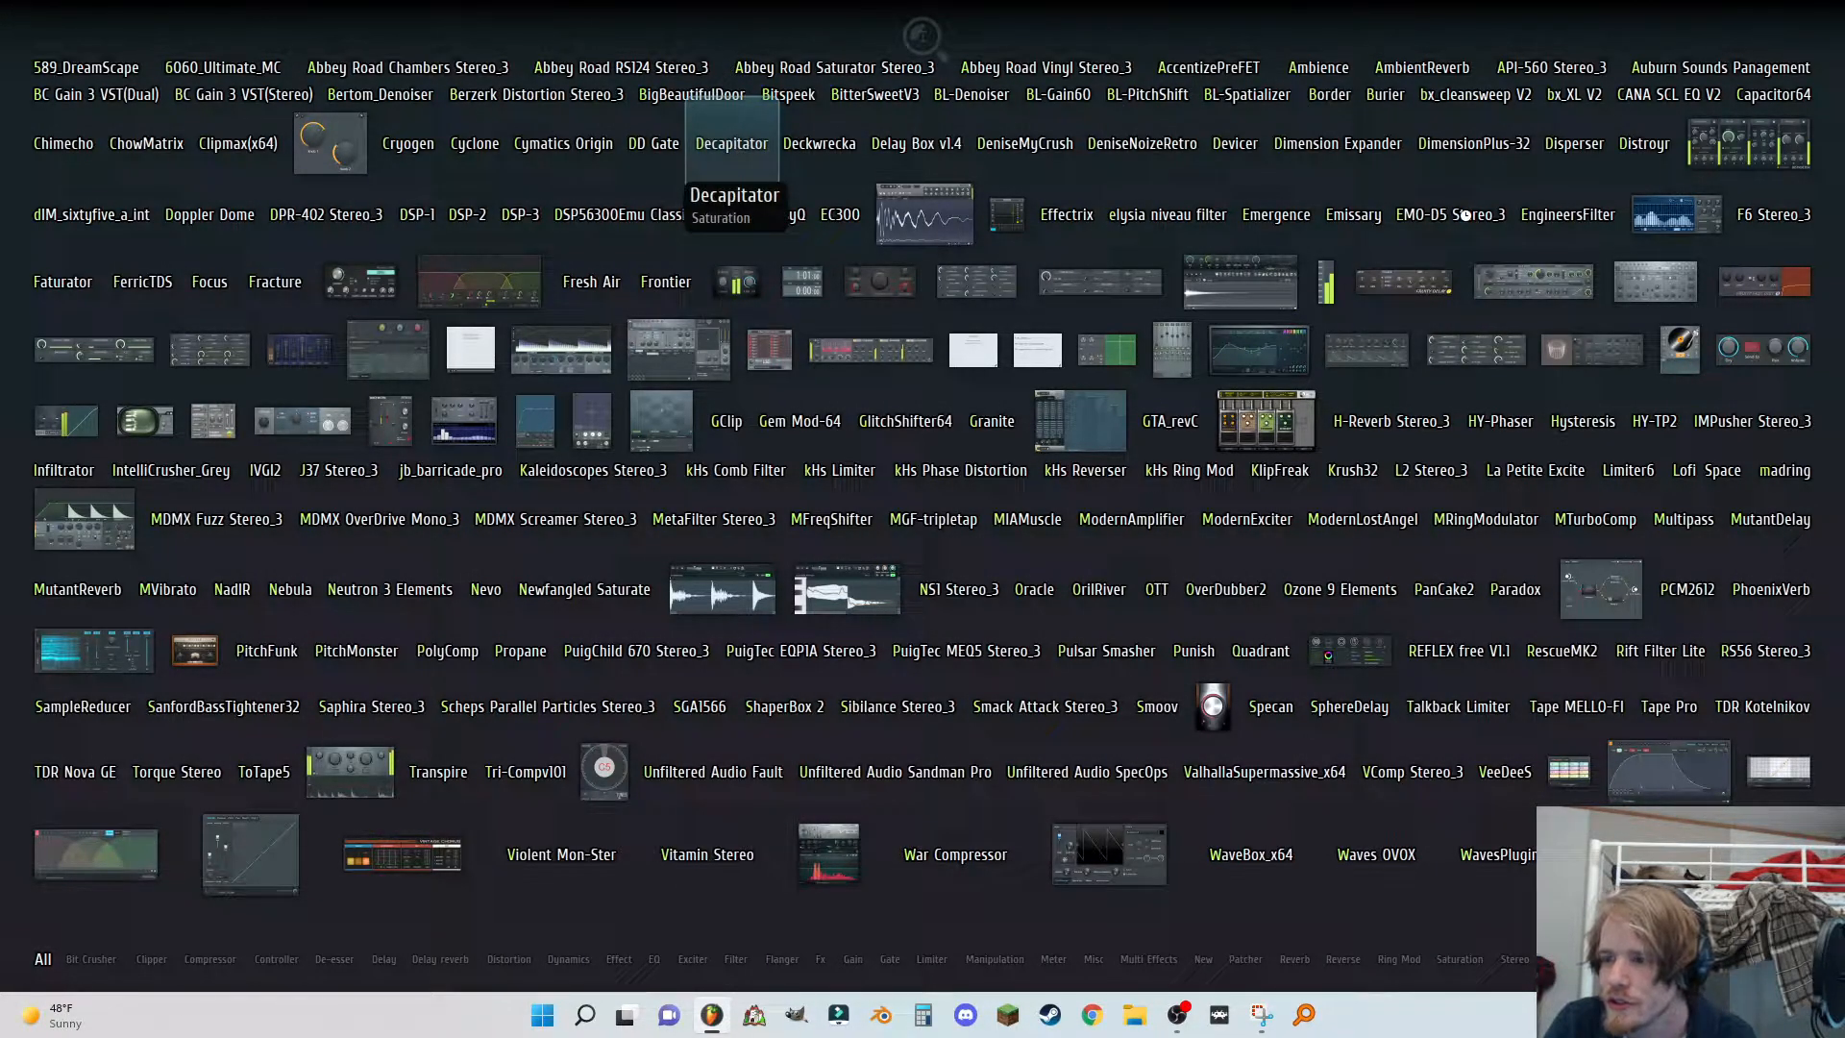
click(731, 146)
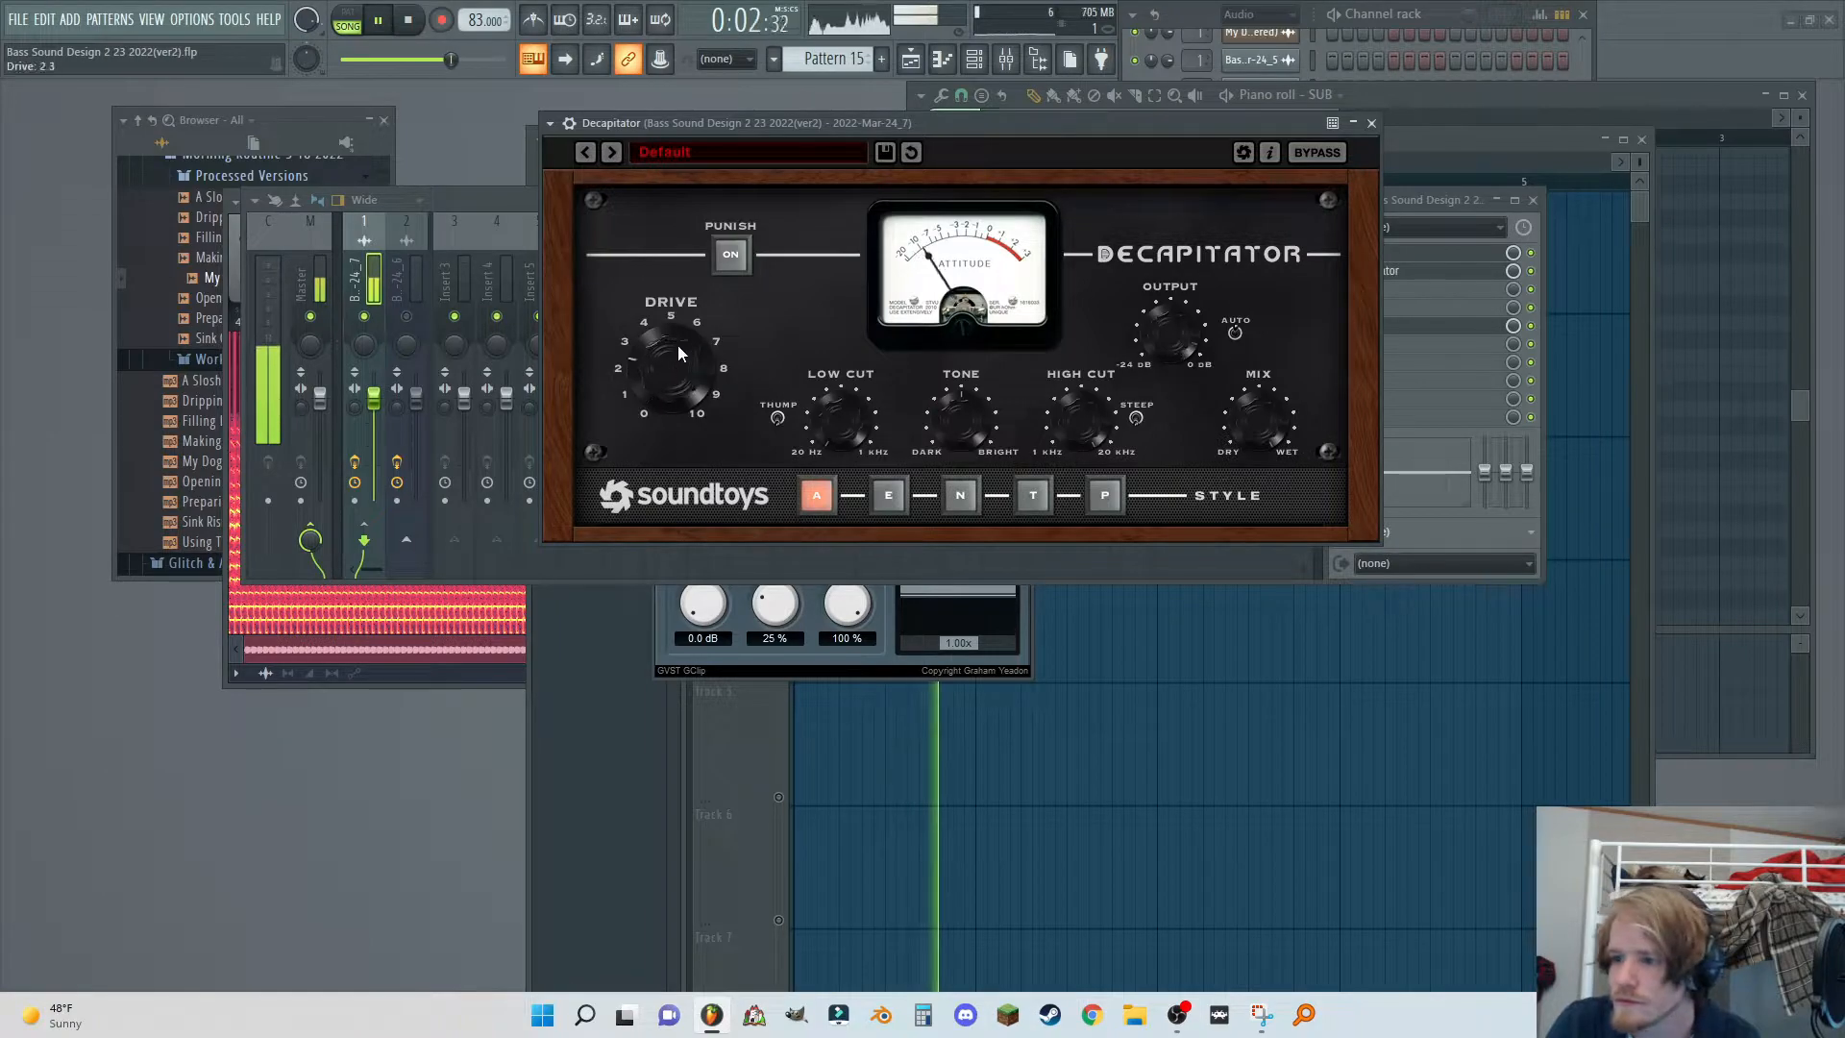
click(886, 495)
mouse_move(677, 366)
mouse_down()
mouse_move(670, 388)
mouse_move(659, 360)
mouse_up()
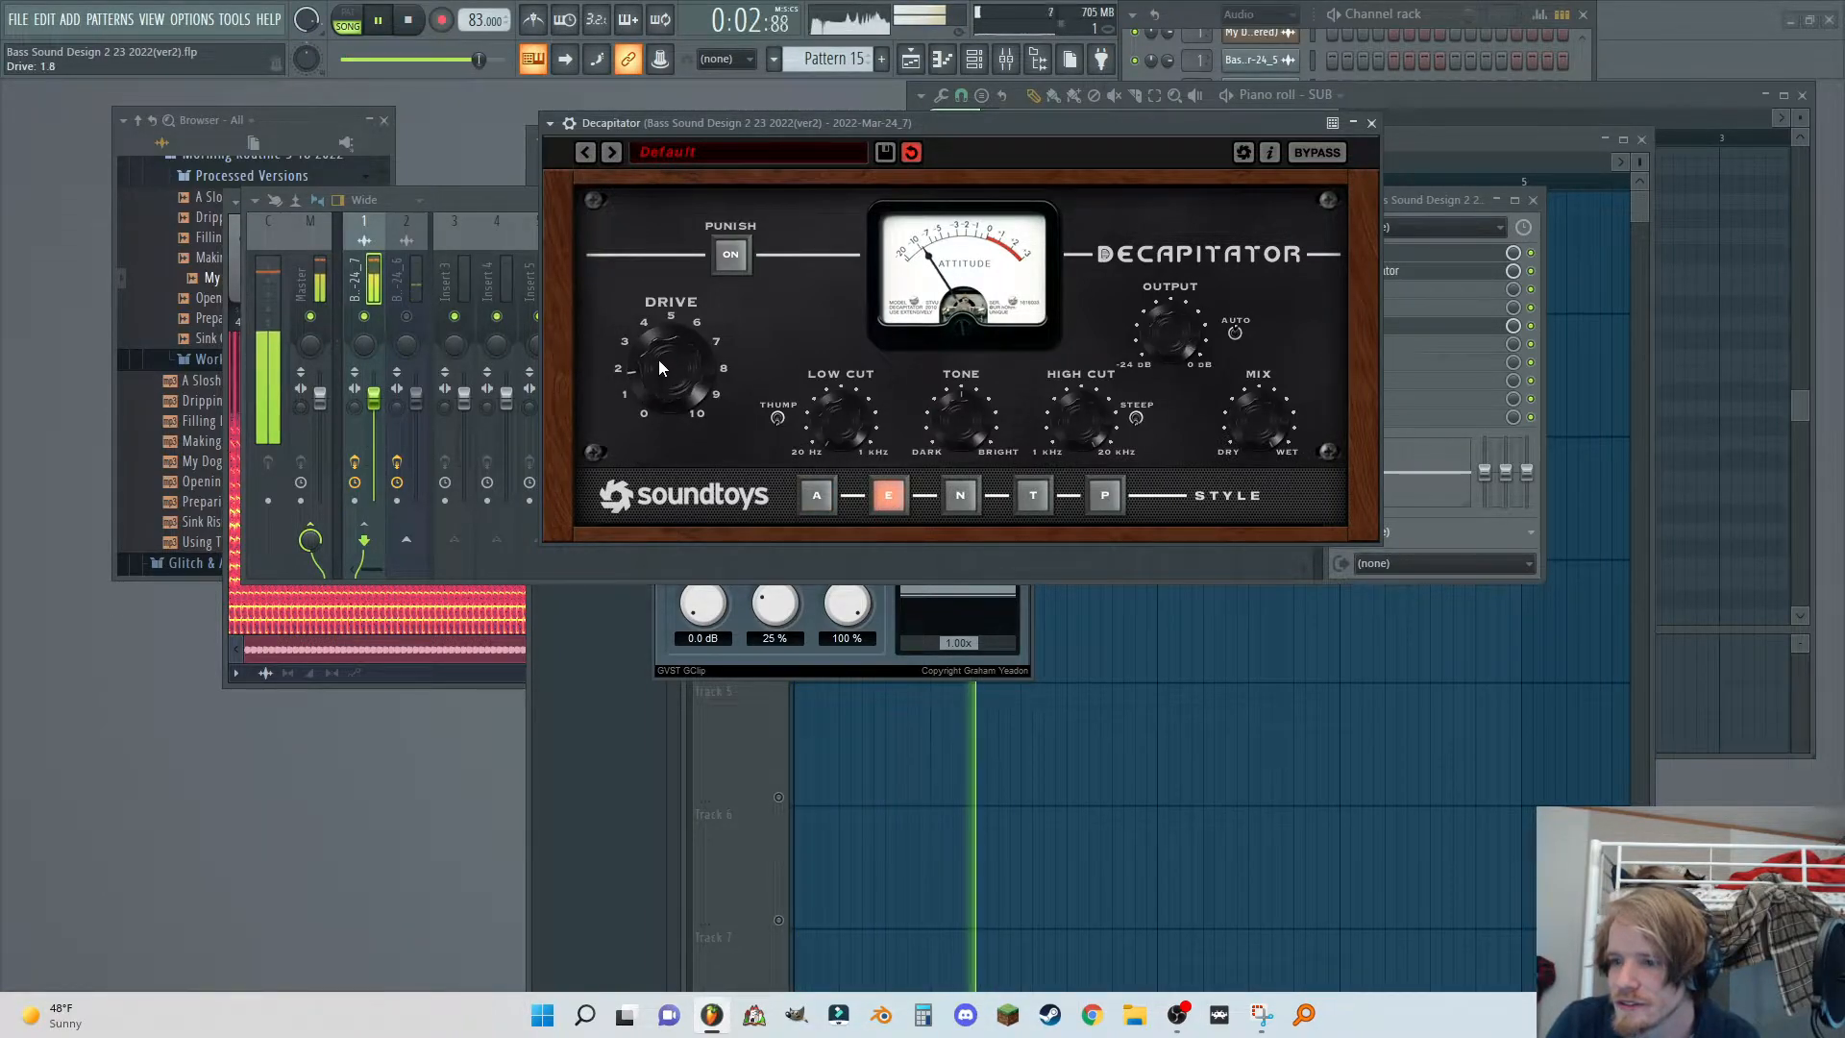
drag(947, 412, 990, 456)
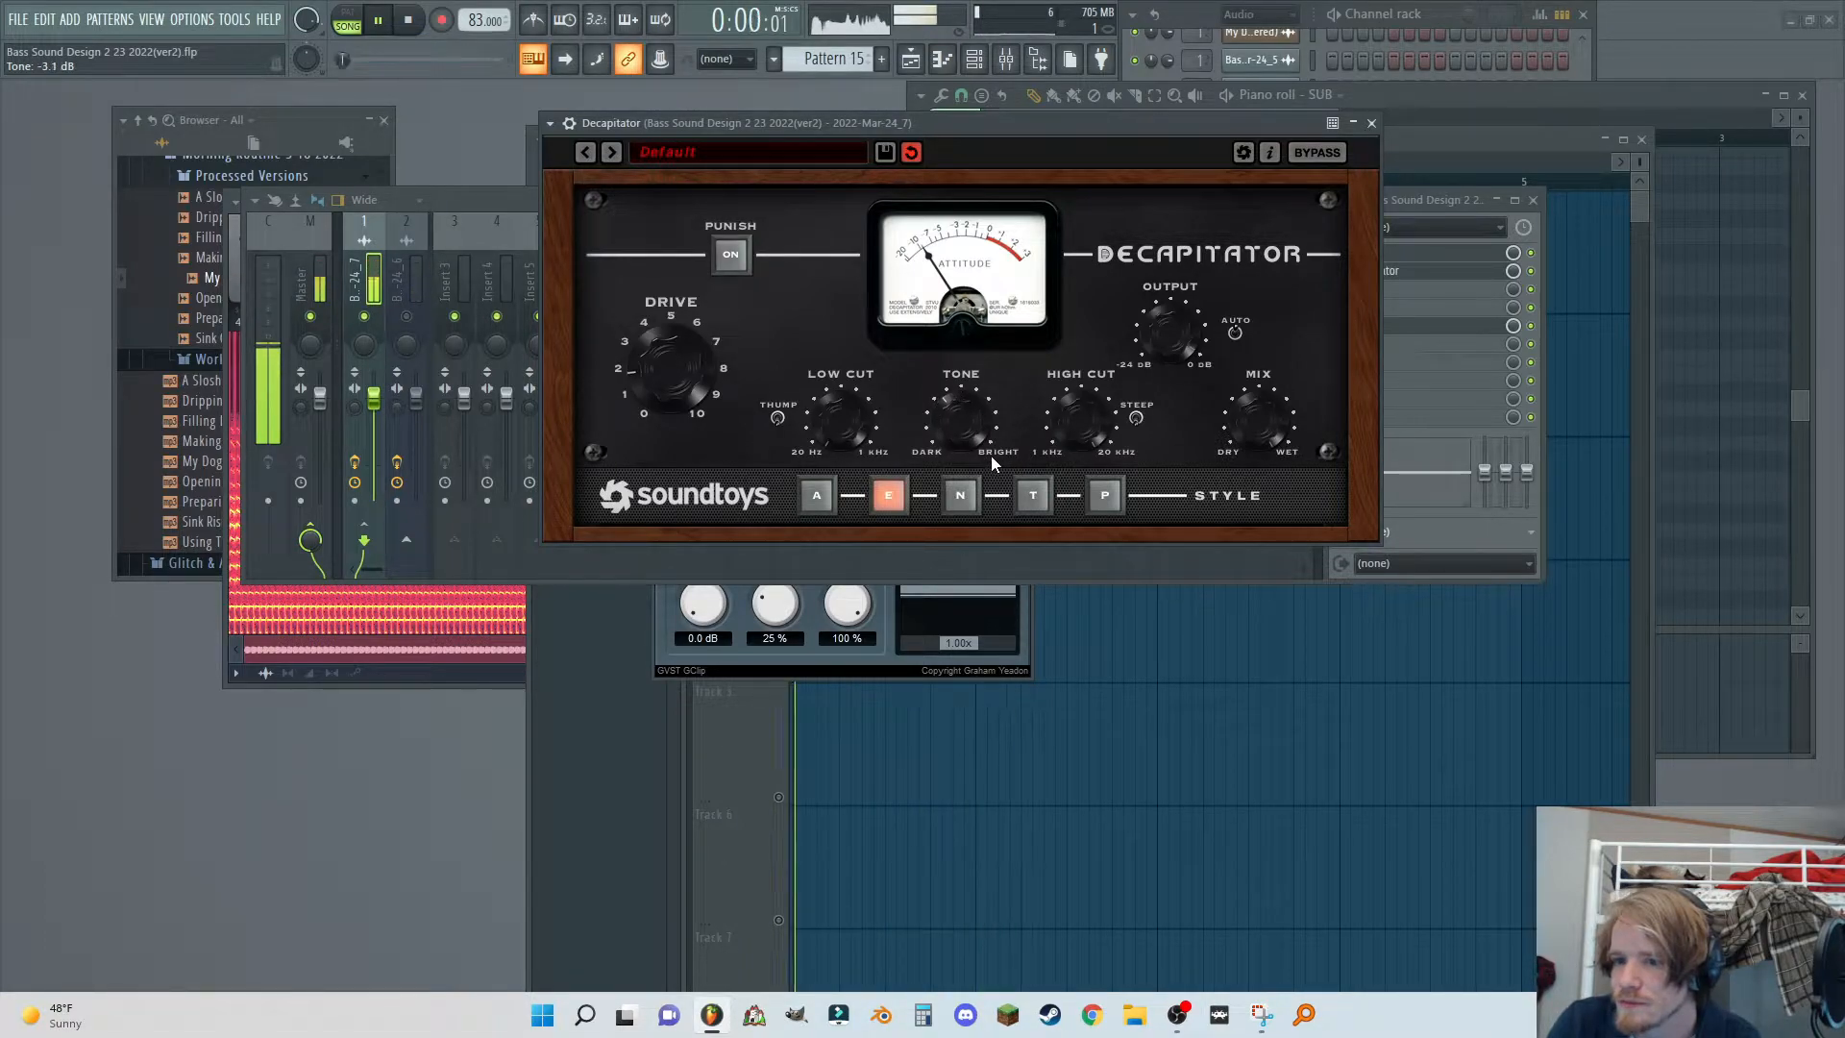
Move Edison up to the third effect slot, directly after Decapitator, and clear its recorded audio.
click(1371, 123)
drag(1387, 338, 1387, 298)
click(1387, 298)
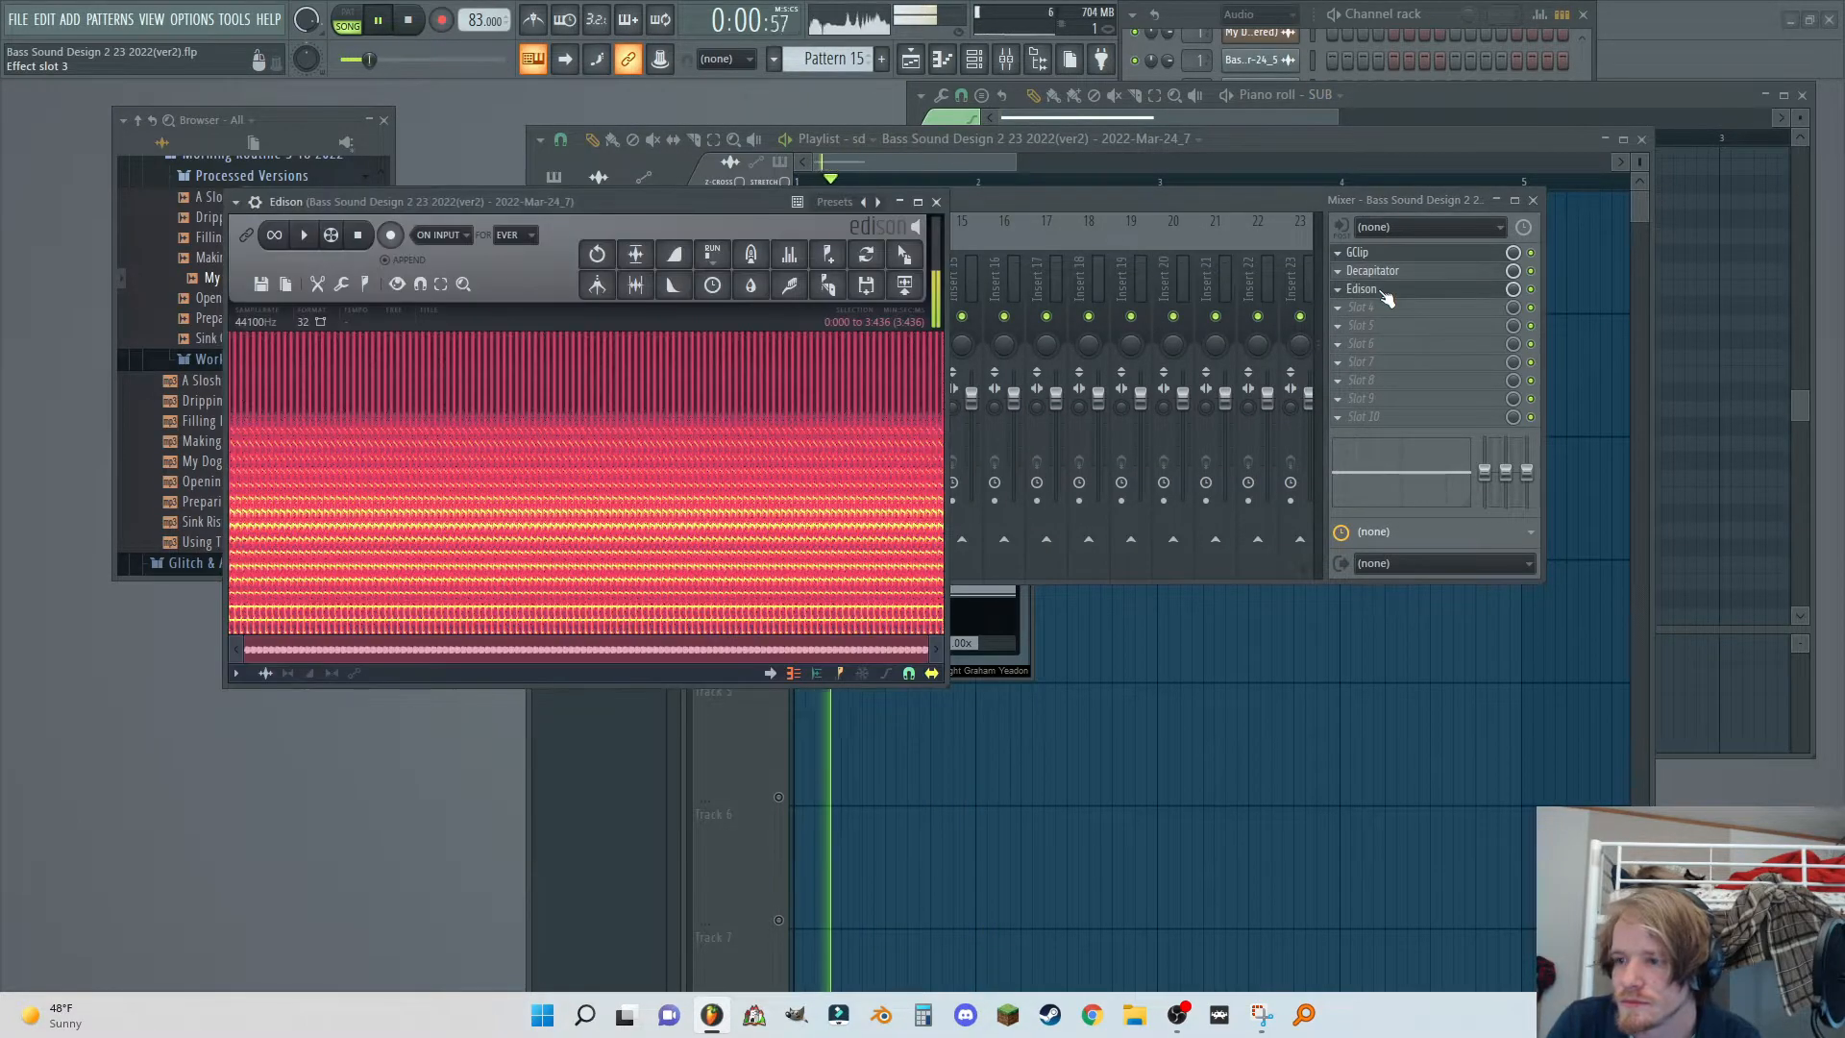
key(Delete)
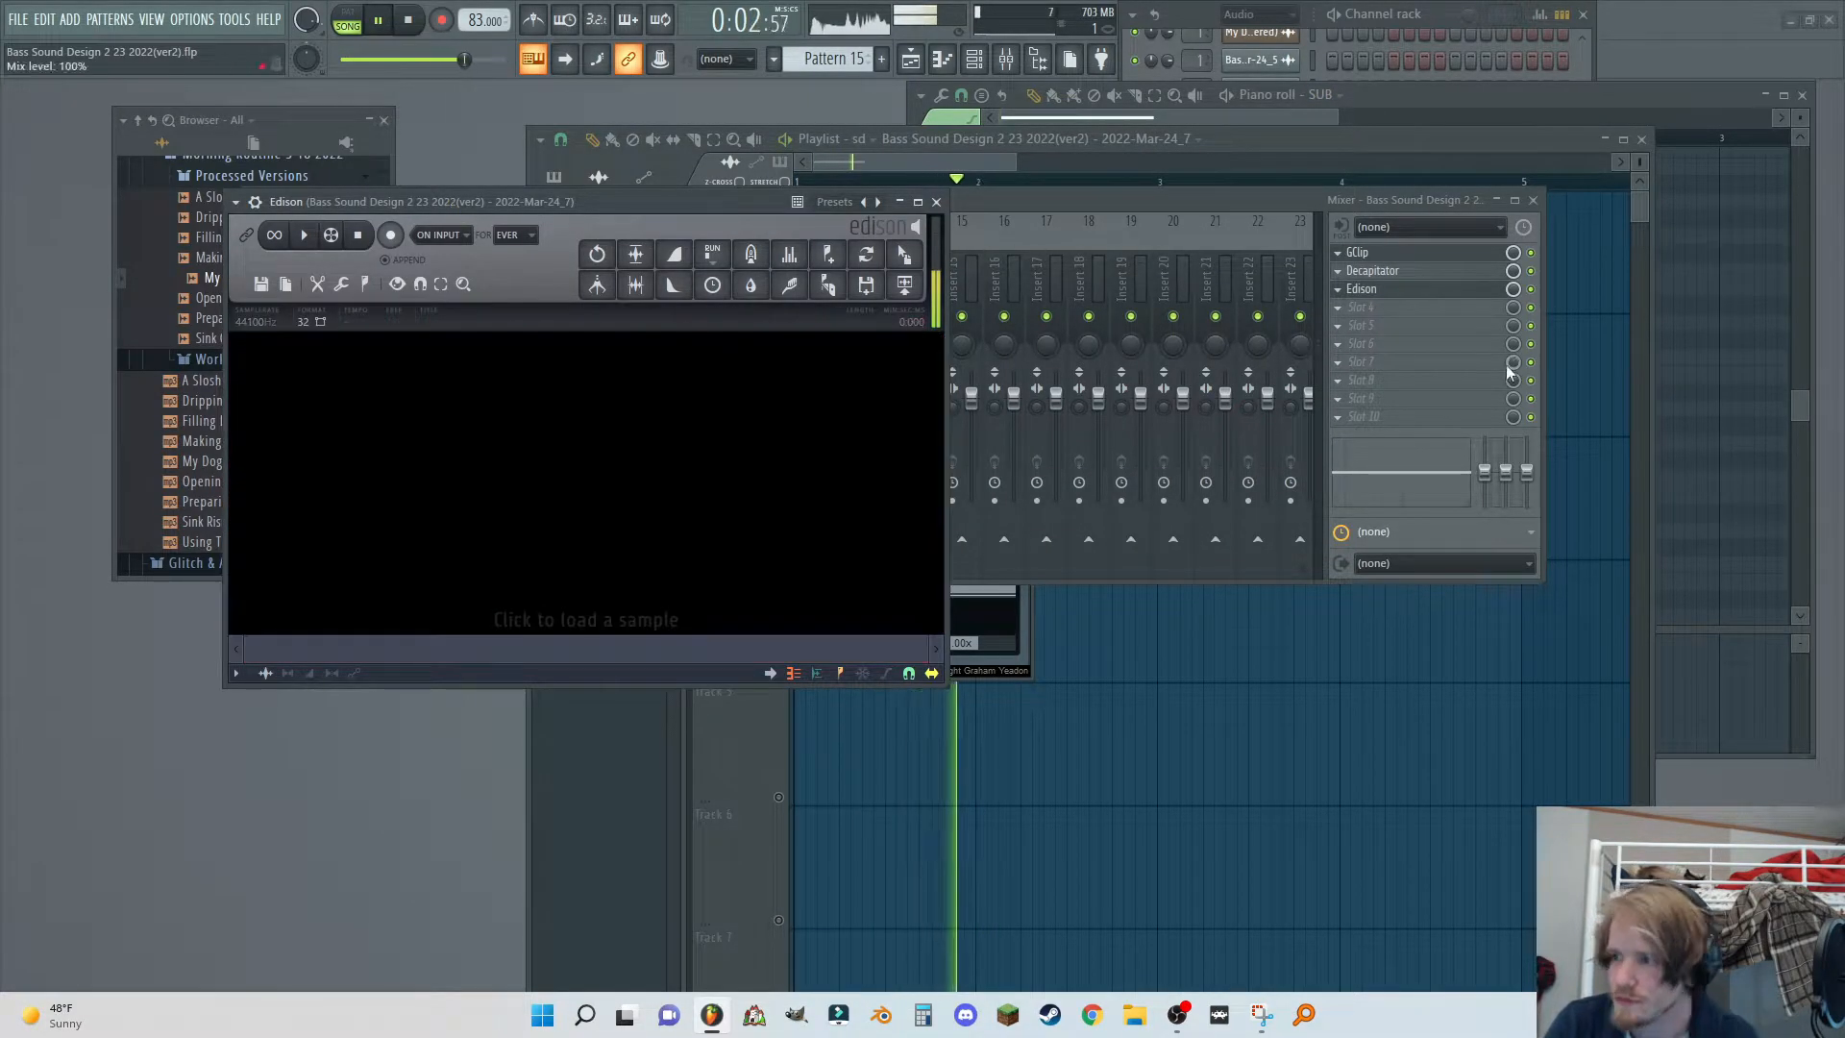
Add F6 Stereo in the third effect slot ahead of Edison and cut band 5 by 18 dB at 7900 Hz with Q 1.5.
key(F8)
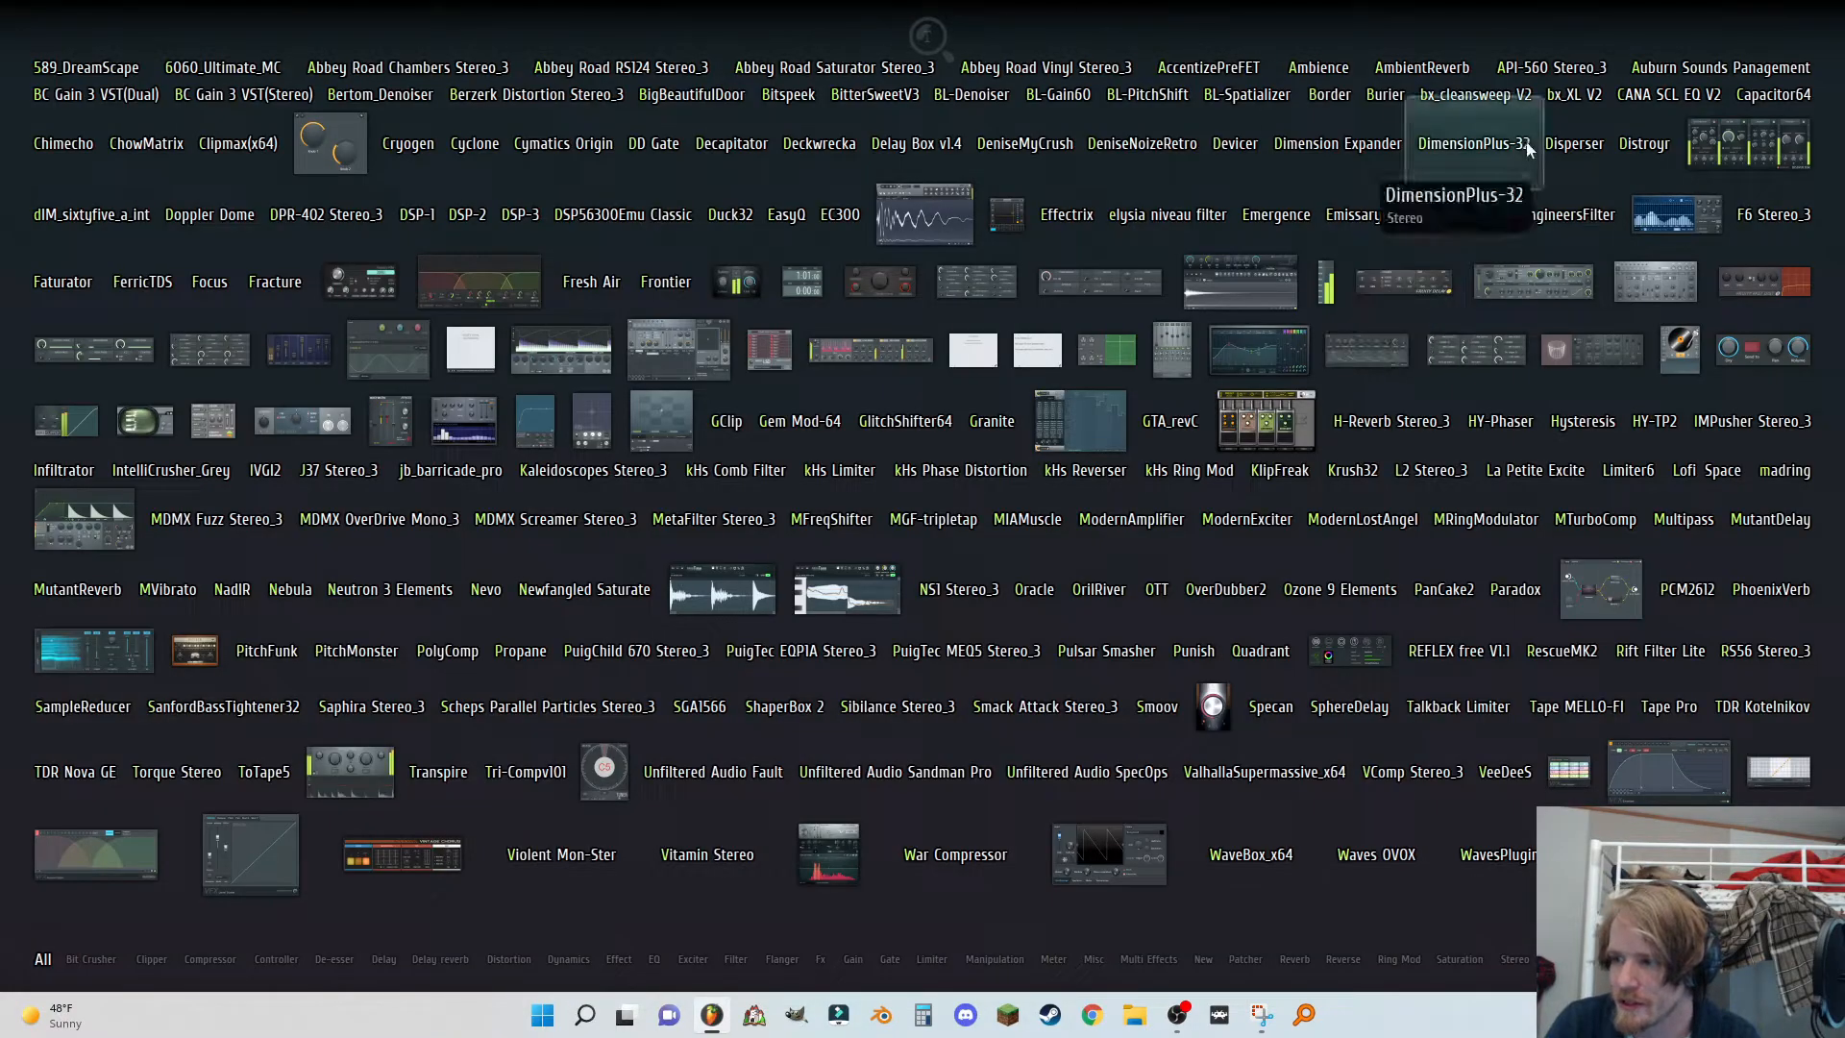
click(1796, 226)
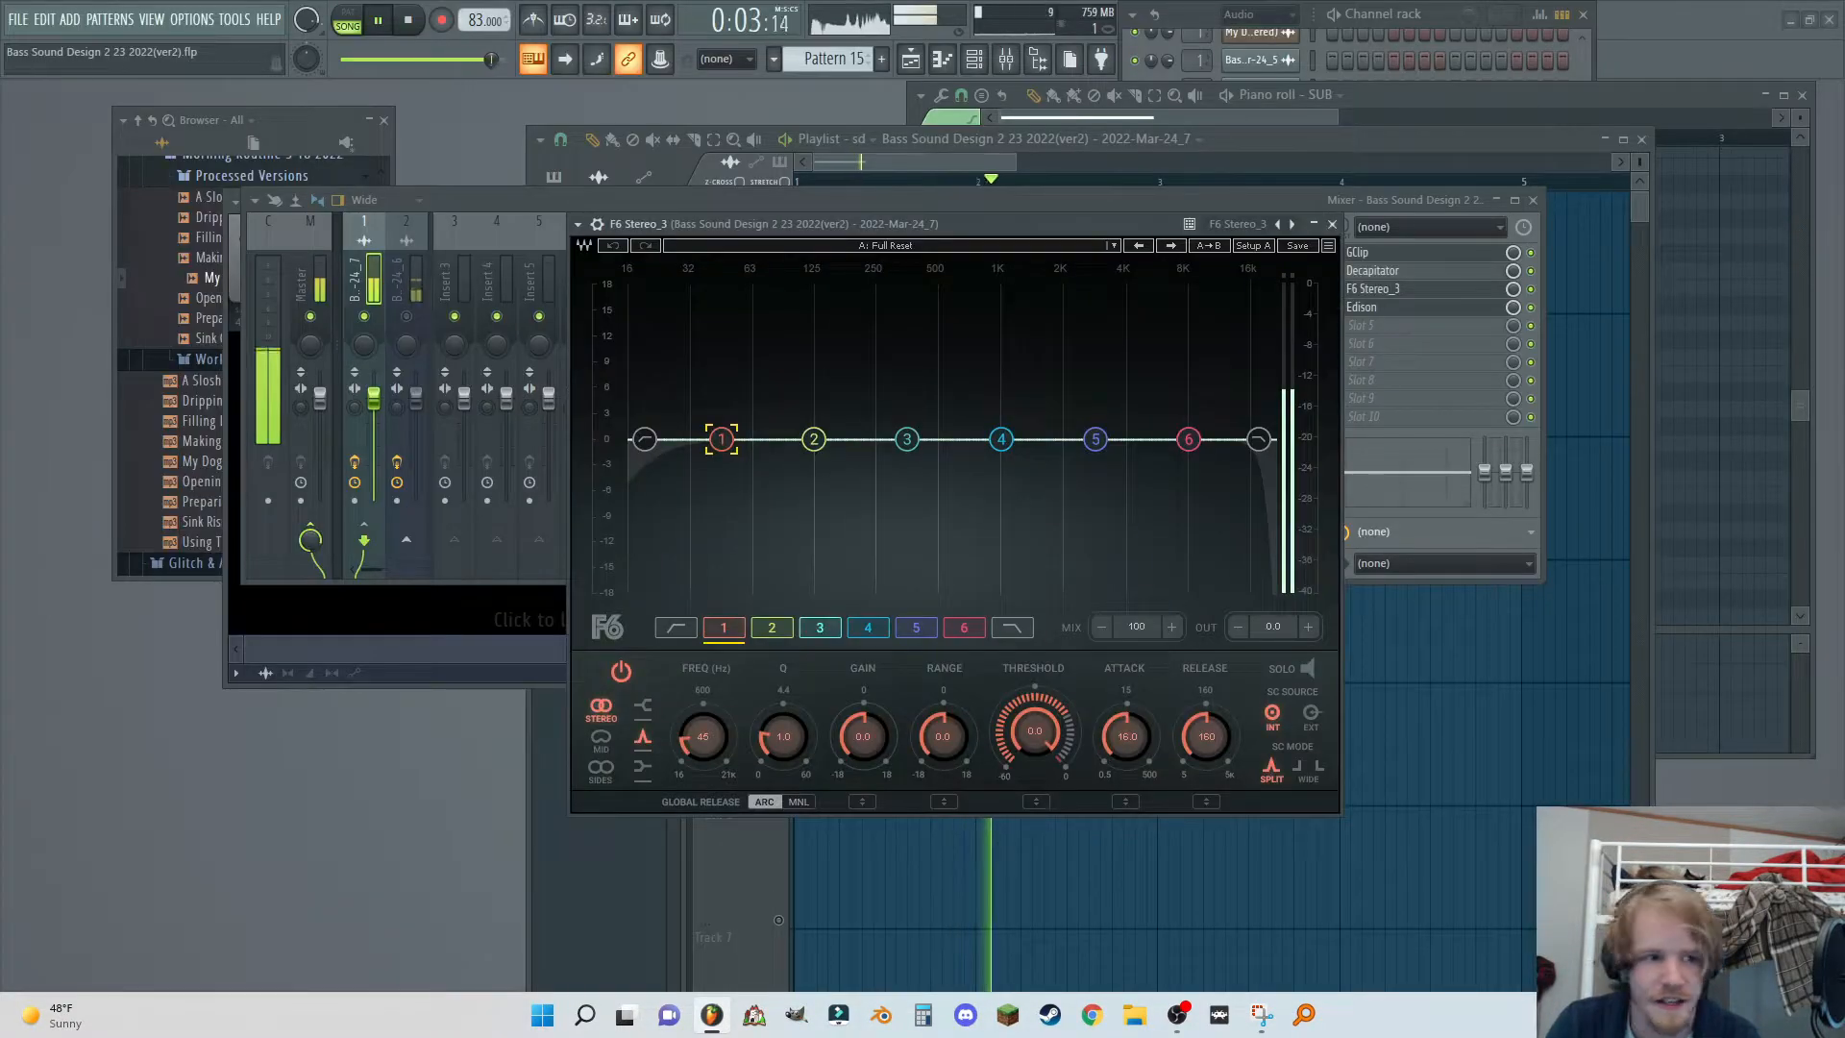
drag(804, 234, 814, 122)
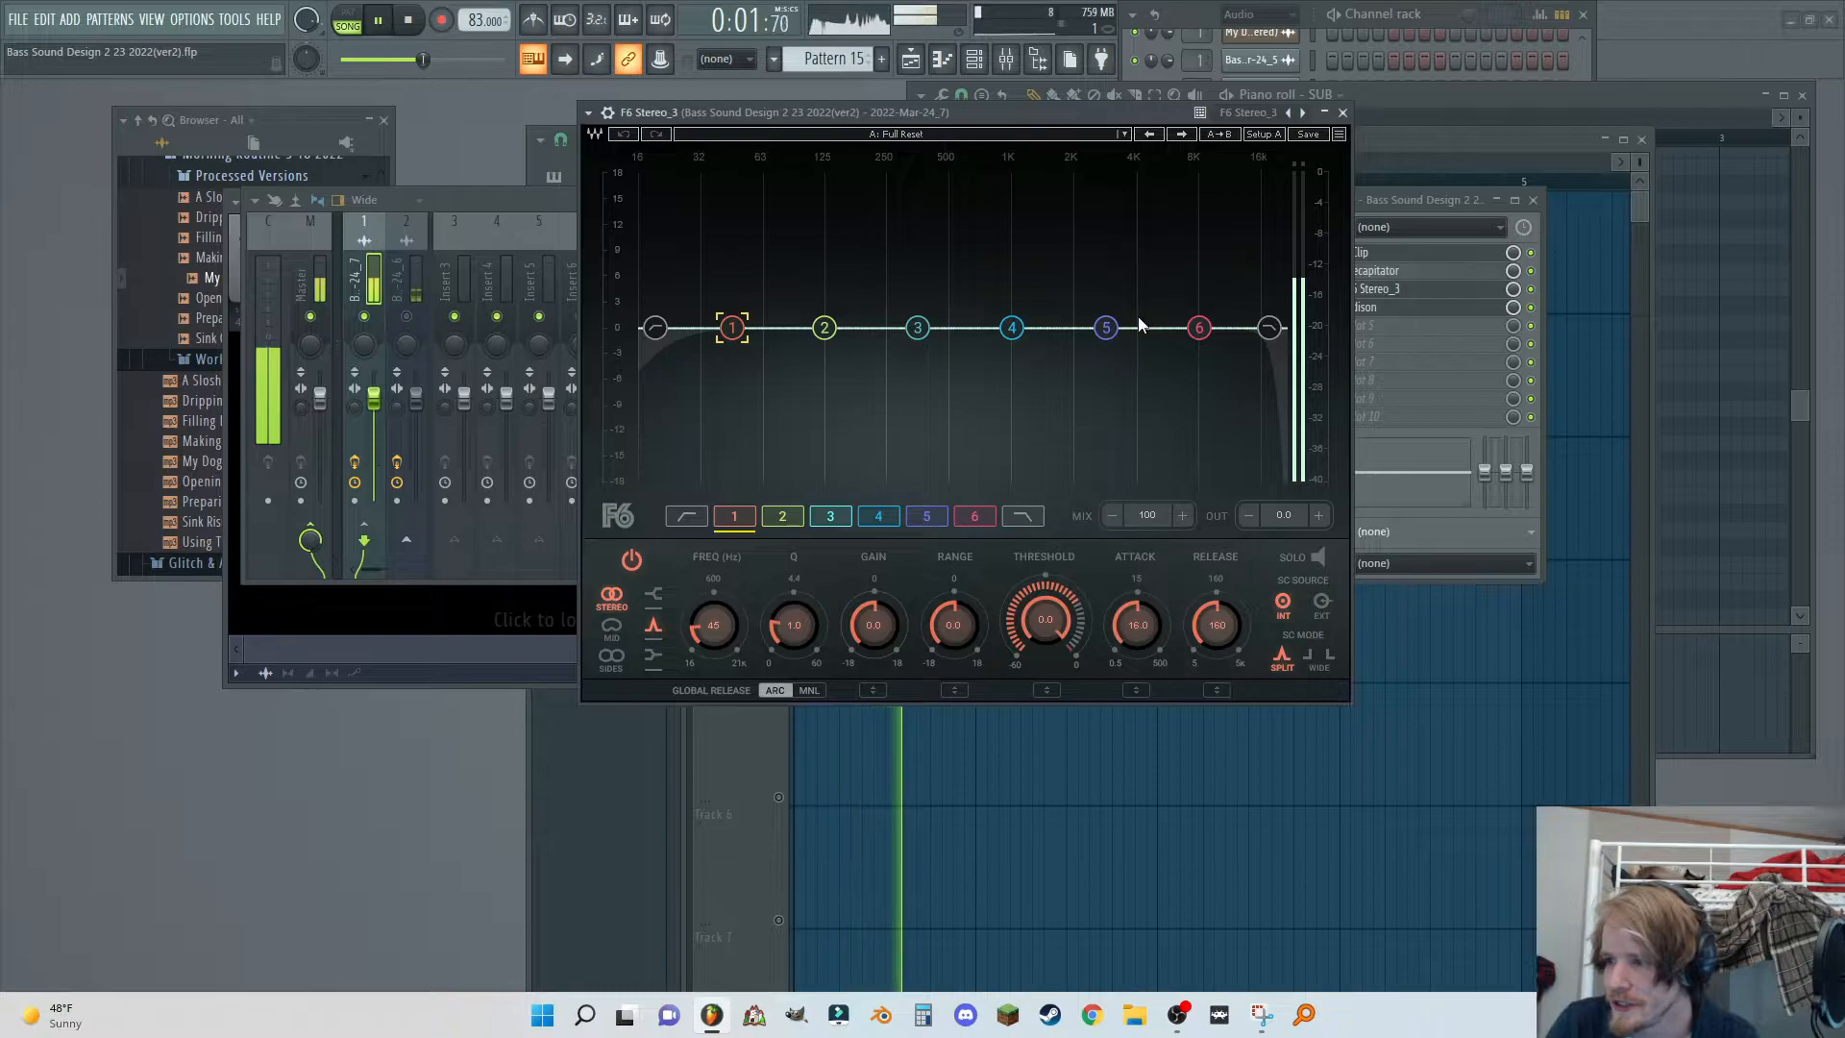
drag(1106, 330, 1197, 481)
drag(793, 626, 794, 607)
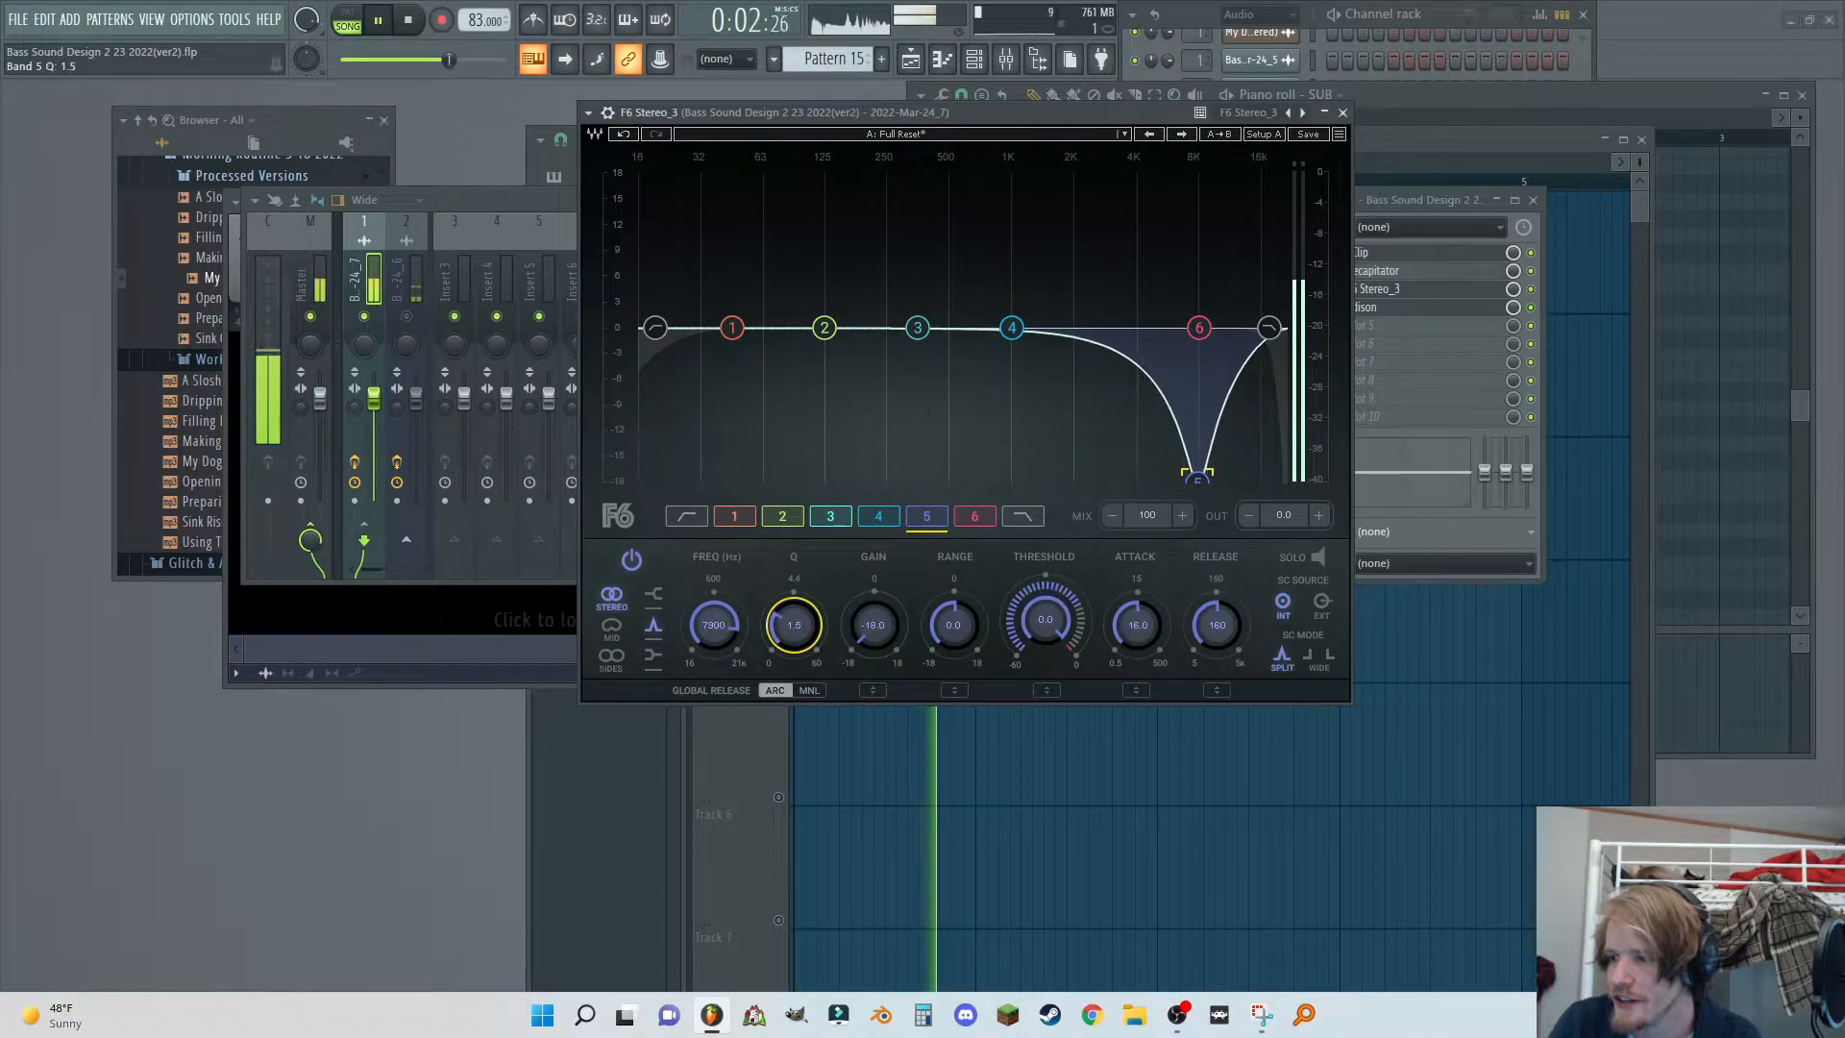
Open Edison in the fourth effect slot, start recording, and place its window clear of the mixer channels.
click(1442, 201)
click(1368, 308)
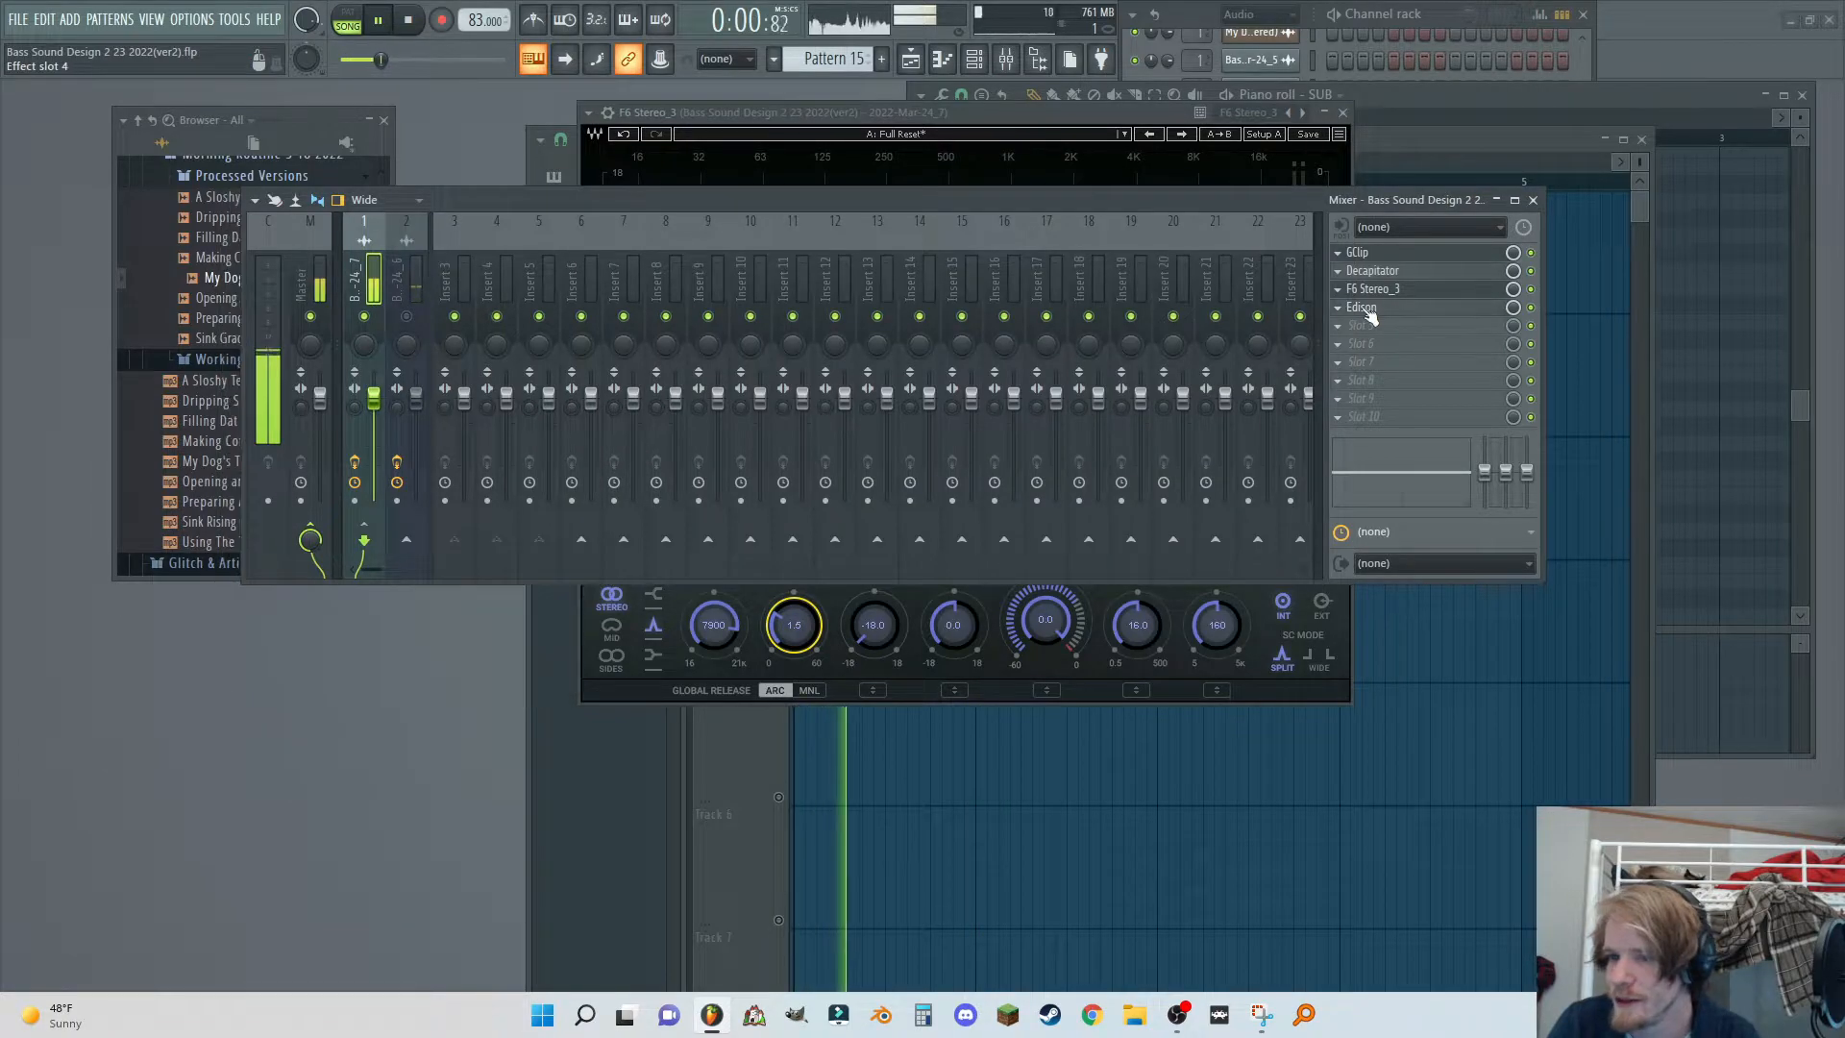
click(1369, 308)
click(390, 234)
drag(428, 201, 1227, 377)
Sweep the F6 band 5 notch across the spectrum, ending at 84 Hz, while Edison records, and stop the recording.
click(1403, 273)
click(1398, 290)
click(1398, 291)
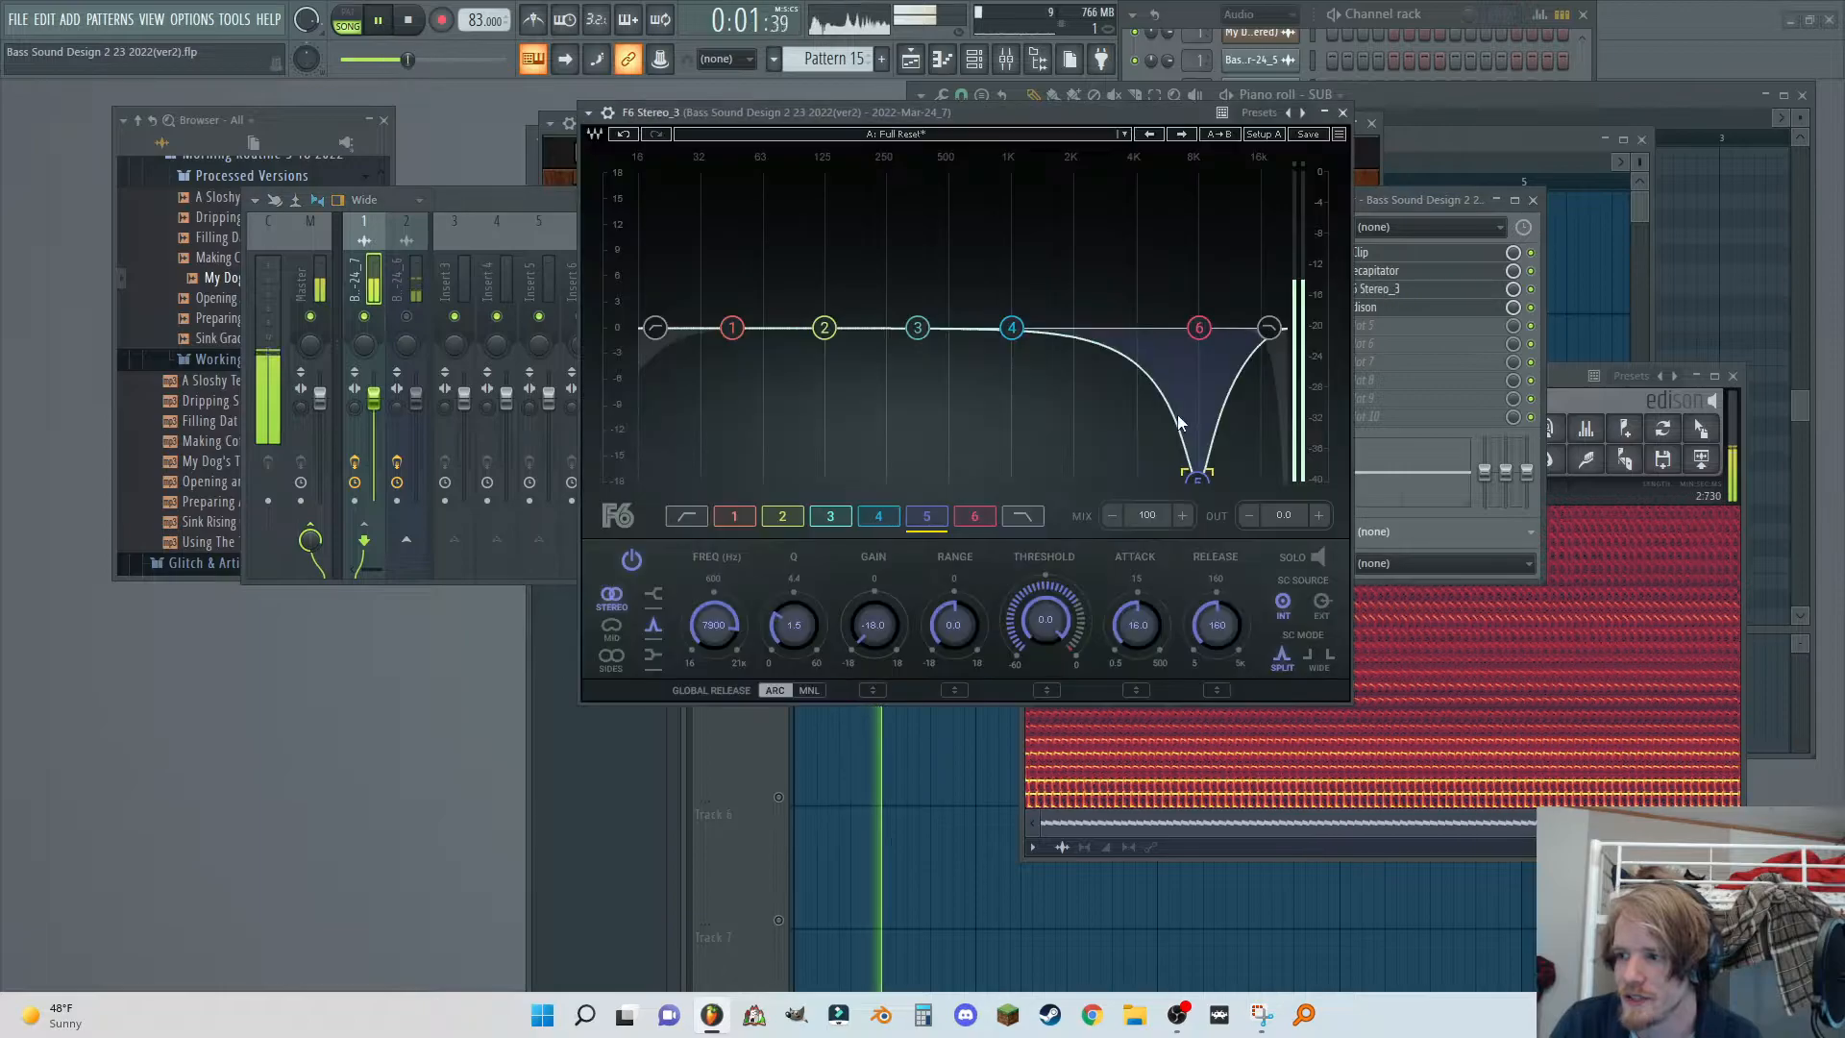
drag(1197, 477, 789, 478)
click(1624, 690)
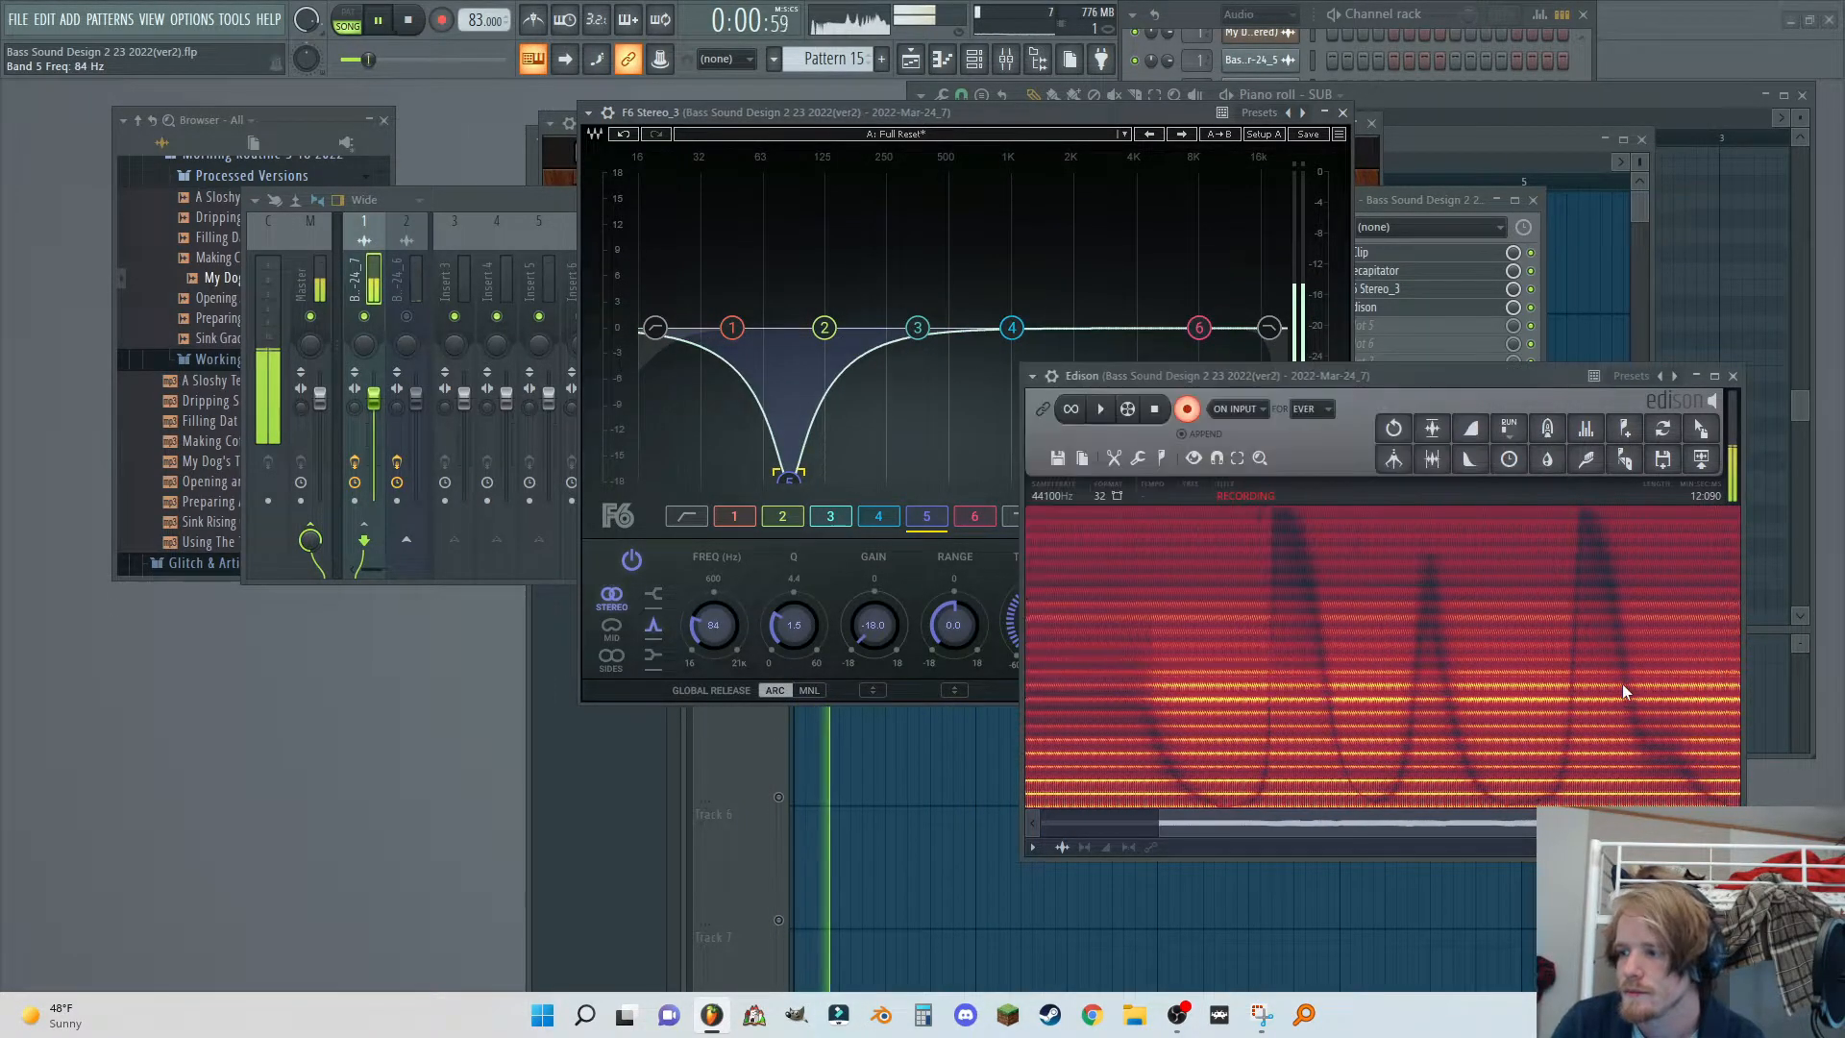
click(1186, 410)
Stop playback and trim the Edison recording by deleting the unswept opening 3.5 seconds and the tail after the last sweep.
drag(1168, 376, 998, 284)
key(space)
drag(858, 528, 1047, 537)
drag(1569, 553, 206, 713)
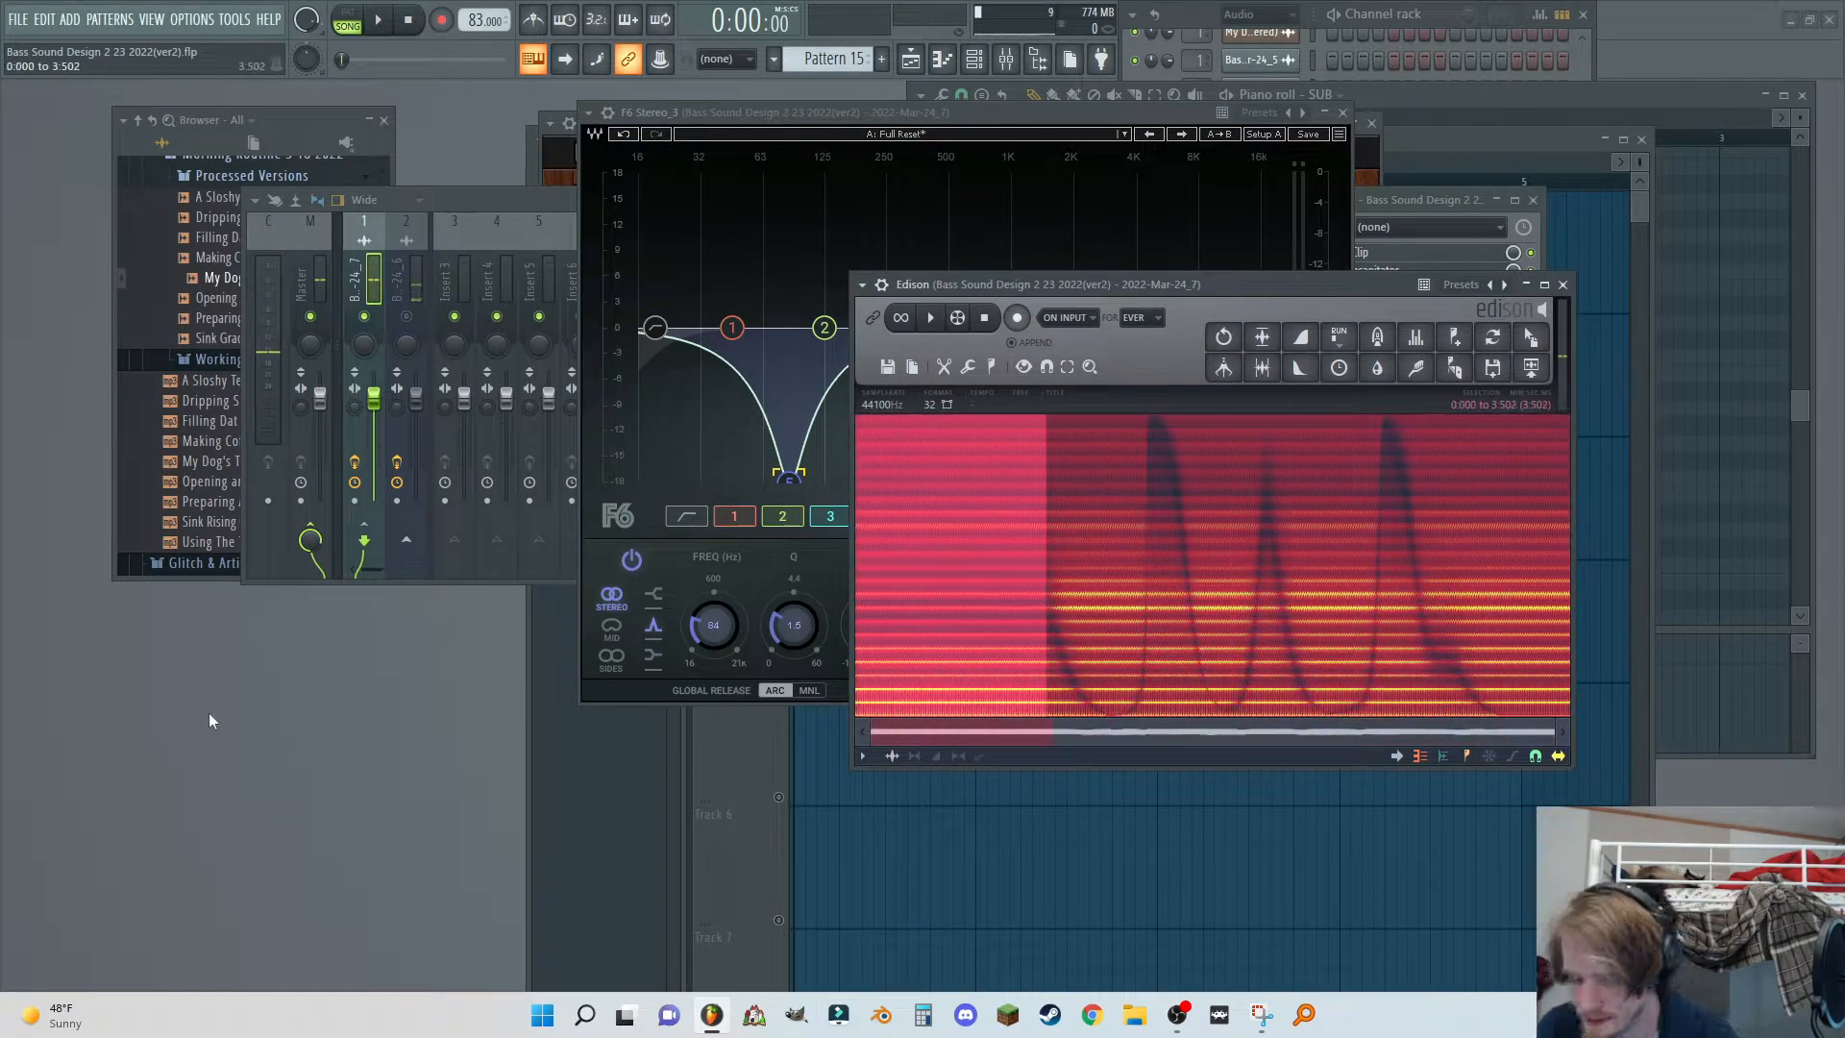
key(Delete)
drag(1477, 668, 1757, 694)
key(Delete)
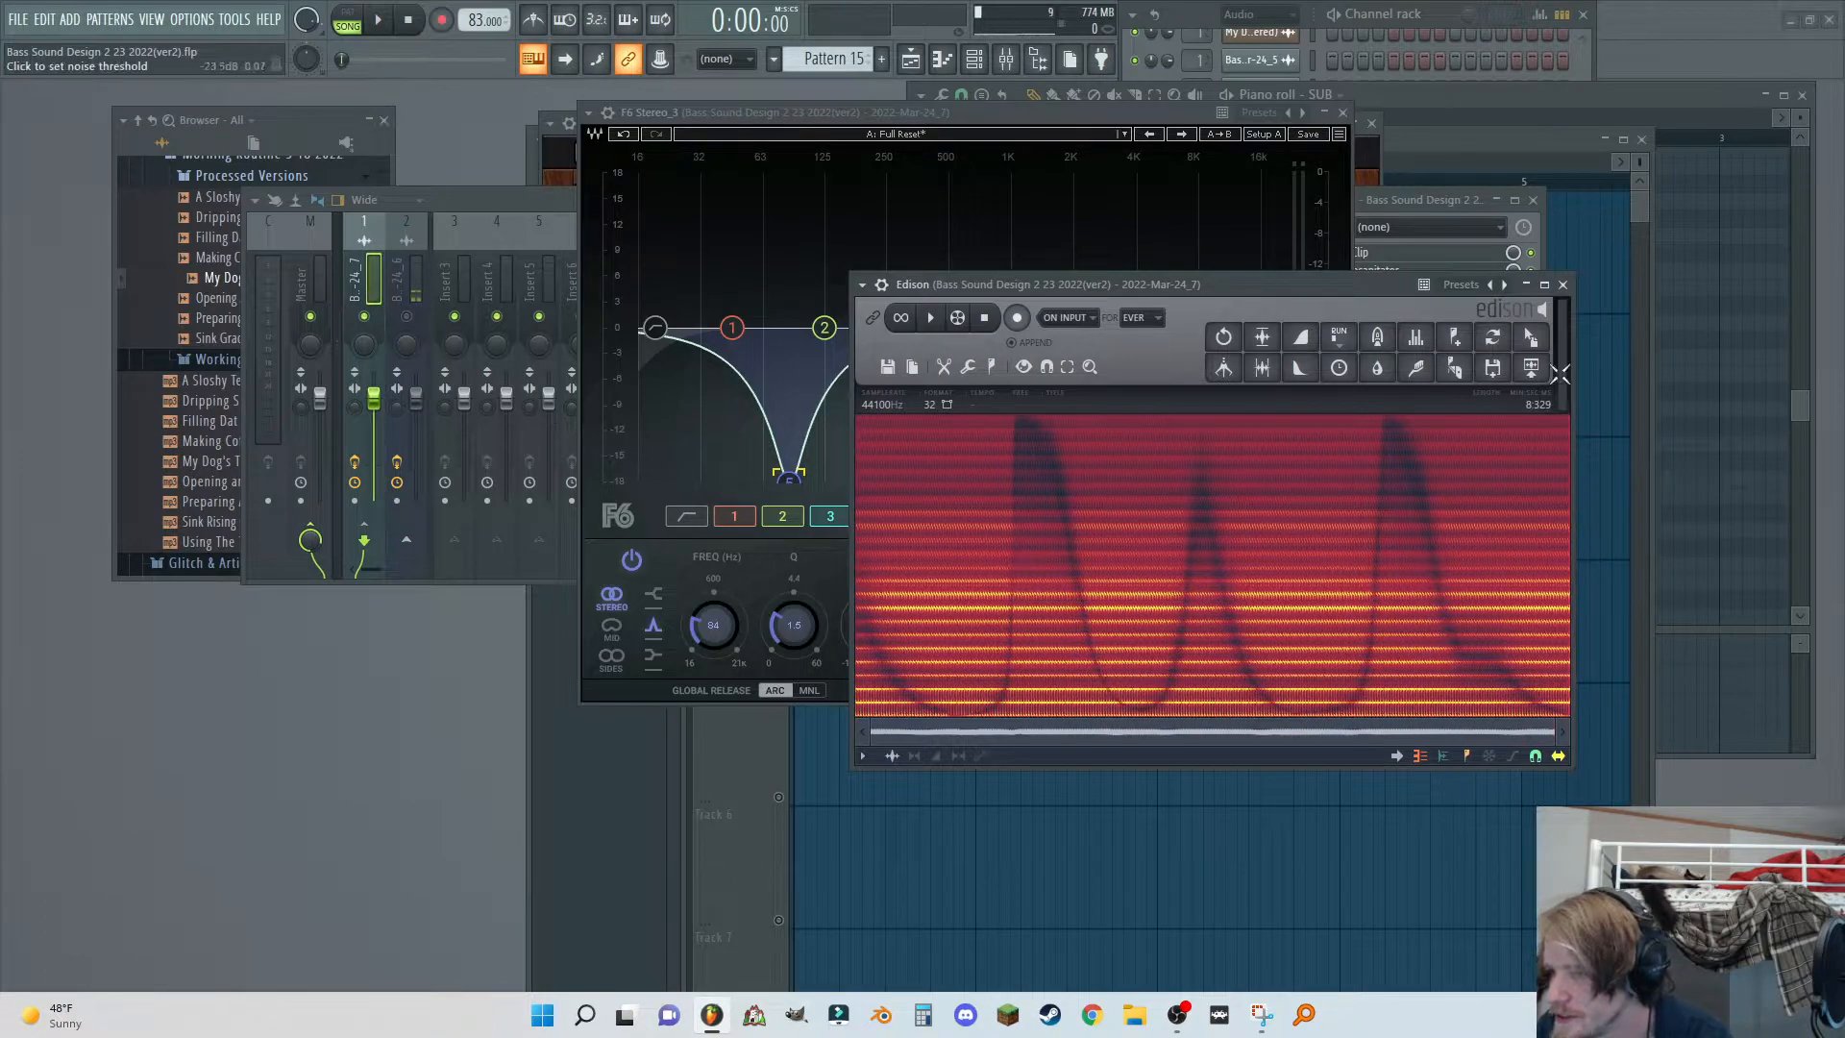
Send the trimmed Edison recording to the playlist and put it on Track 1 in place of the old clip.
click(1058, 882)
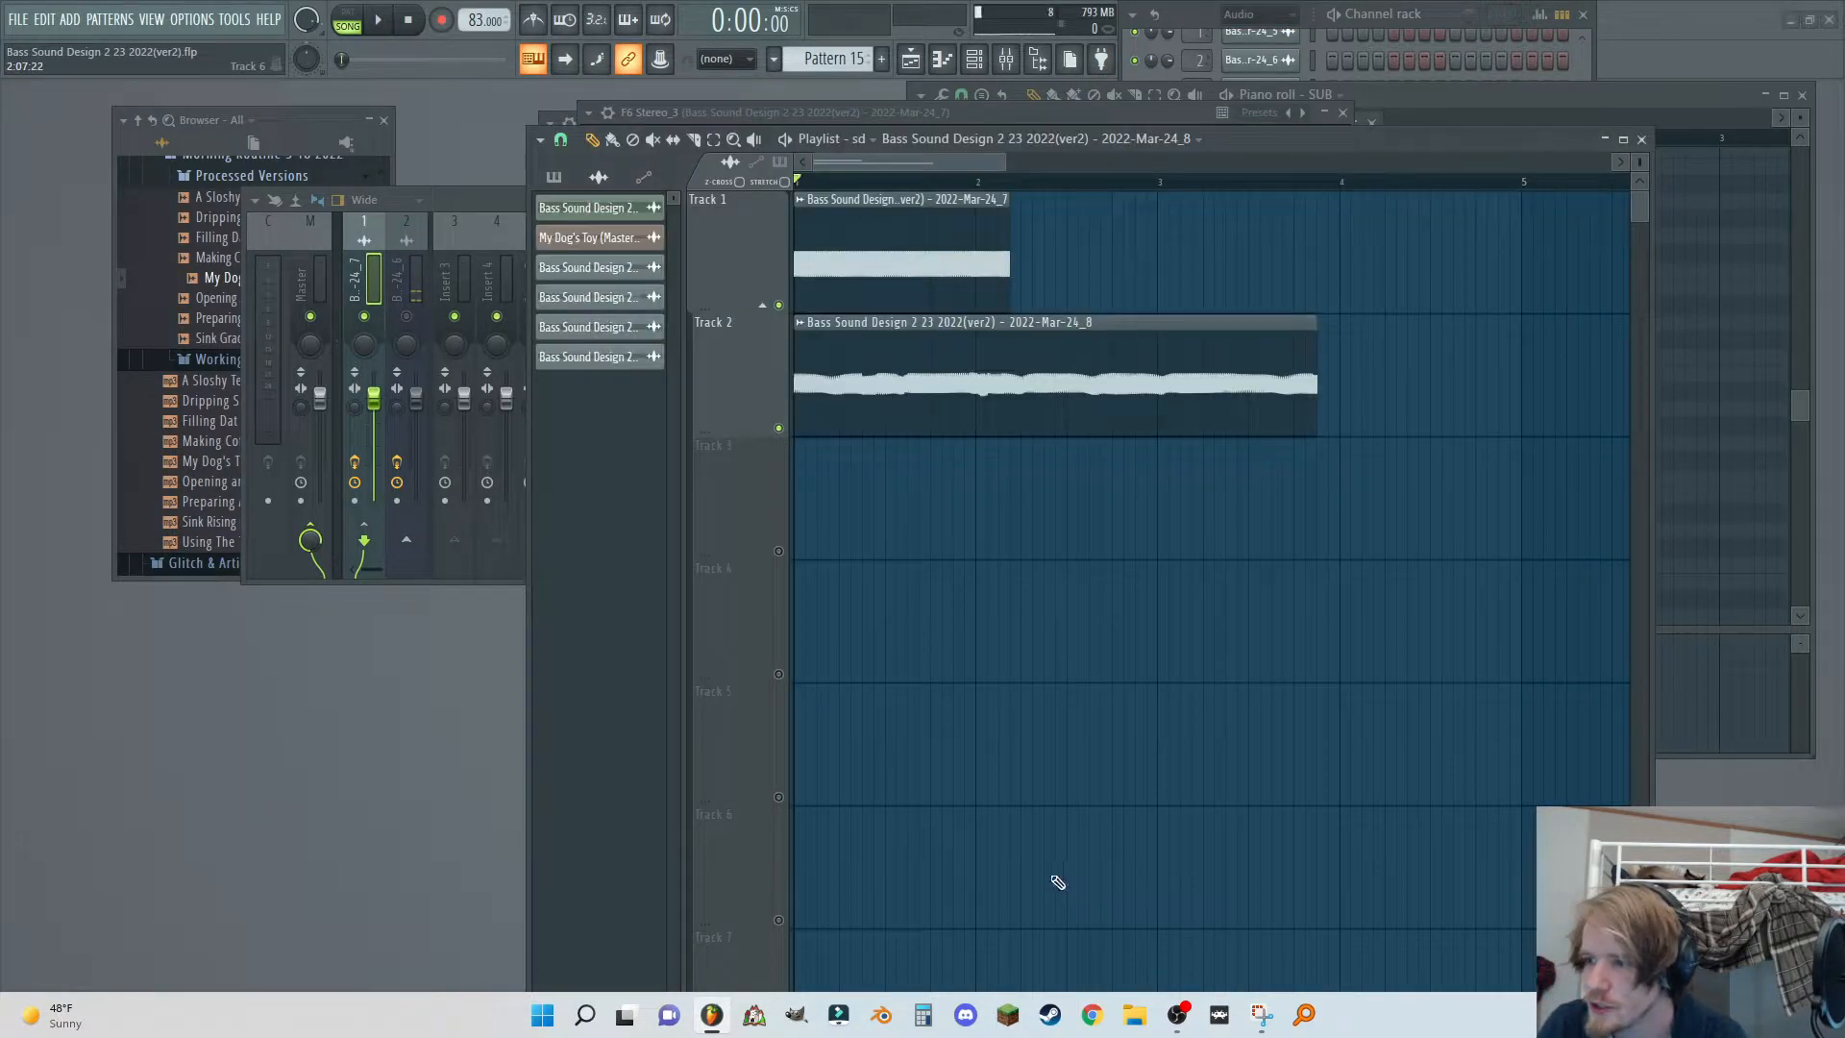
right_click(989, 213)
drag(1055, 362, 885, 274)
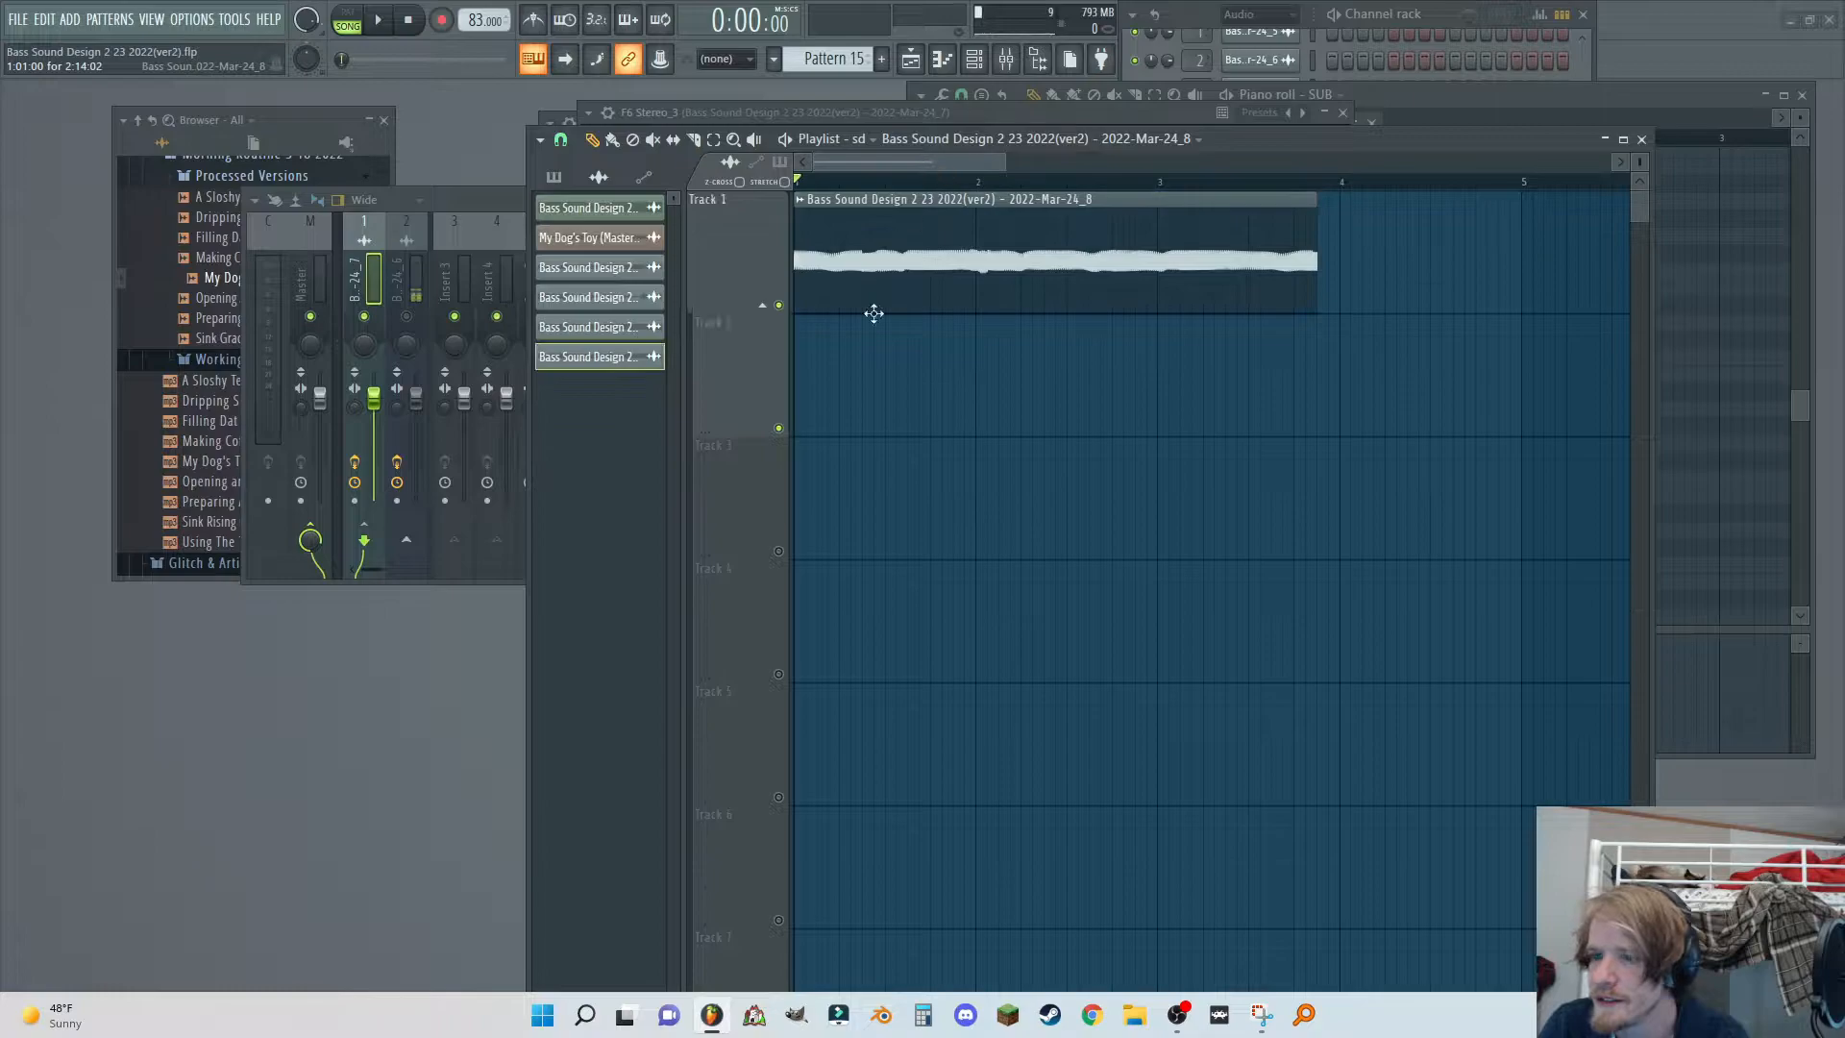
Play the new clip and reset the first mixer insert by loading the Default mixer track state.
click(377, 21)
click(360, 279)
right_click(361, 278)
mouse_move(408, 322)
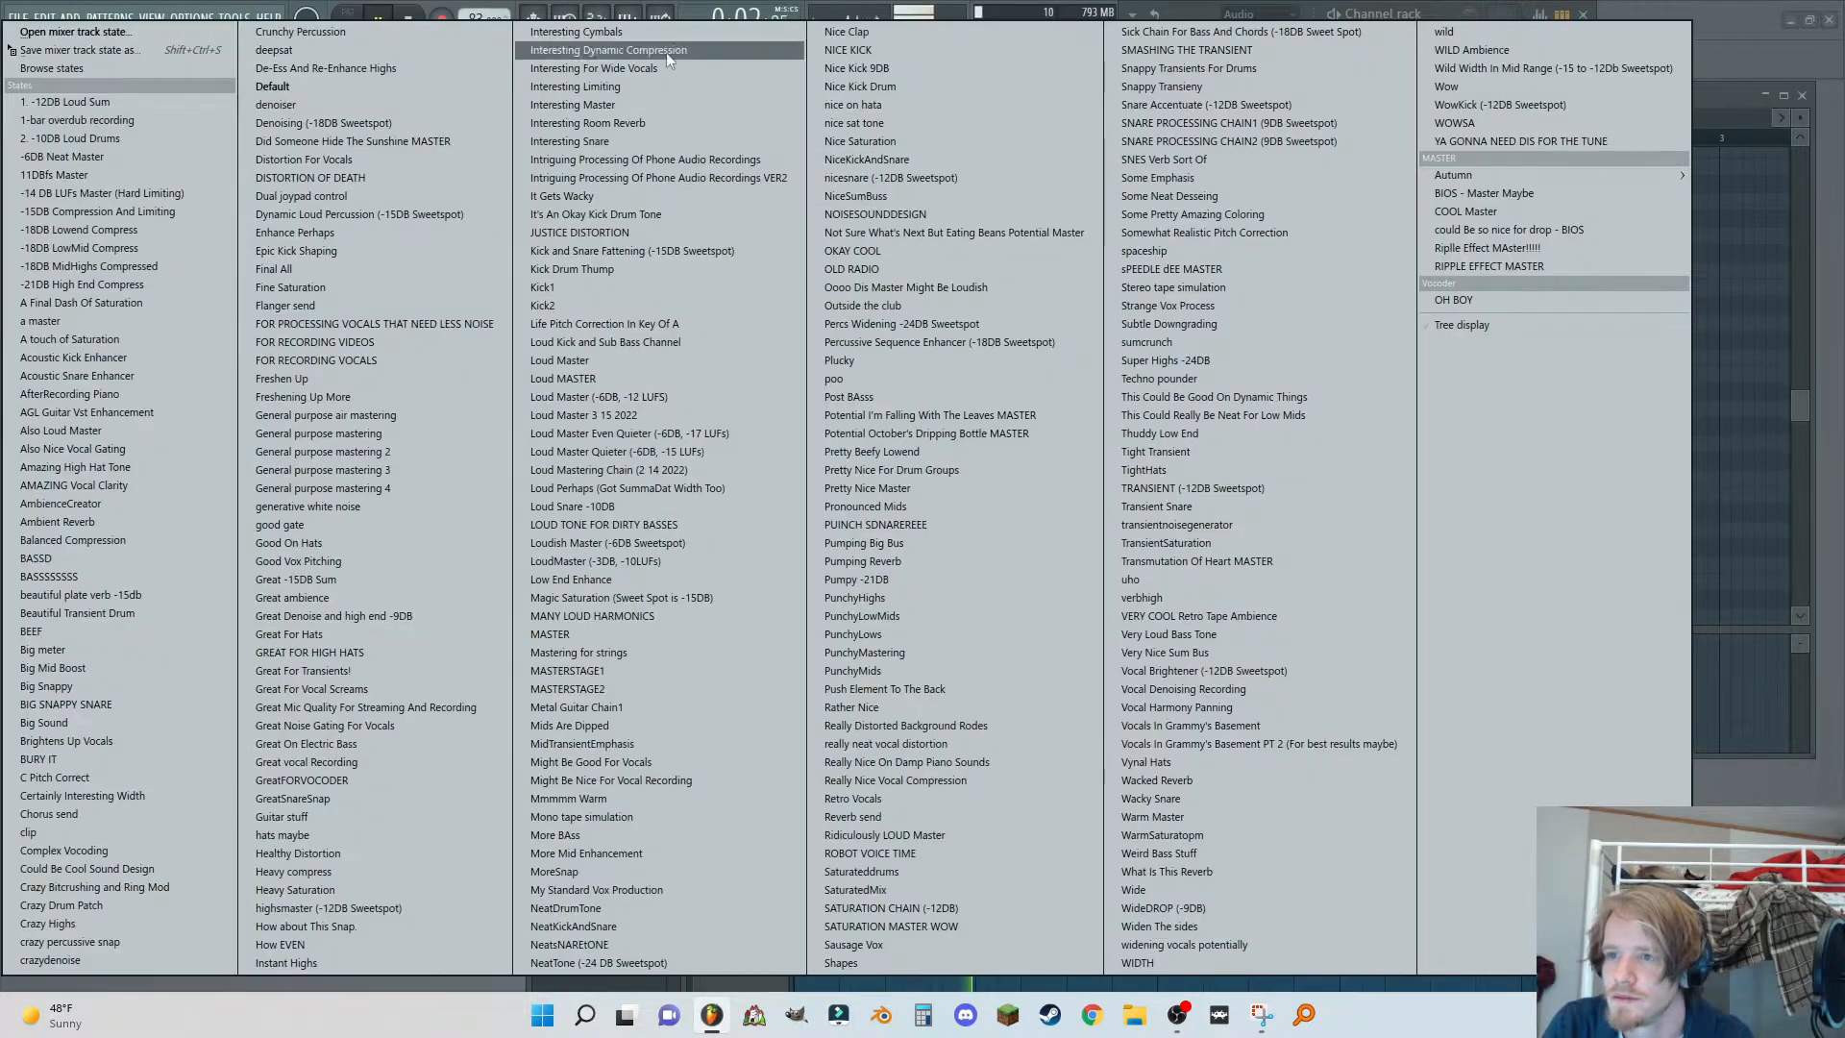
click(320, 85)
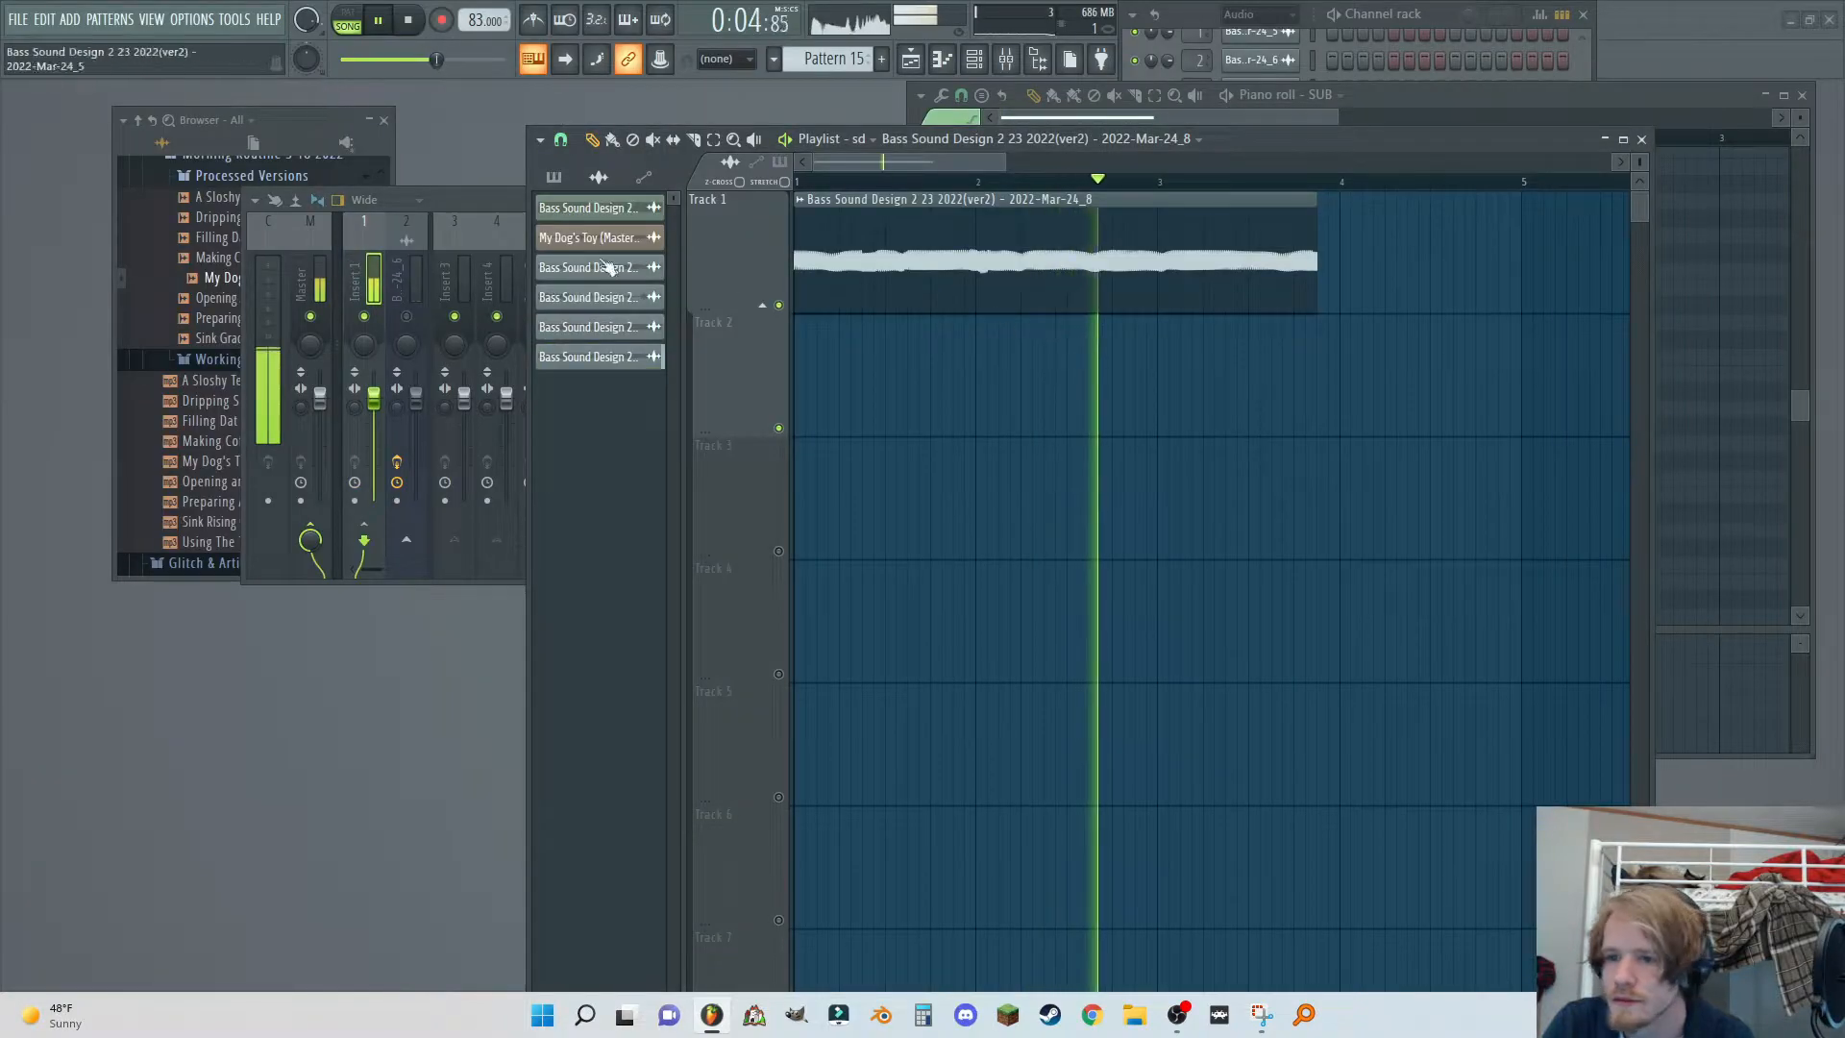
Load ShaperBox 2 in the first effect slot of Insert 1 and add its Time shaper.
key(F9)
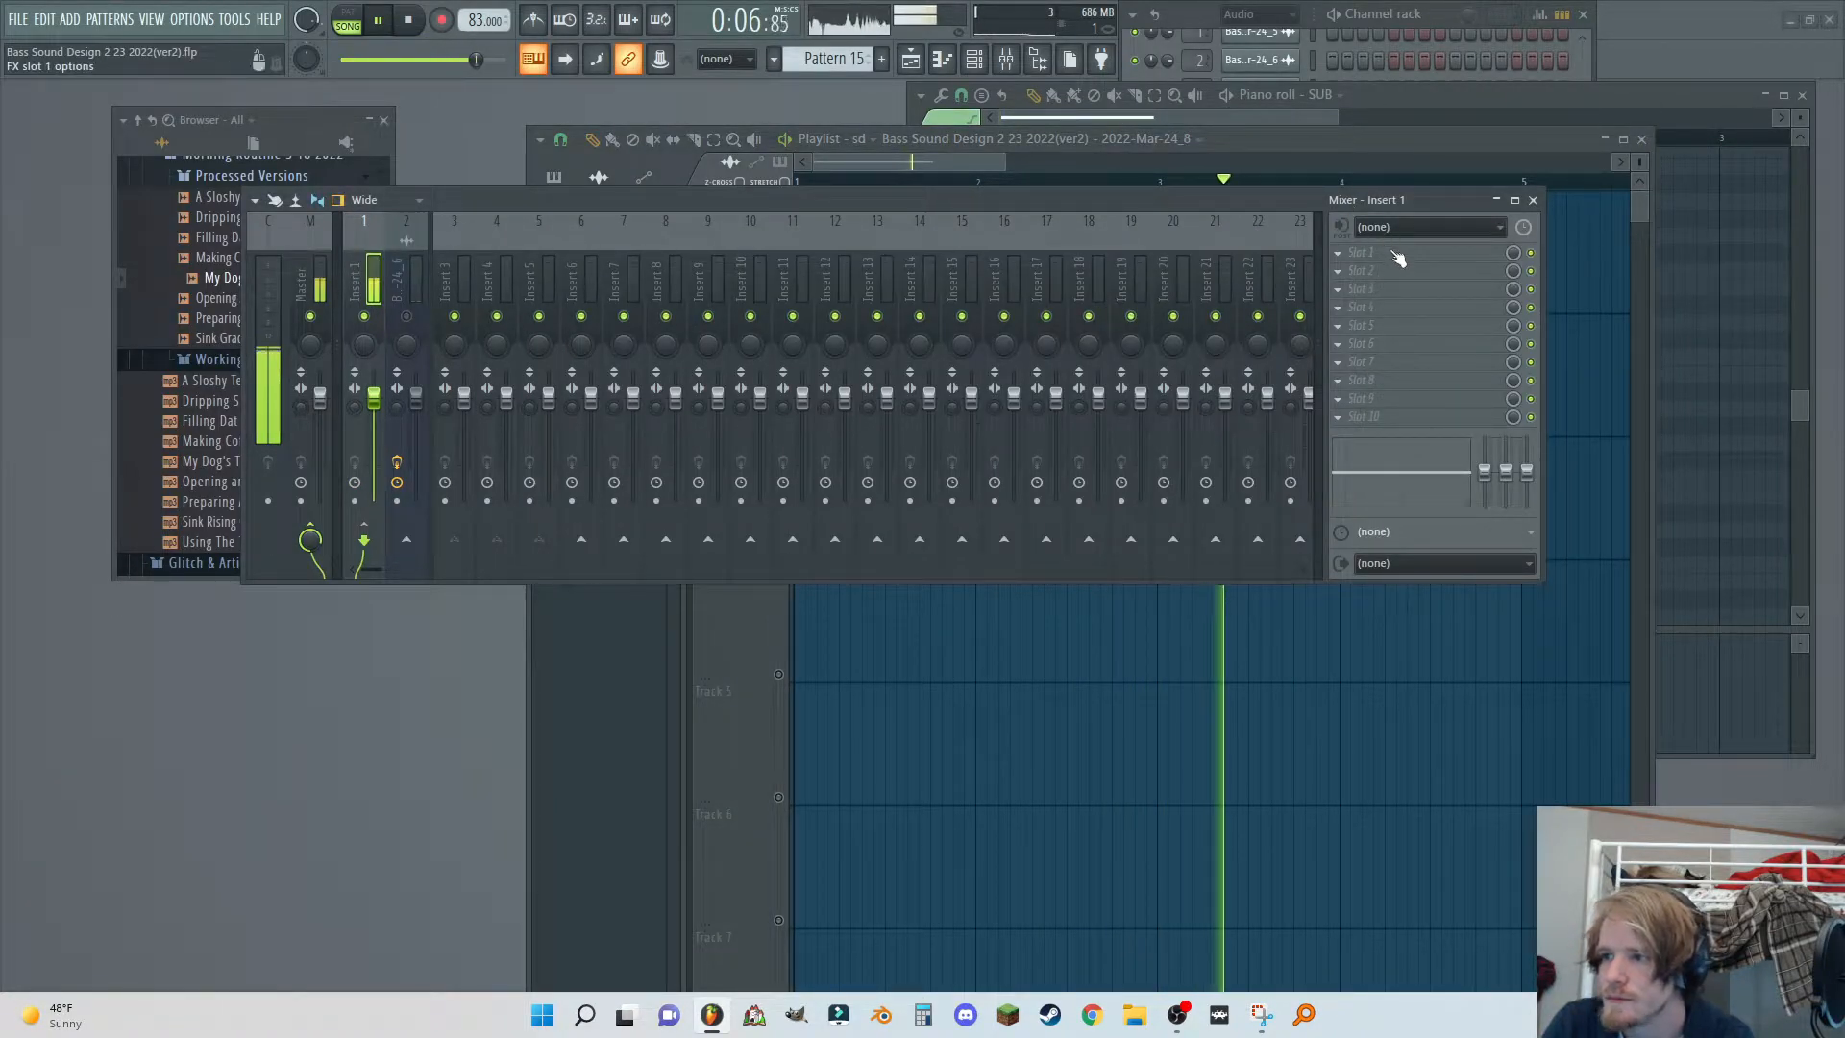
key(F8)
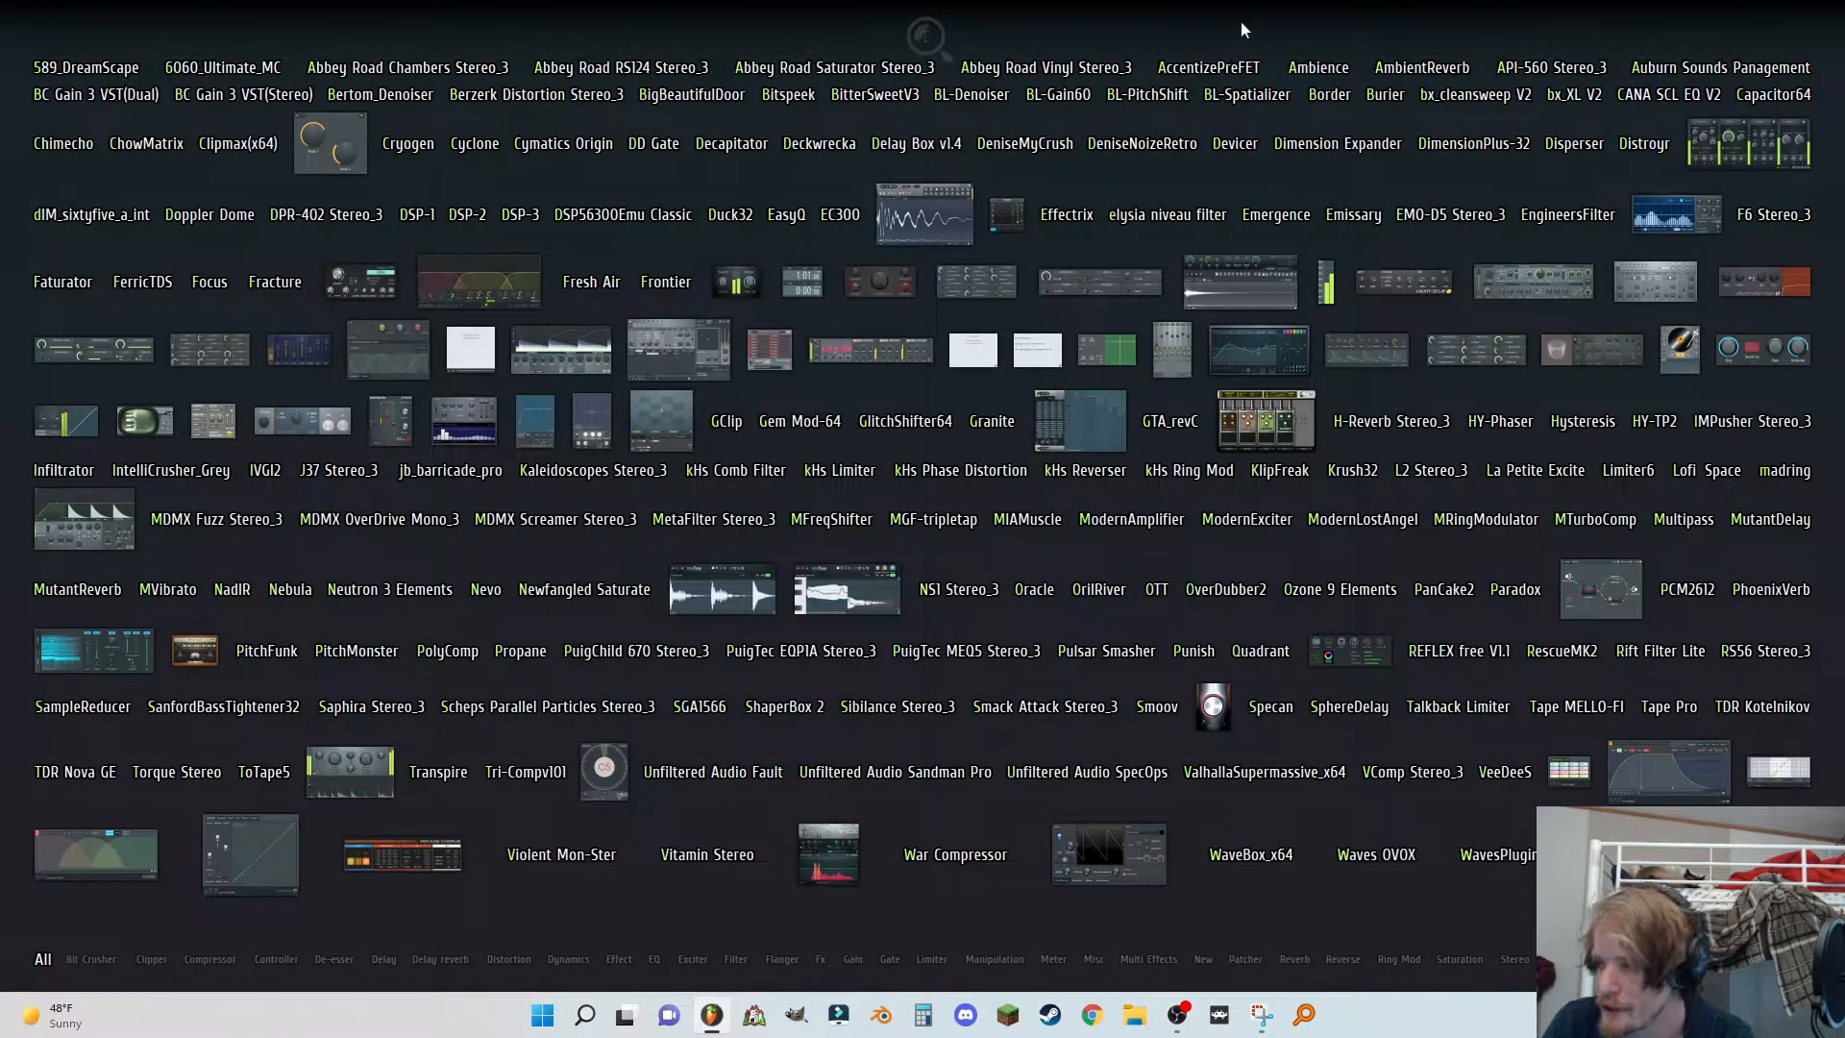
click(786, 708)
click(769, 433)
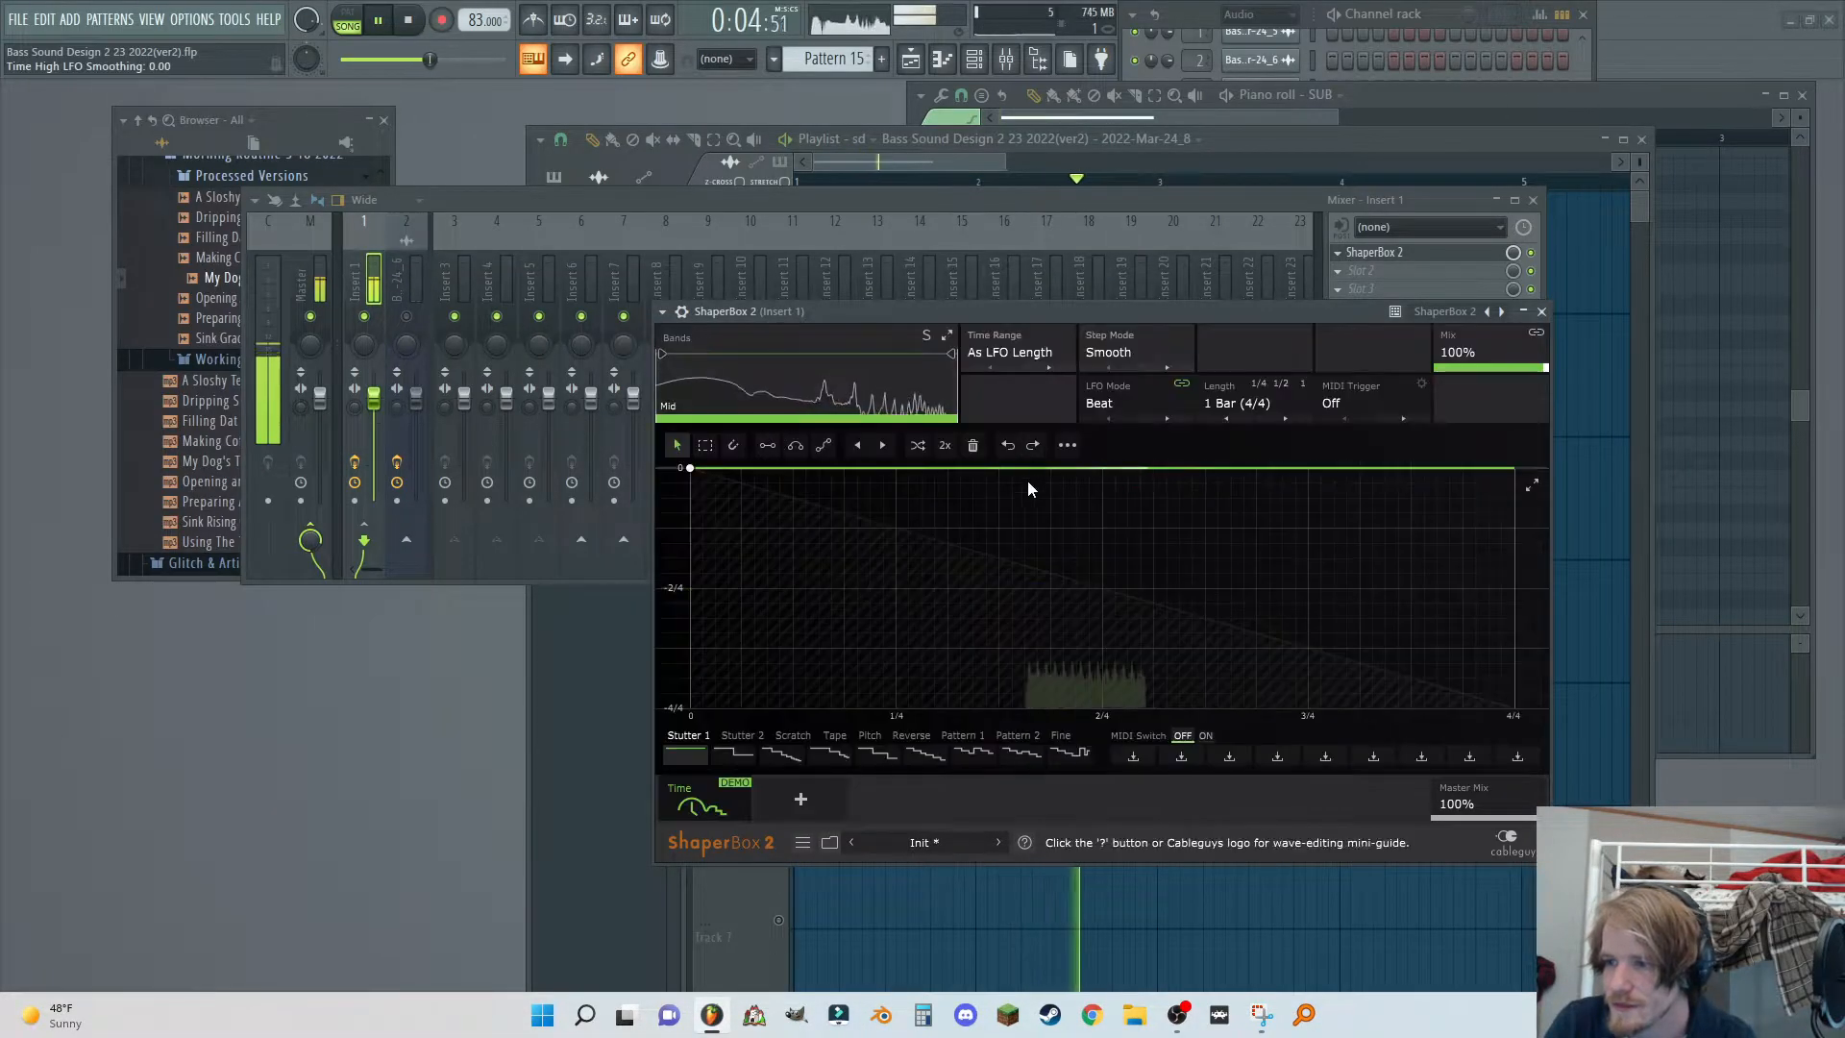
Add points to the Time curve to form a shallow, smooth dip just past the middle of the bar.
drag(1017, 473, 1018, 491)
drag(808, 477, 808, 468)
click(1119, 526)
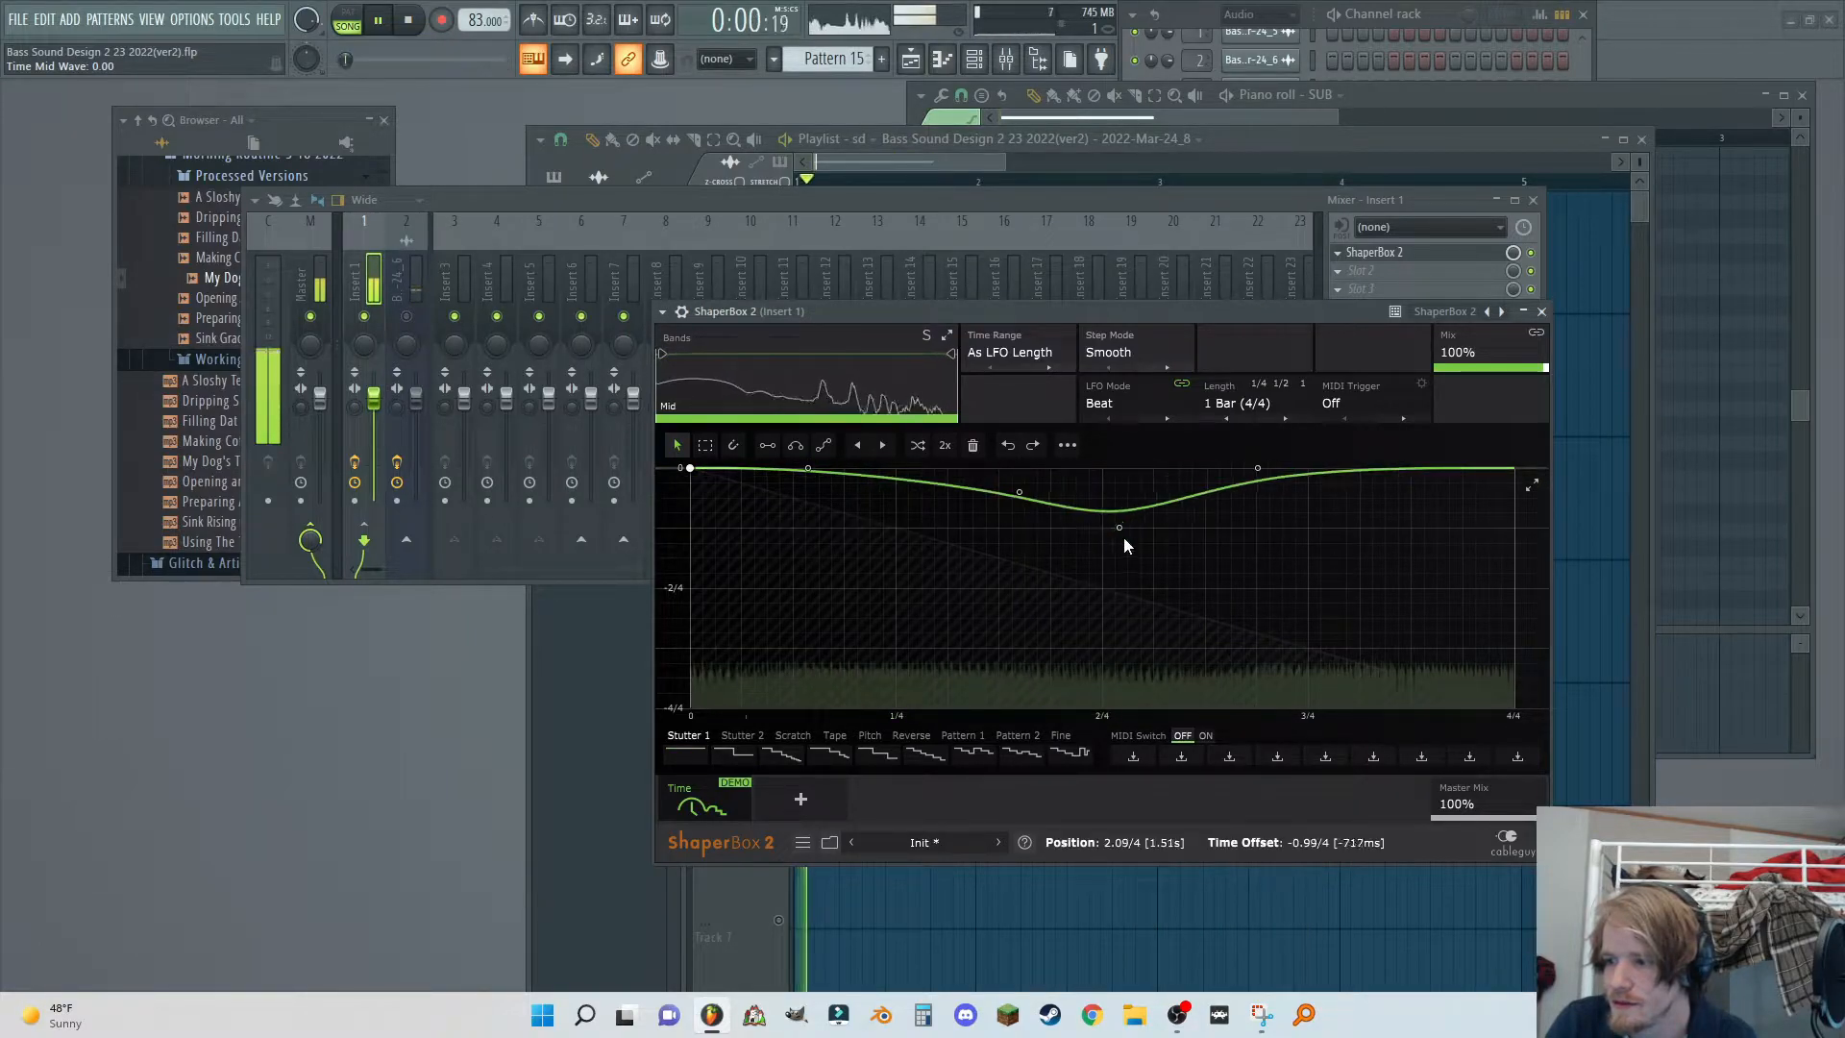
Try a 2.5ms Time Range, deepen and widen the curve's dip, and raise the Time Range to 4 Bars.
click(1024, 352)
click(1003, 544)
drag(1020, 493, 917, 708)
drag(1118, 526, 1212, 648)
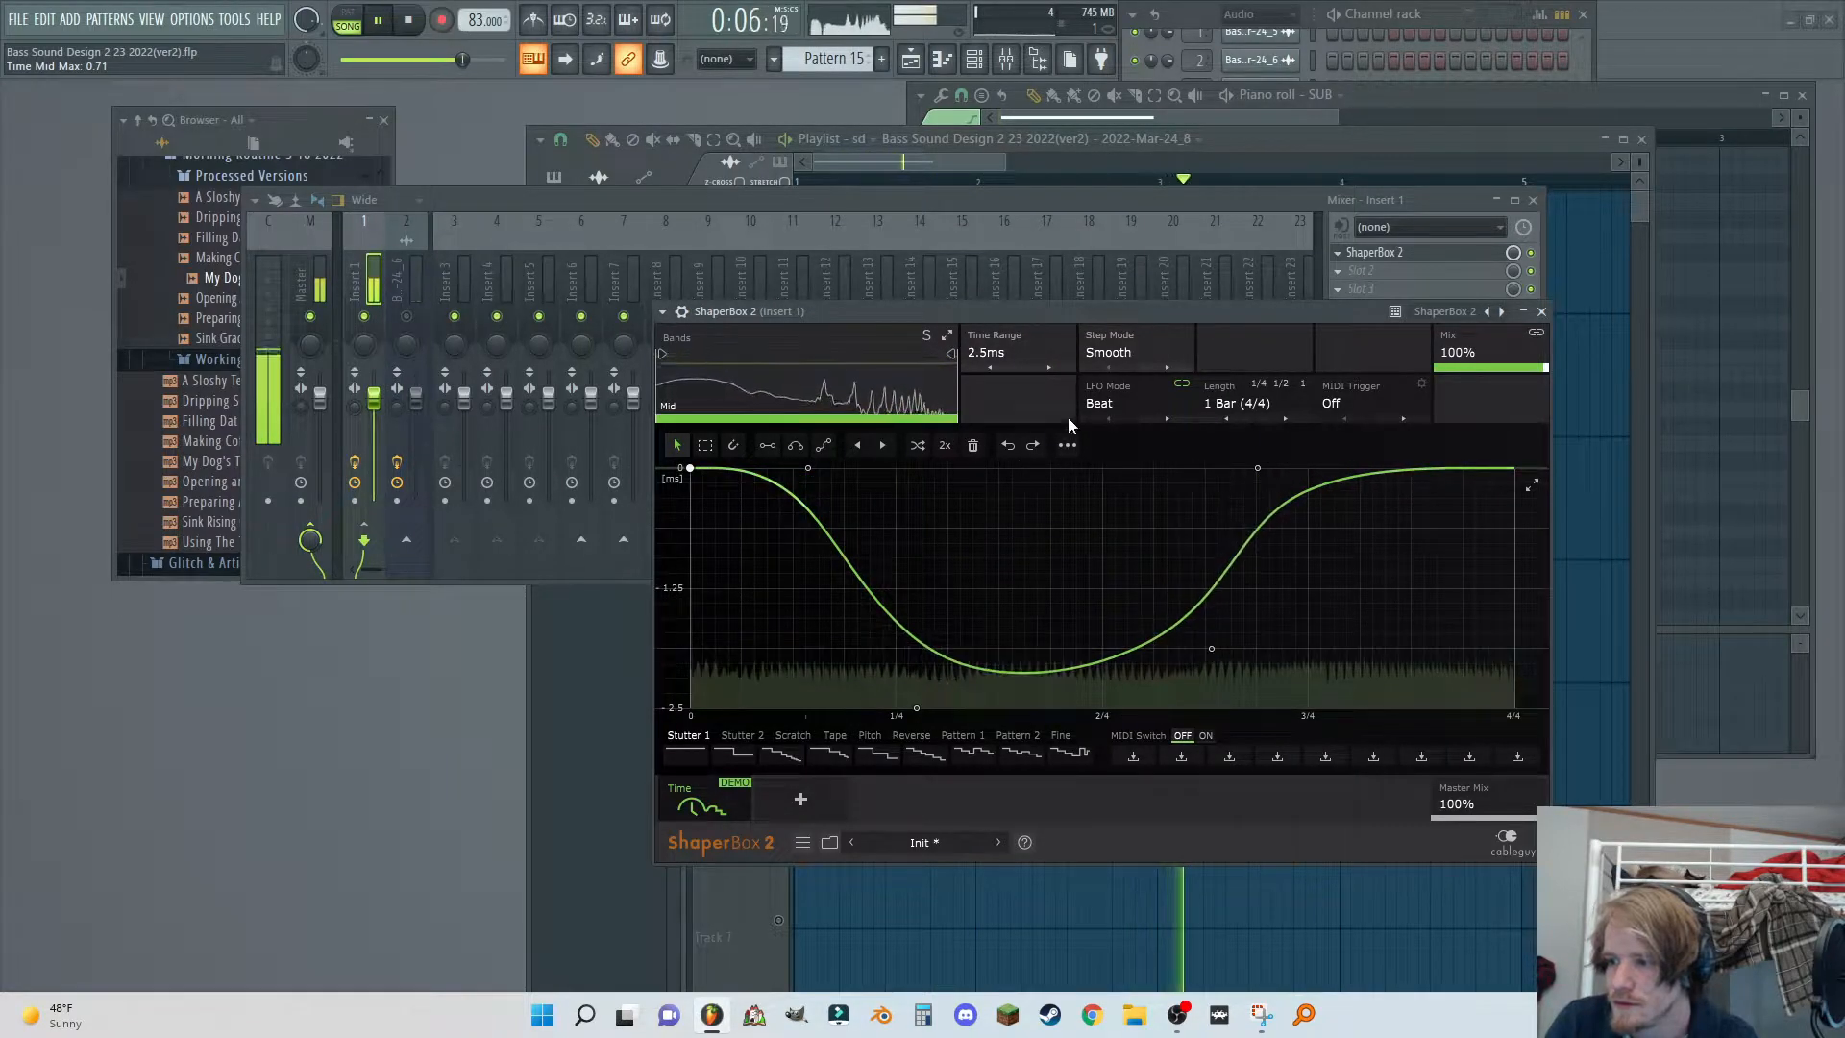
click(1005, 354)
click(996, 477)
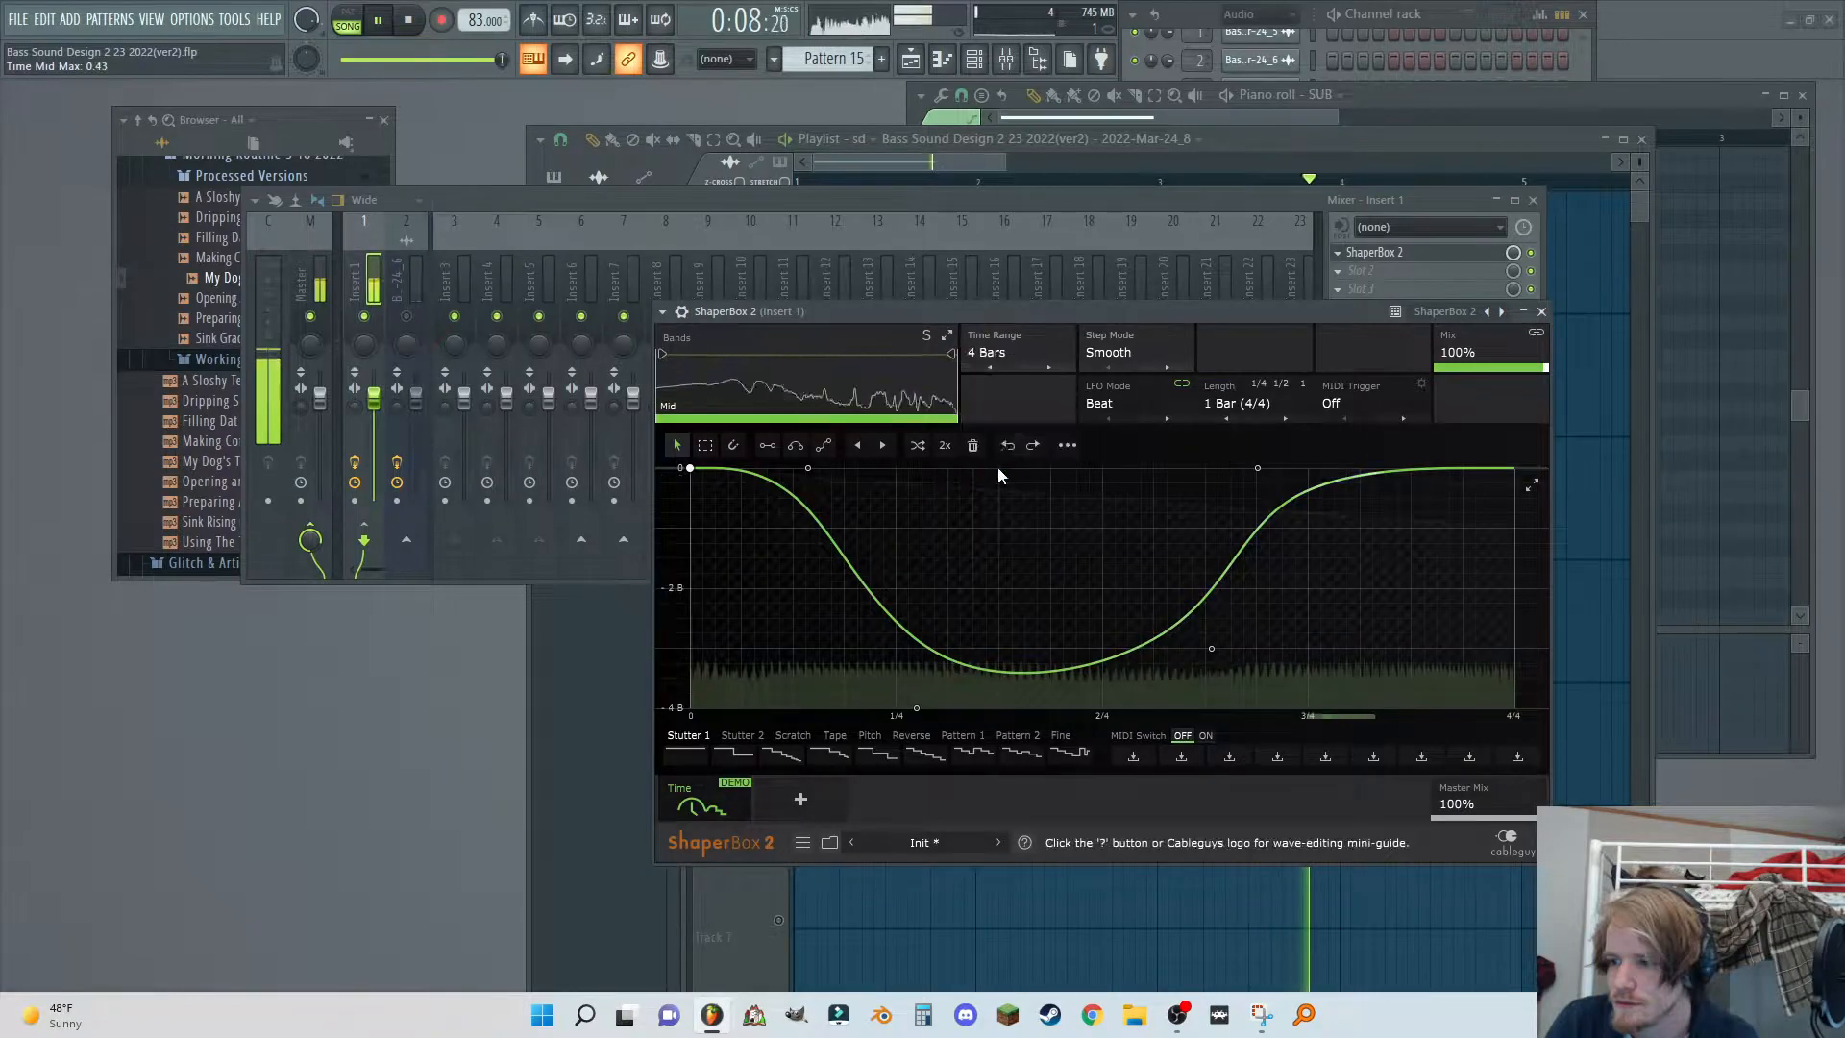
Add Edison in the sixth effect slot of Insert 1, set its recording length to EVER and start recording.
click(1374, 204)
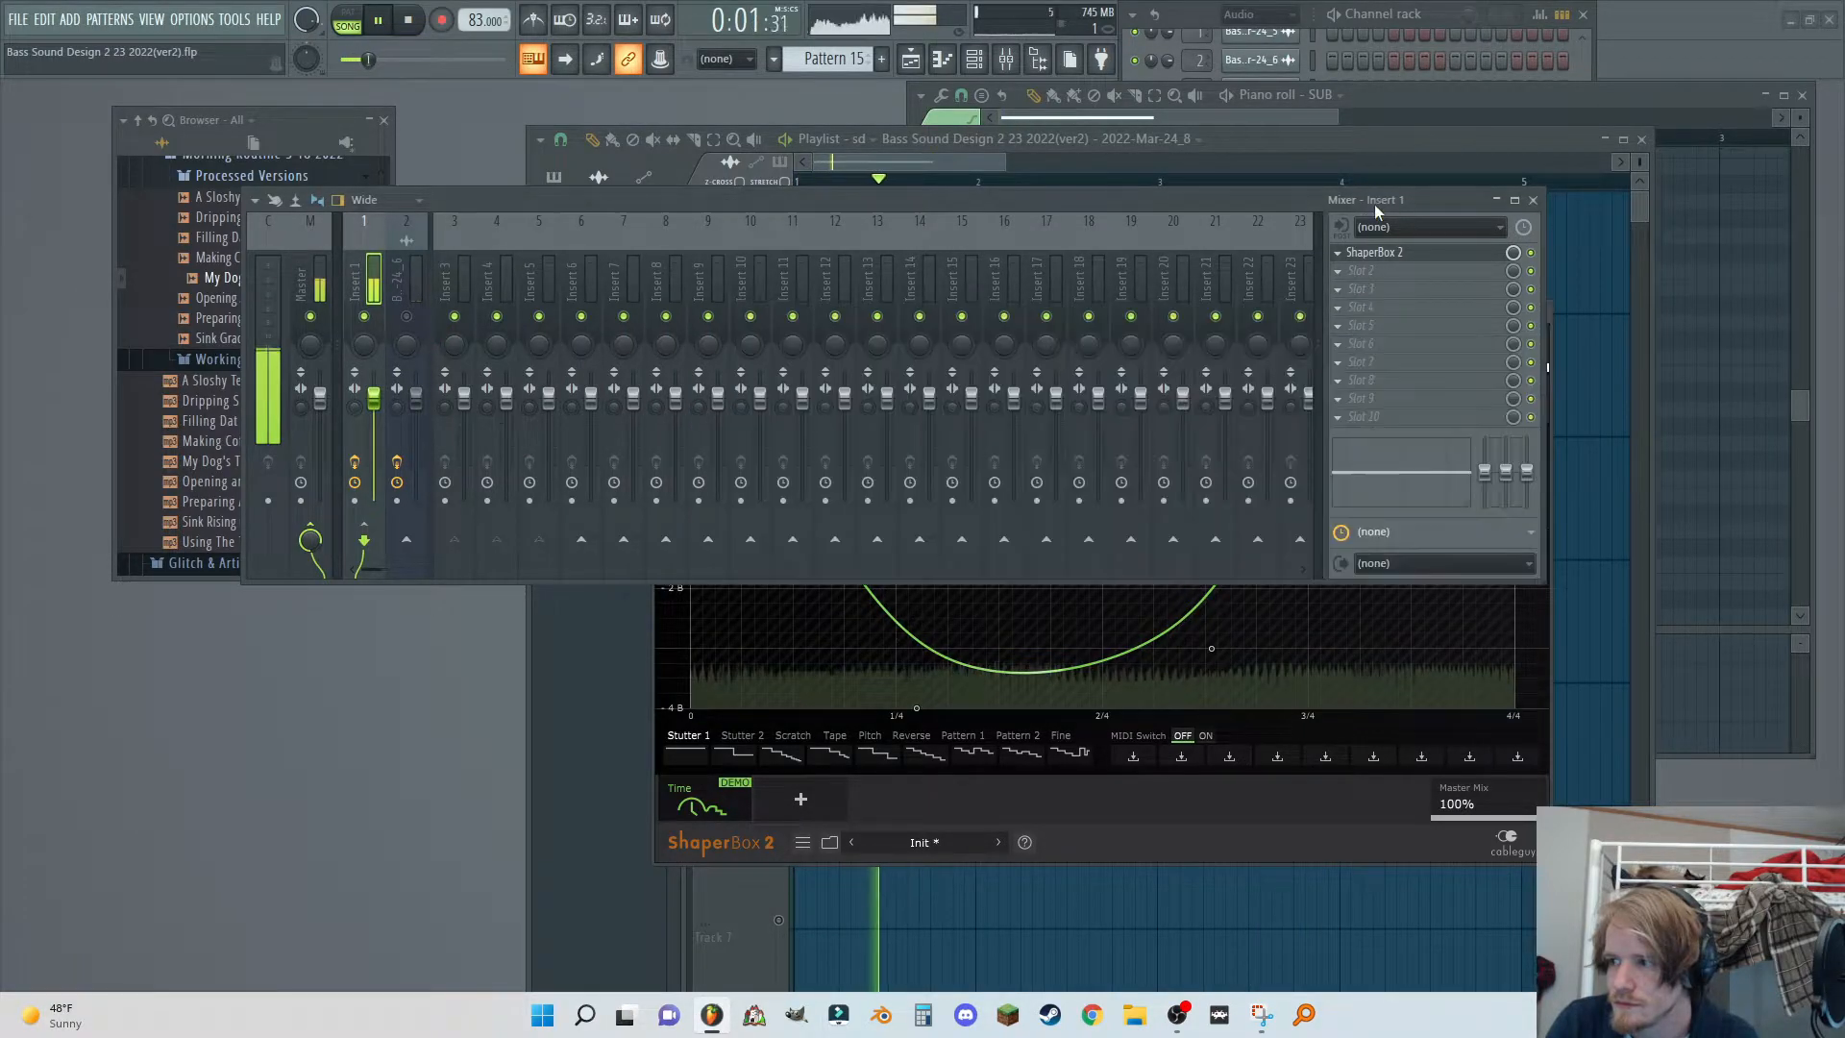
click(1370, 328)
mouse_move(1094, 958)
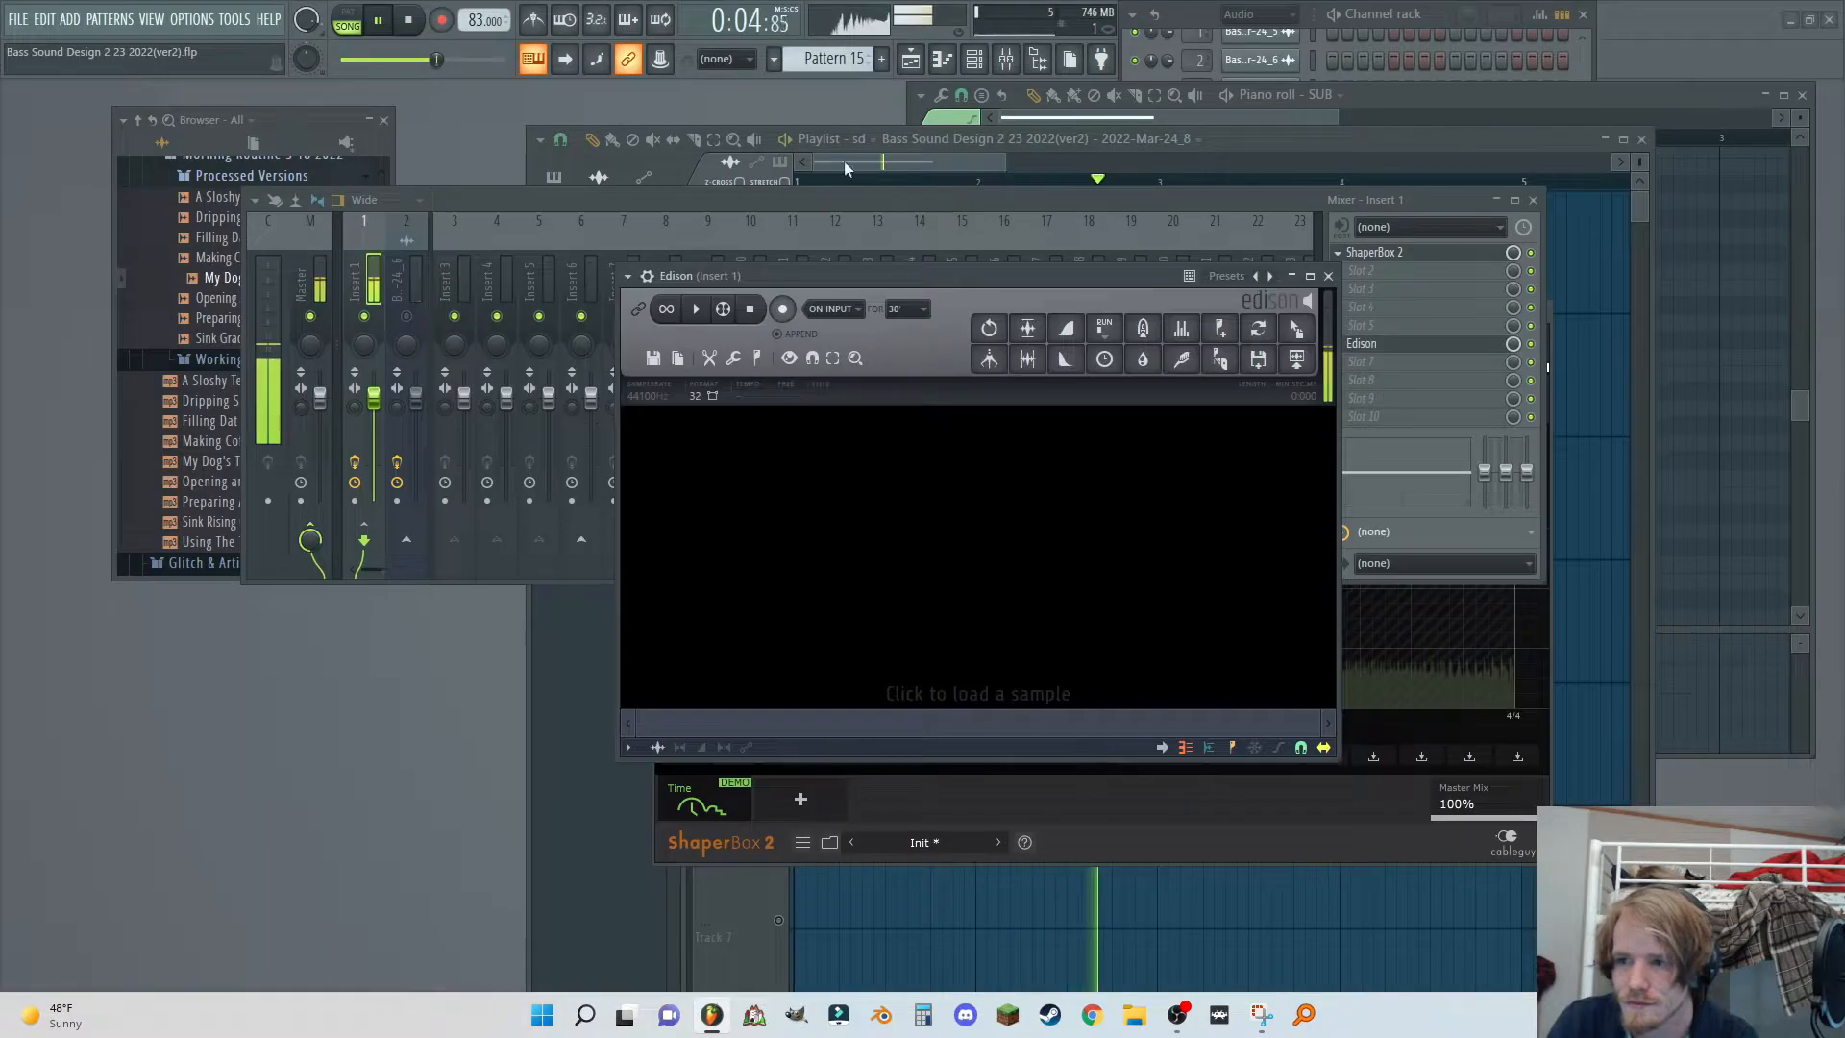
click(918, 310)
click(897, 328)
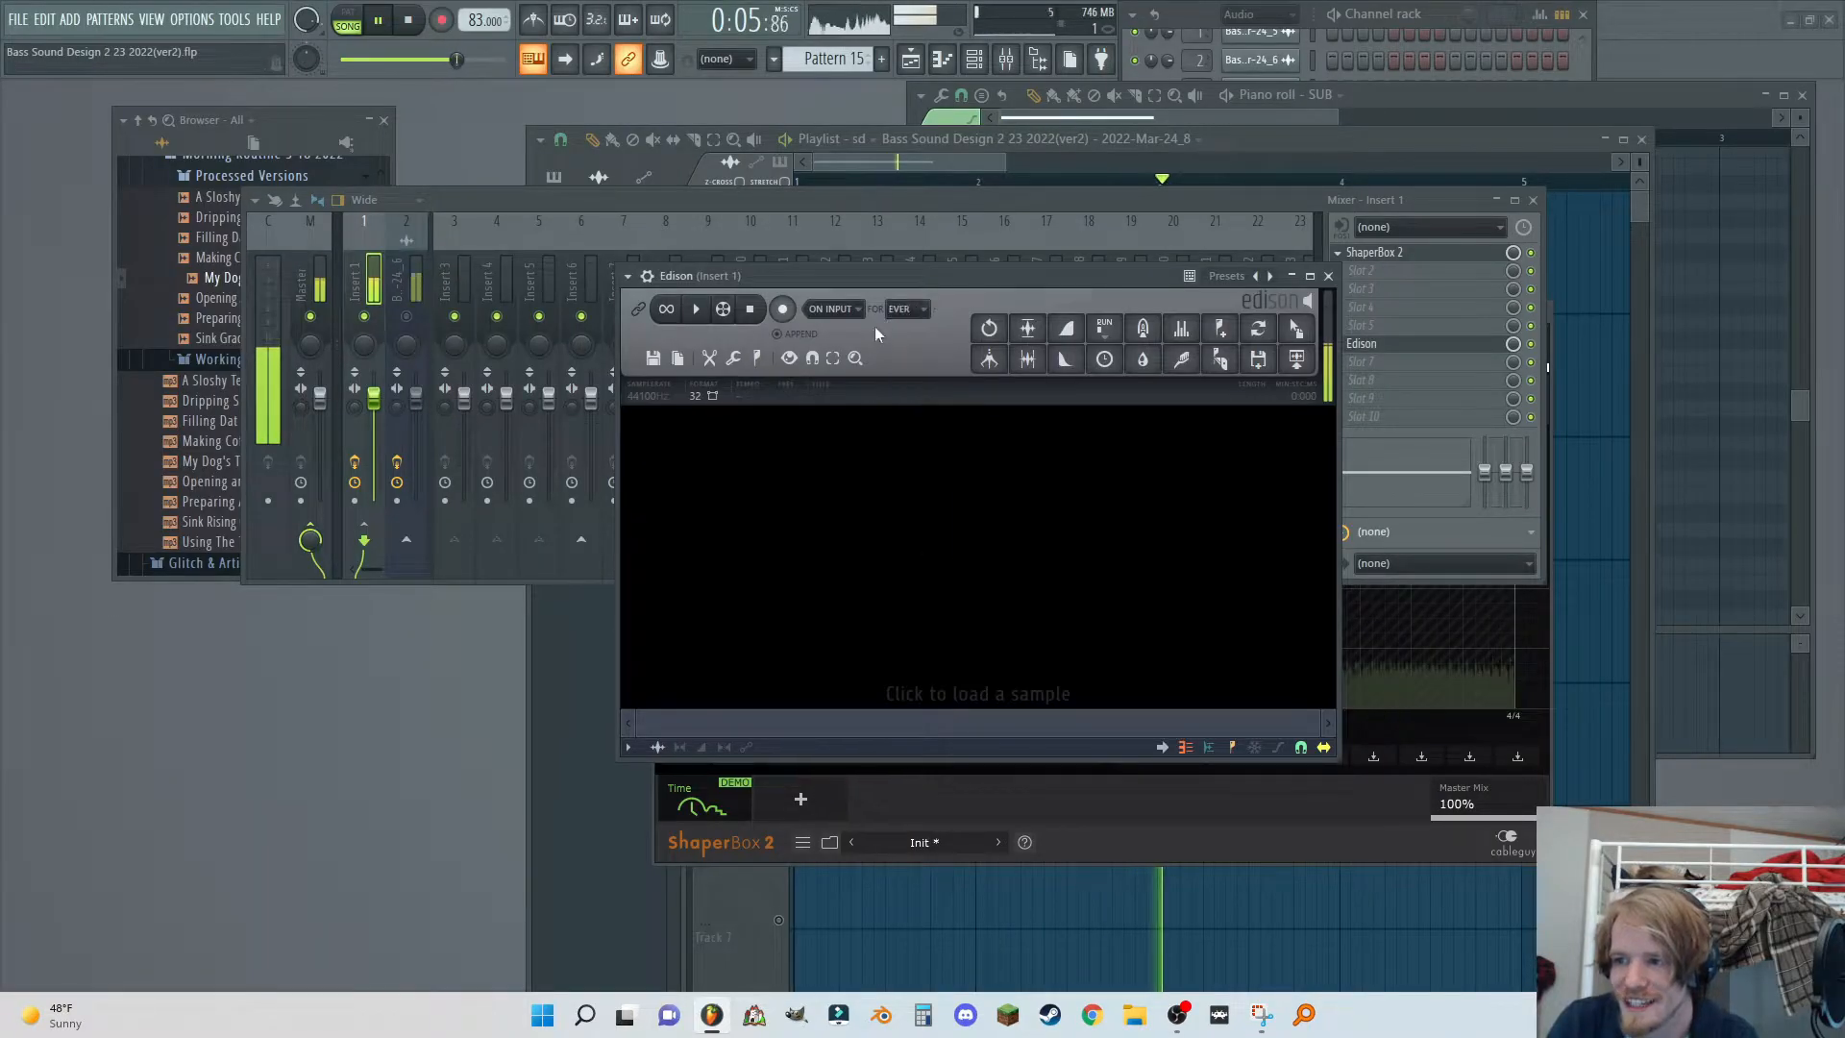
click(785, 309)
Reopen ShaperBox 2 and raise the low points of the Time curve toward zero while Edison records.
click(1391, 253)
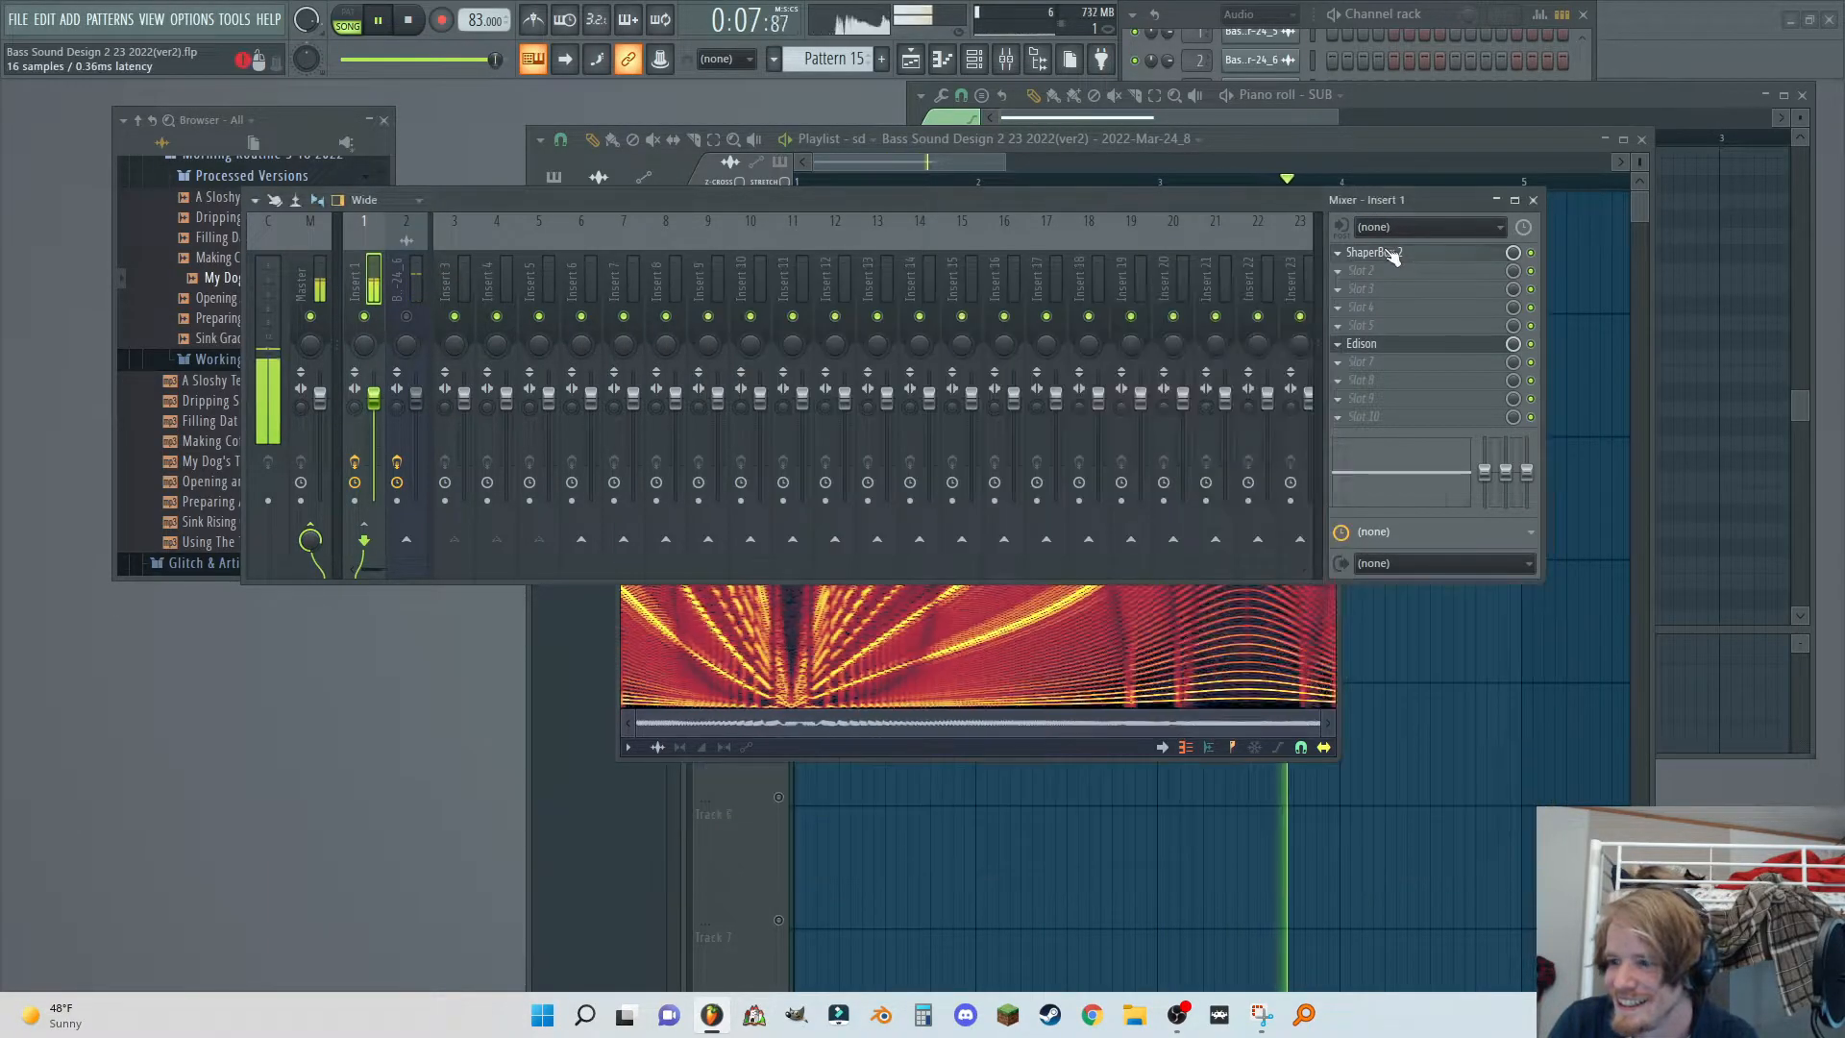
click(1391, 253)
drag(1024, 646, 914, 483)
drag(1211, 648, 1227, 468)
drag(1159, 518, 1156, 510)
drag(1014, 481, 1057, 468)
Choose a different Time Range and flatten the remaining dips of the Time curve to zero offset.
click(1005, 357)
click(1005, 389)
drag(875, 519, 935, 470)
drag(1156, 510, 1159, 469)
click(1415, 469)
Add the Filter shaper, draw a V-shaped cutoff curve with its lowest point mid-bar, and set the resonance to 62%.
click(801, 798)
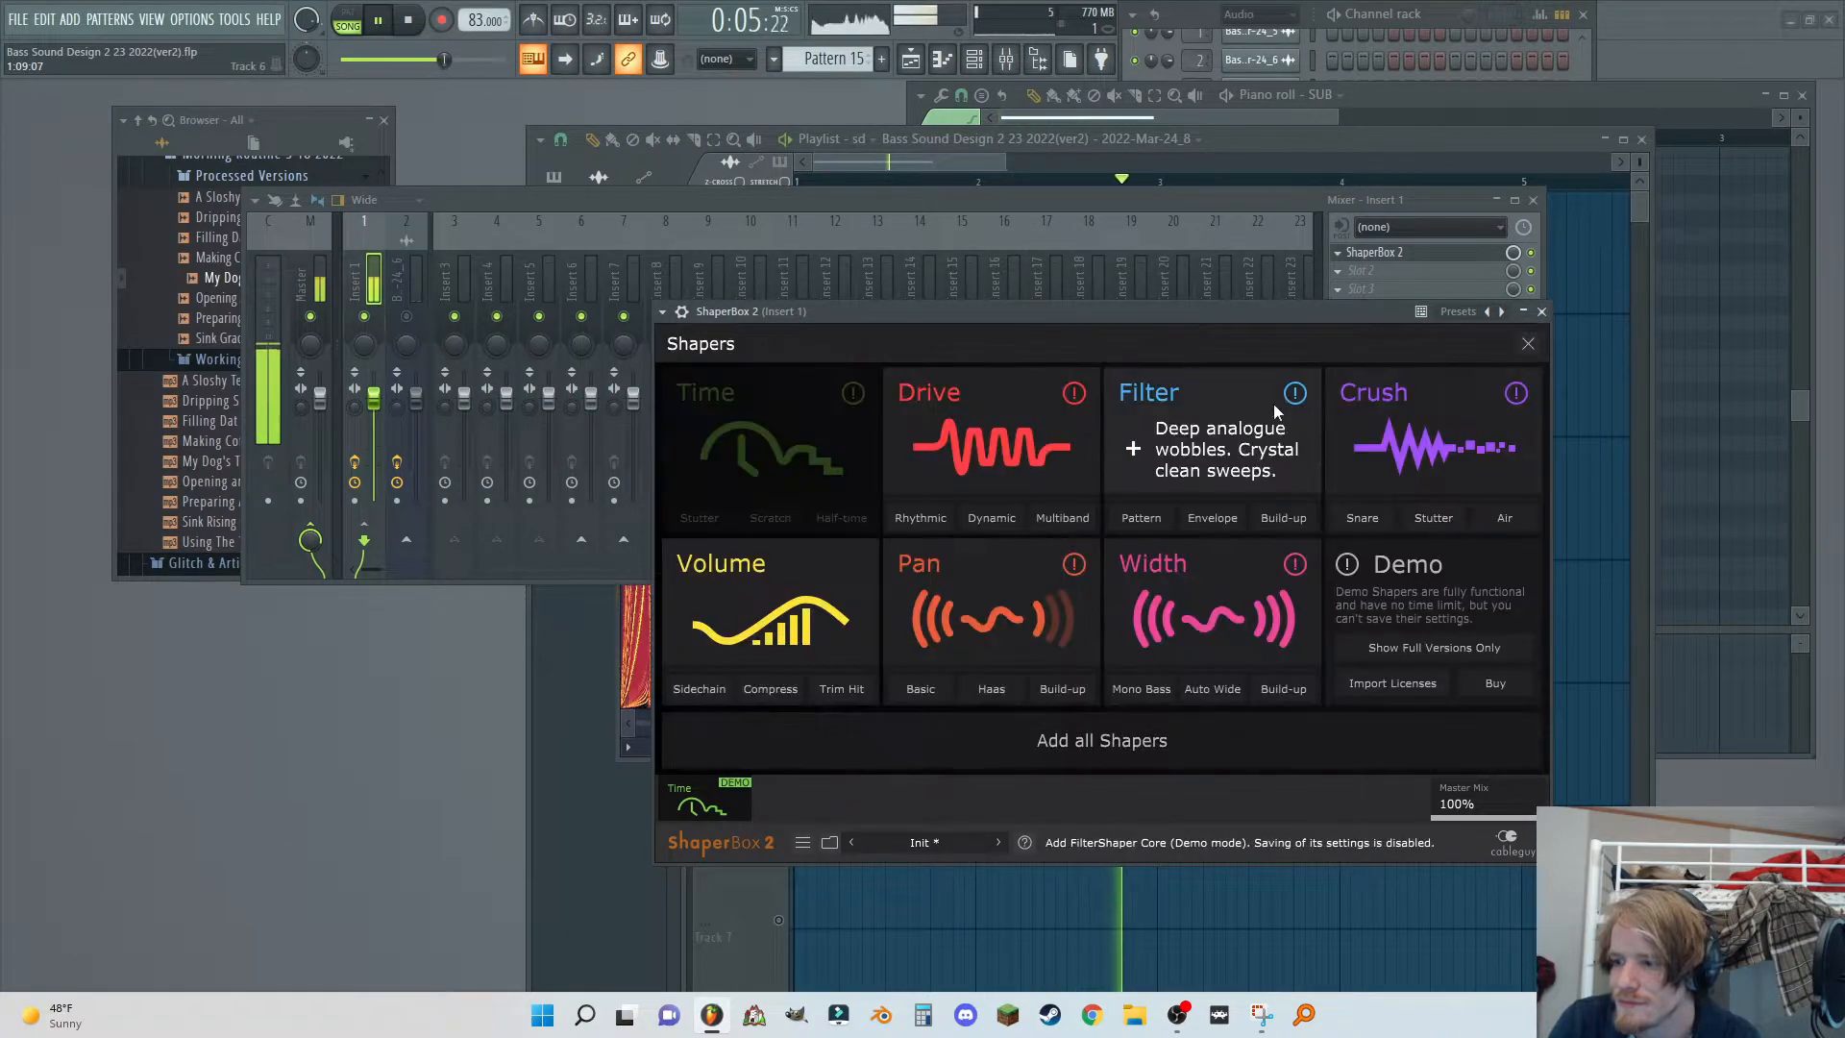
click(1286, 402)
drag(1071, 608, 1086, 712)
drag(1250, 351, 1250, 313)
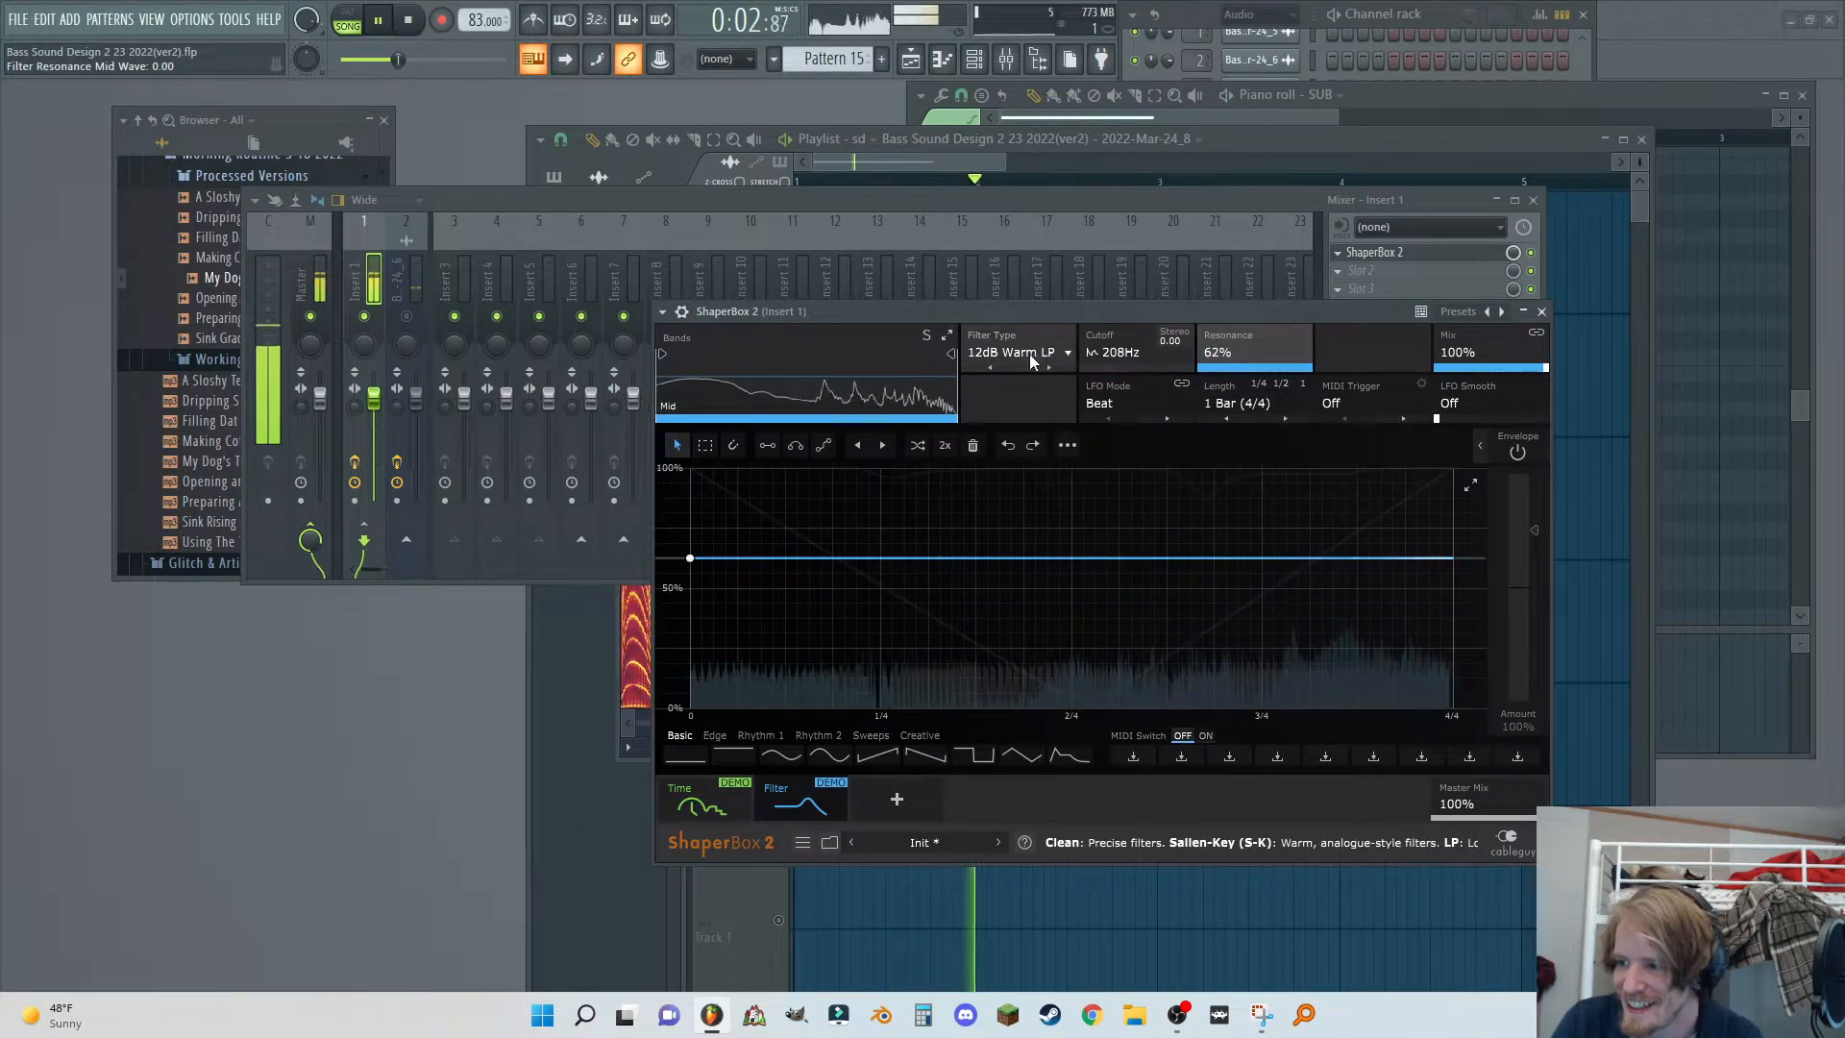
Set the Filter's resonance LFO length to 1/128 and switch its LFO mode to Hertz.
click(1234, 403)
click(1253, 423)
click(1120, 400)
click(1115, 435)
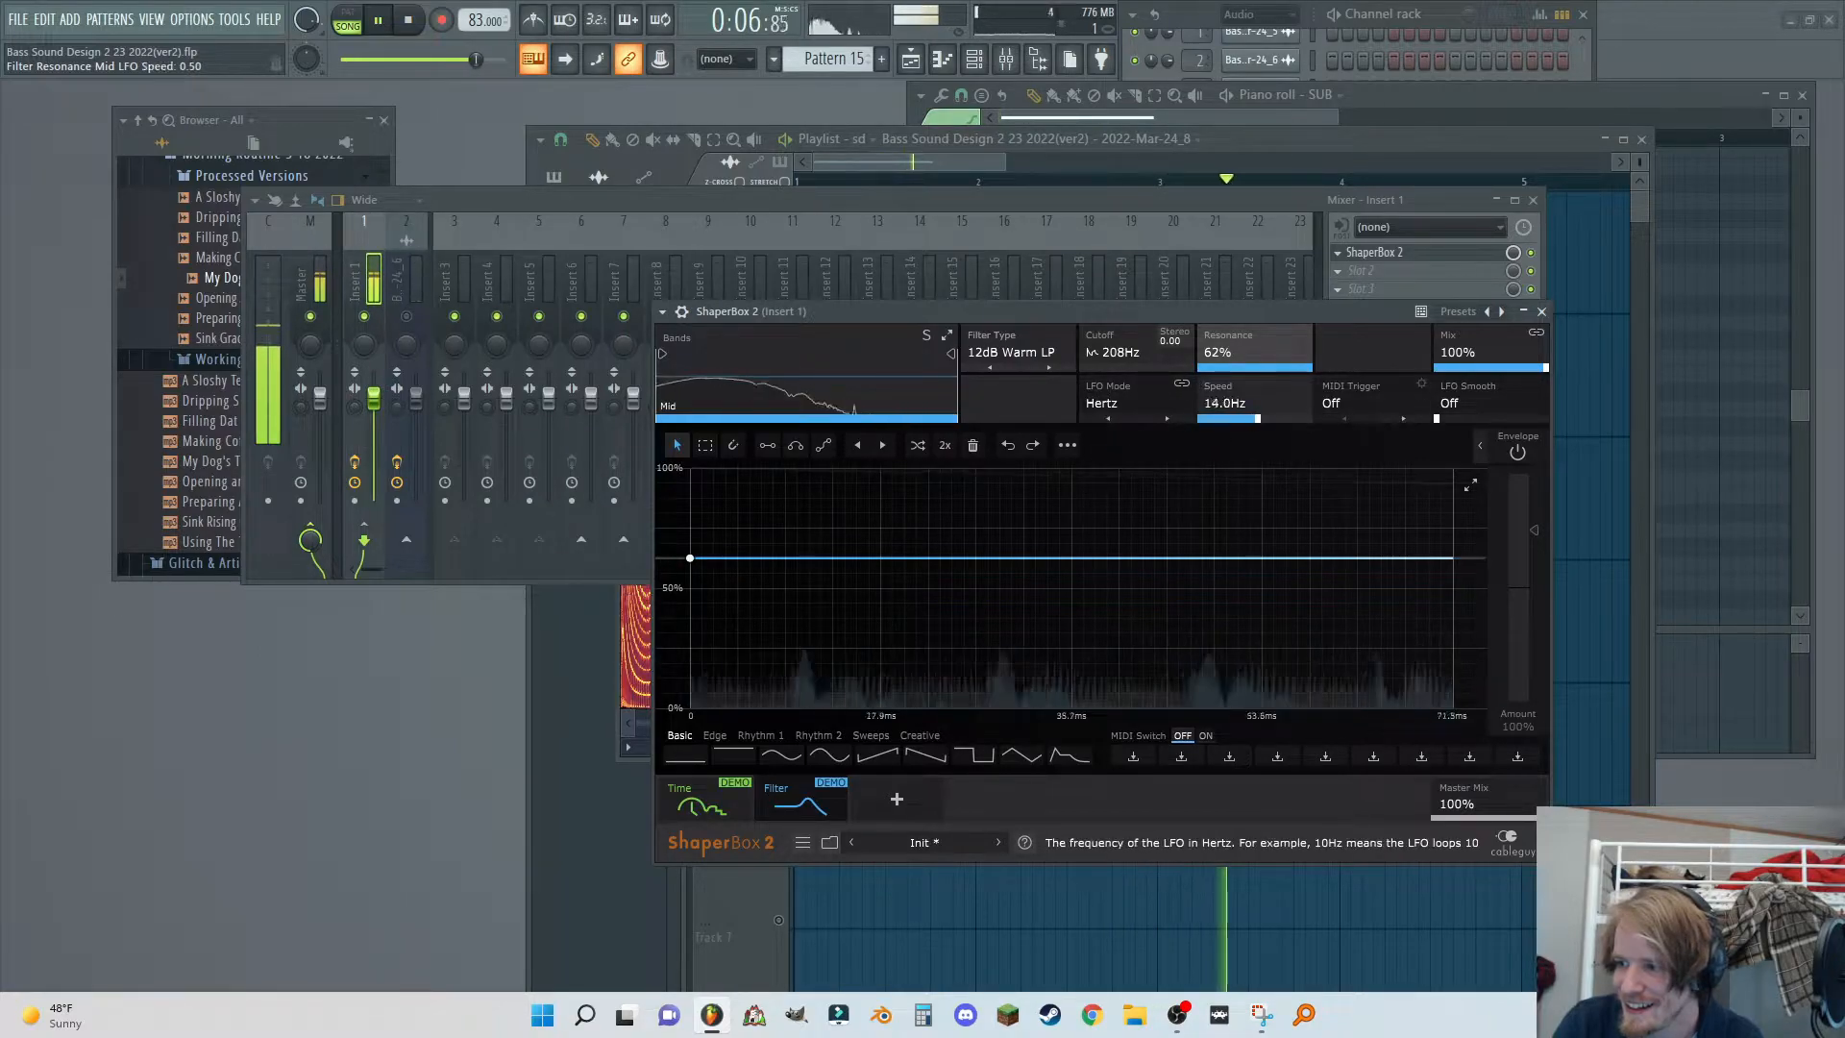
Set the Filter's cutoff LFO length to 1/128, switch it to Hertz mode and slow it to a cycle of about 596 ms.
click(1123, 356)
click(1250, 405)
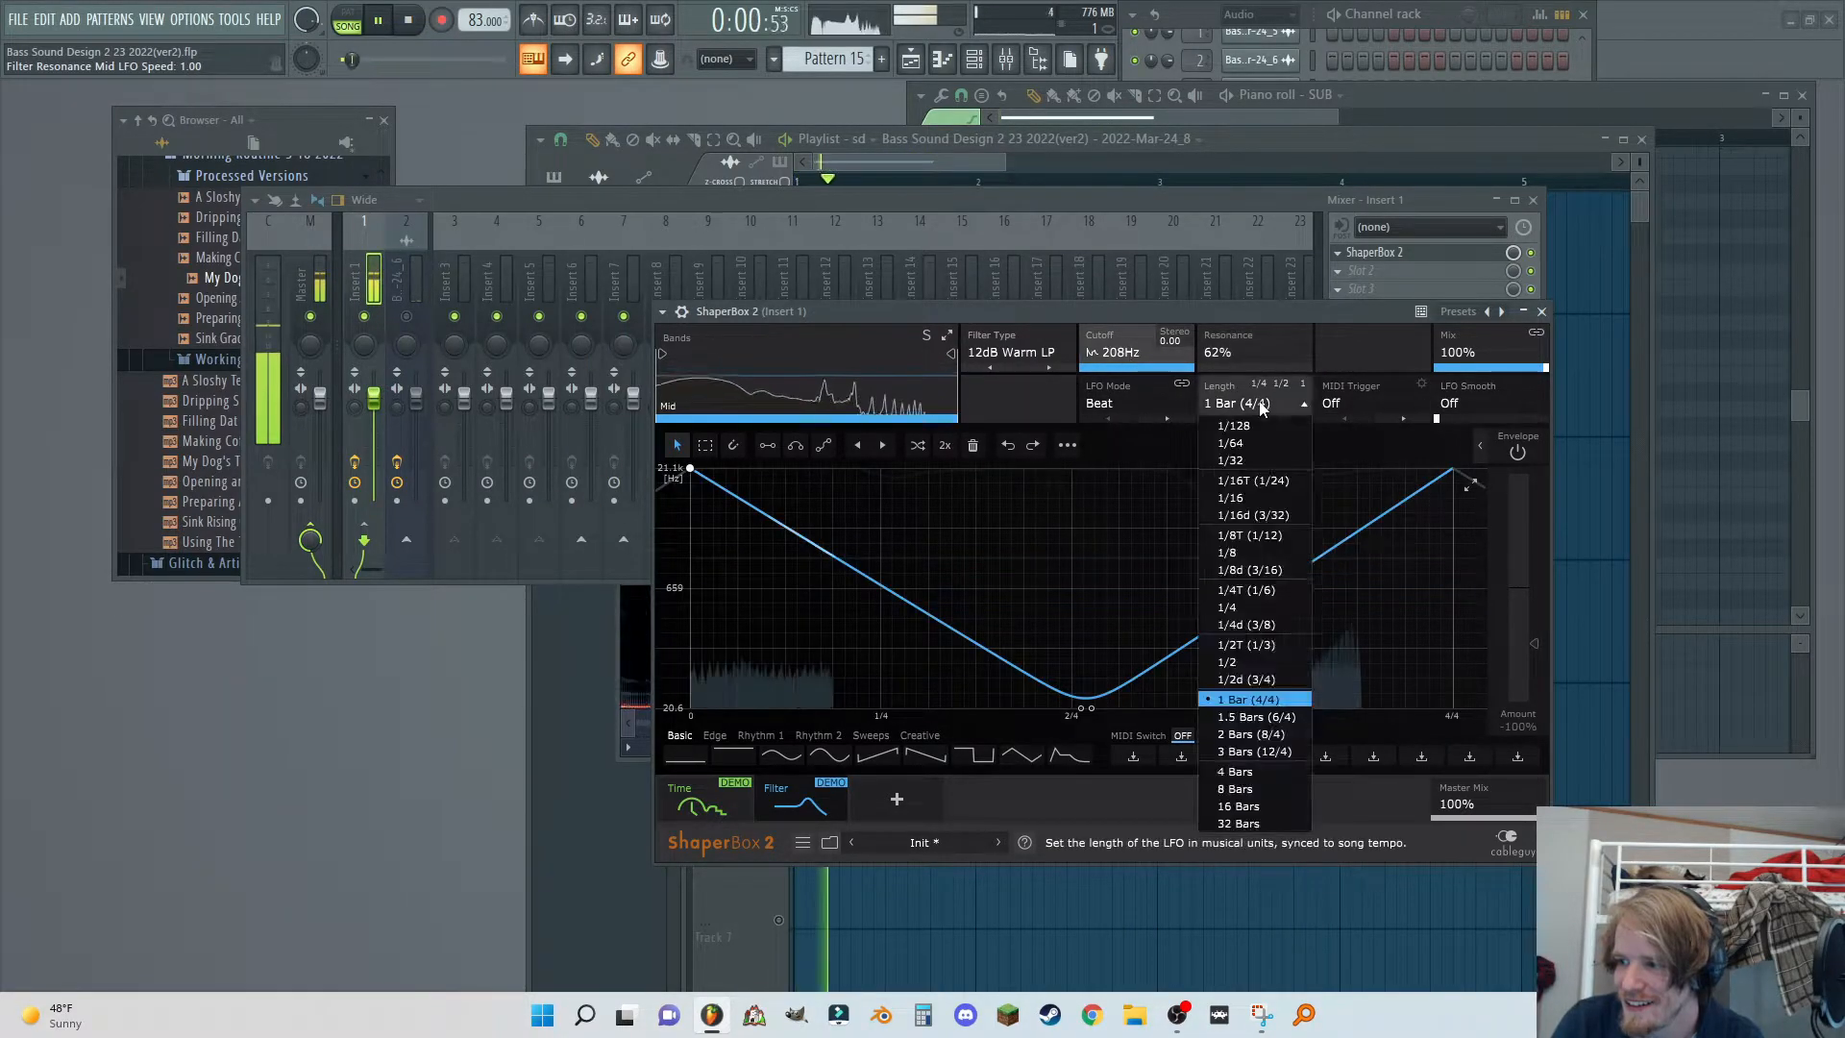
click(1253, 423)
click(1120, 400)
click(1115, 434)
drag(1264, 411, 1224, 400)
Stop the Edison recording on Insert 1 and send it to the playlist as an audio clip.
click(380, 248)
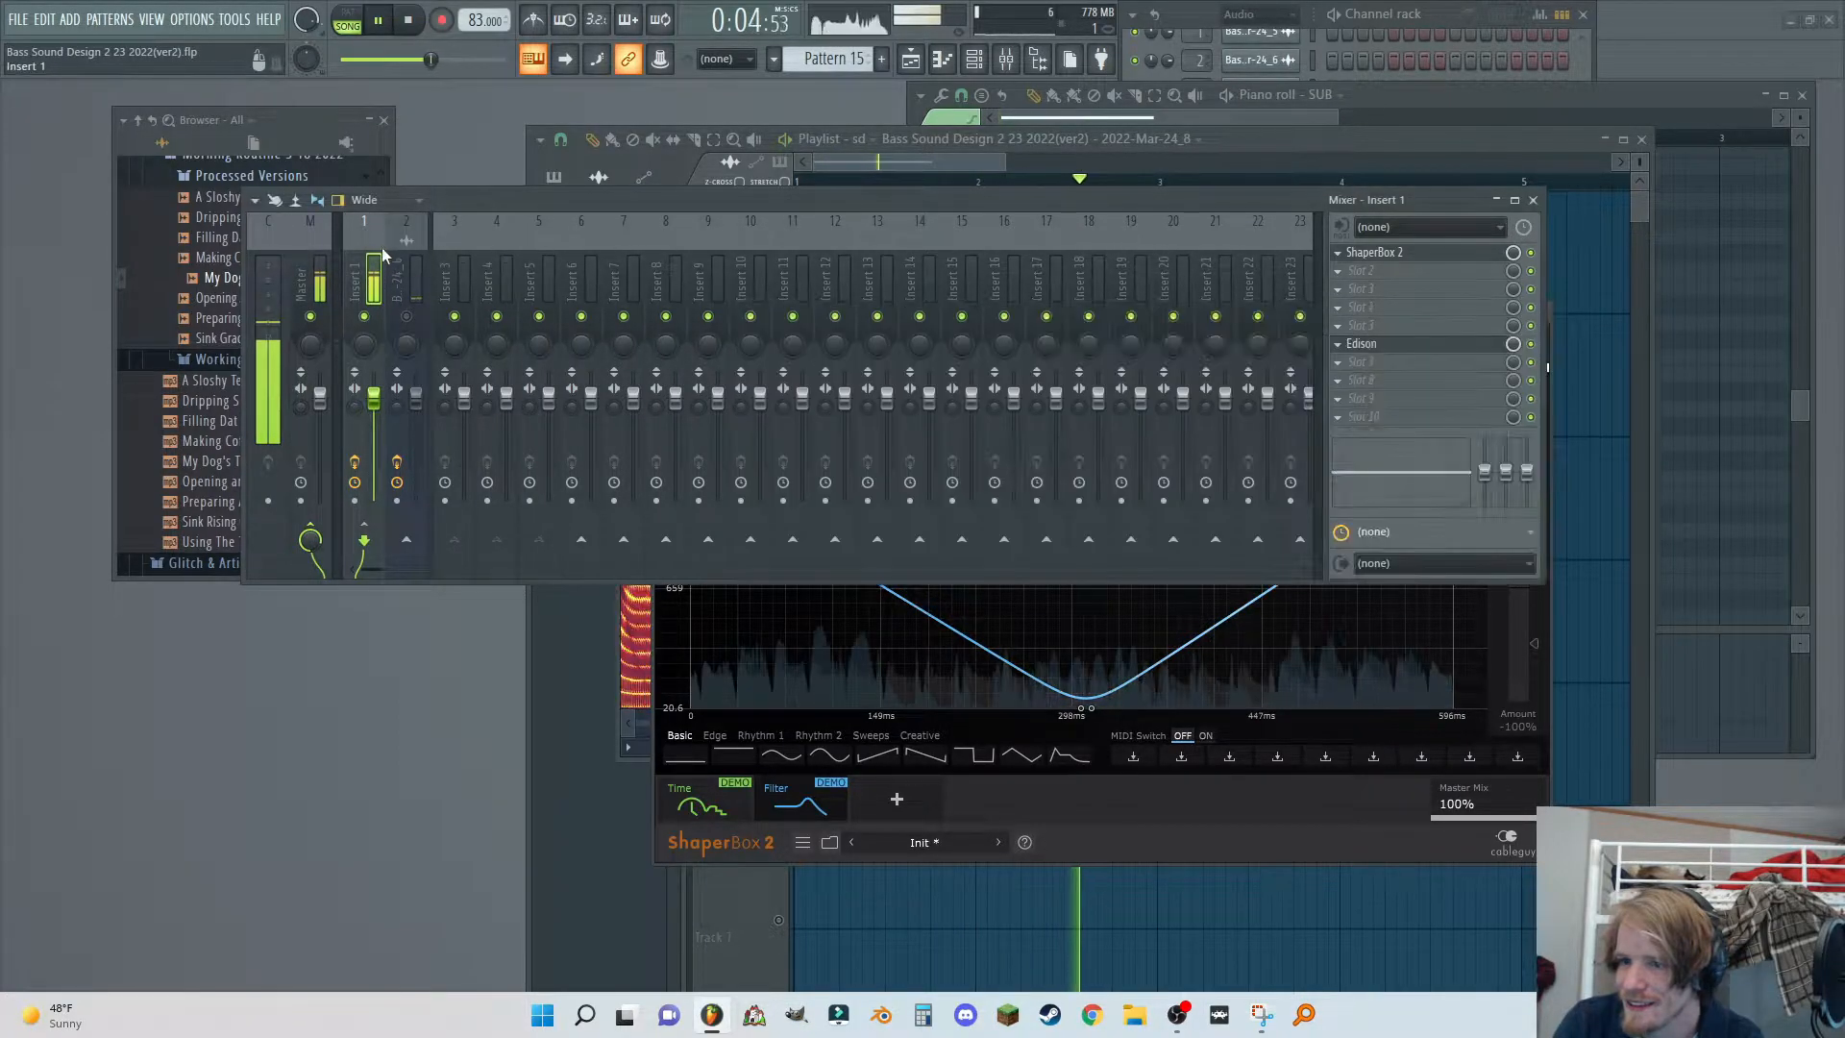
click(1379, 329)
click(1382, 205)
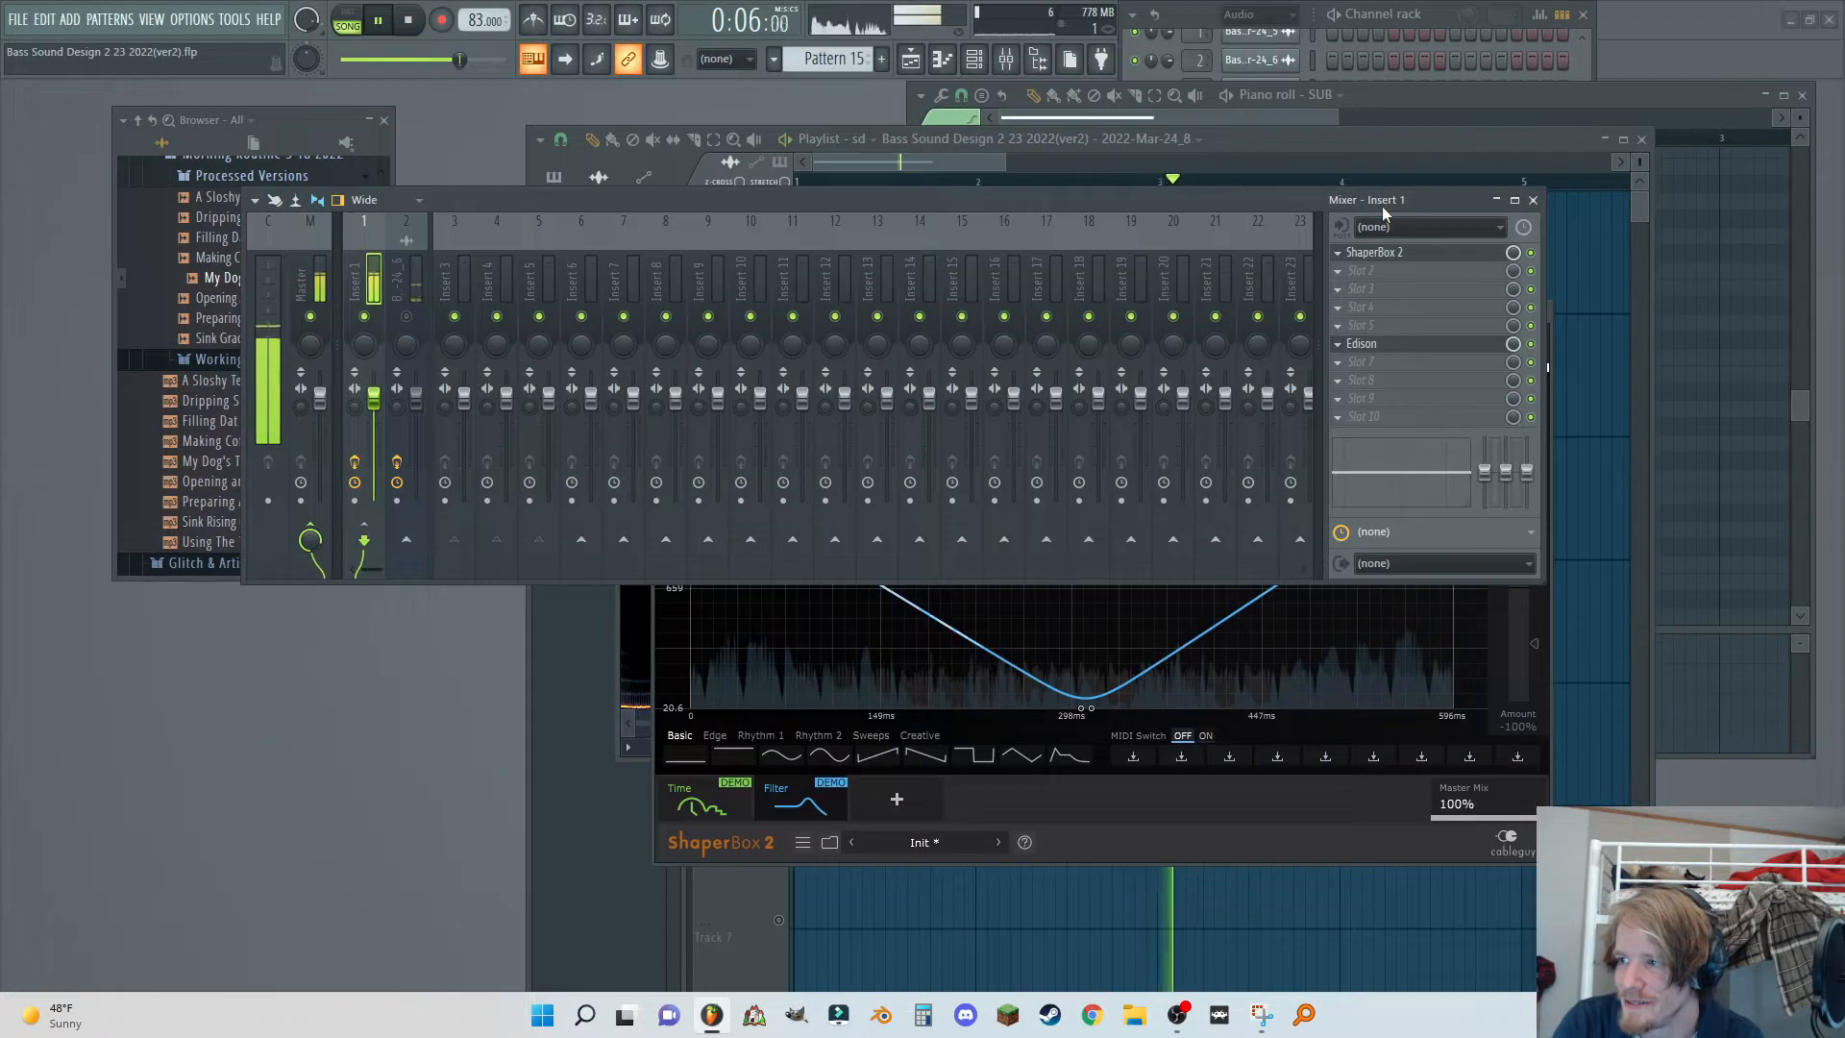
click(1375, 344)
click(754, 309)
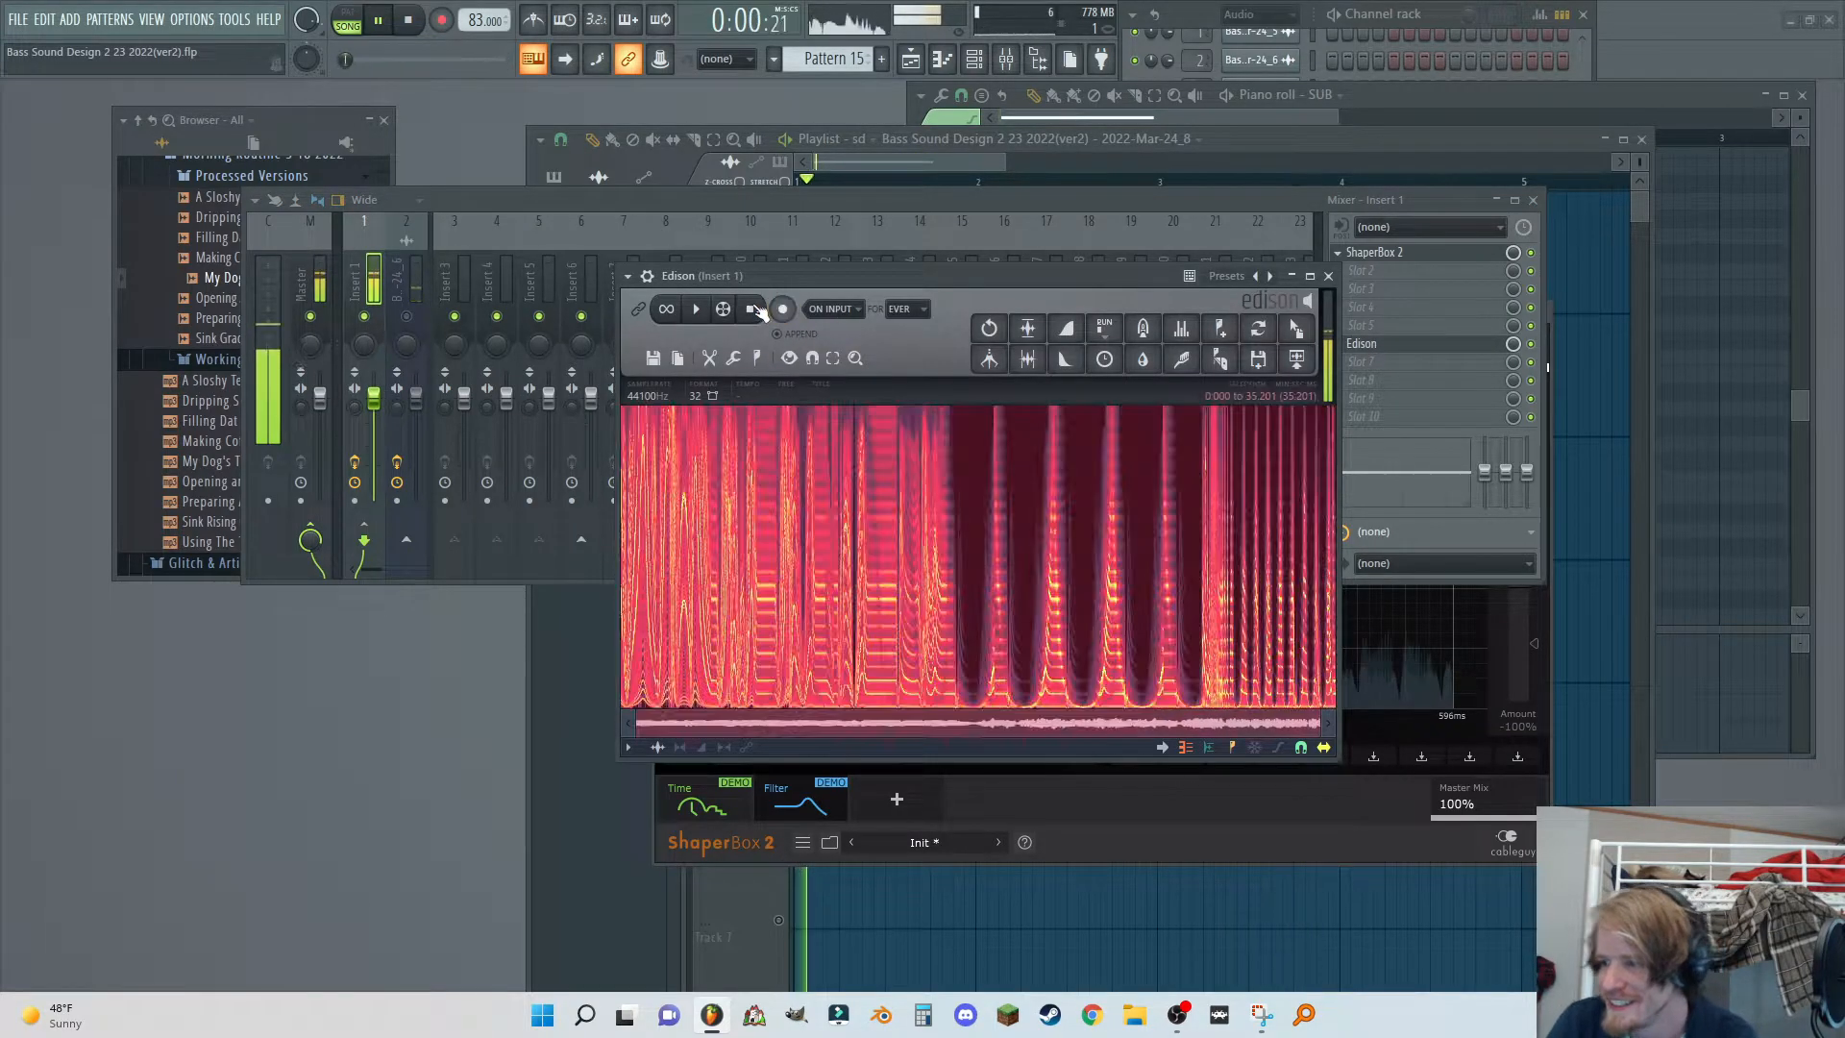
click(1305, 368)
Delete ShaperBox 2 from the insert's first effect slot.
click(1337, 252)
click(1369, 295)
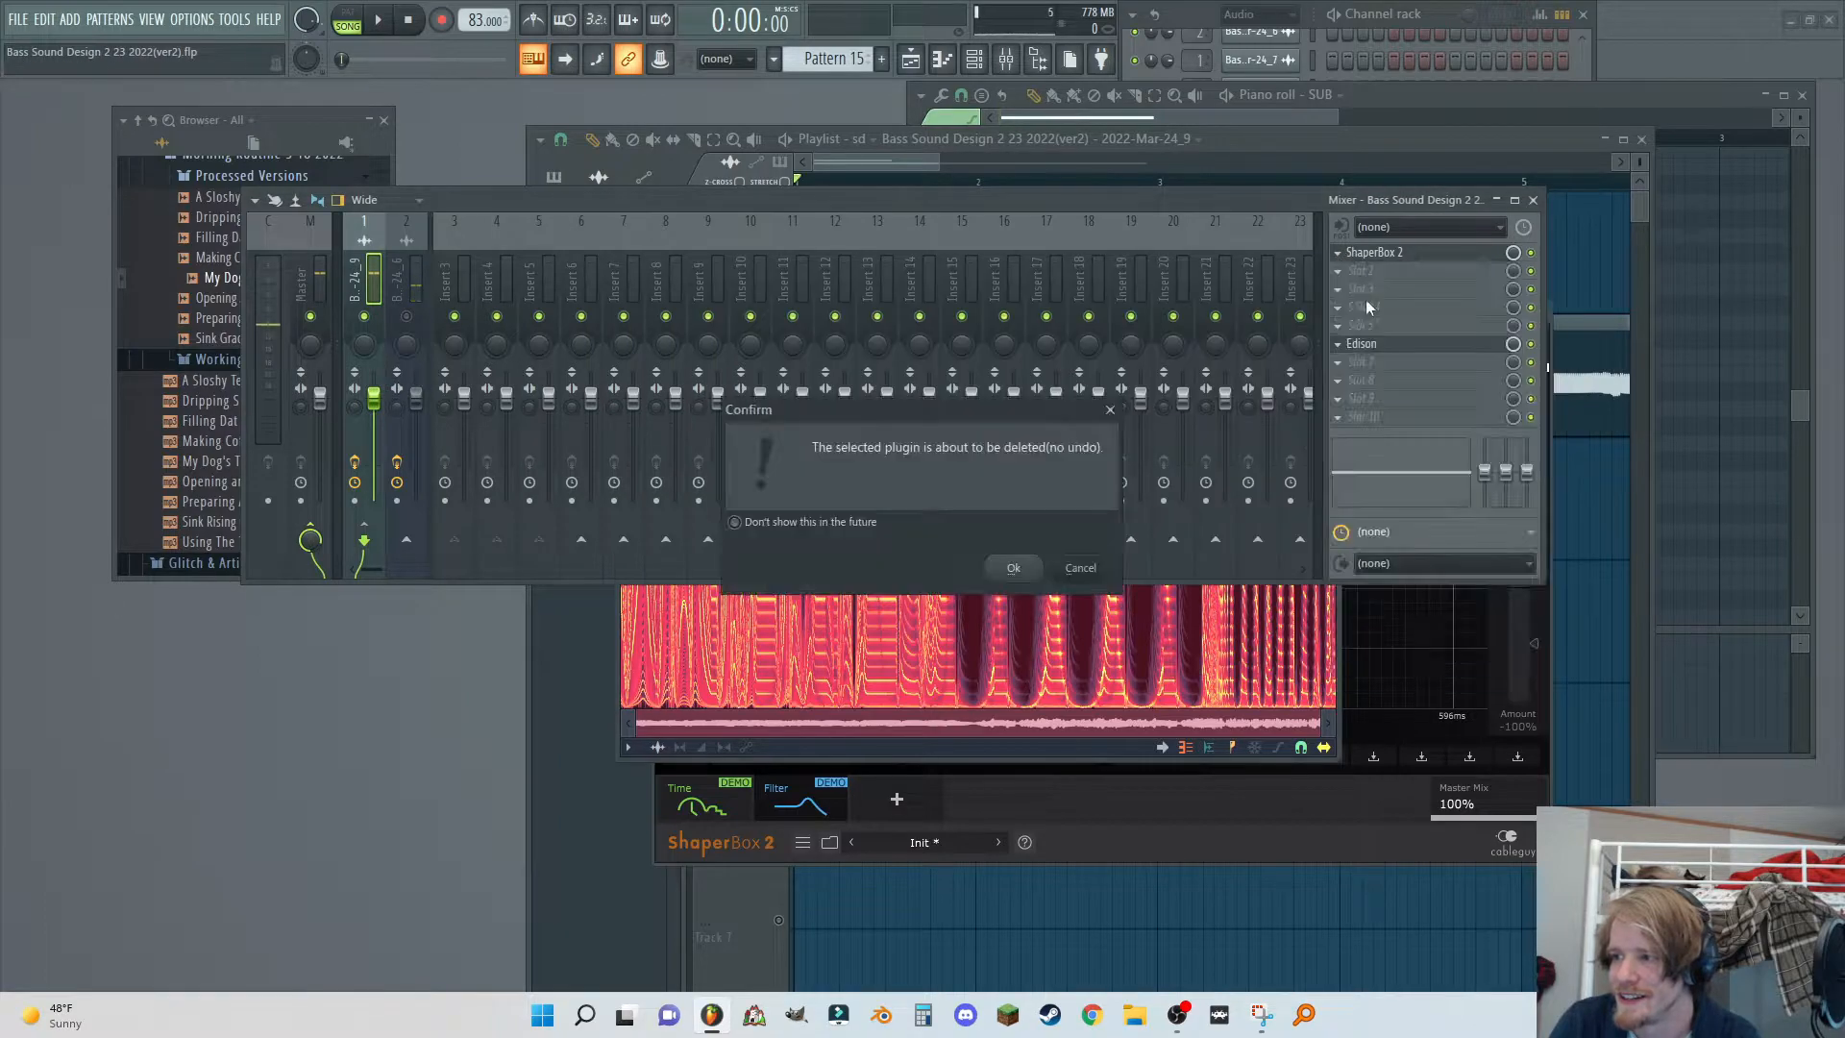
click(1016, 569)
Replace the old clip on Track 1 with the new recording from Track 2.
click(910, 167)
drag(955, 171, 1394, 188)
right_click(836, 250)
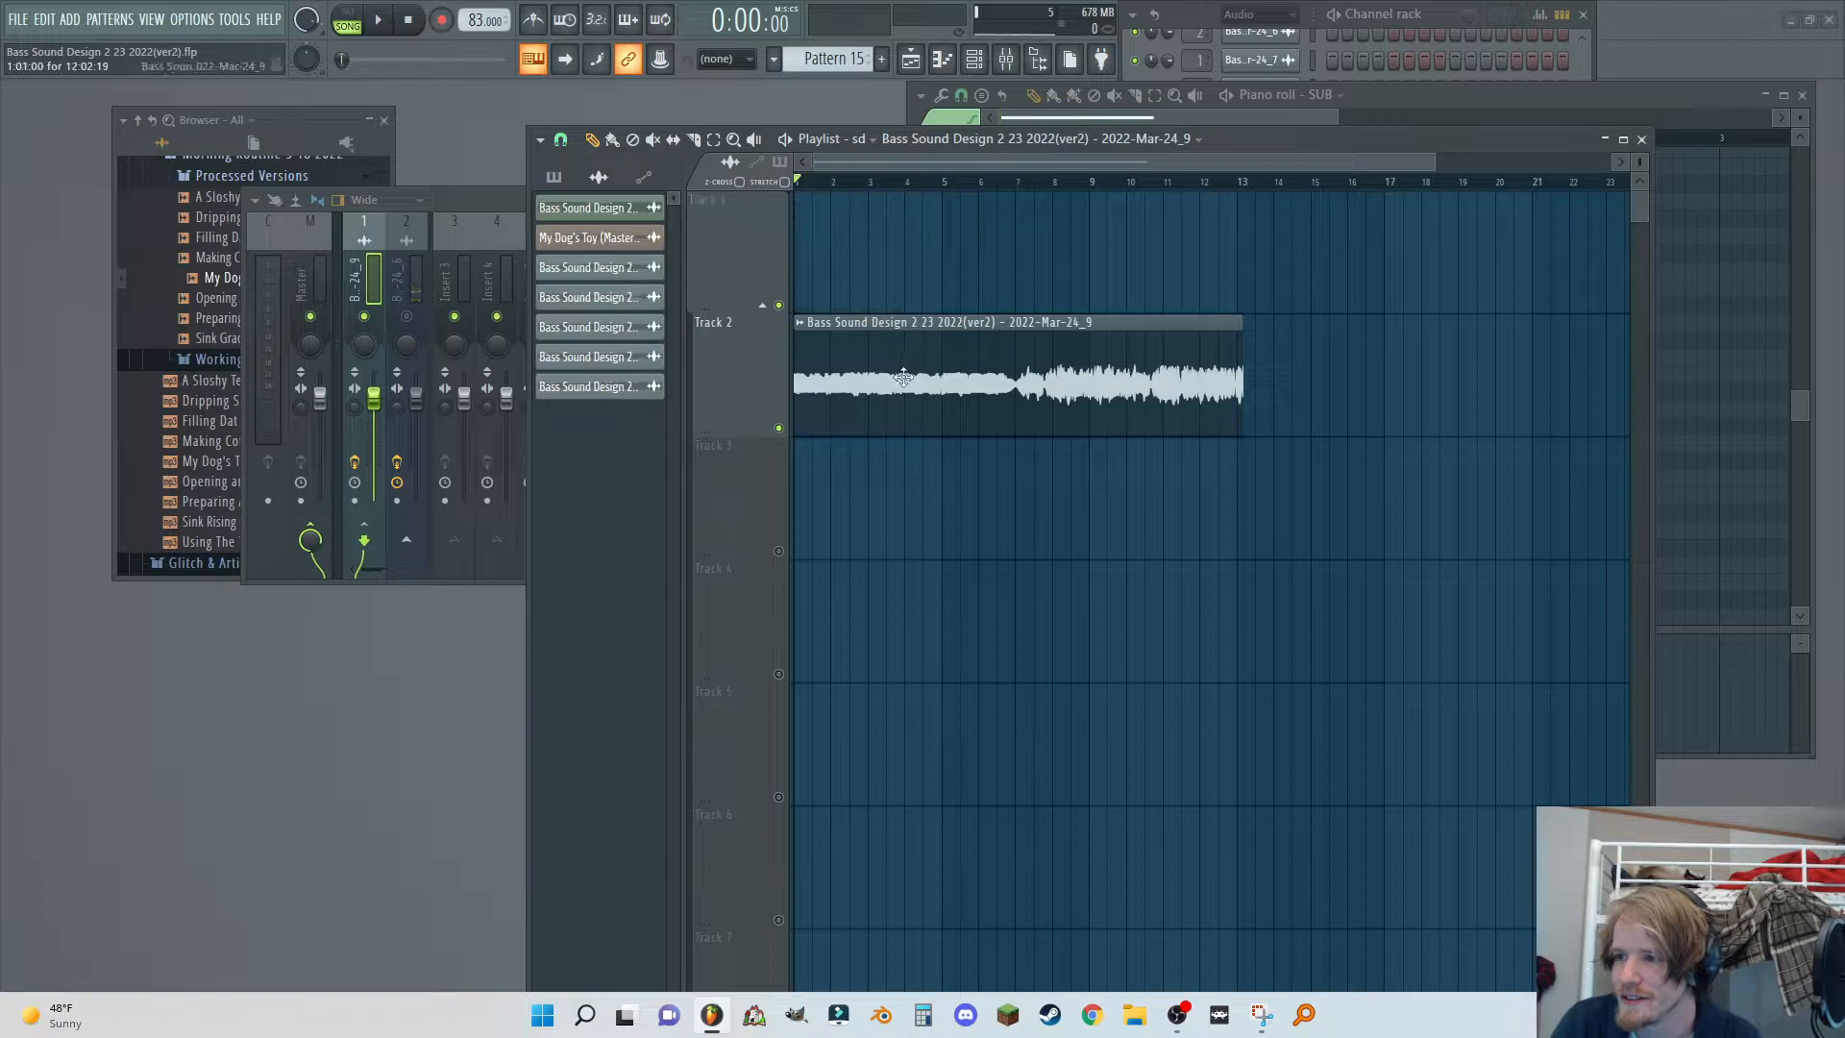
drag(829, 356, 828, 233)
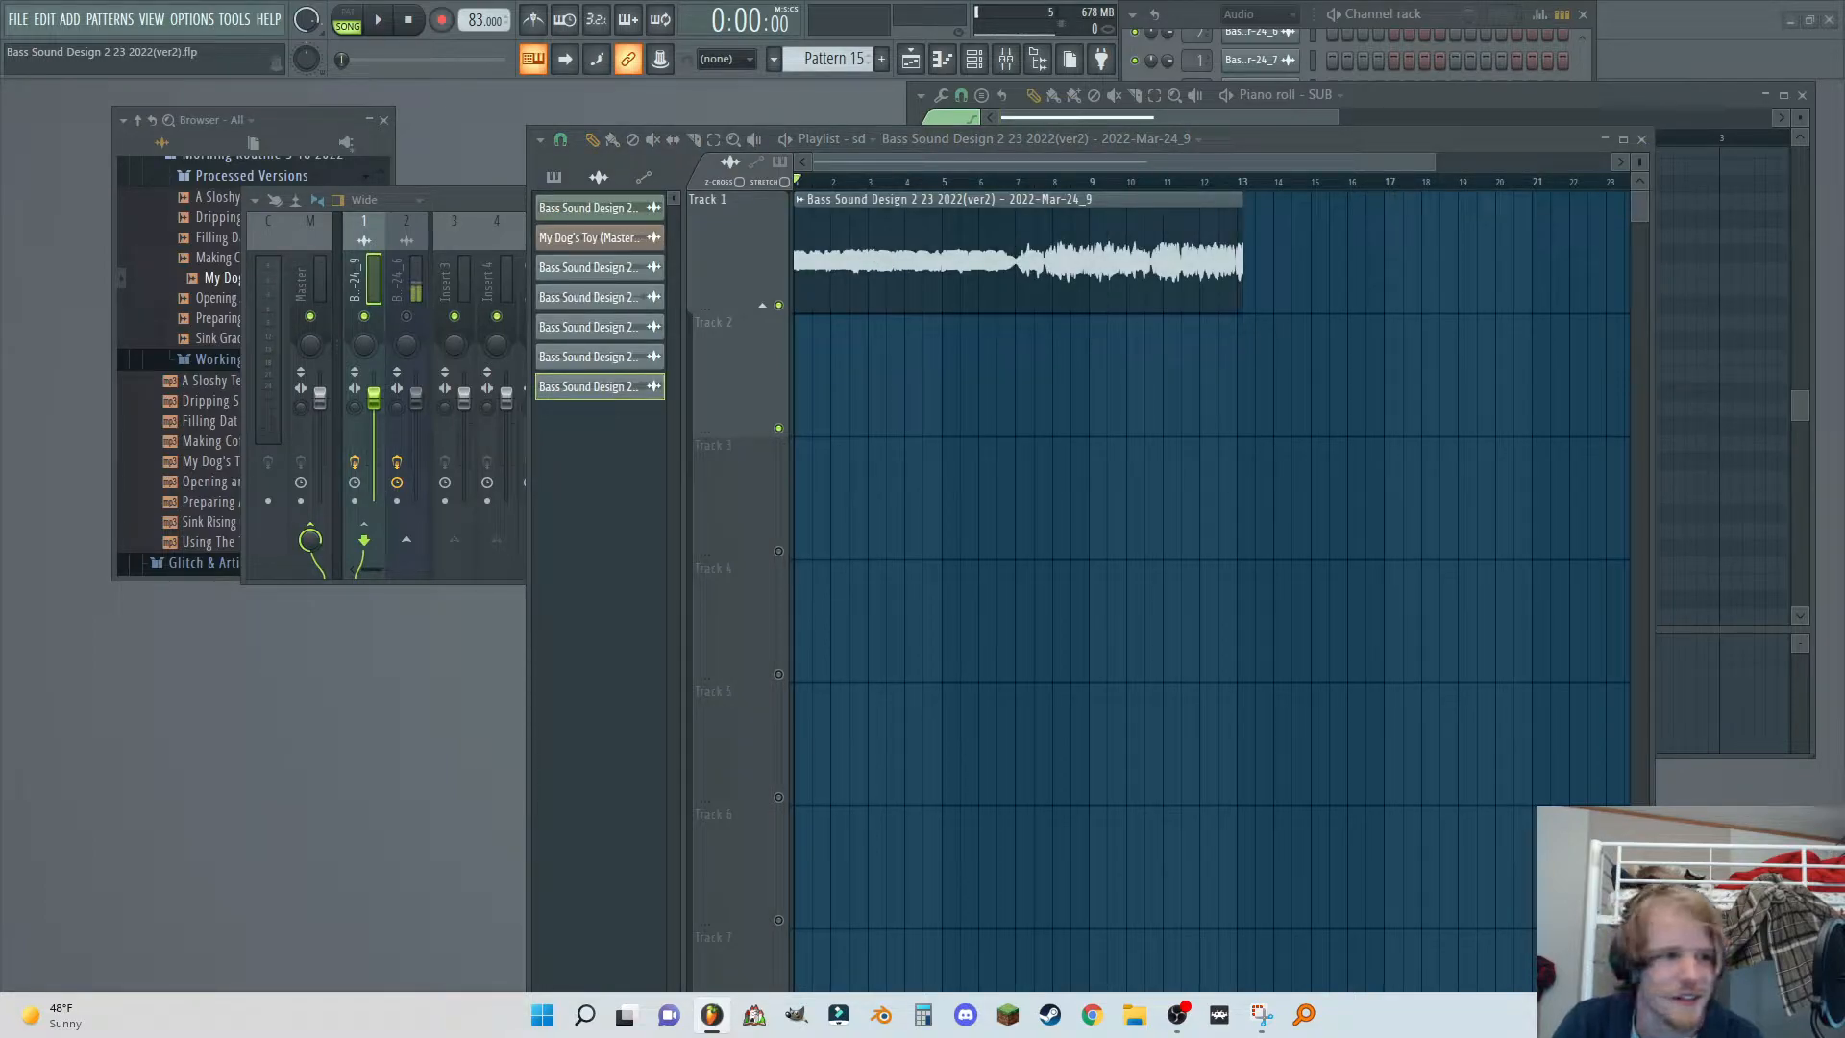
Open the channel settings of the new Track 1 clip and reverse its audio.
double_click(828, 257)
drag(747, 381, 753, 327)
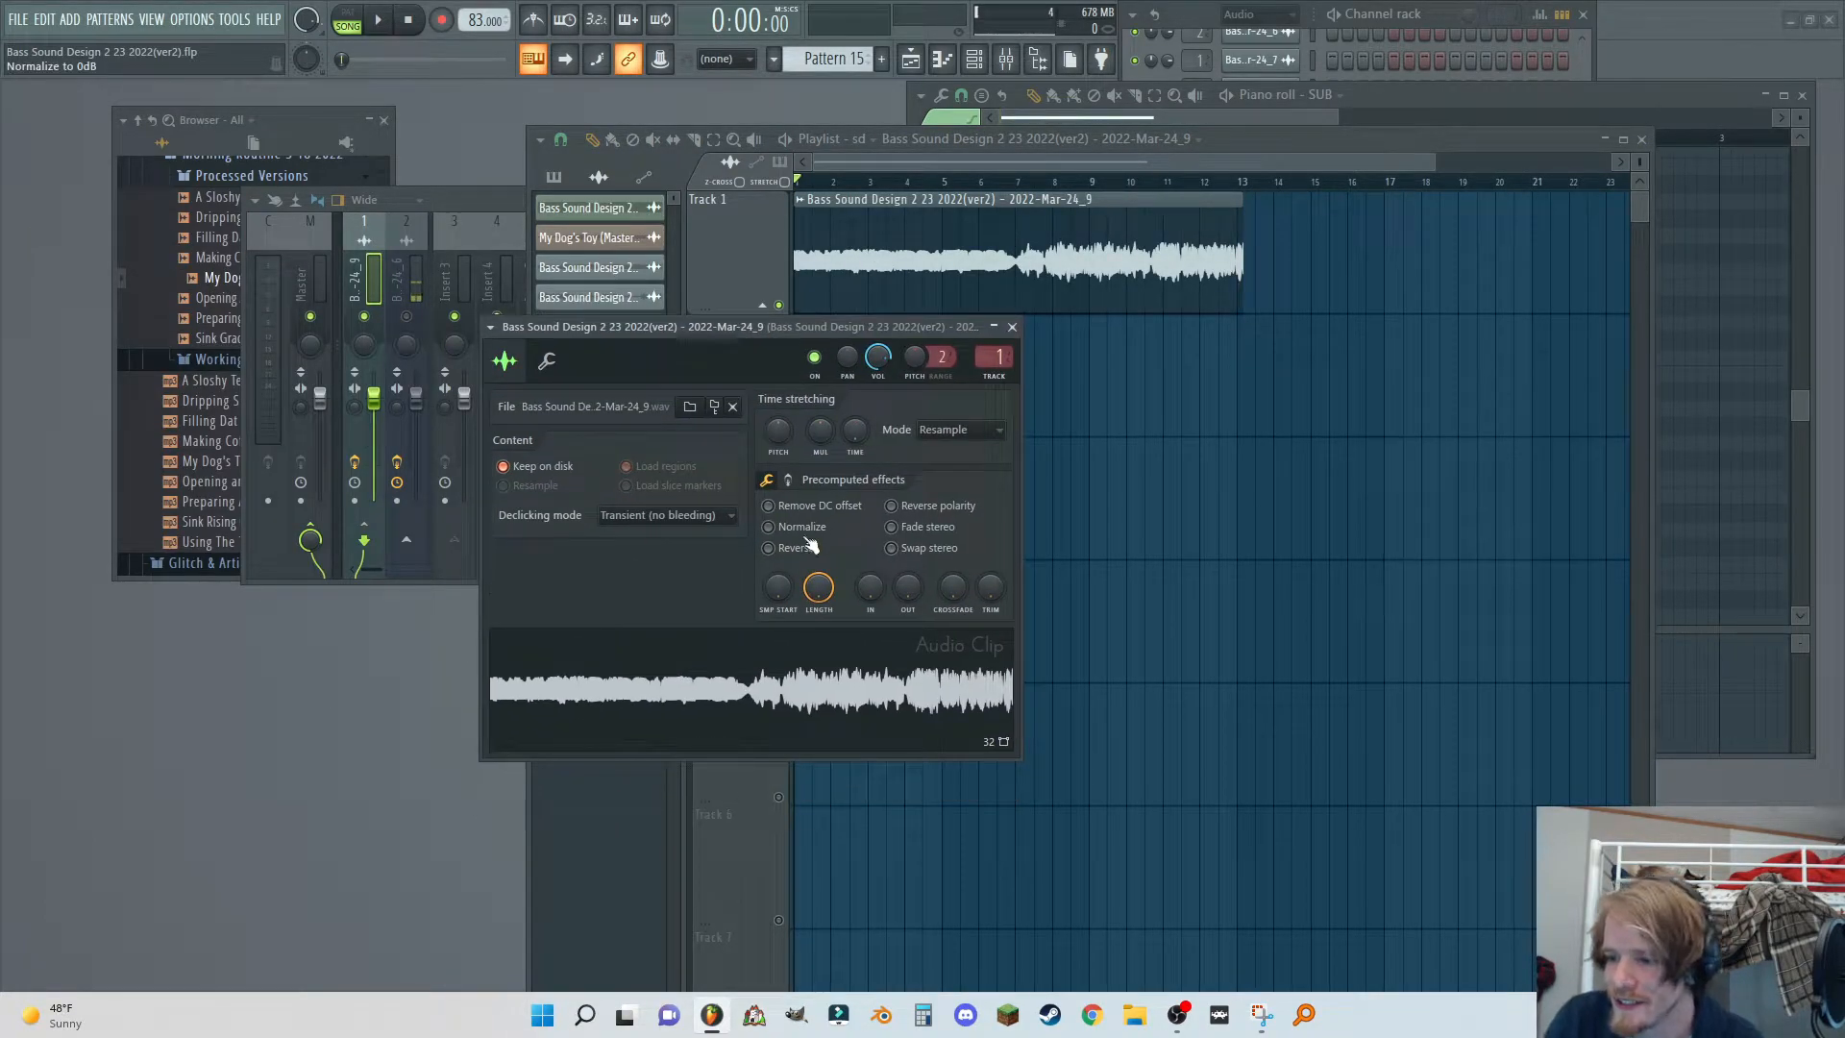
click(769, 548)
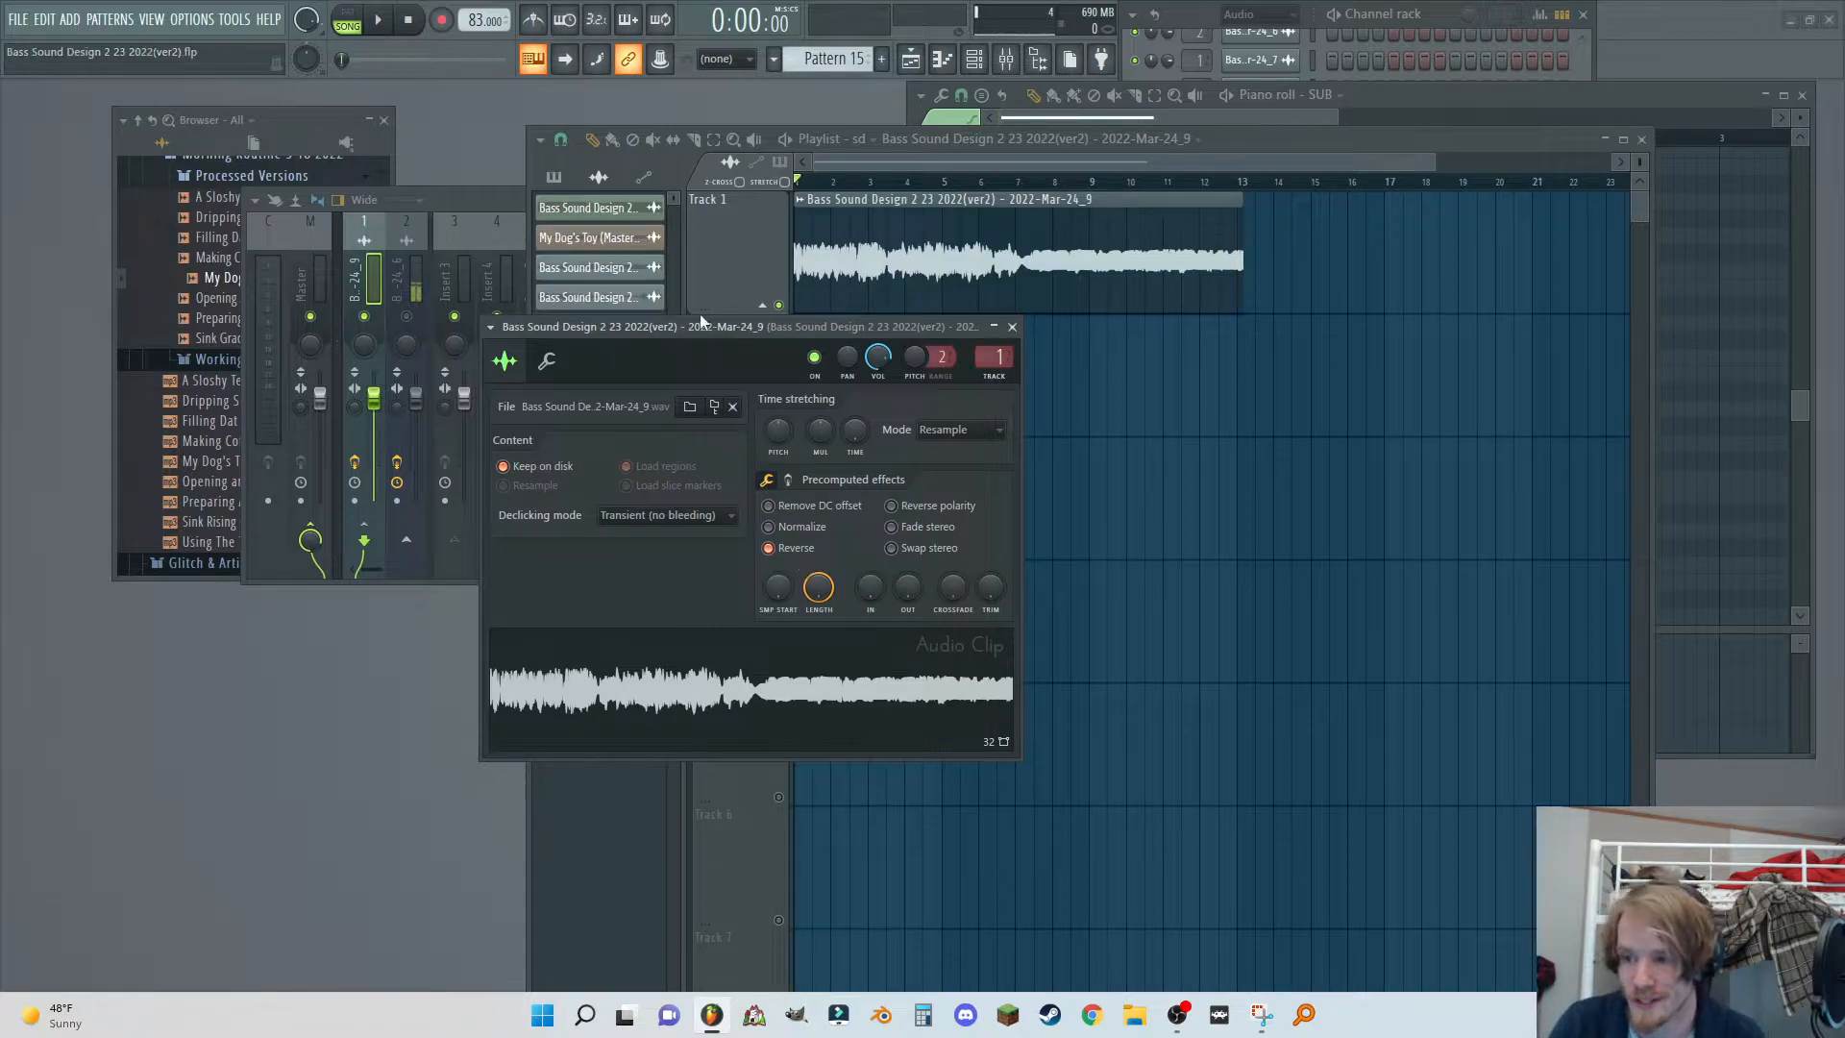
Shorten the reversed clip to a tiny looping slice, add a fade-out, and shift its sample start.
drag(726, 324, 1081, 352)
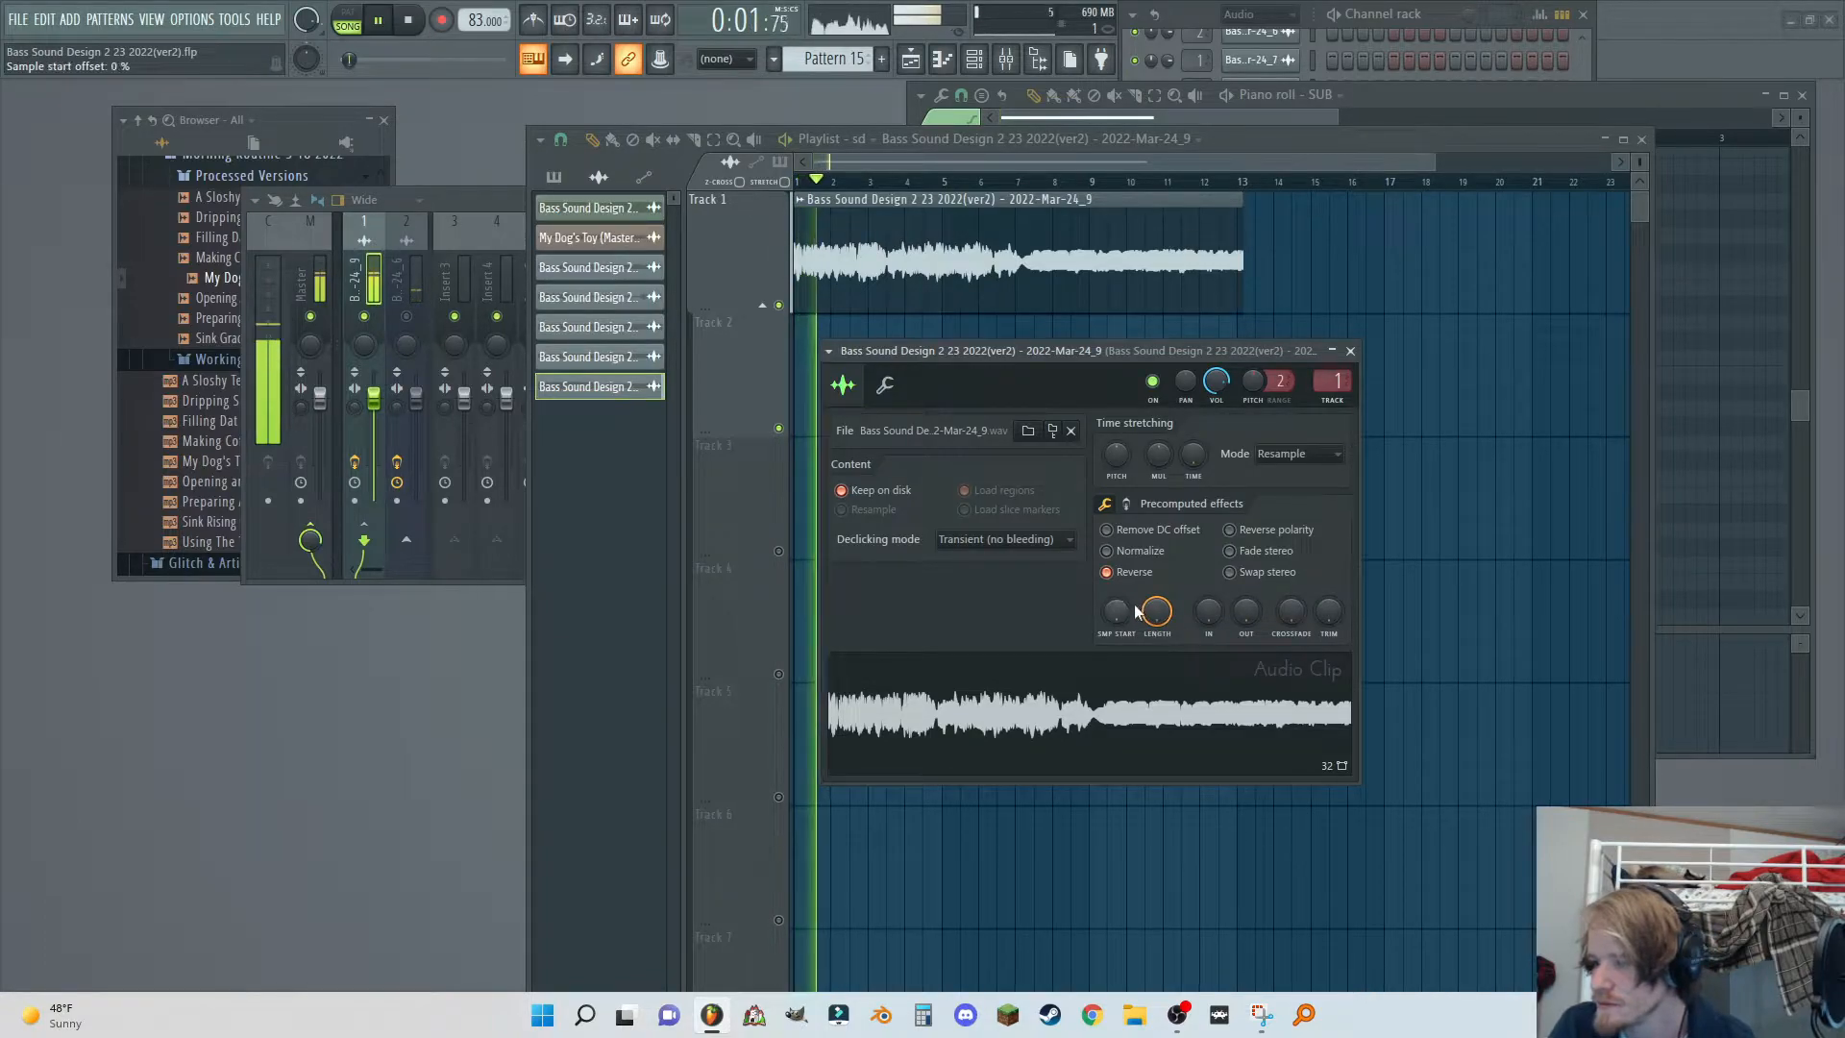
drag(1158, 613, 1239, 601)
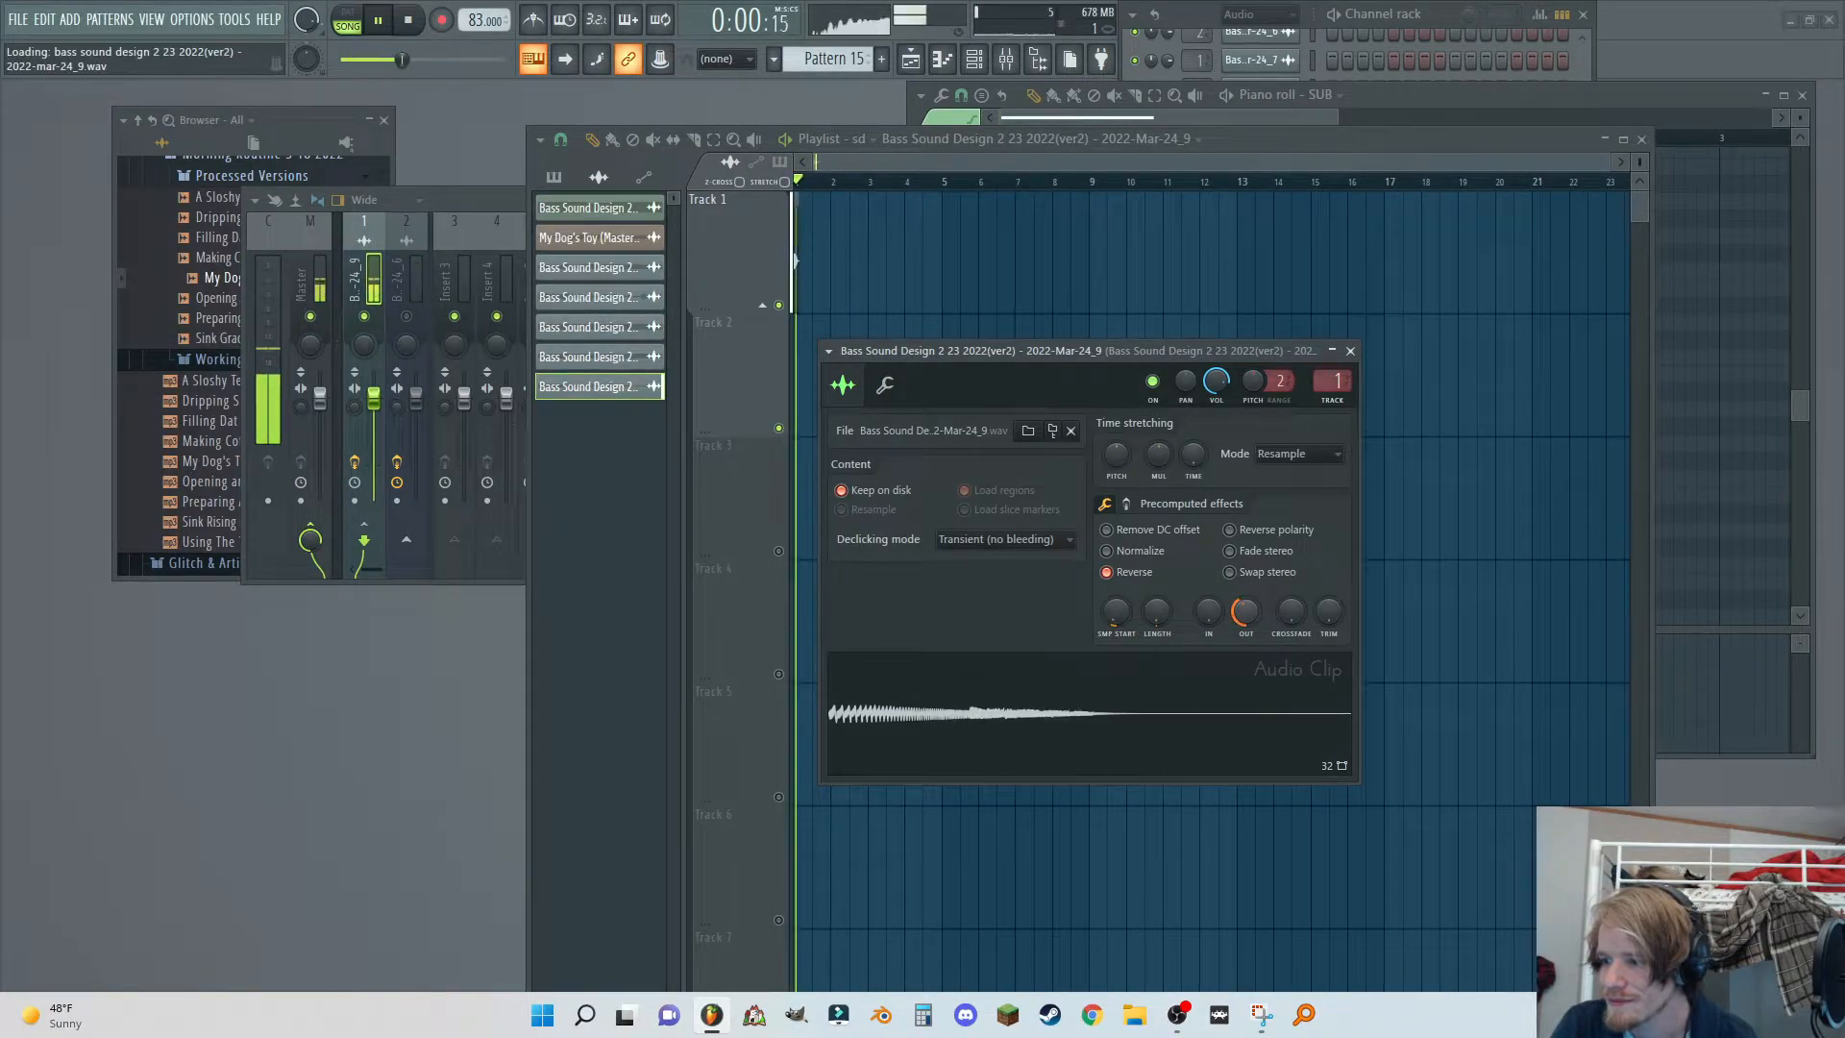
drag(1122, 612, 1122, 608)
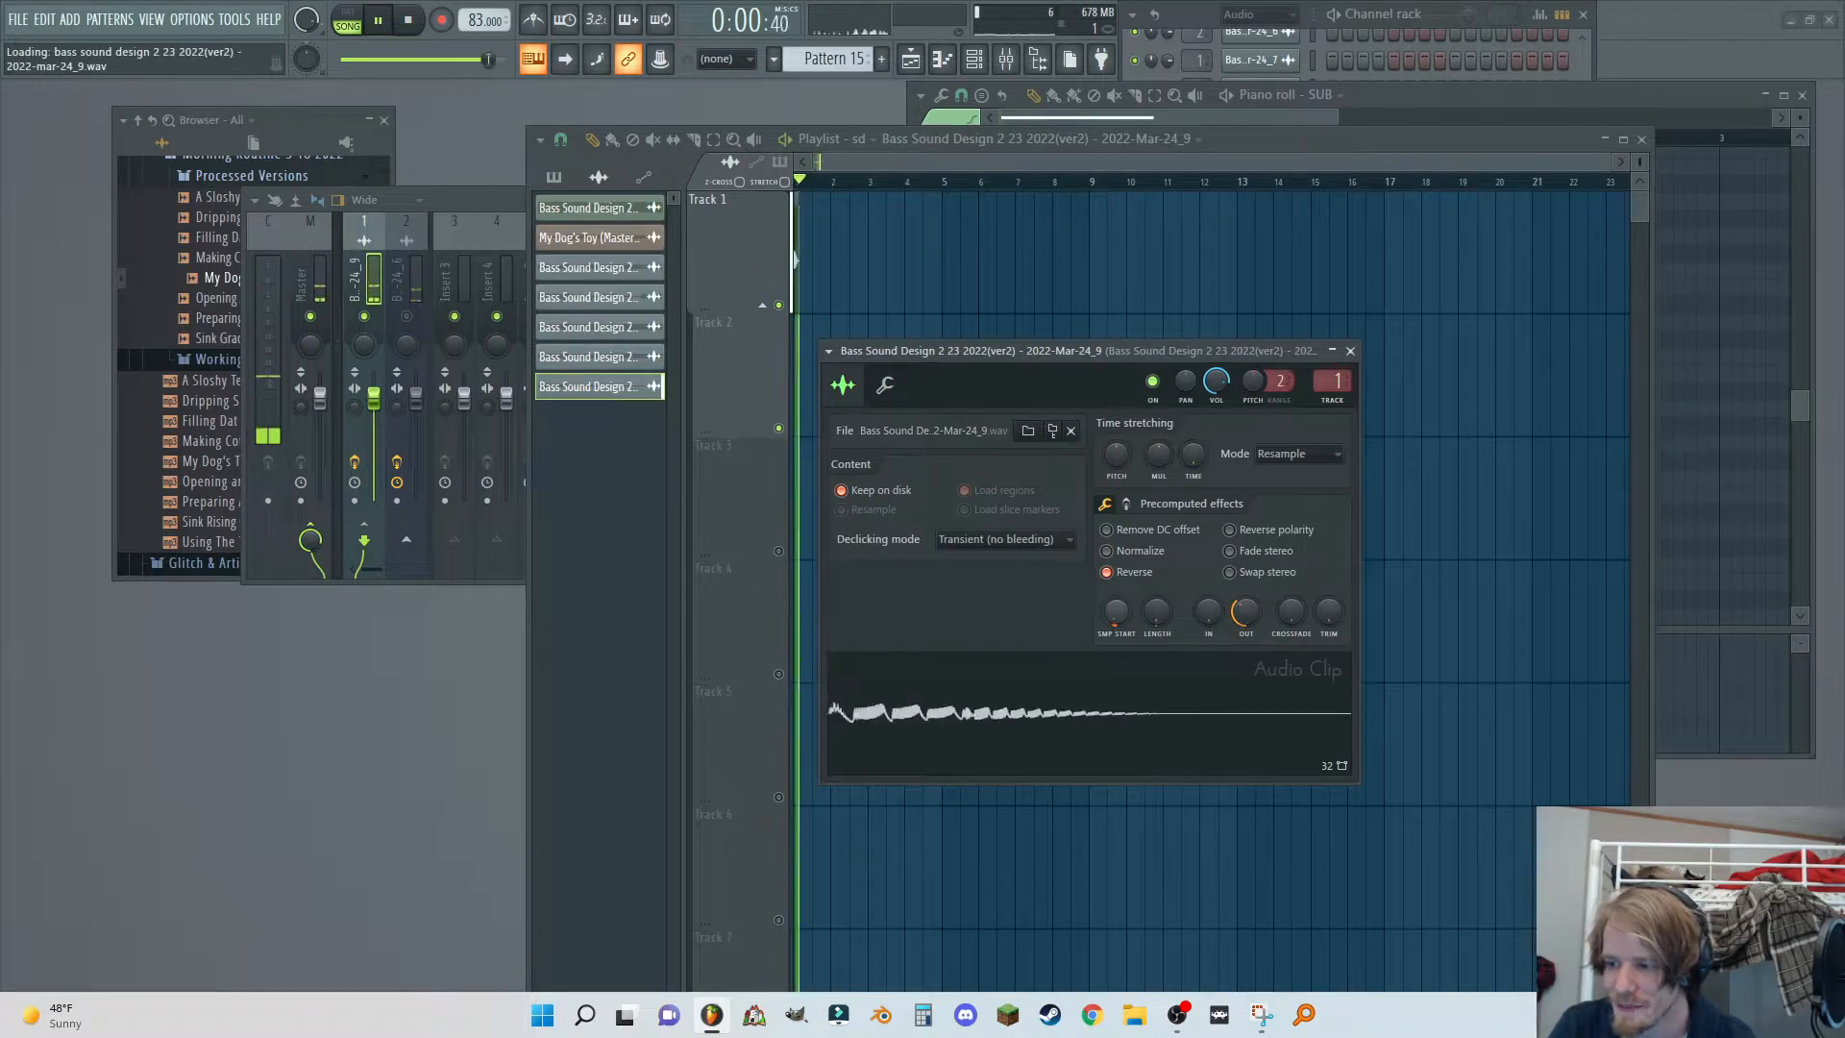
Open Edison on Insert 1, clear its old audio and start a new recording with the clip settings still reachable.
click(424, 284)
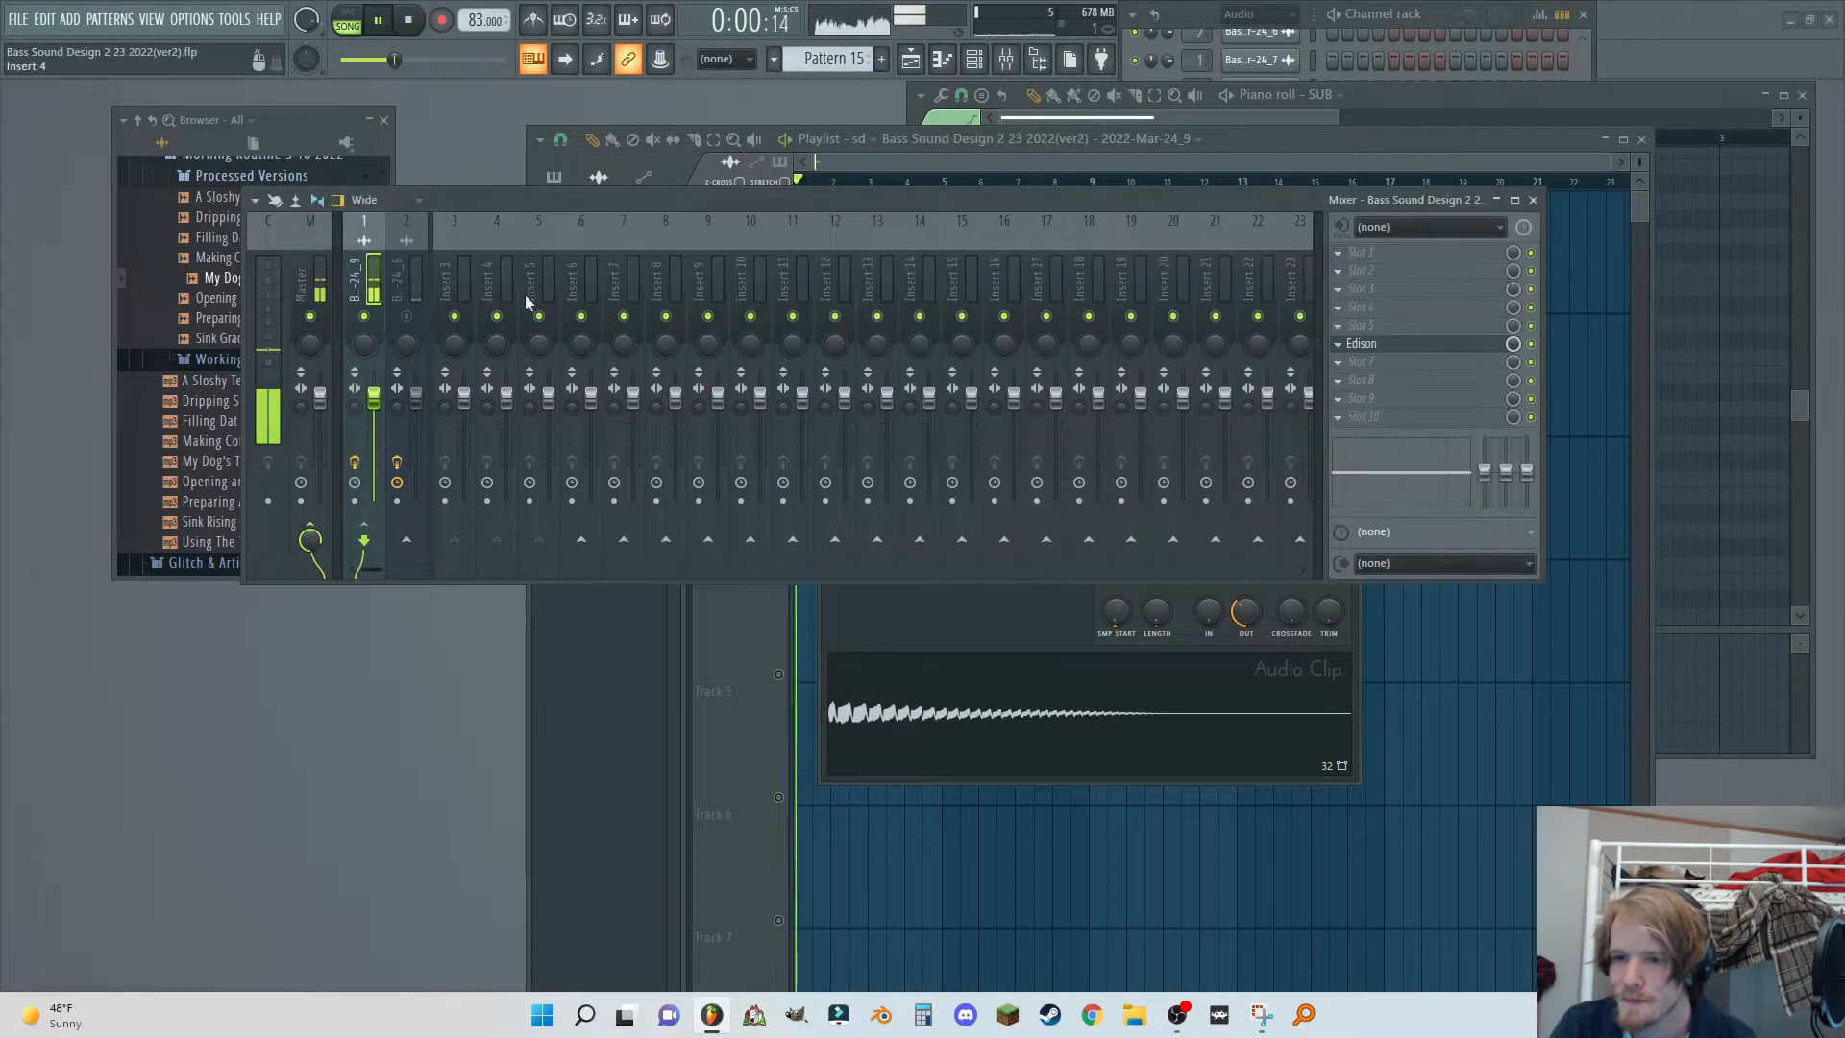
click(1411, 348)
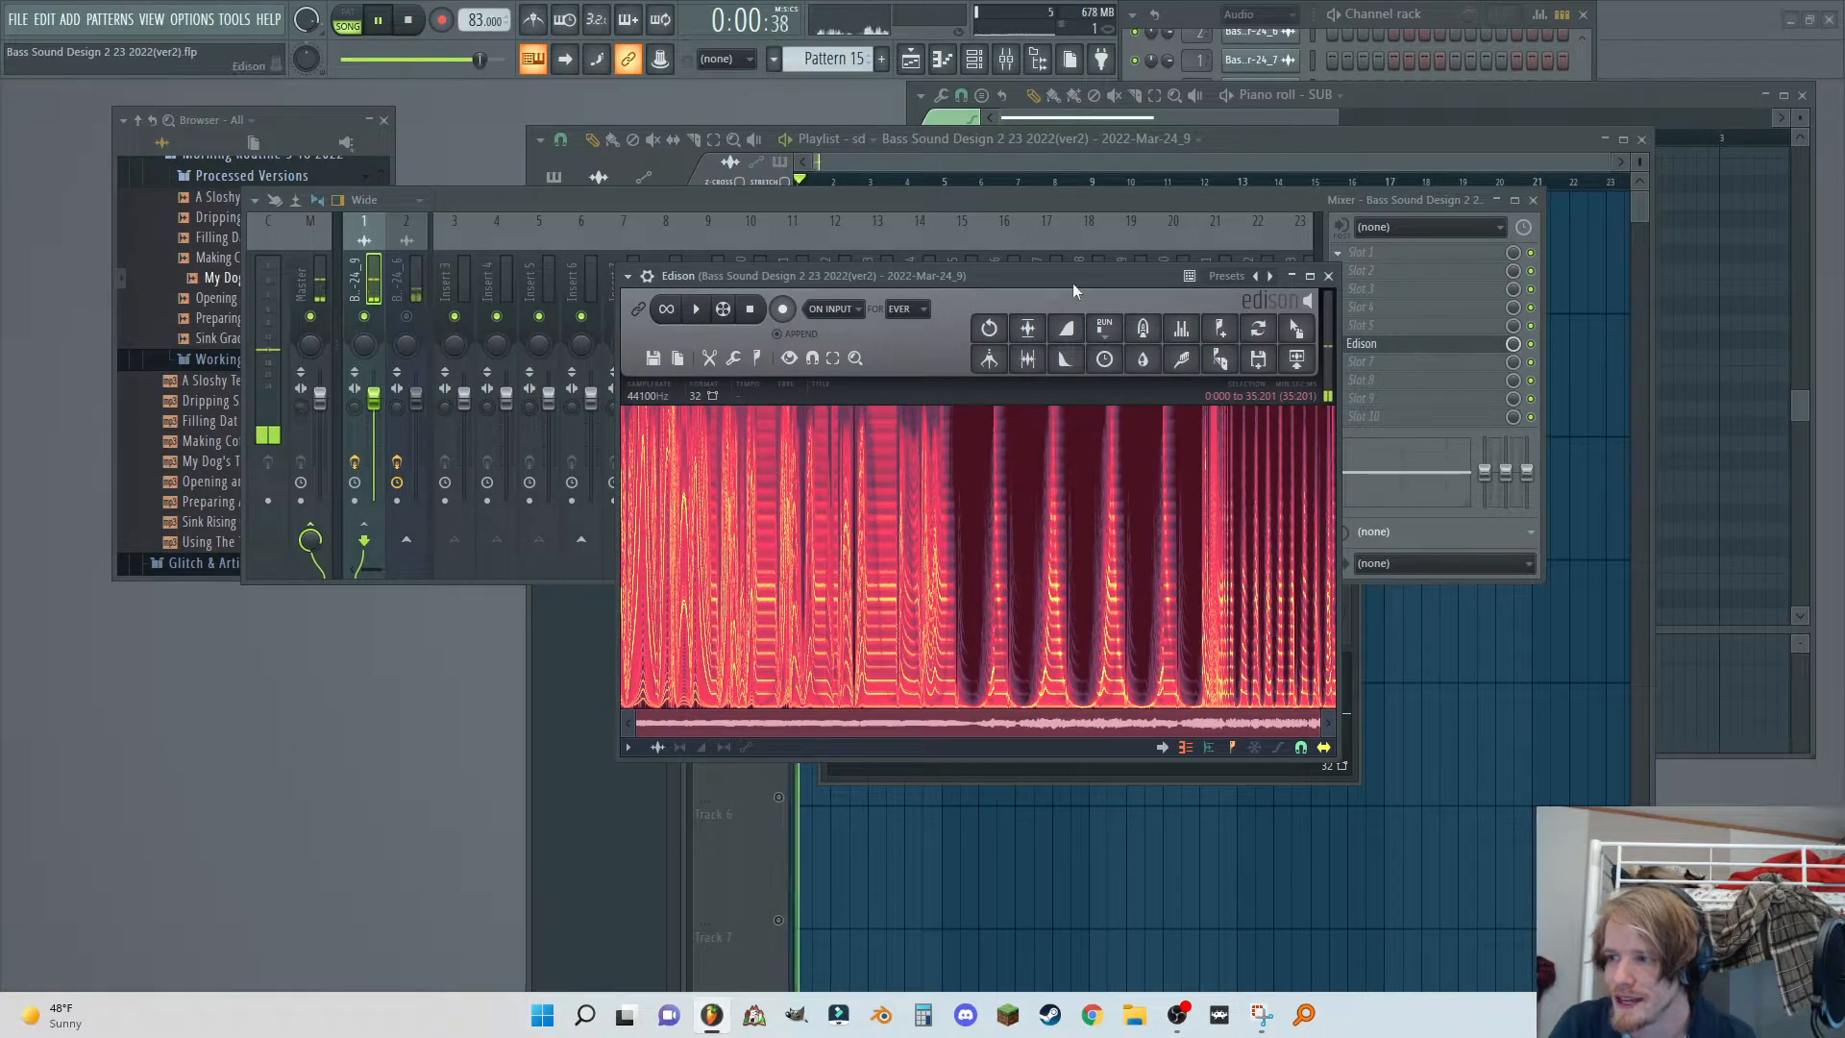
key(Delete)
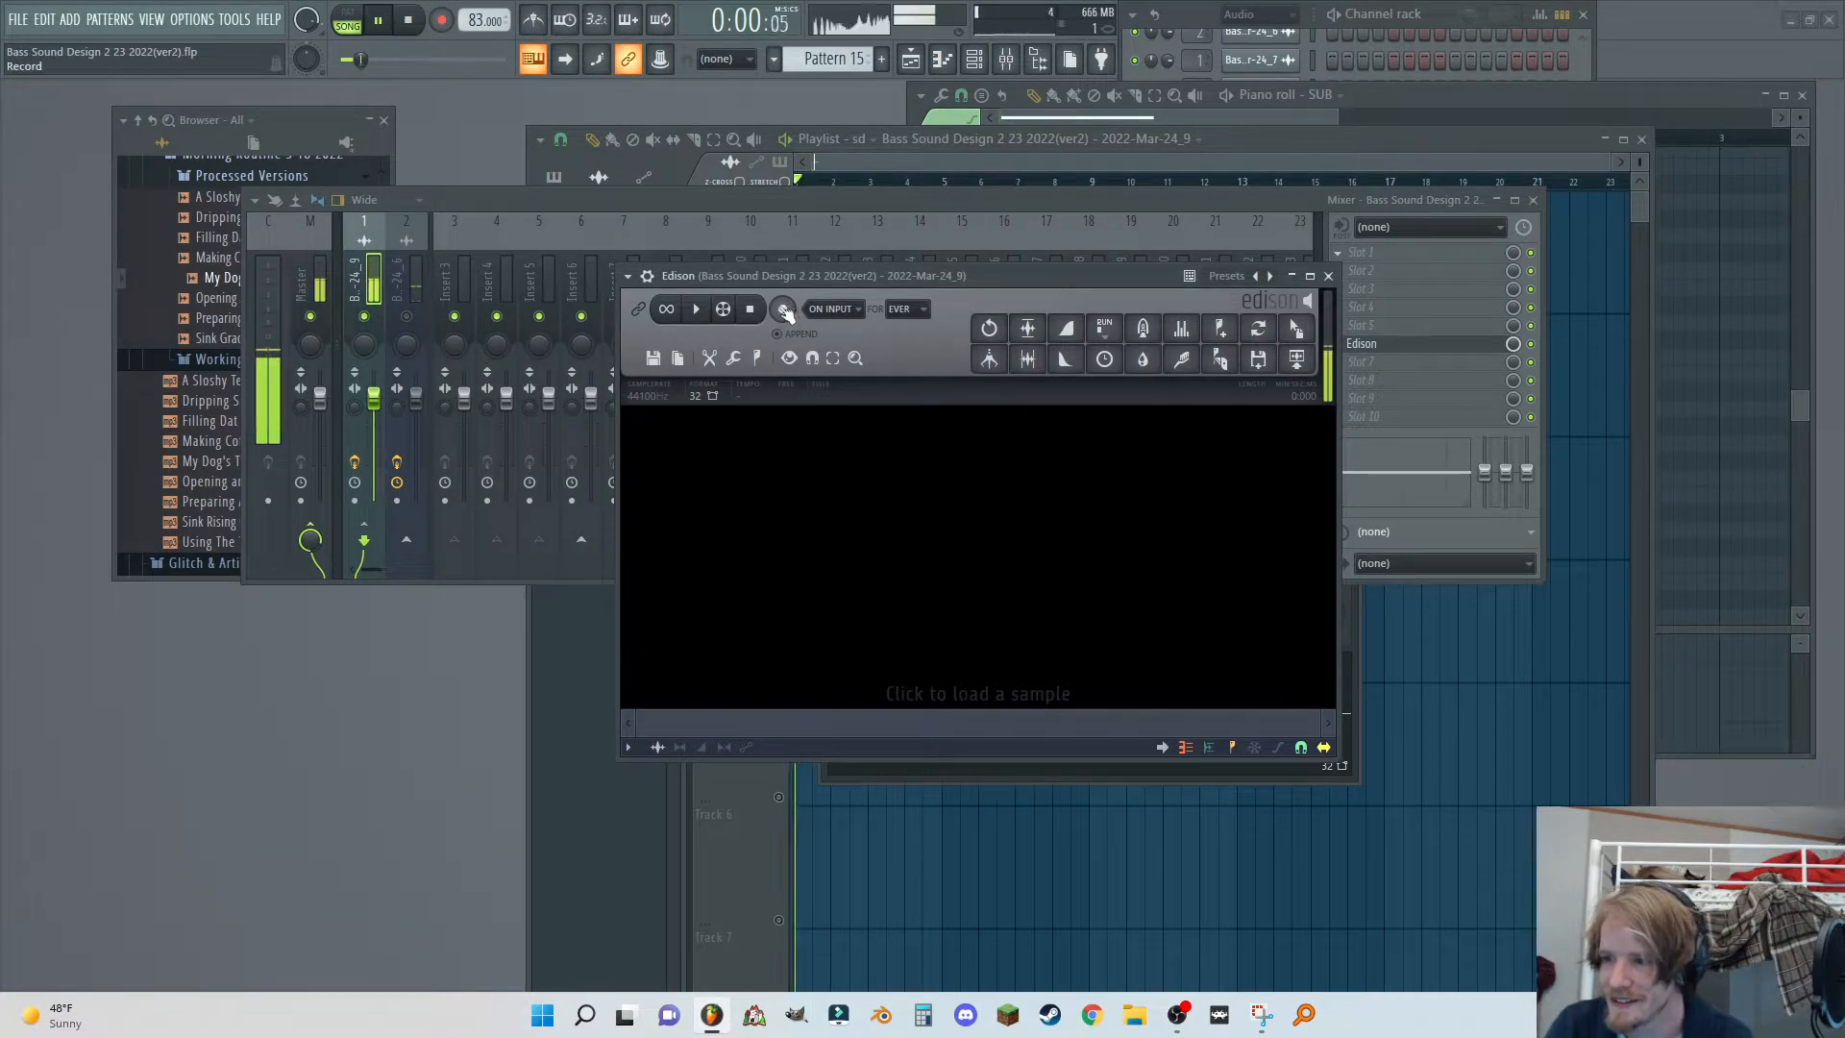
click(783, 309)
drag(924, 268, 465, 178)
Sweep the clip's sample start and end offsets while Edison records the looping slice.
click(1127, 619)
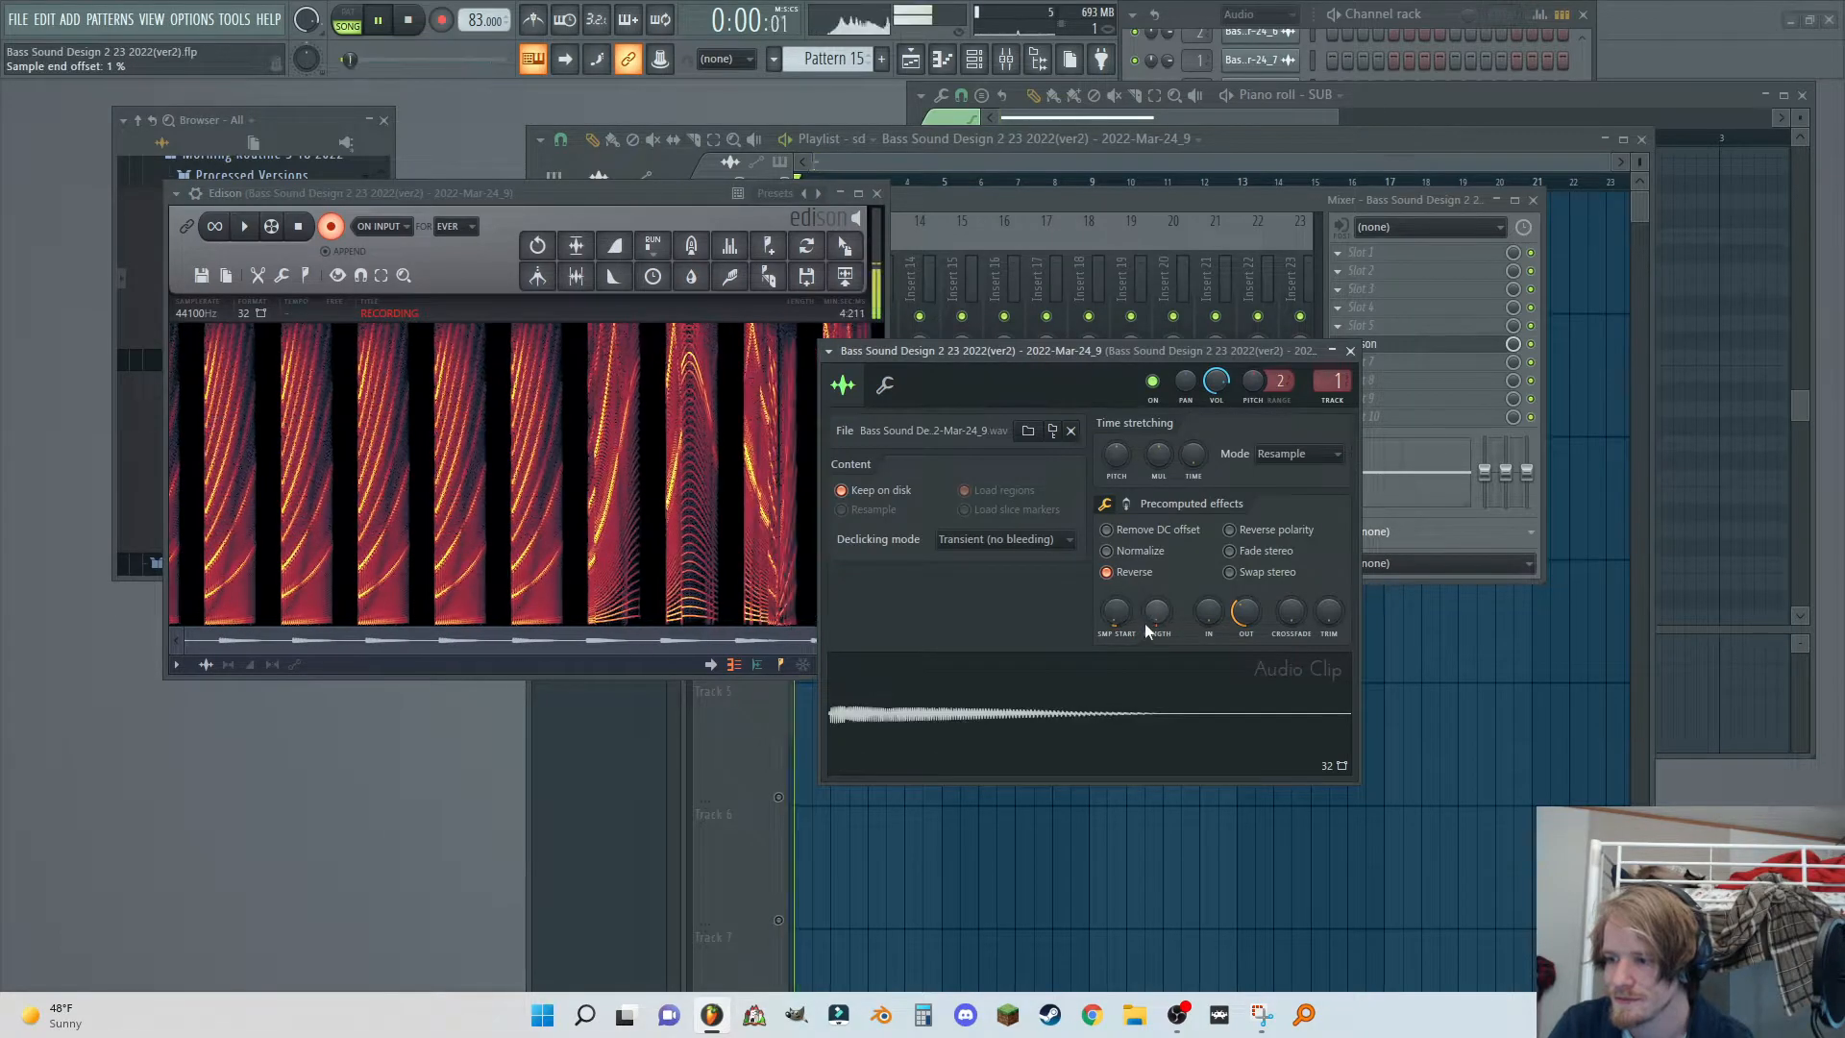
mouse_move(1116, 620)
mouse_down()
mouse_move(1117, 558)
mouse_move(1121, 642)
mouse_up()
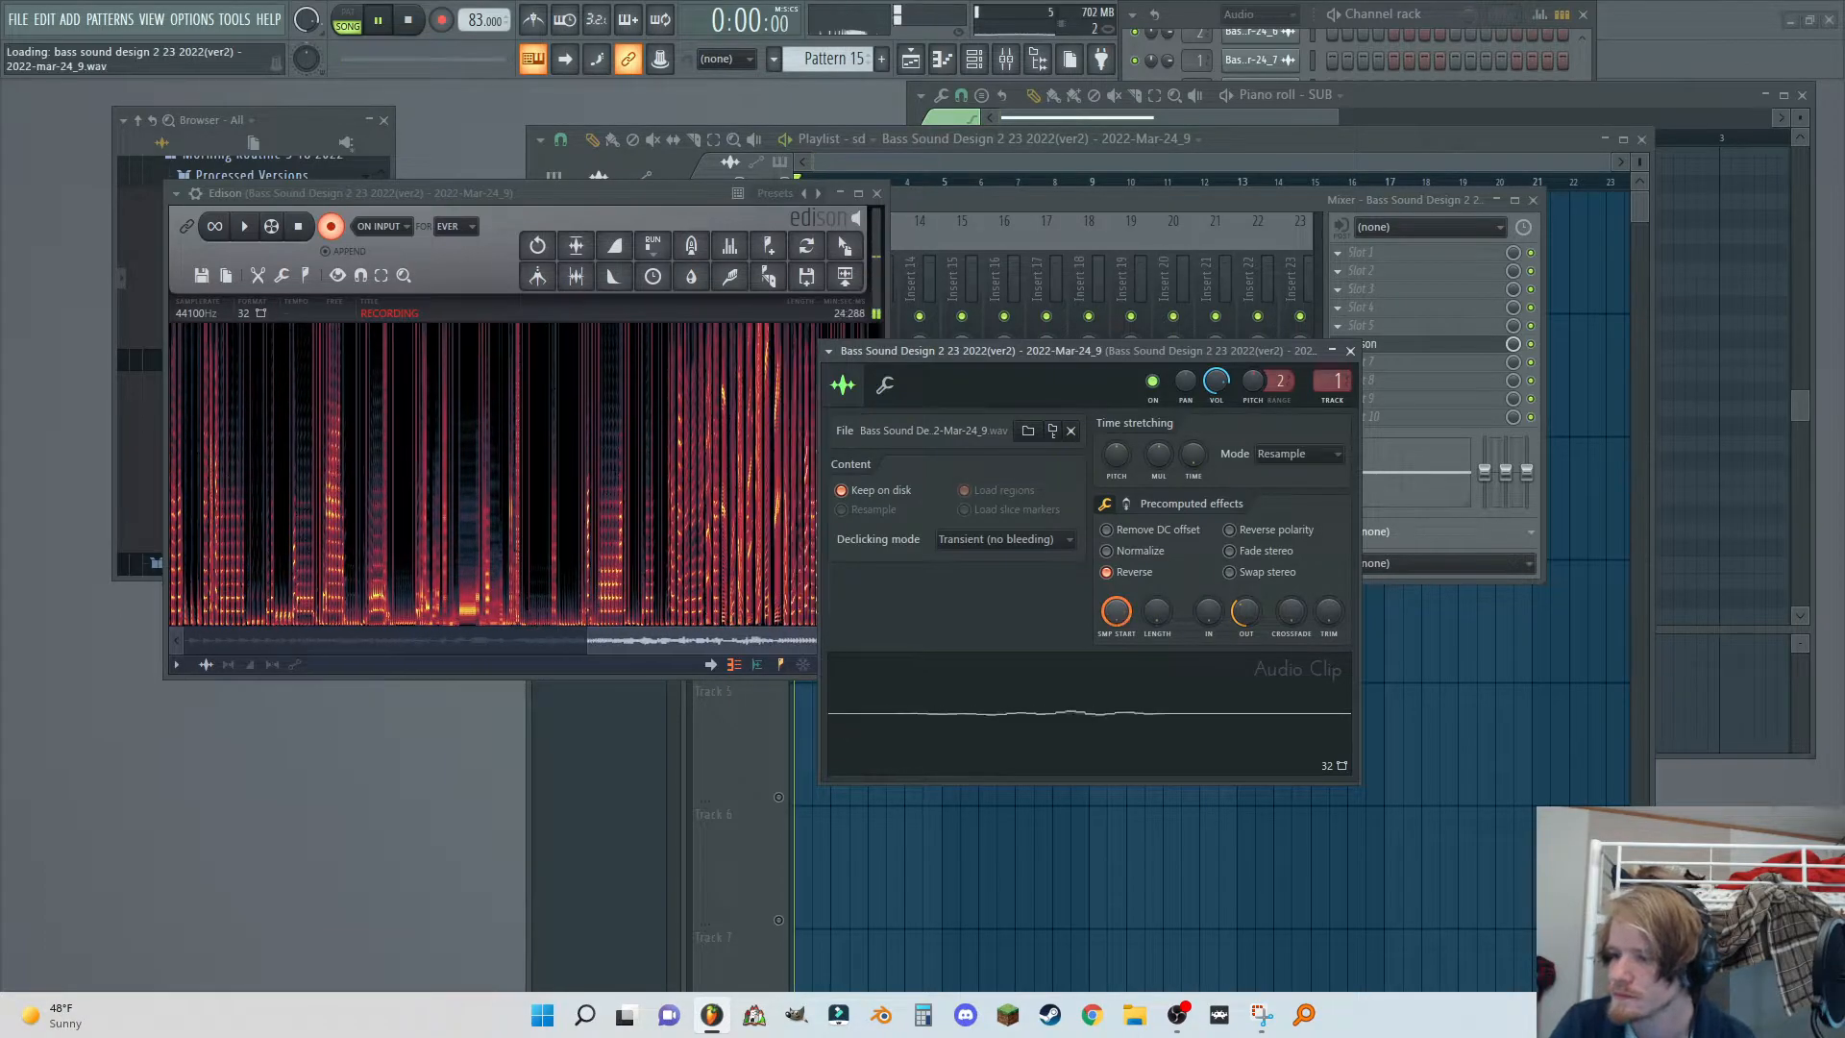
Stop recording, then send the take to the playlist and replace the clip on Track 1 with it.
click(331, 227)
drag(375, 59, 407, 60)
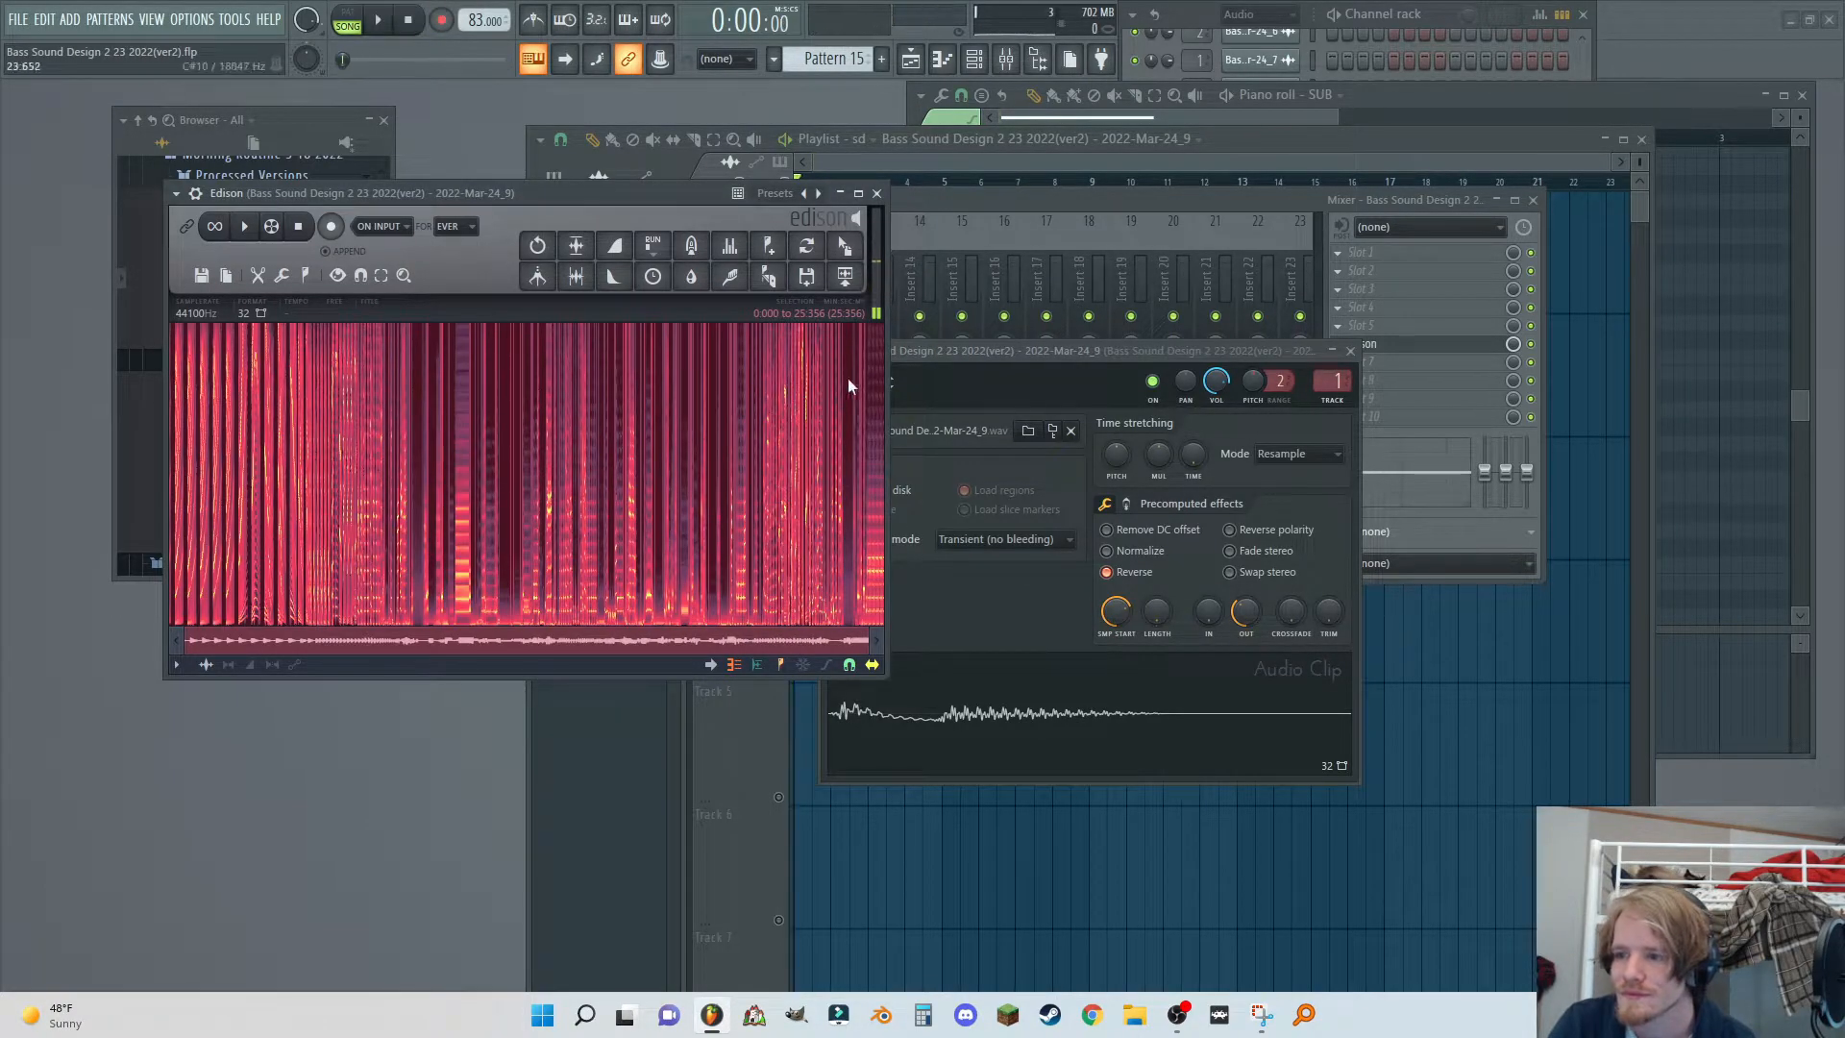
click(951, 182)
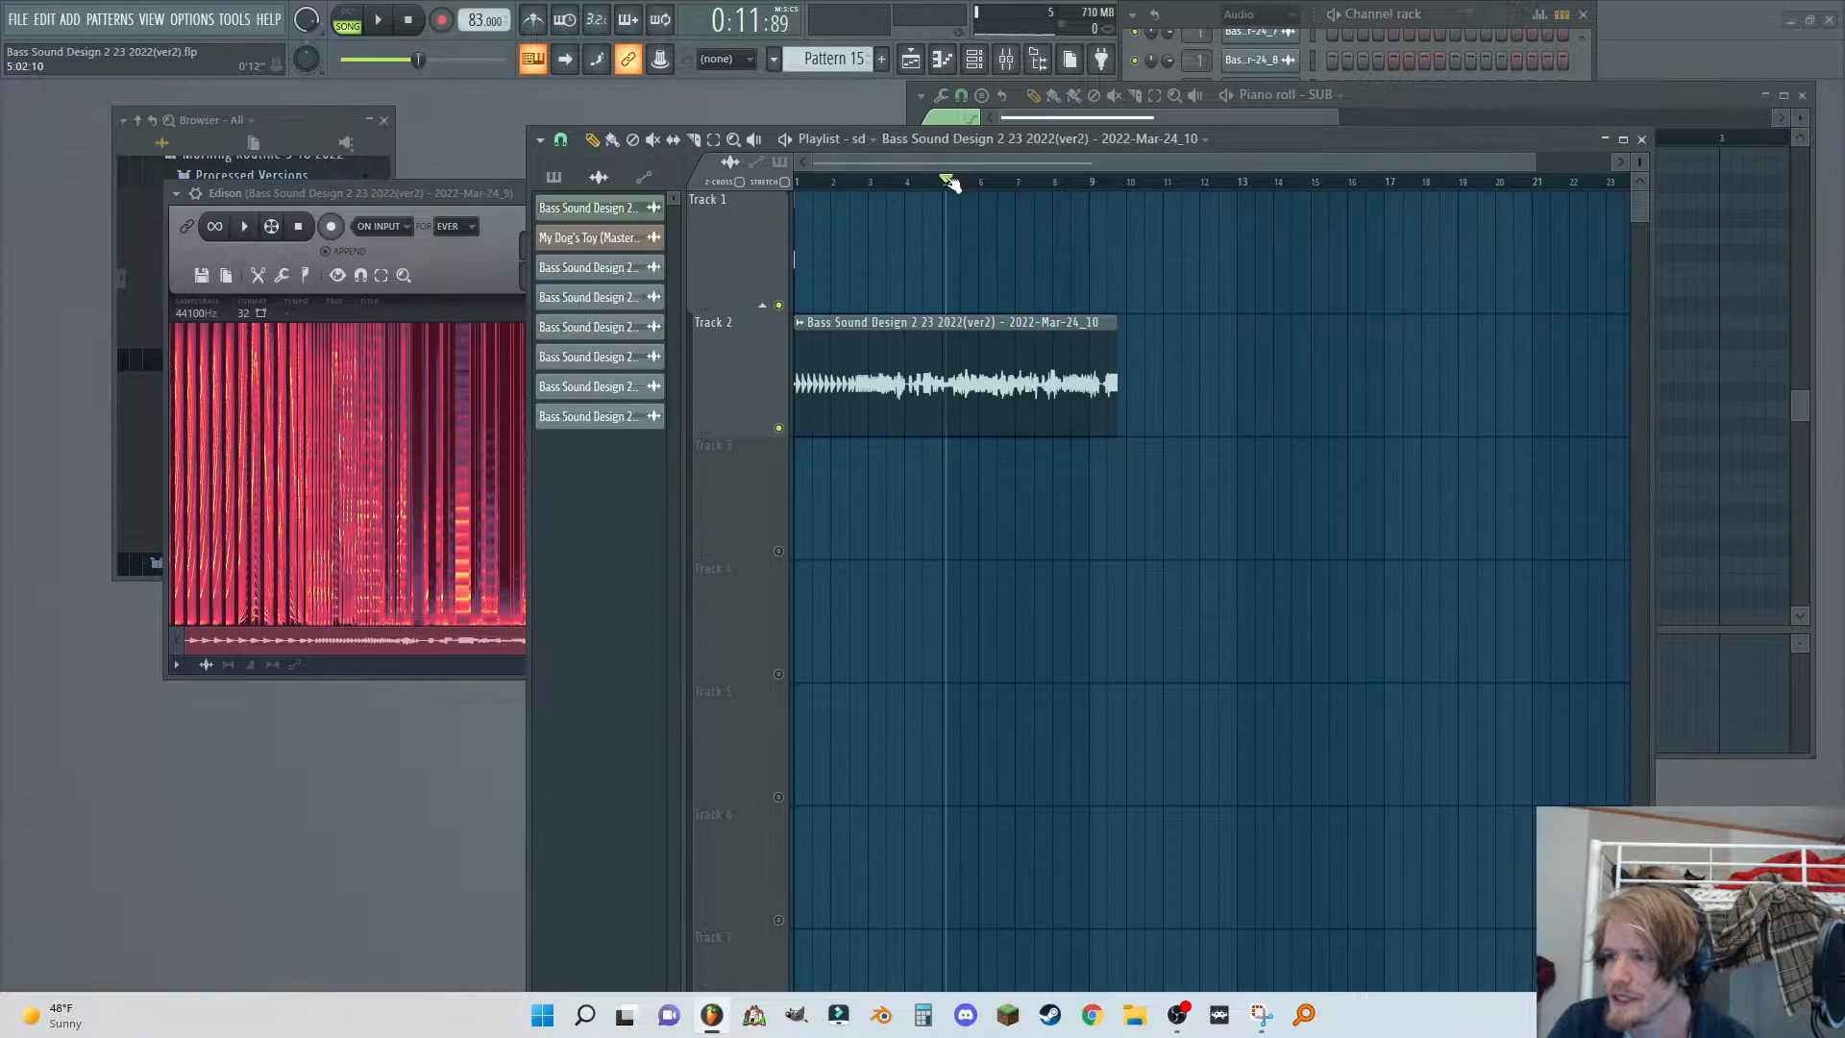
drag(900, 390, 976, 224)
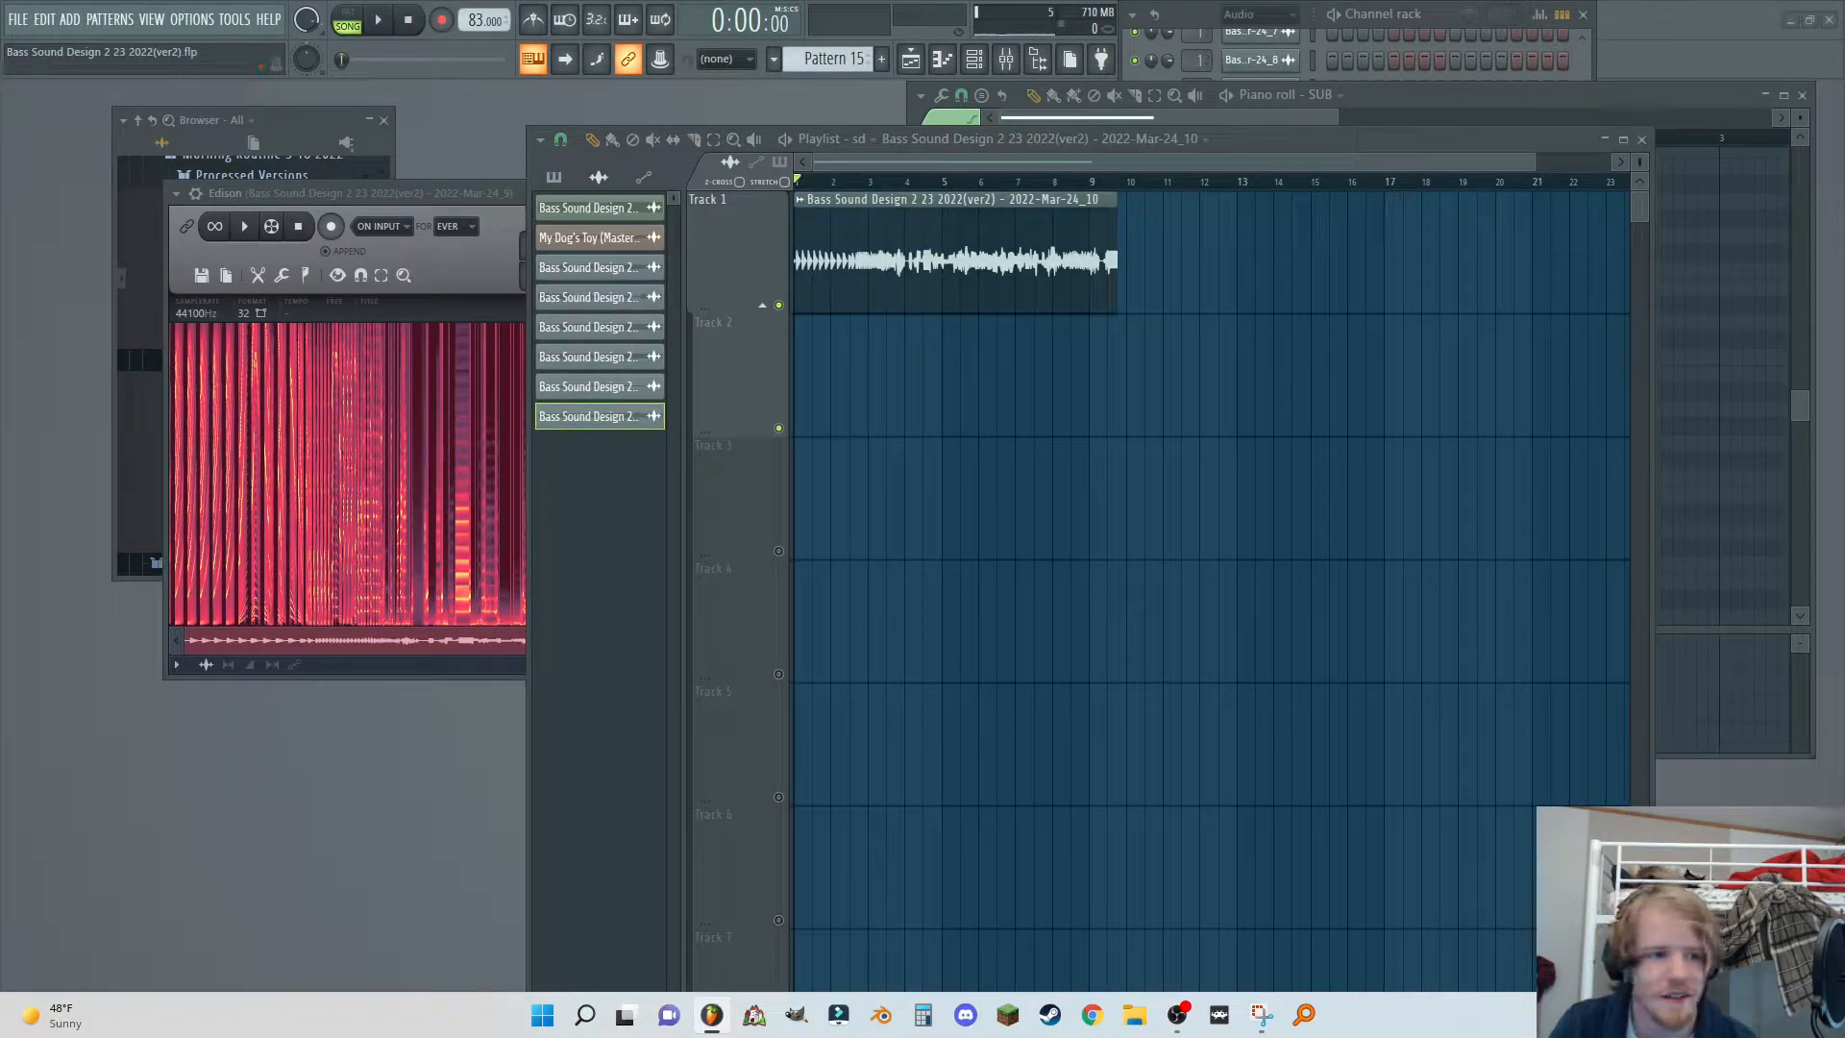
Load REFLEX free V1.1 in the second effect slot of Insert 1 and turn down its mix level.
click(1021, 60)
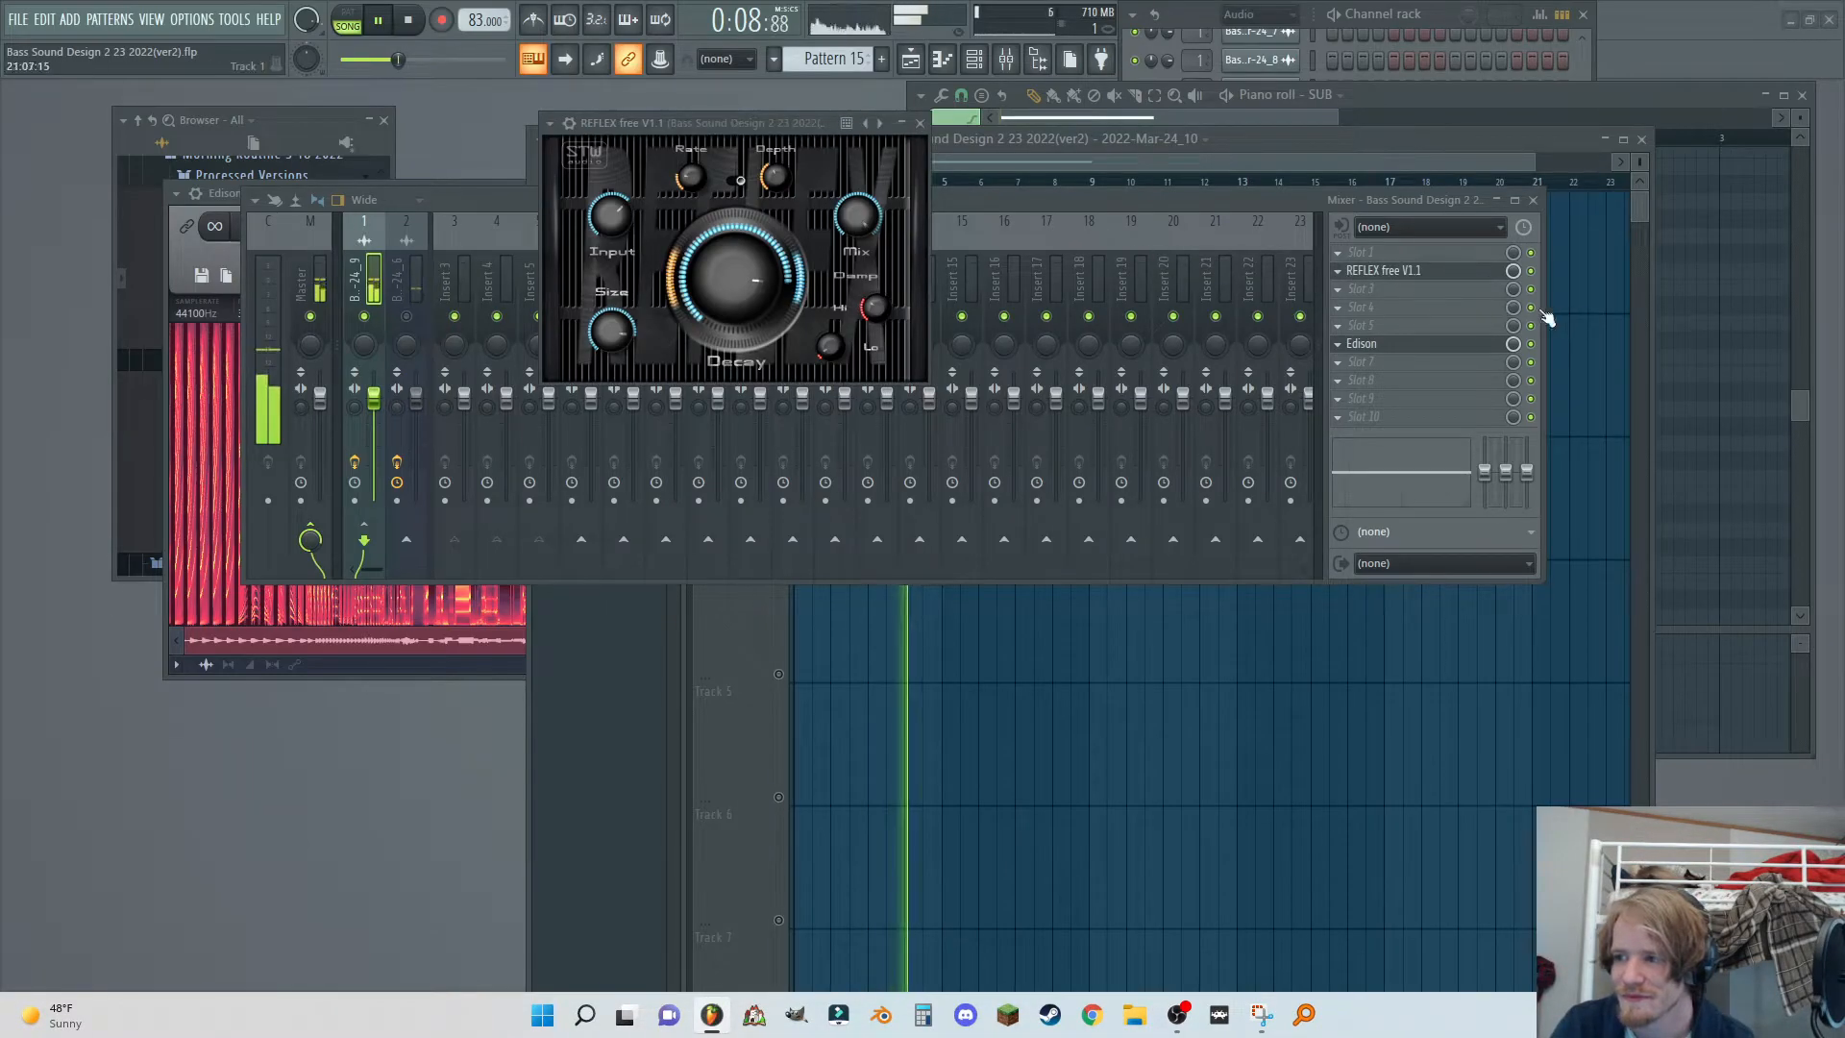
drag(1513, 274, 1509, 331)
Clear the previous take in Insert 1's Edison and record the playback through REFLEX free V1.1.
click(1368, 346)
click(1368, 346)
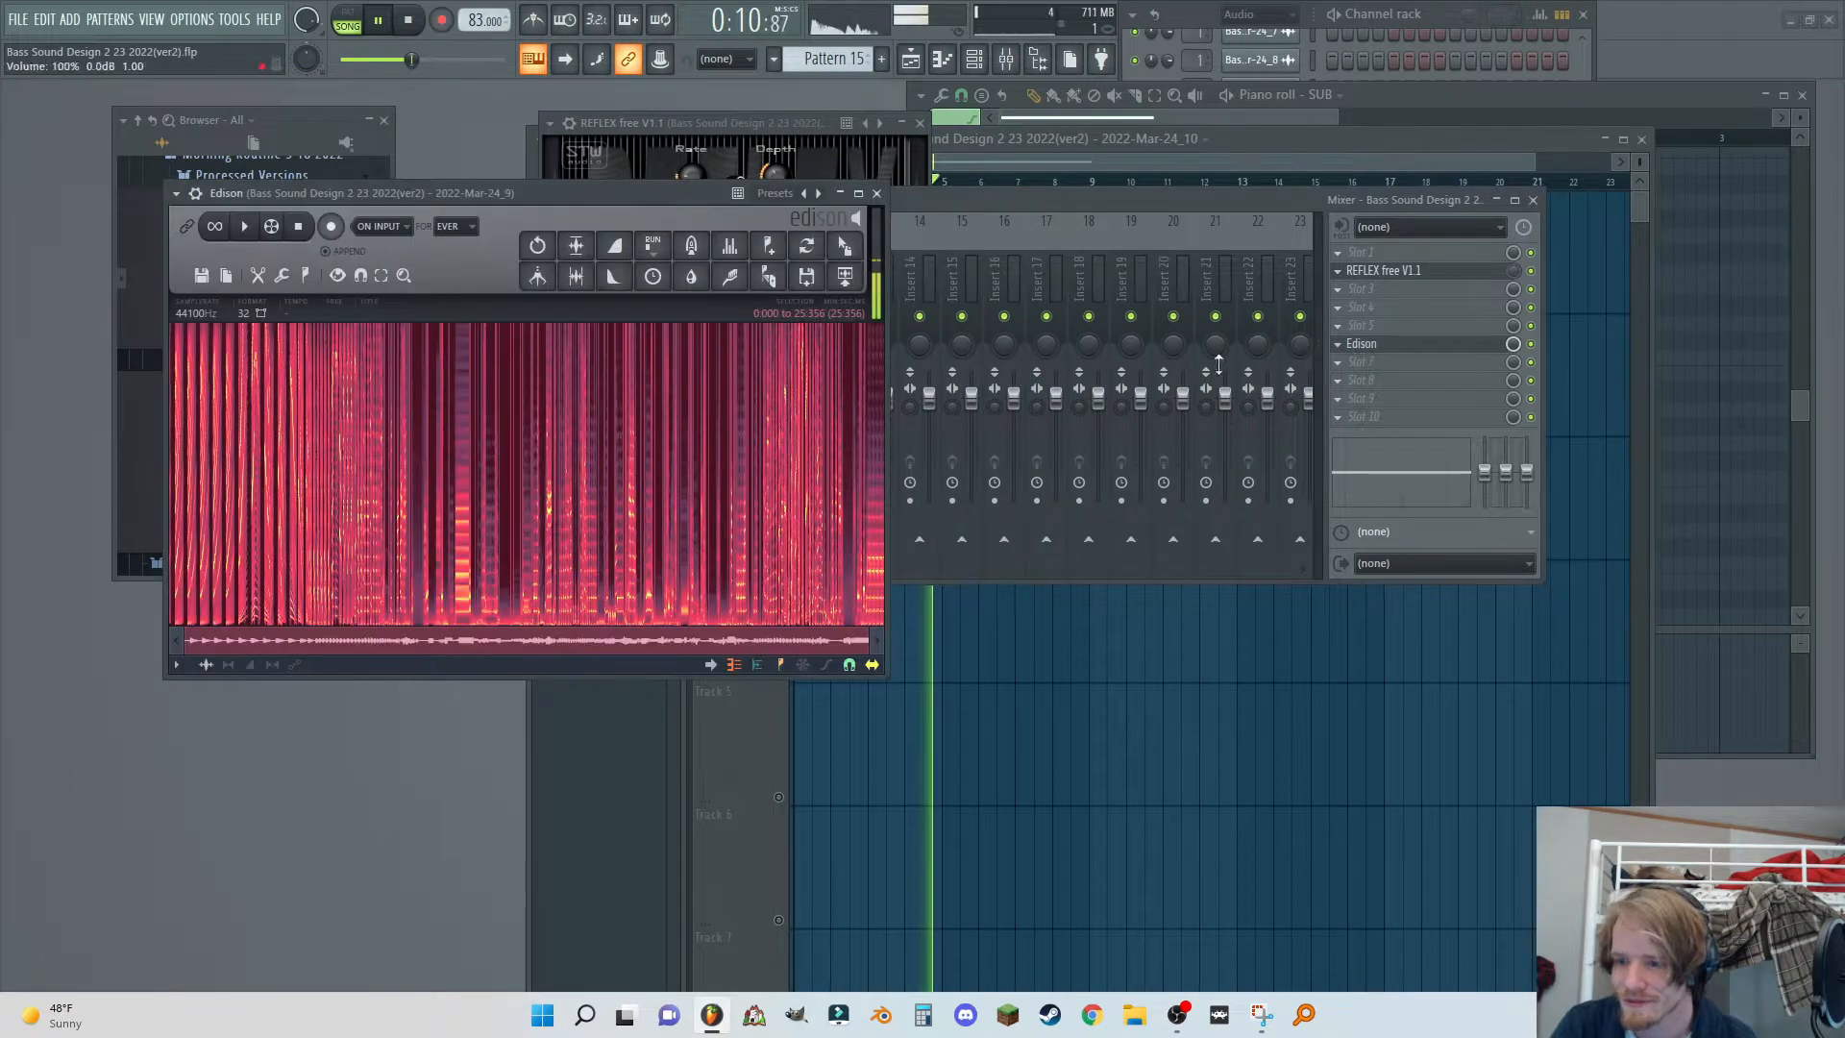
key(Delete)
click(330, 226)
Vary the REFLEX free V1.1 mix level between about 9% and 80% and its Size up to 0.95 during recording.
drag(1513, 272, 1512, 261)
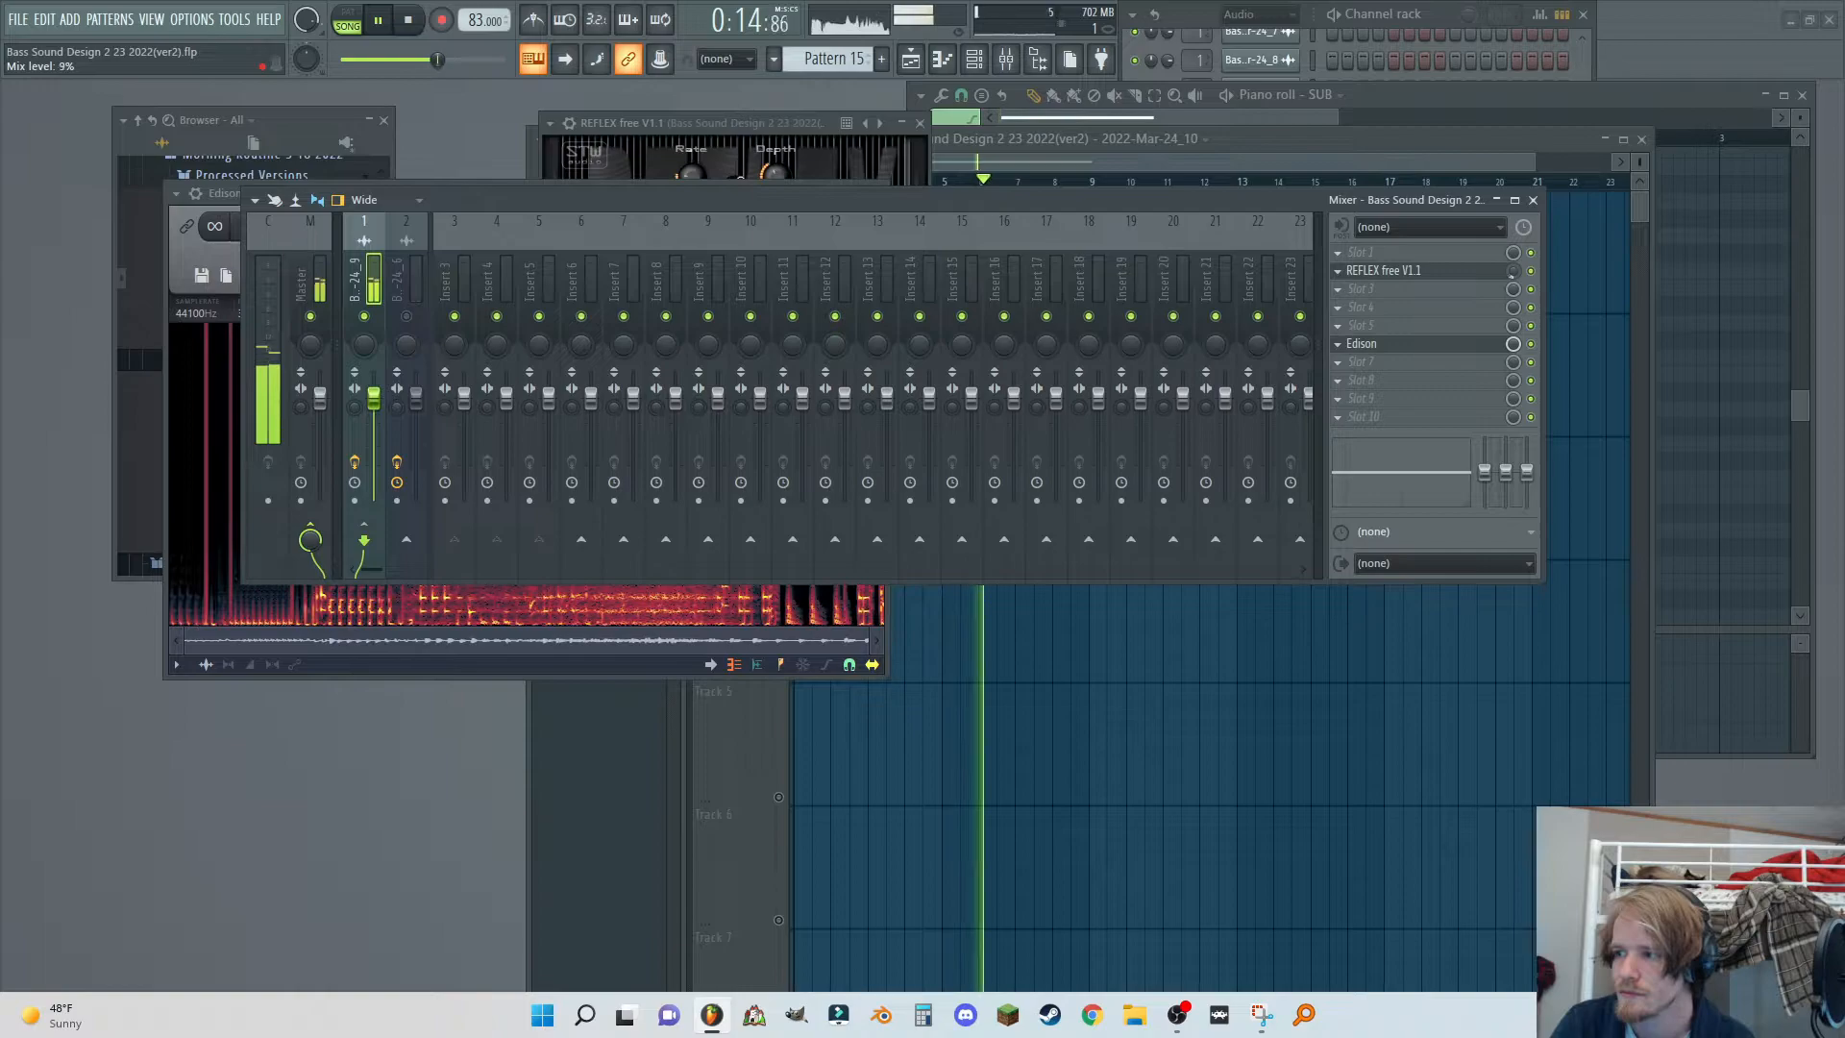
click(631, 125)
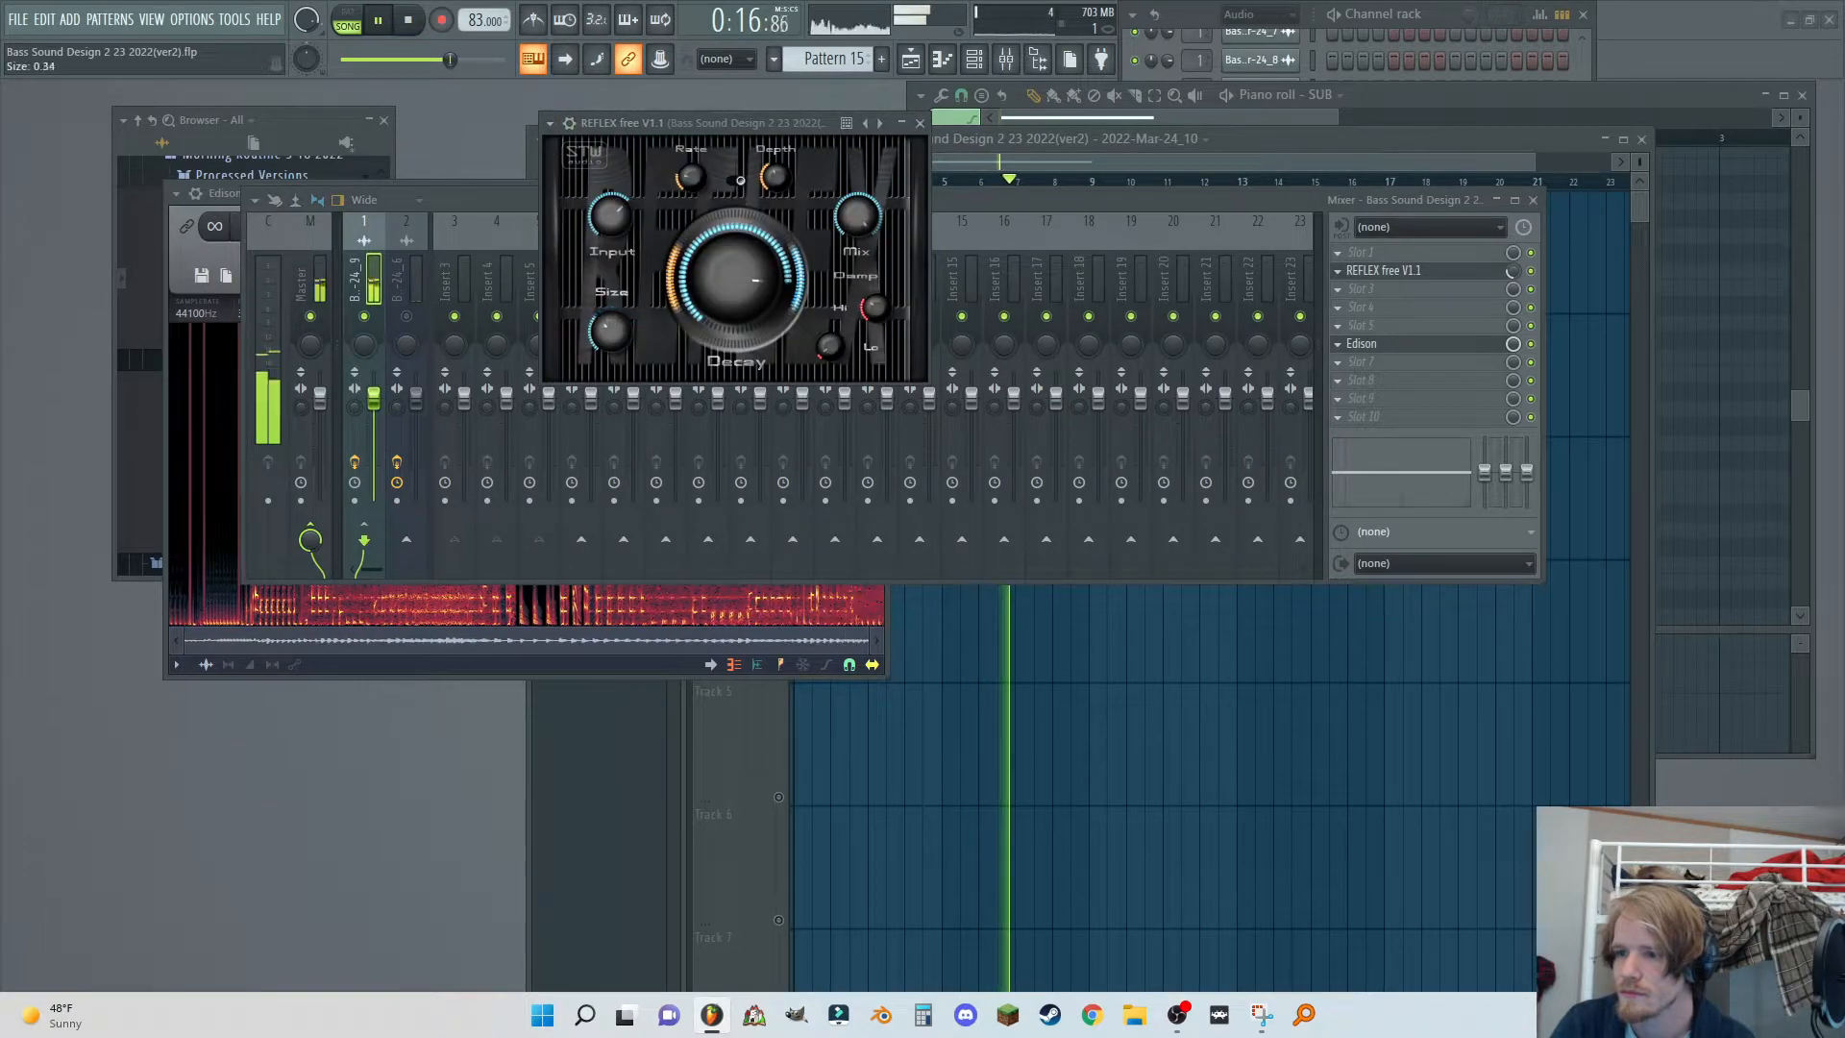
click(1514, 294)
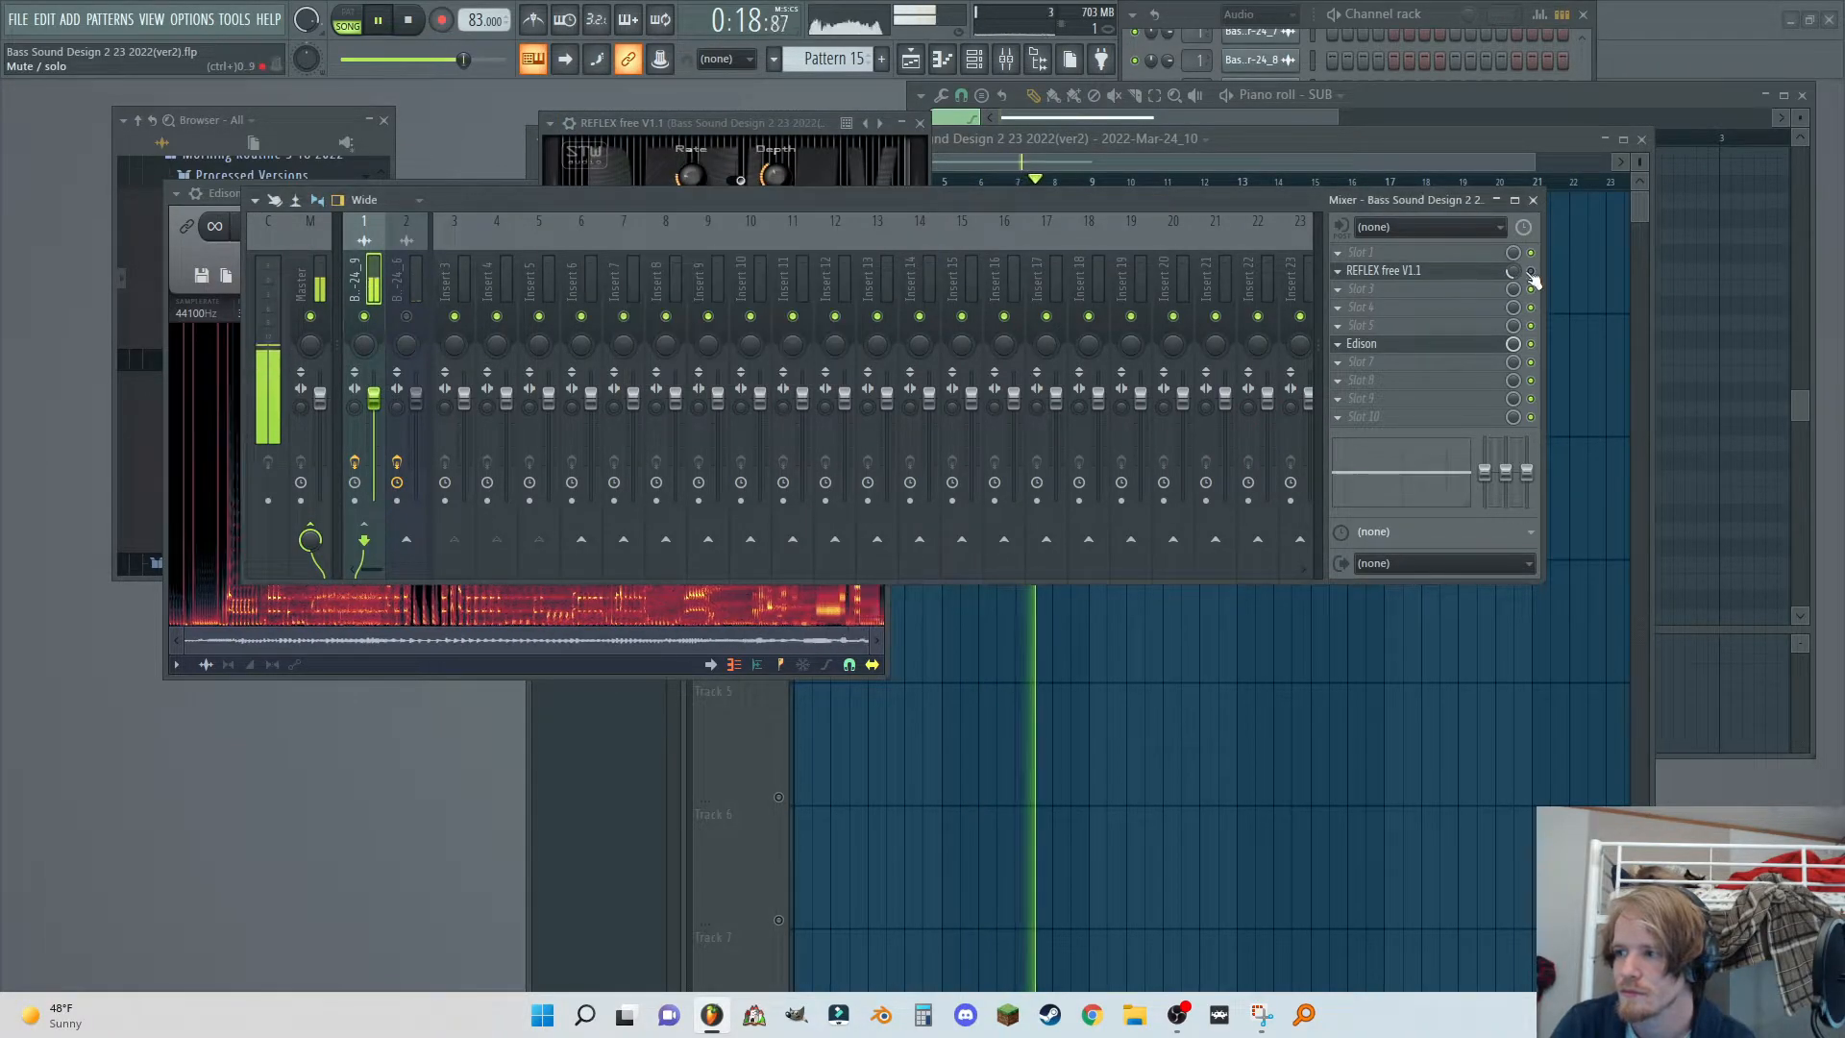
drag(1513, 272, 1514, 278)
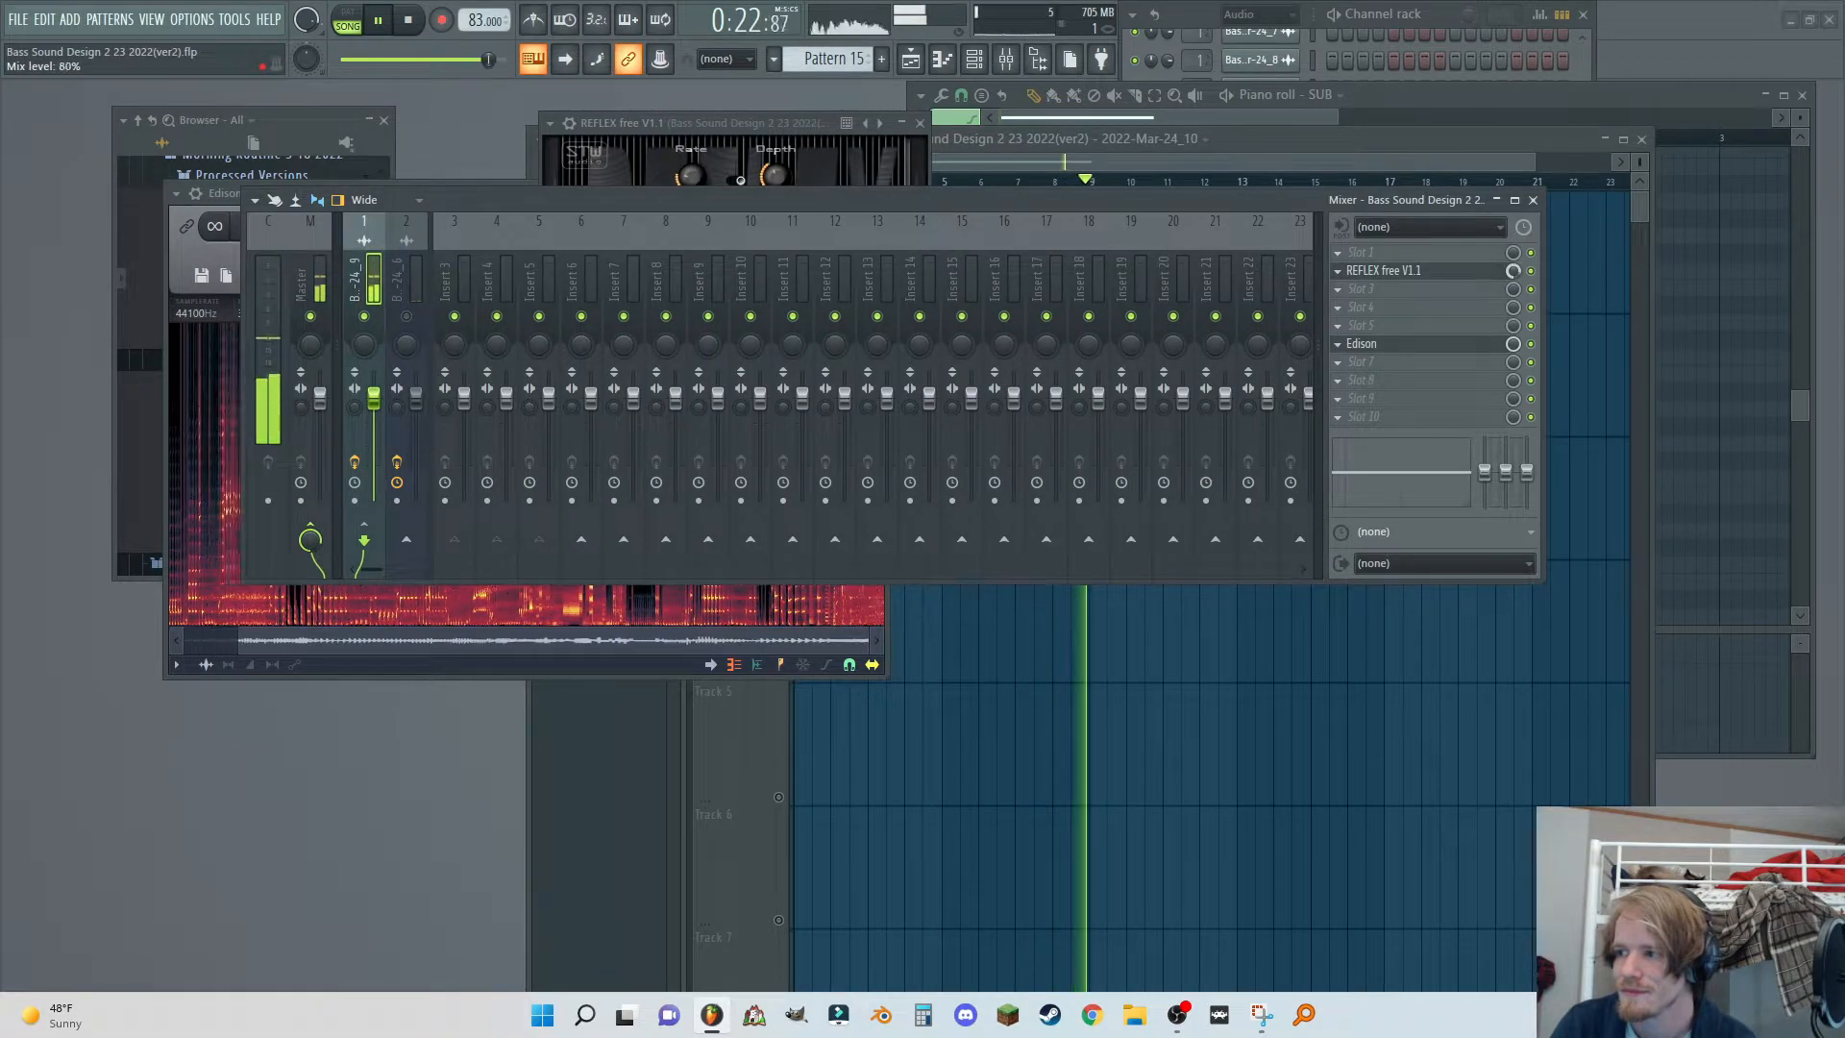
click(747, 181)
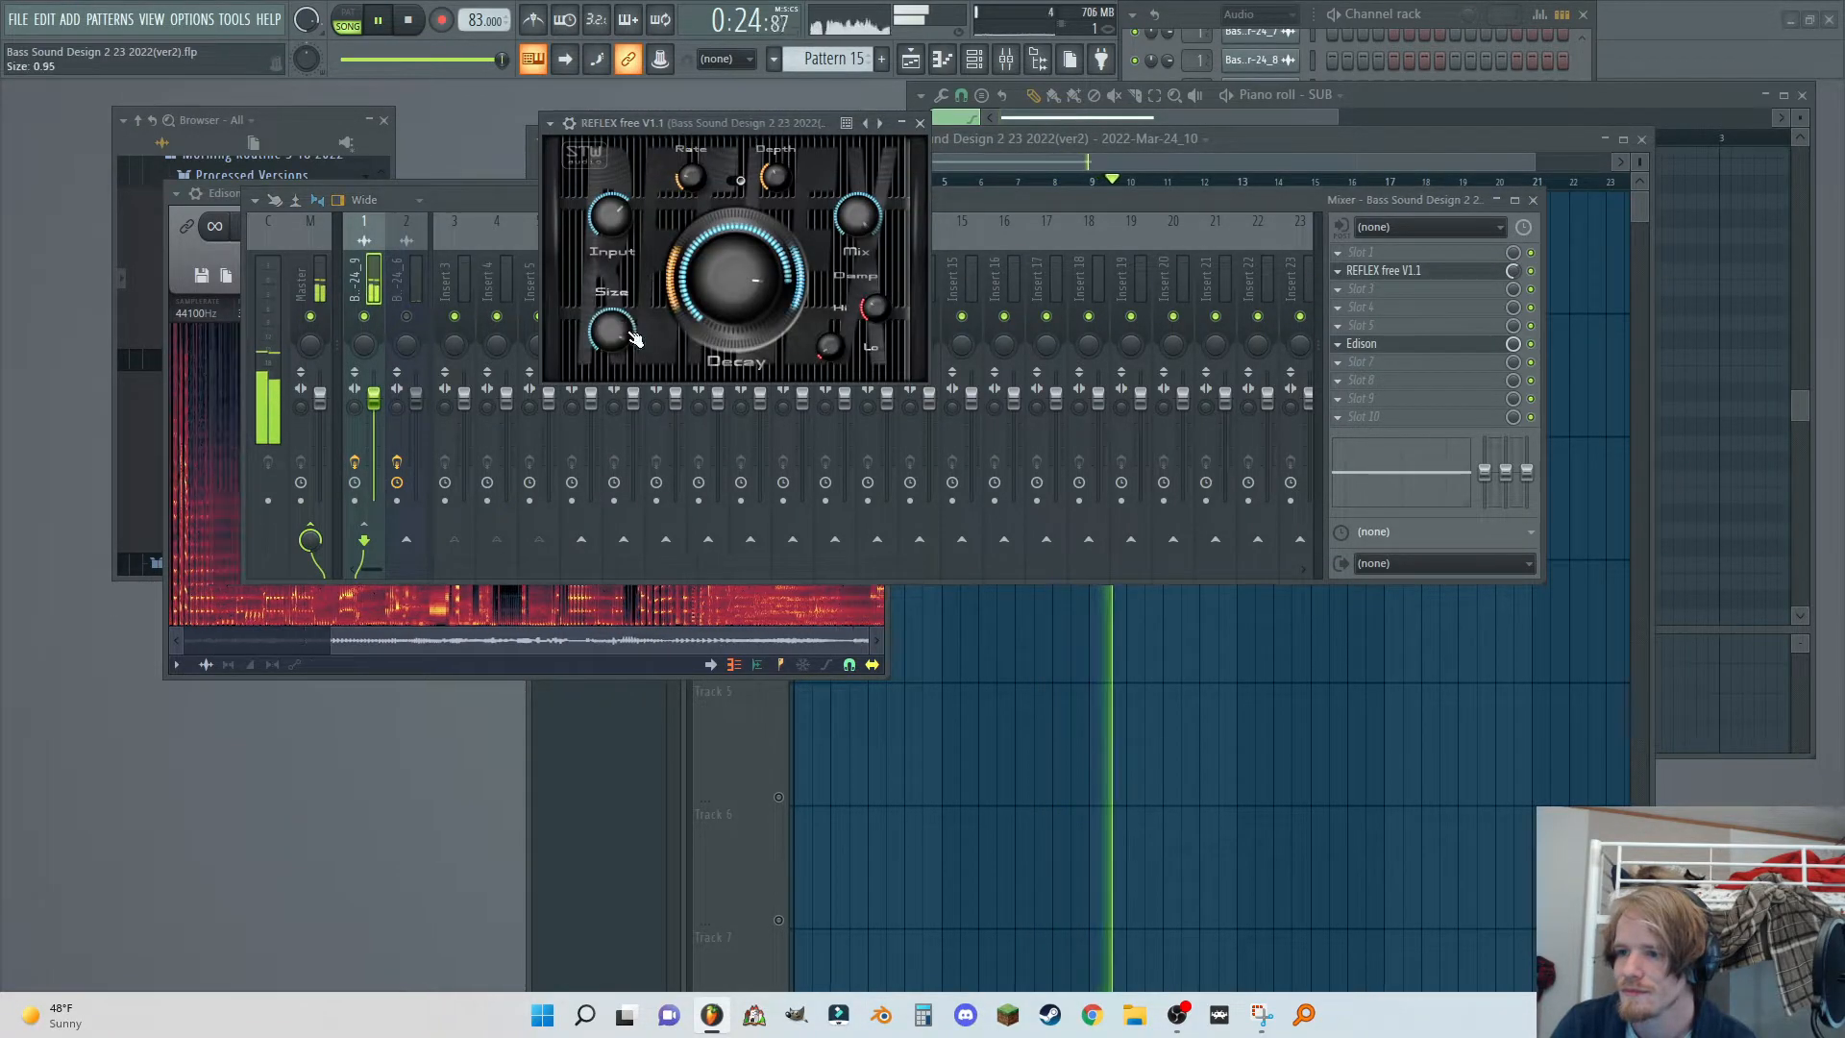
Stop the Edison recording of the REFLEX pass and send it to the playlist as an audio clip.
click(1393, 347)
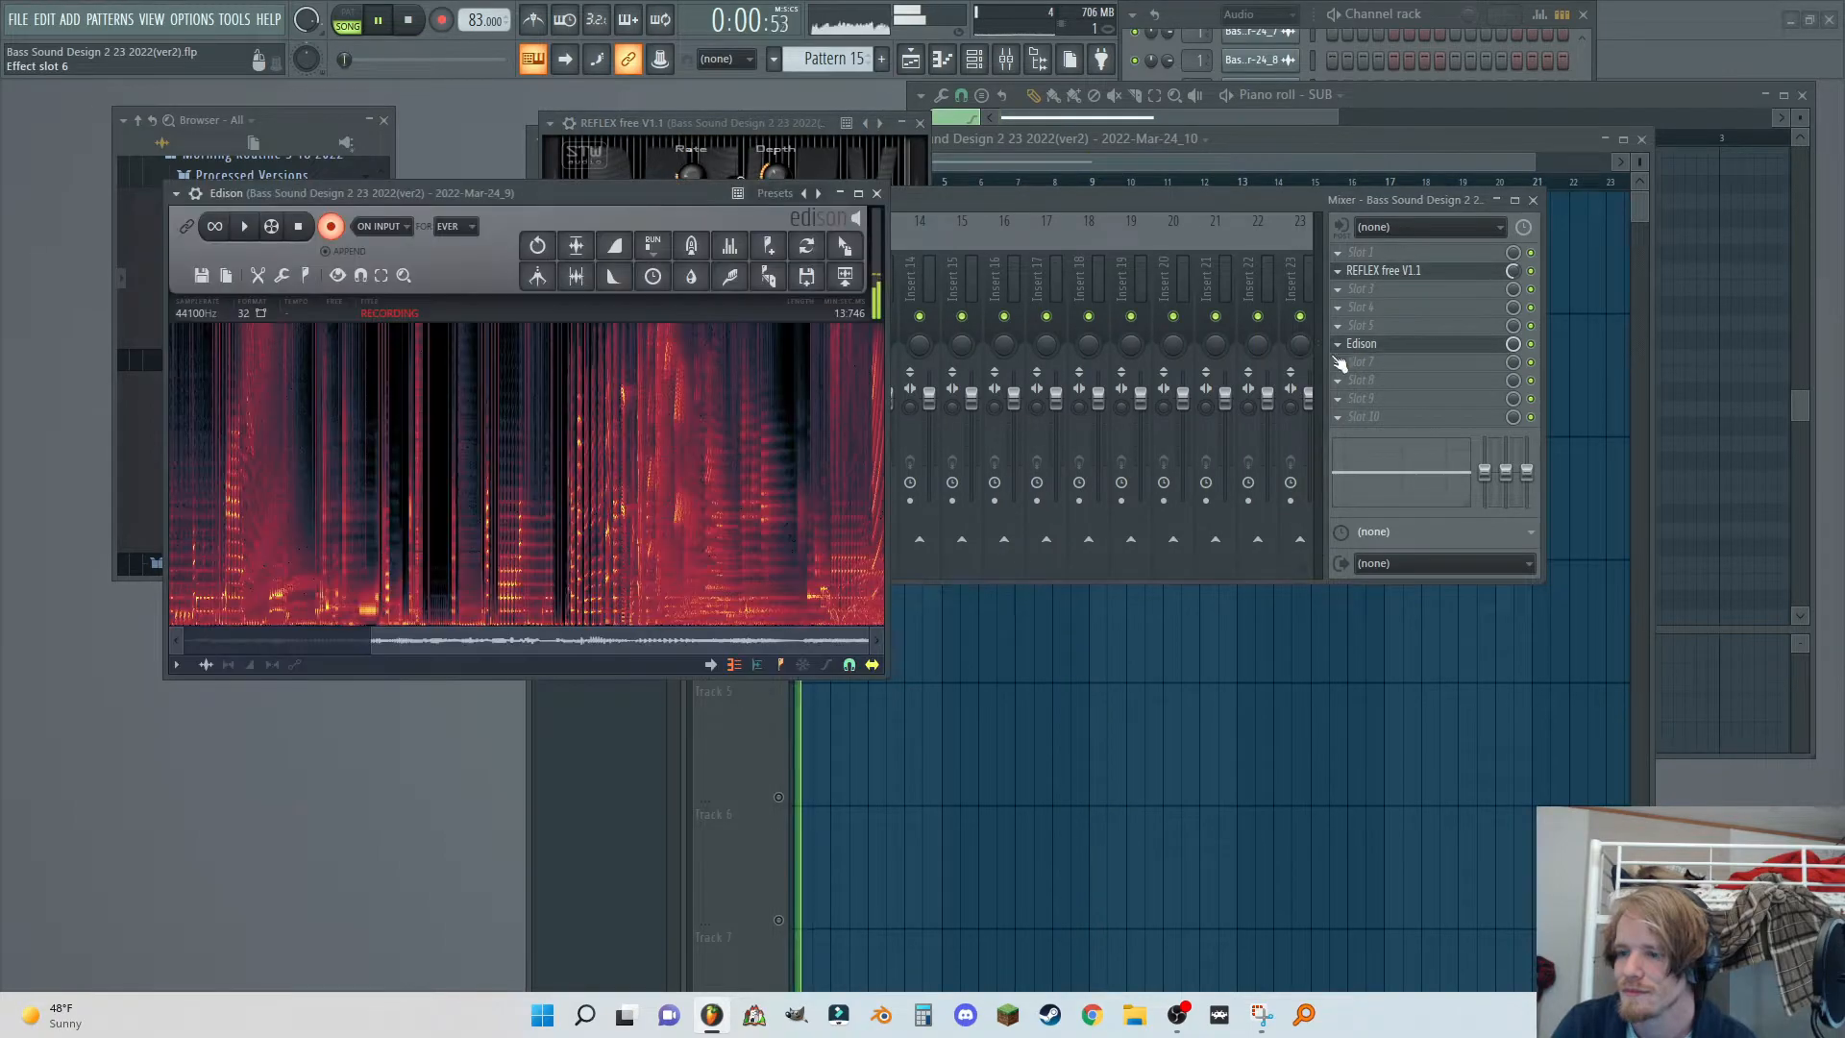
click(300, 226)
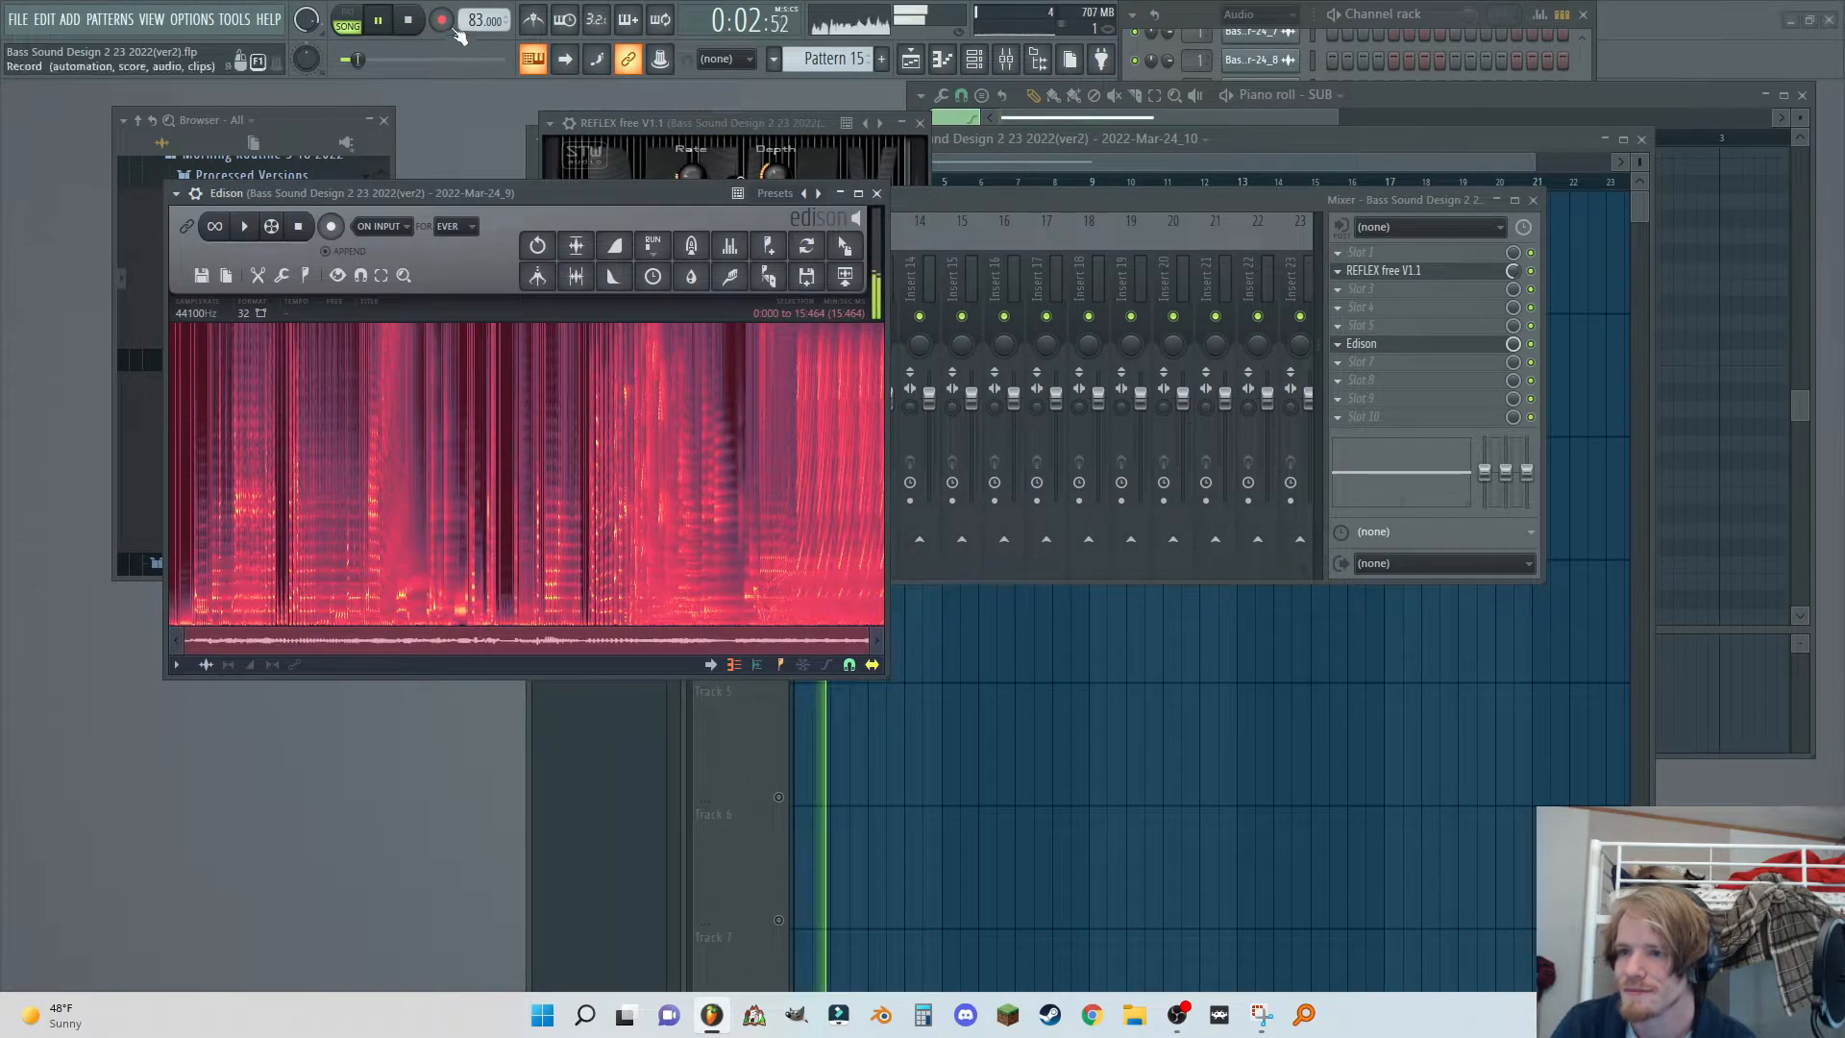
click(846, 278)
Delete REFLEX free V1.1 from Insert 1's second effect slot and return to the playlist.
click(1363, 292)
click(1338, 272)
click(1362, 315)
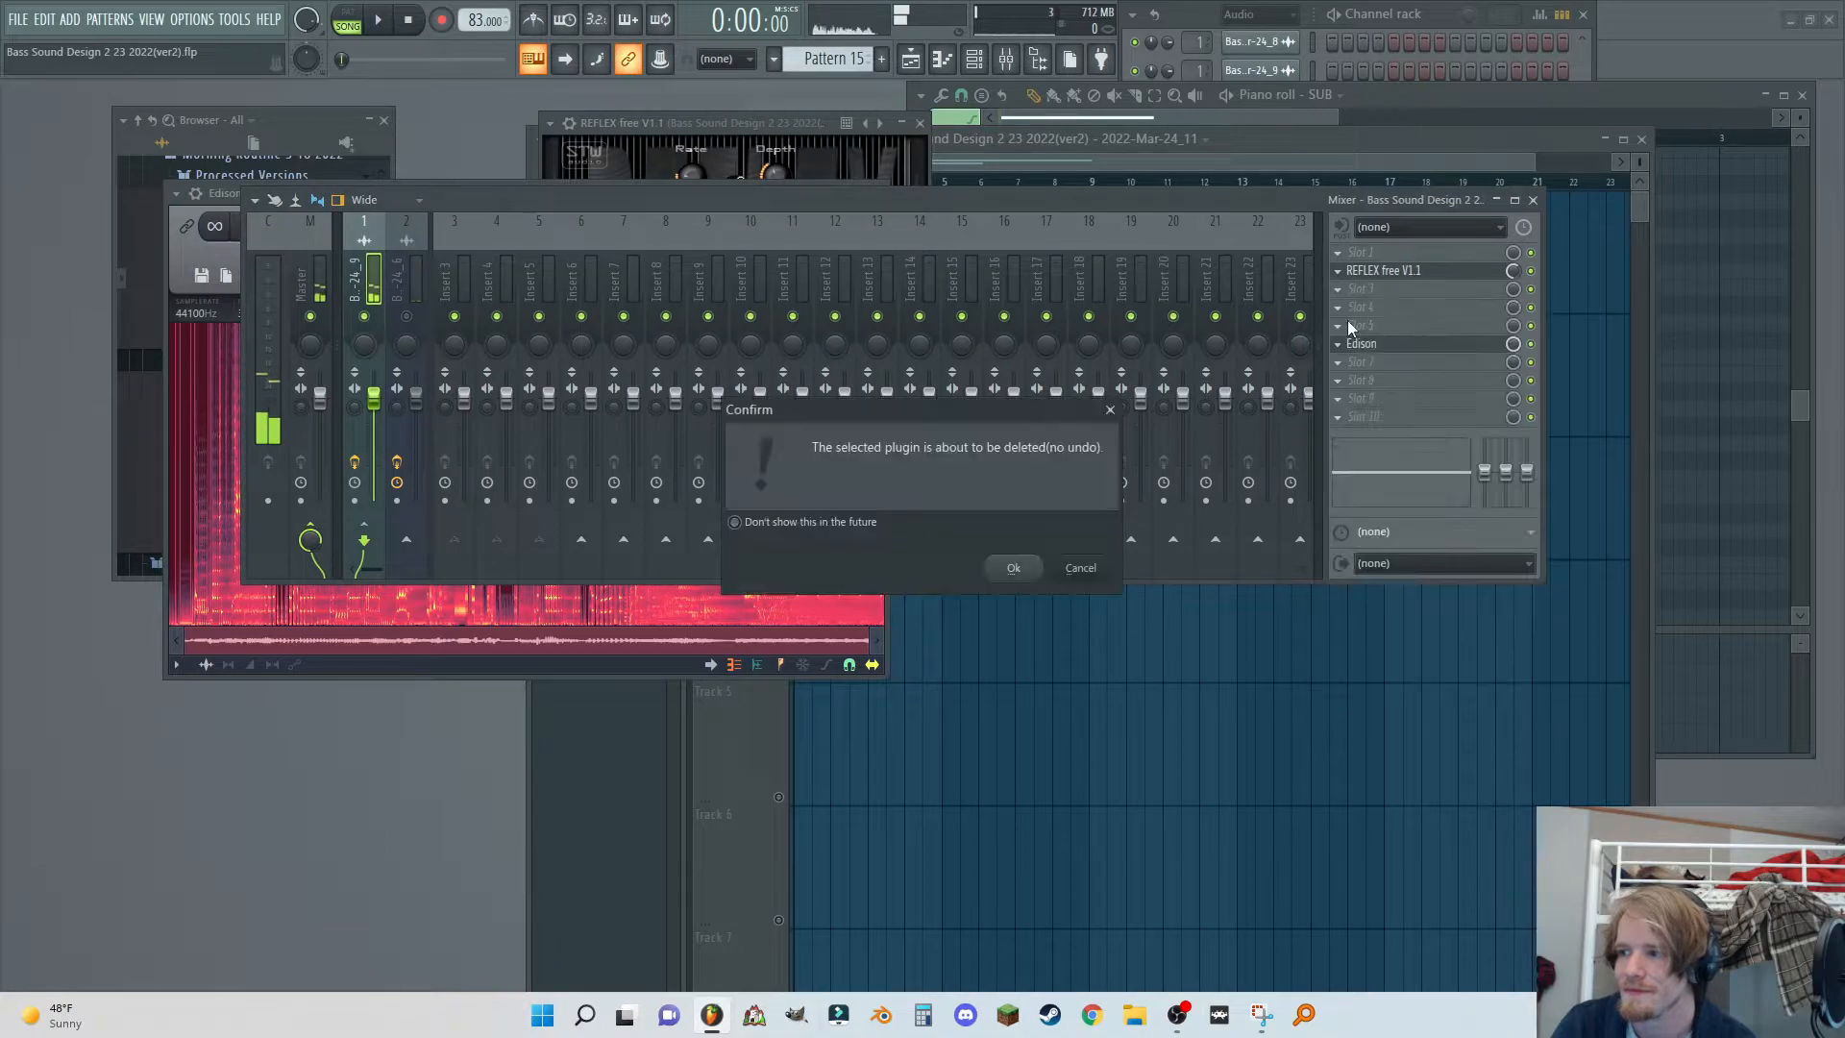
click(1026, 566)
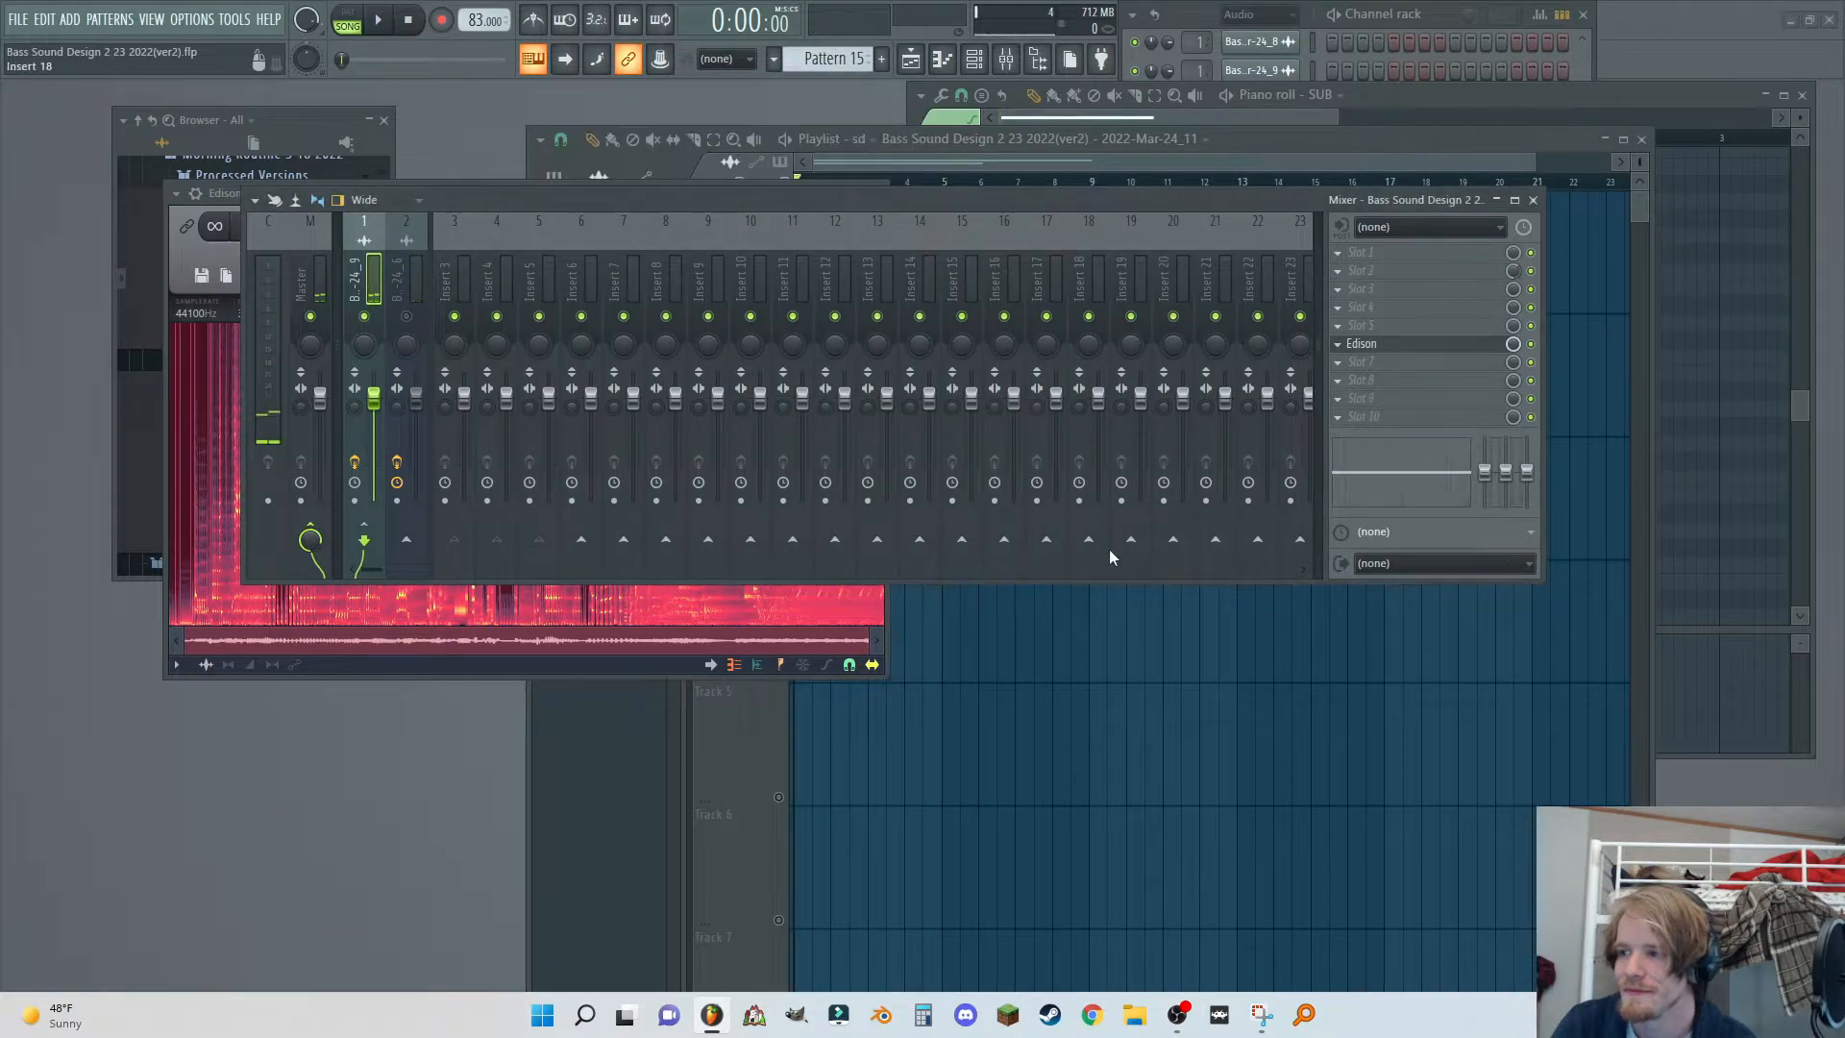
click(1055, 182)
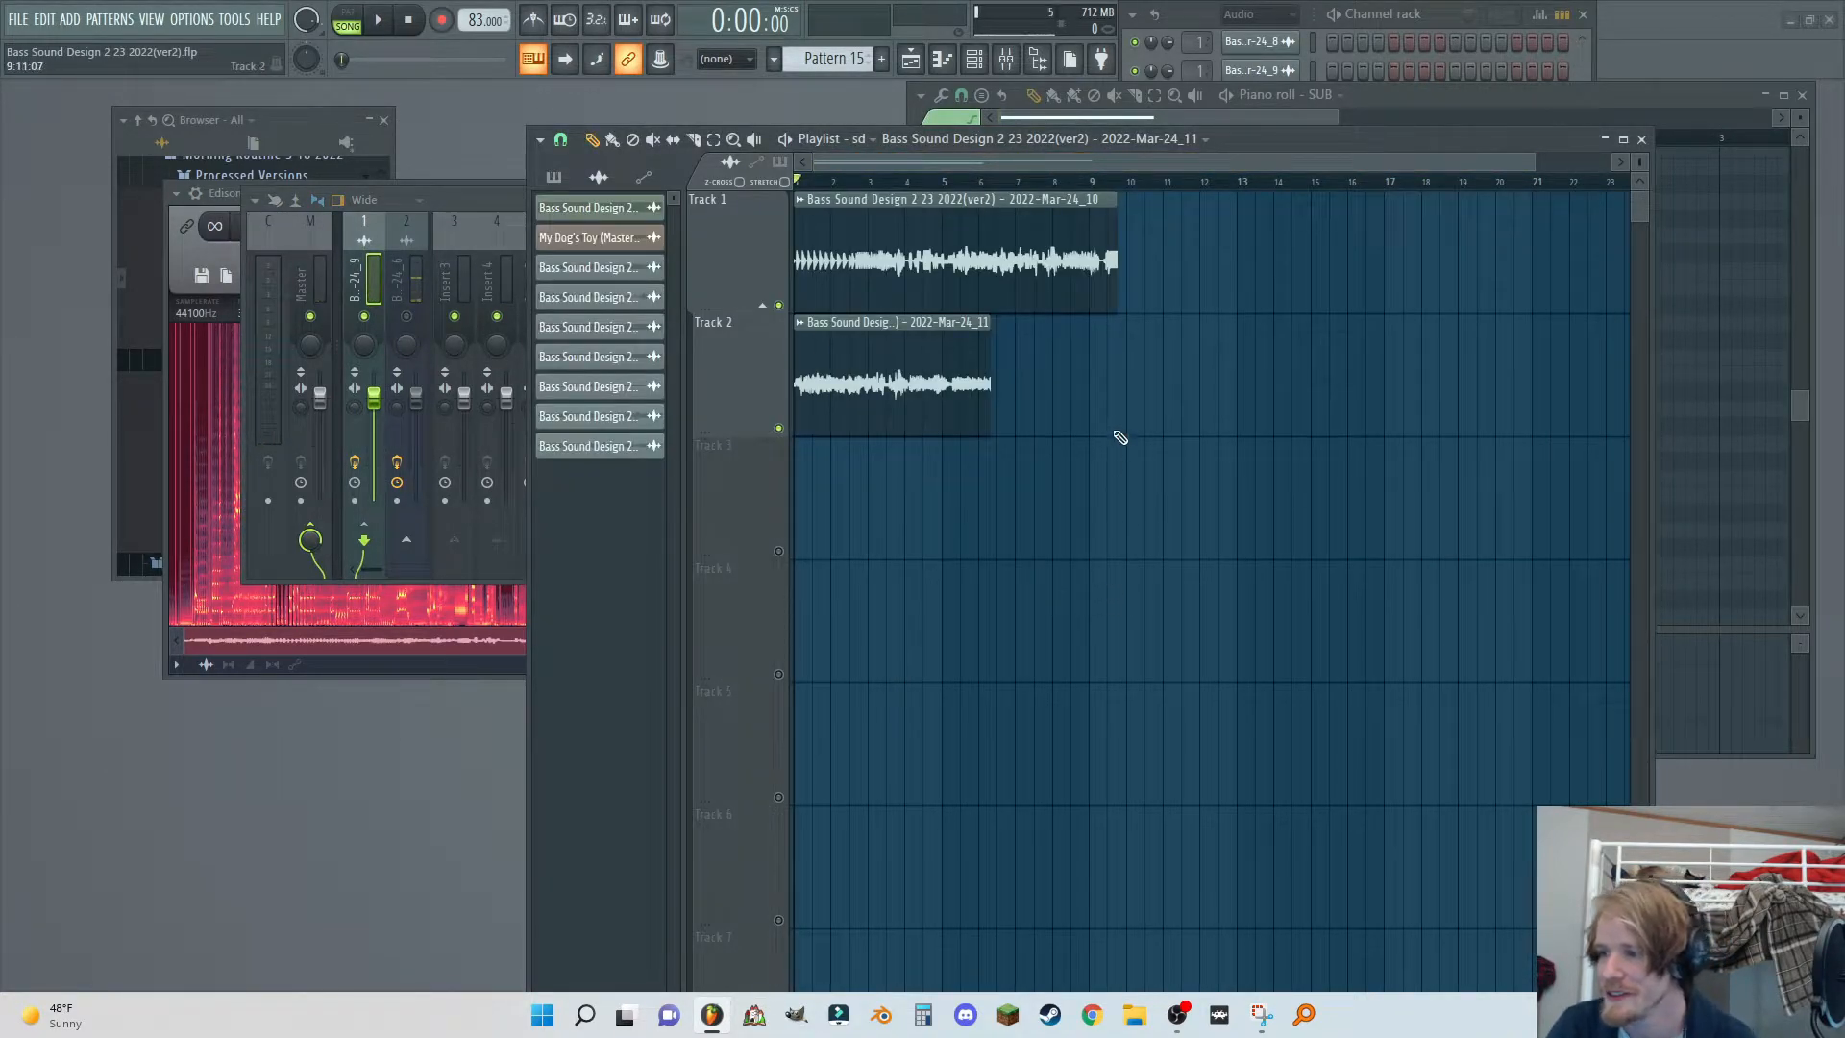
right_click(961, 355)
click(379, 23)
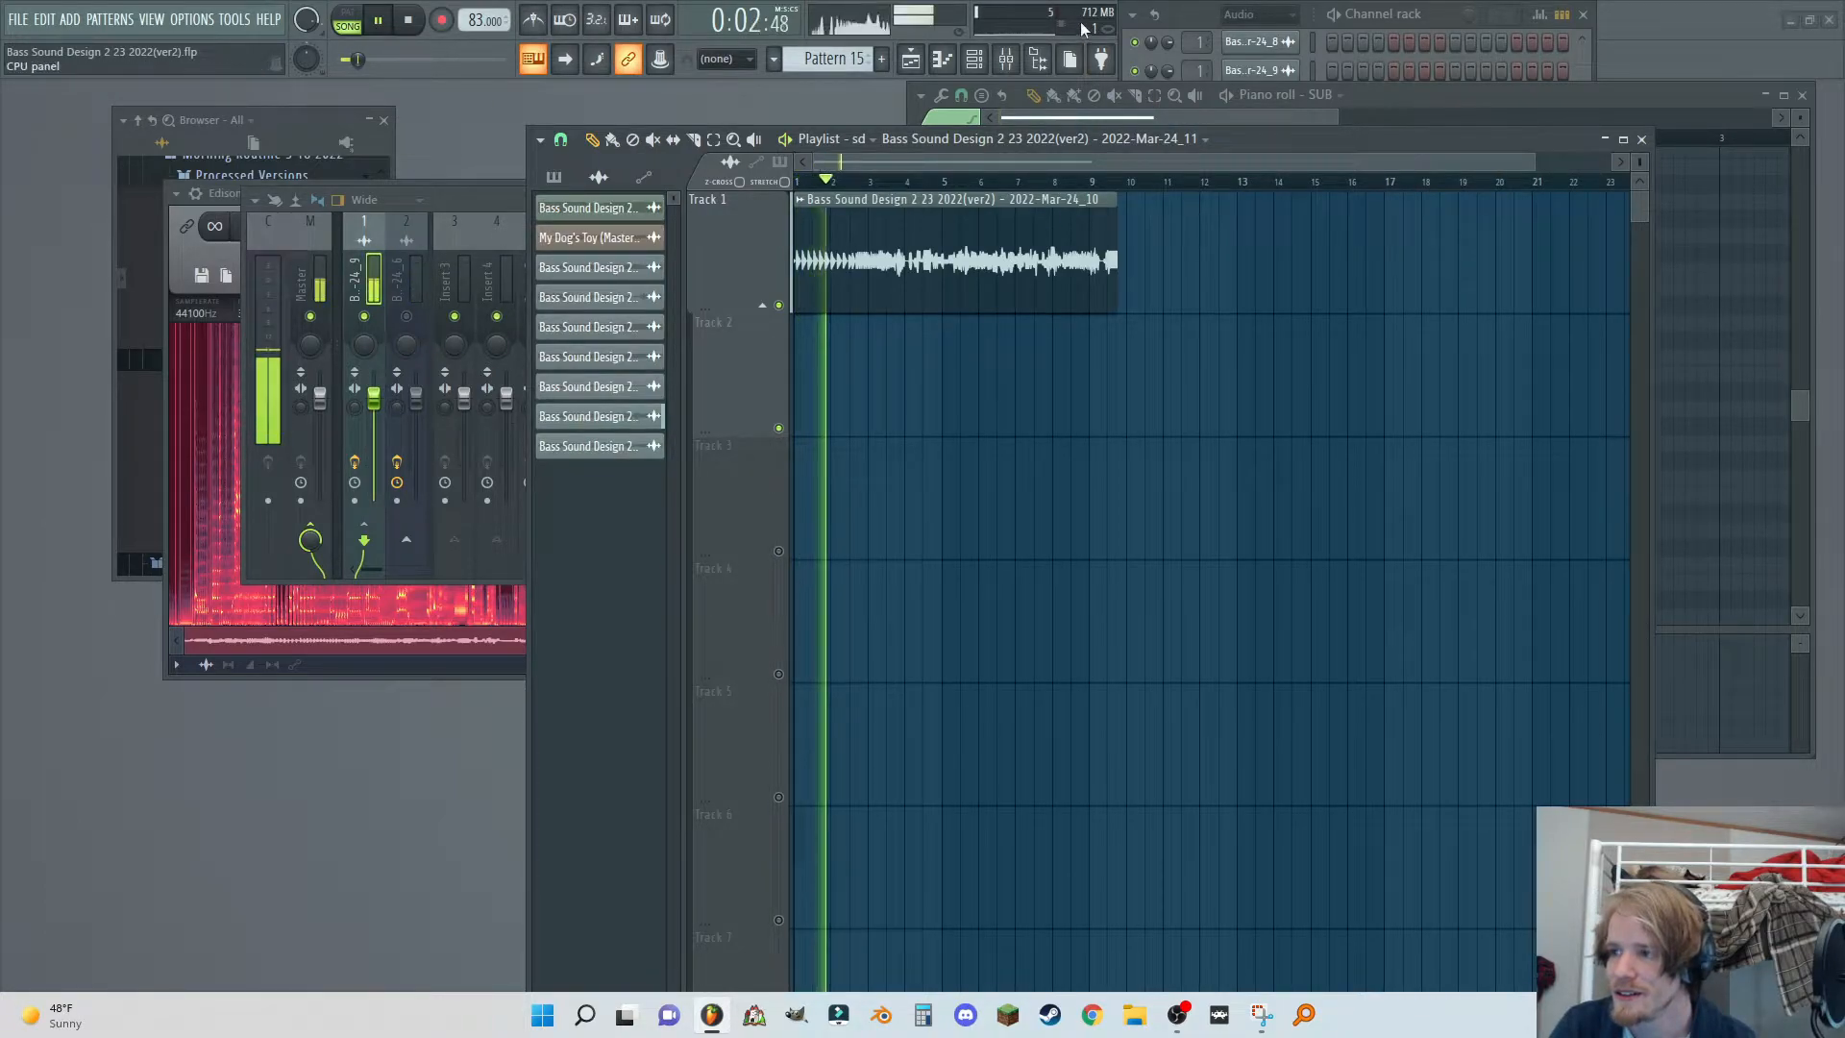
drag(1197, 14, 1580, 21)
click(1137, 20)
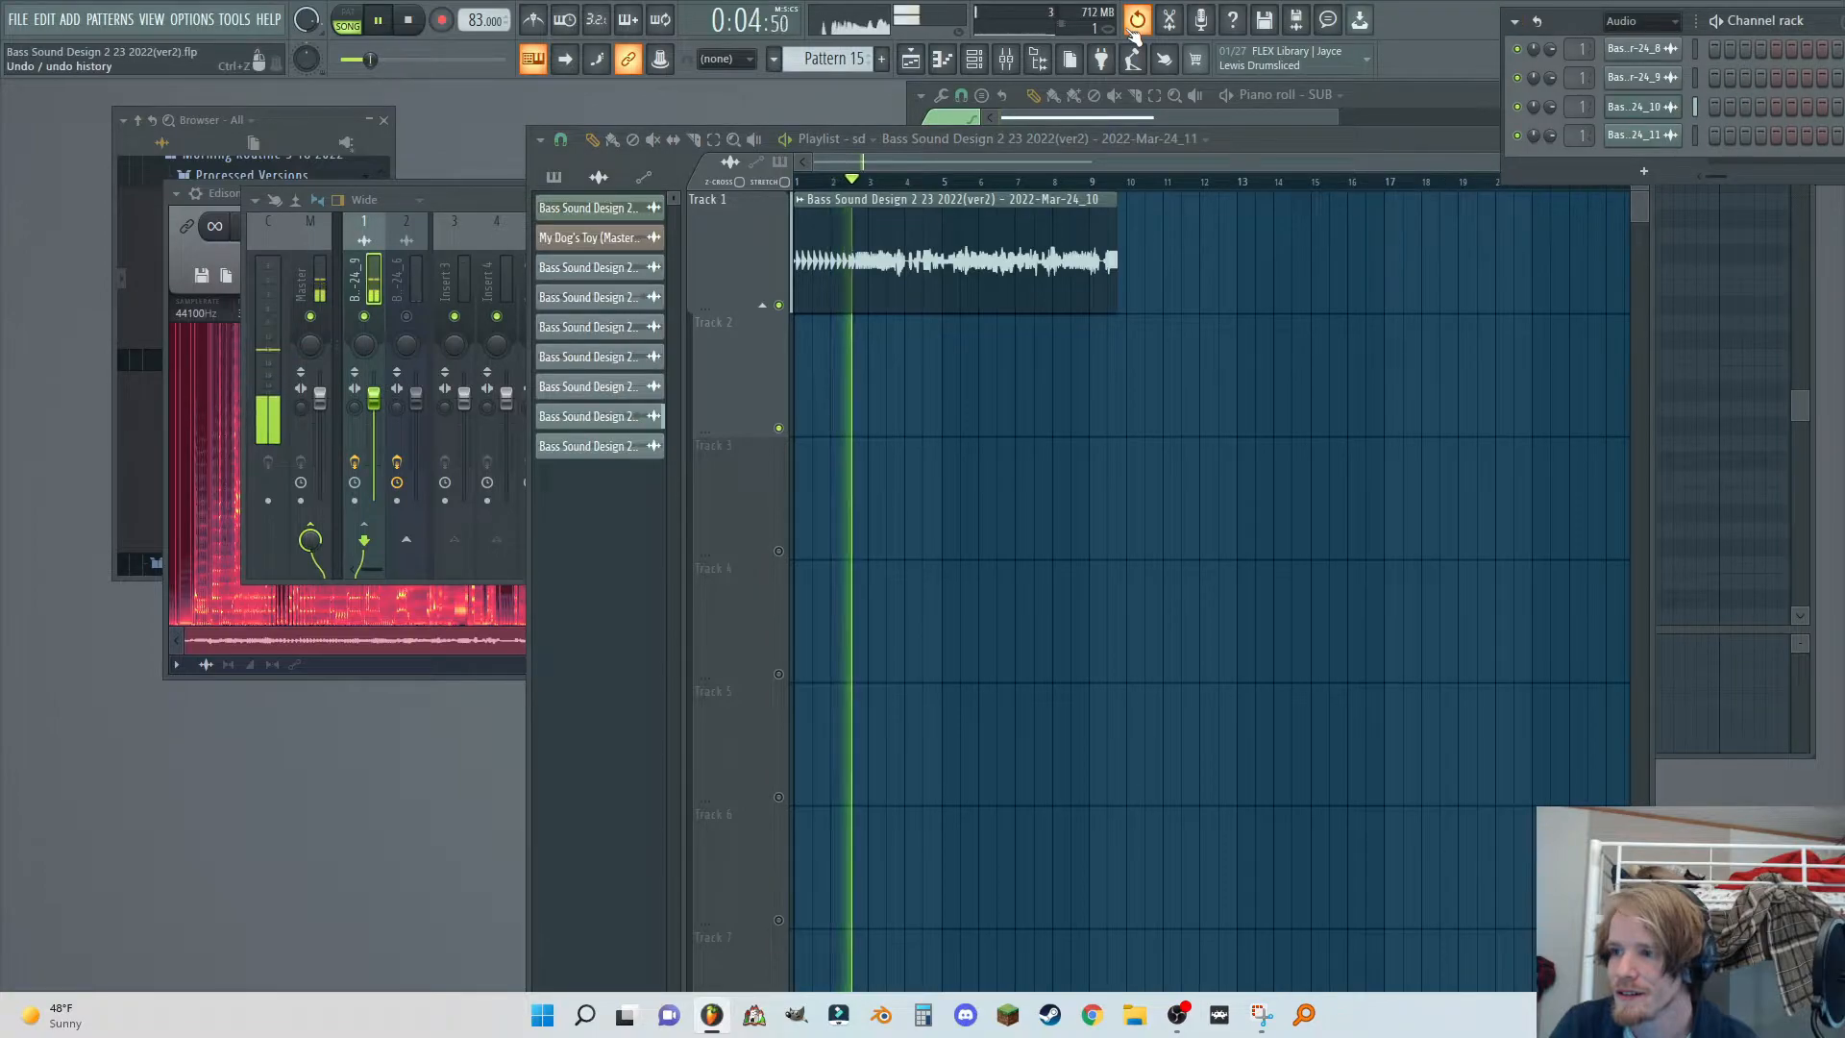
Delete the old Track 1 clip, move the Track 2 recording into its place and fit the playlist view to it.
right_click(947, 261)
drag(897, 361, 896, 238)
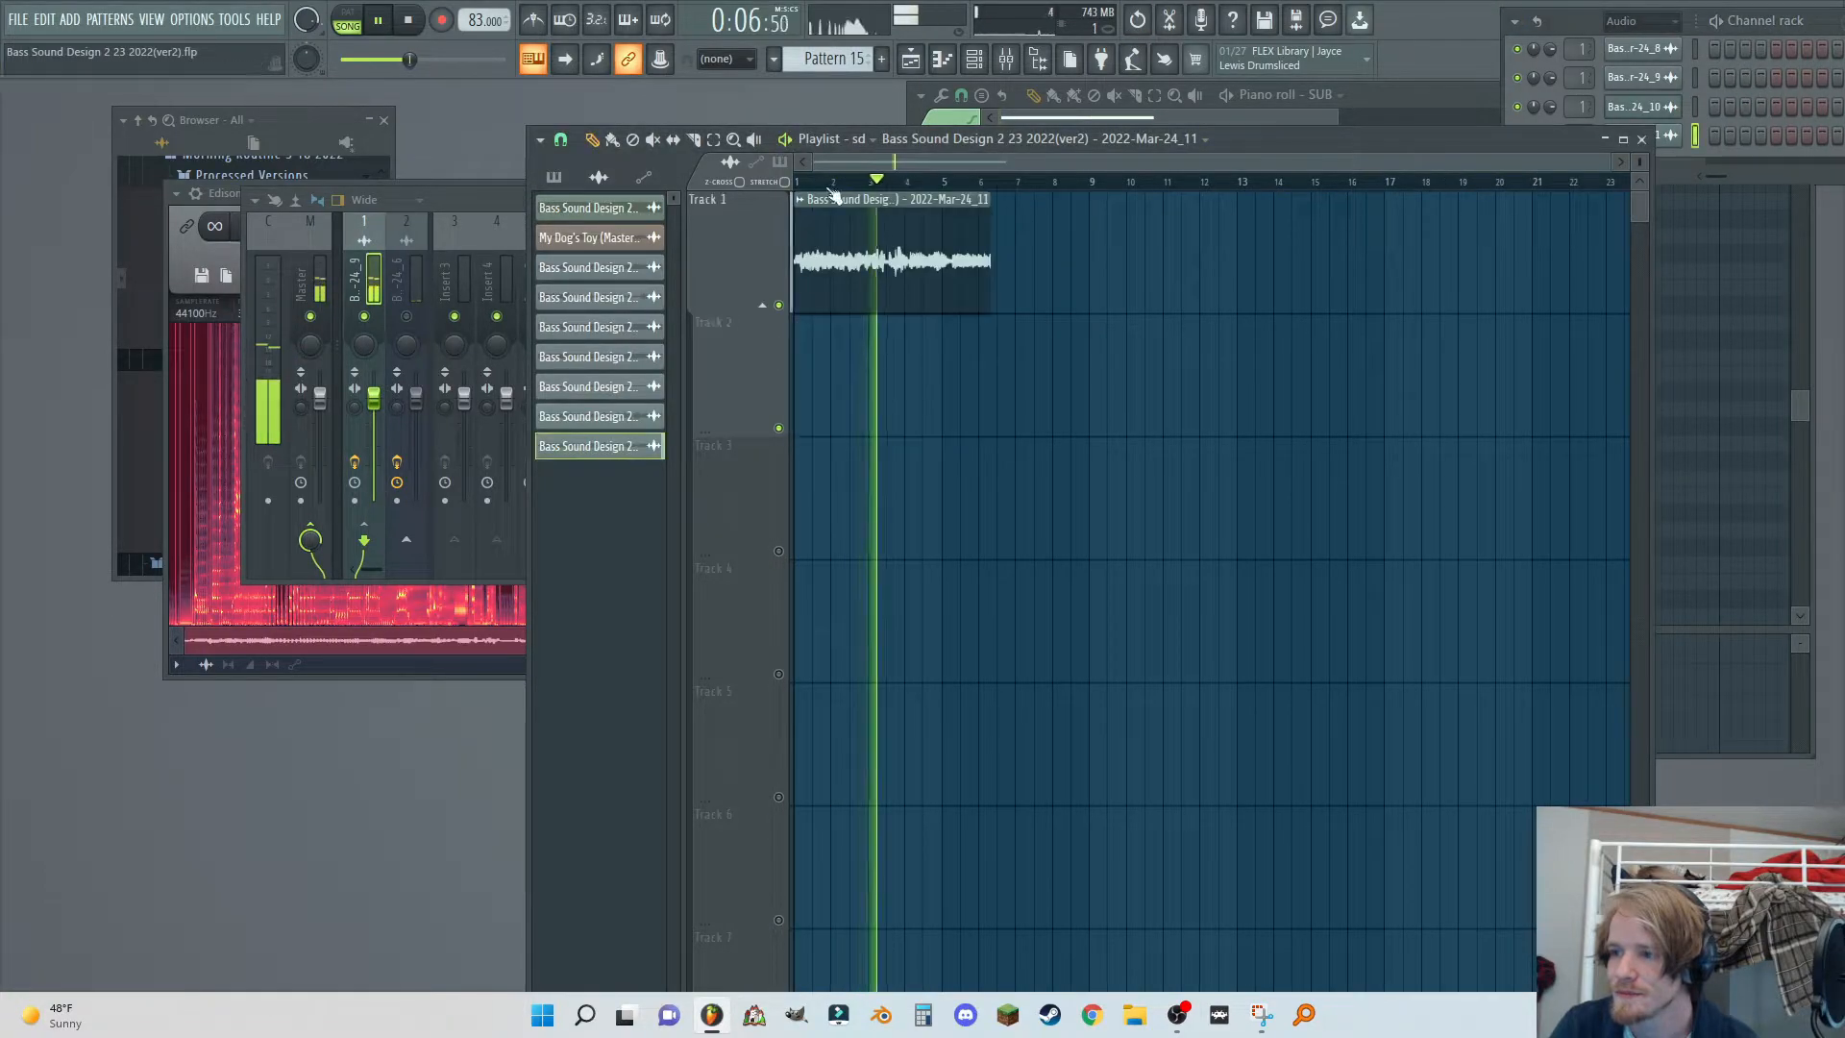
drag(1605, 162, 1047, 204)
Load Decapitator into the first effect slot of Insert 1.
click(362, 265)
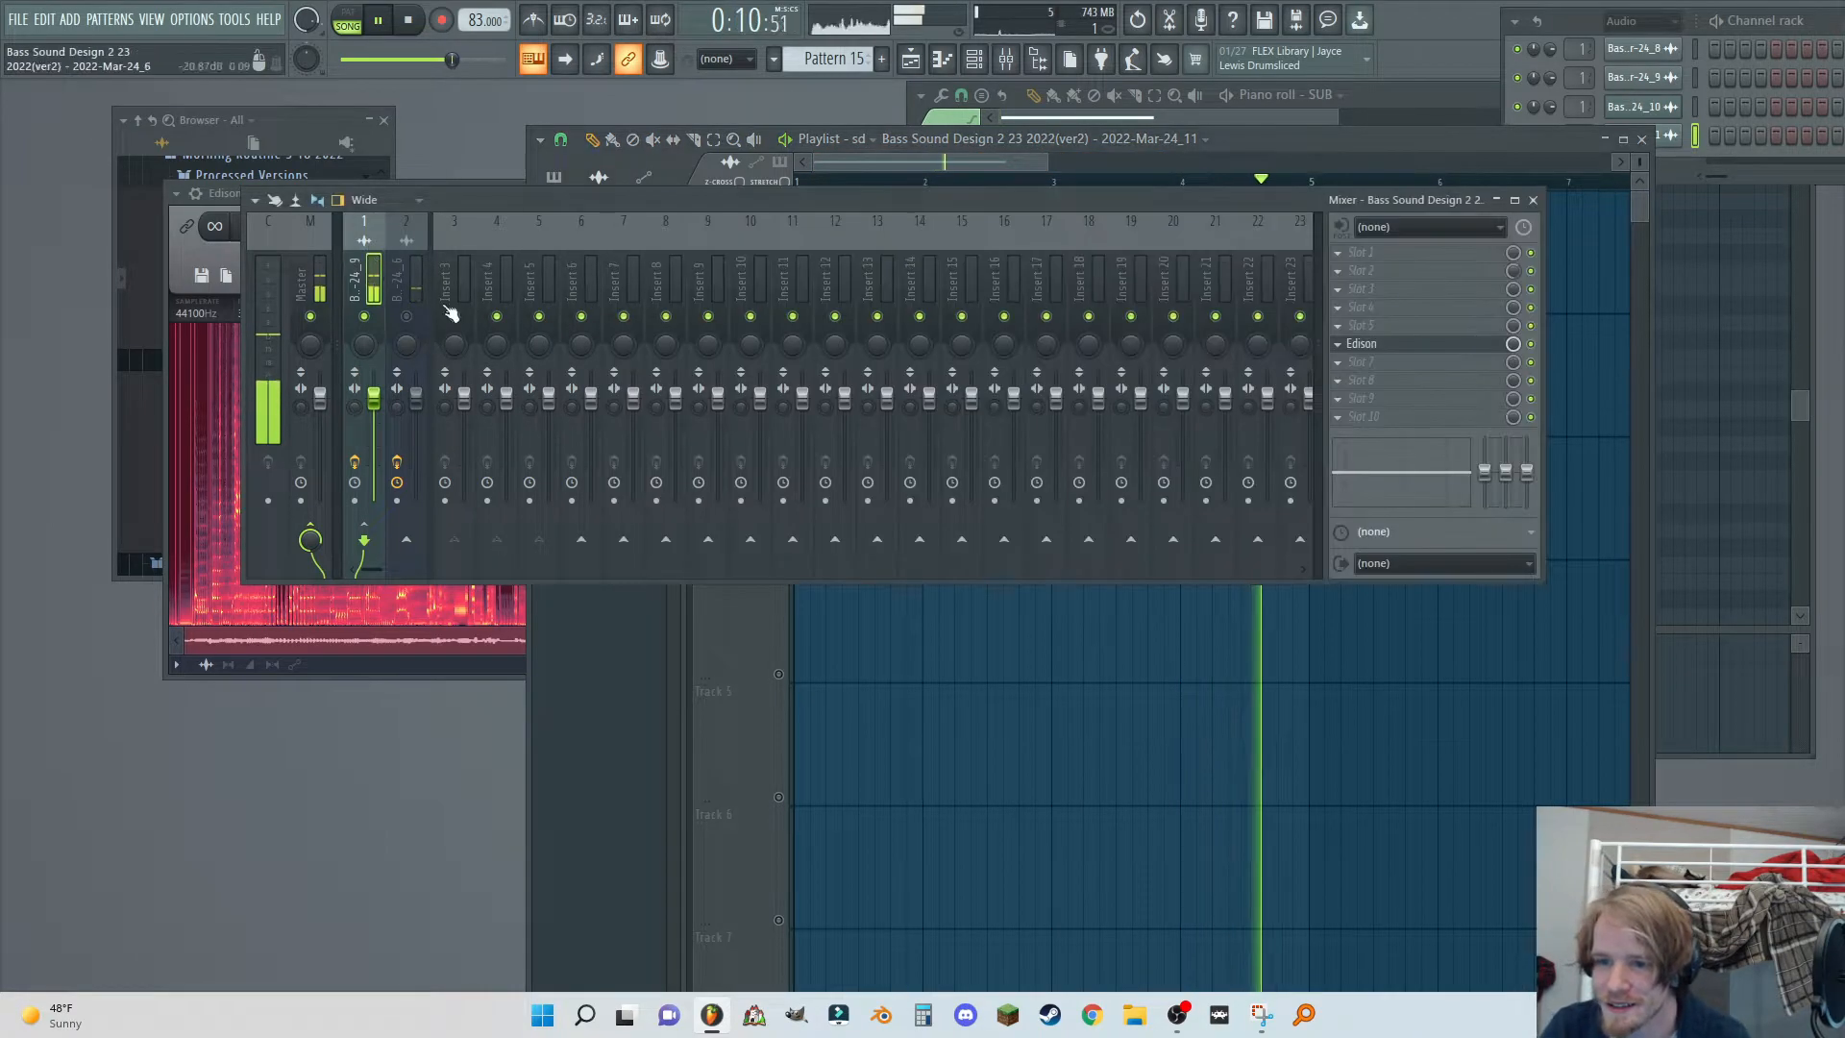
middle_click(1416, 289)
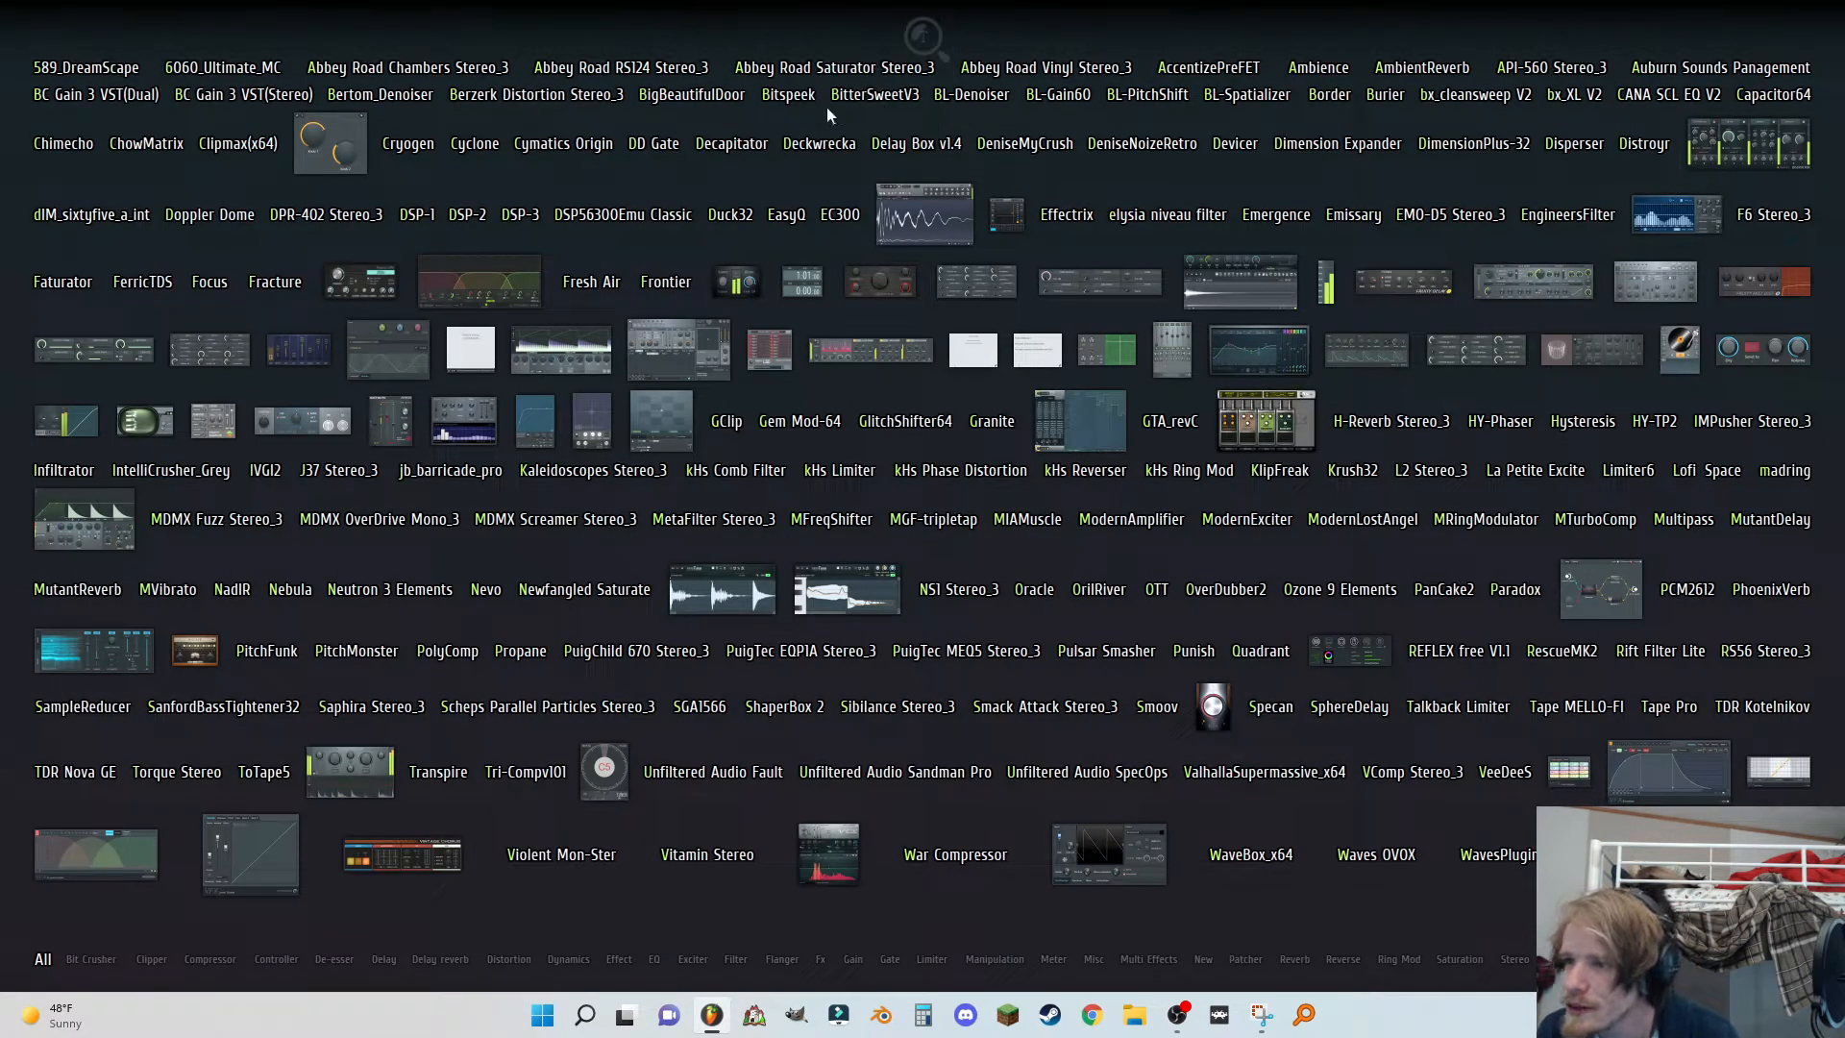
drag(723, 138, 1385, 259)
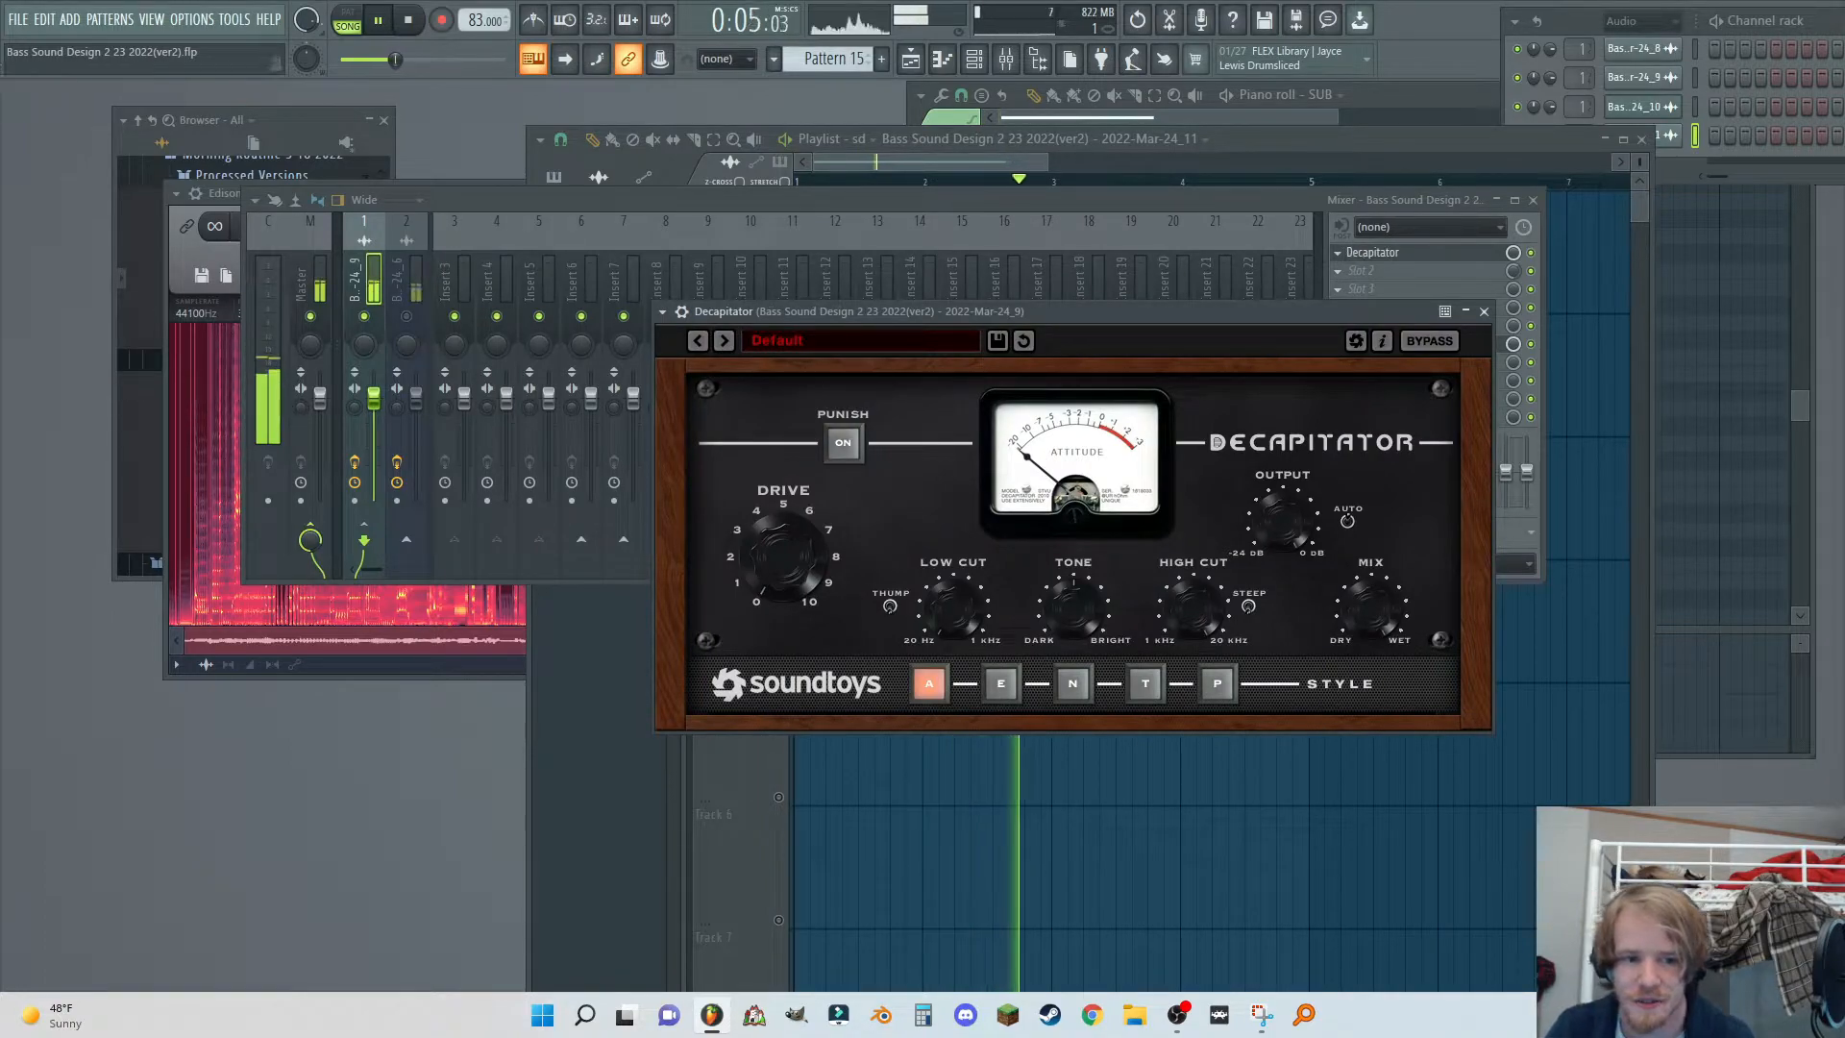
drag(909, 317, 885, 250)
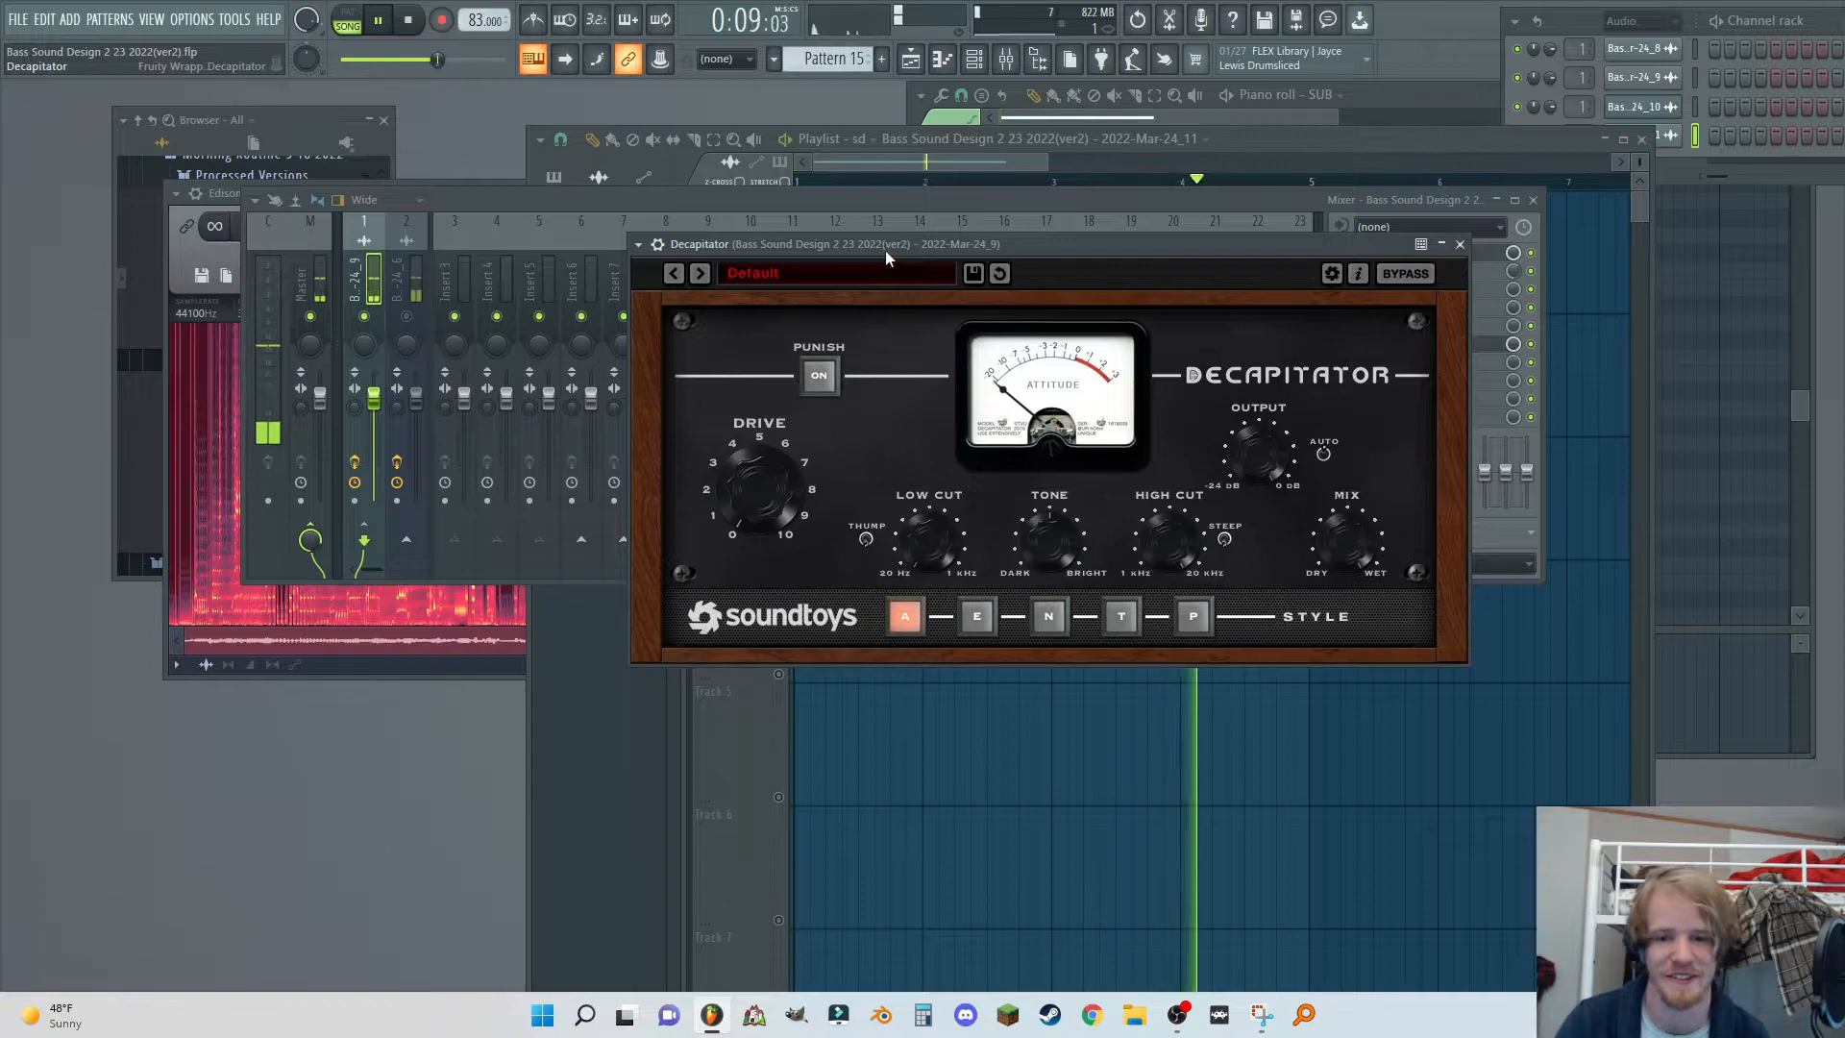
Switch Decapitator to style E and raise its drive to about 9.6.
drag(1060, 557, 990, 722)
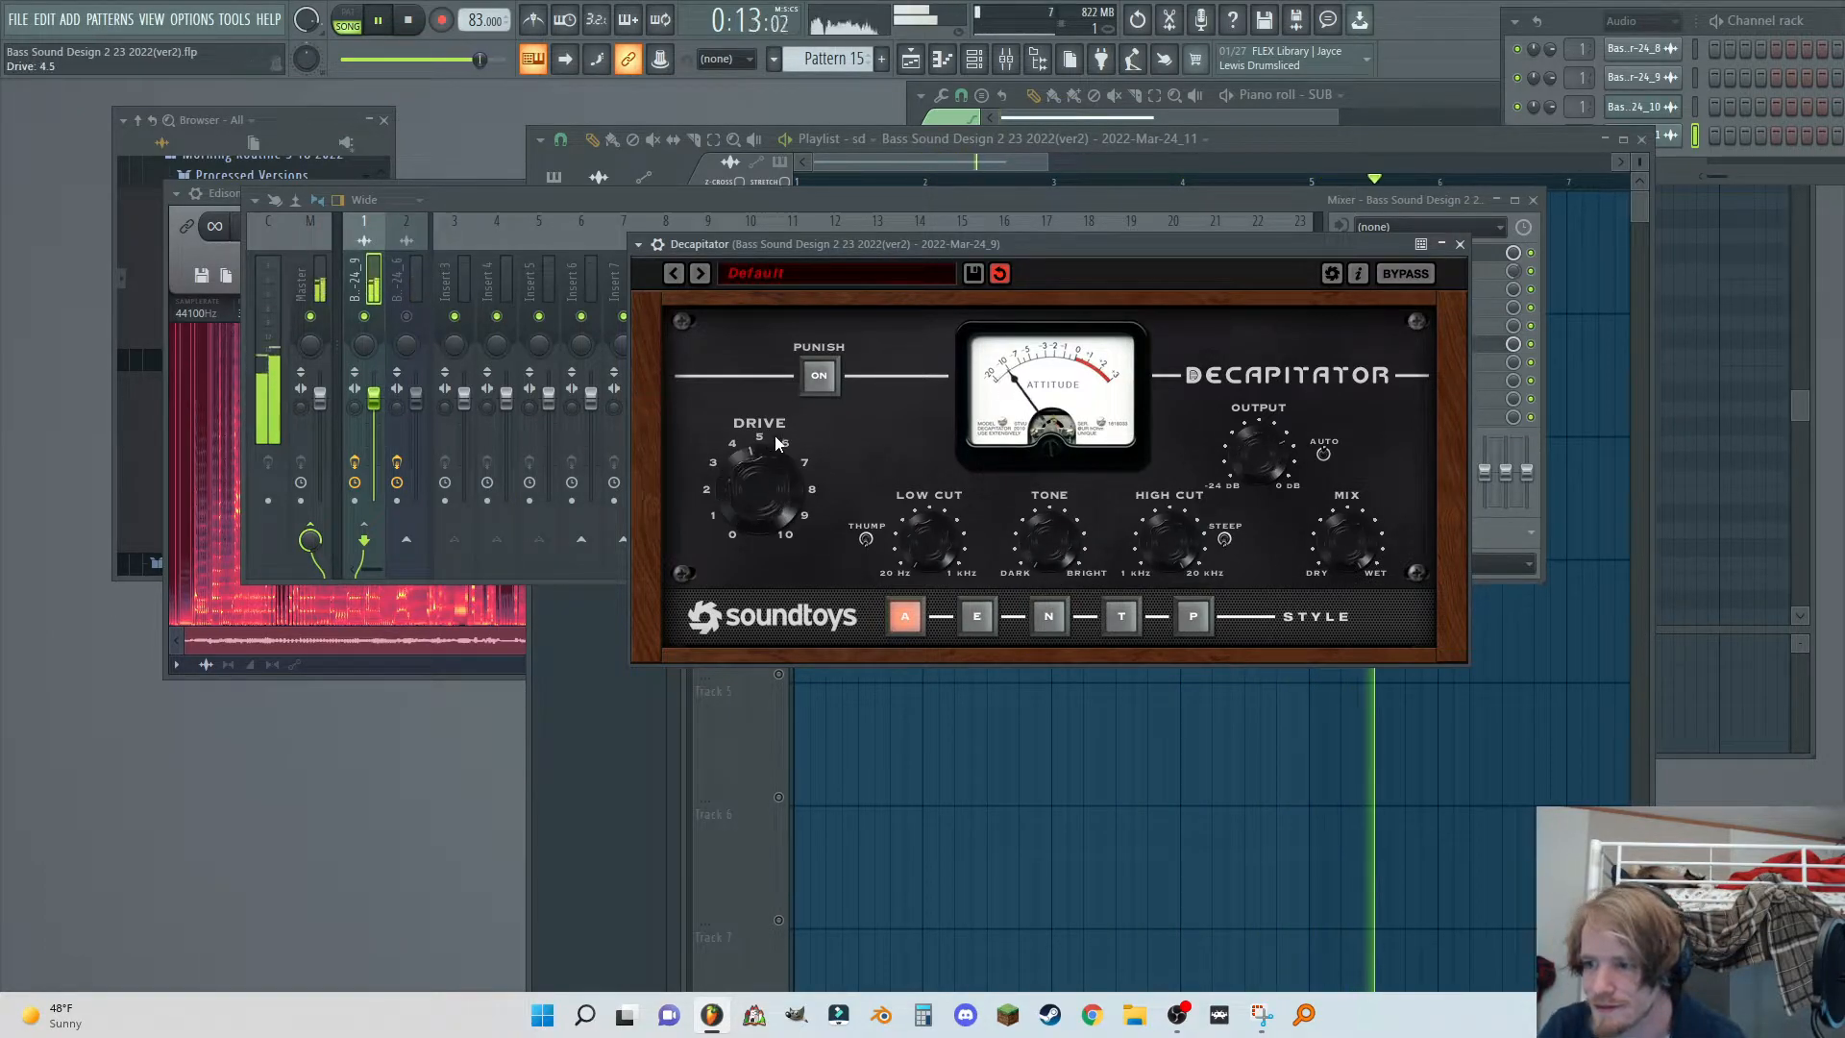
click(976, 616)
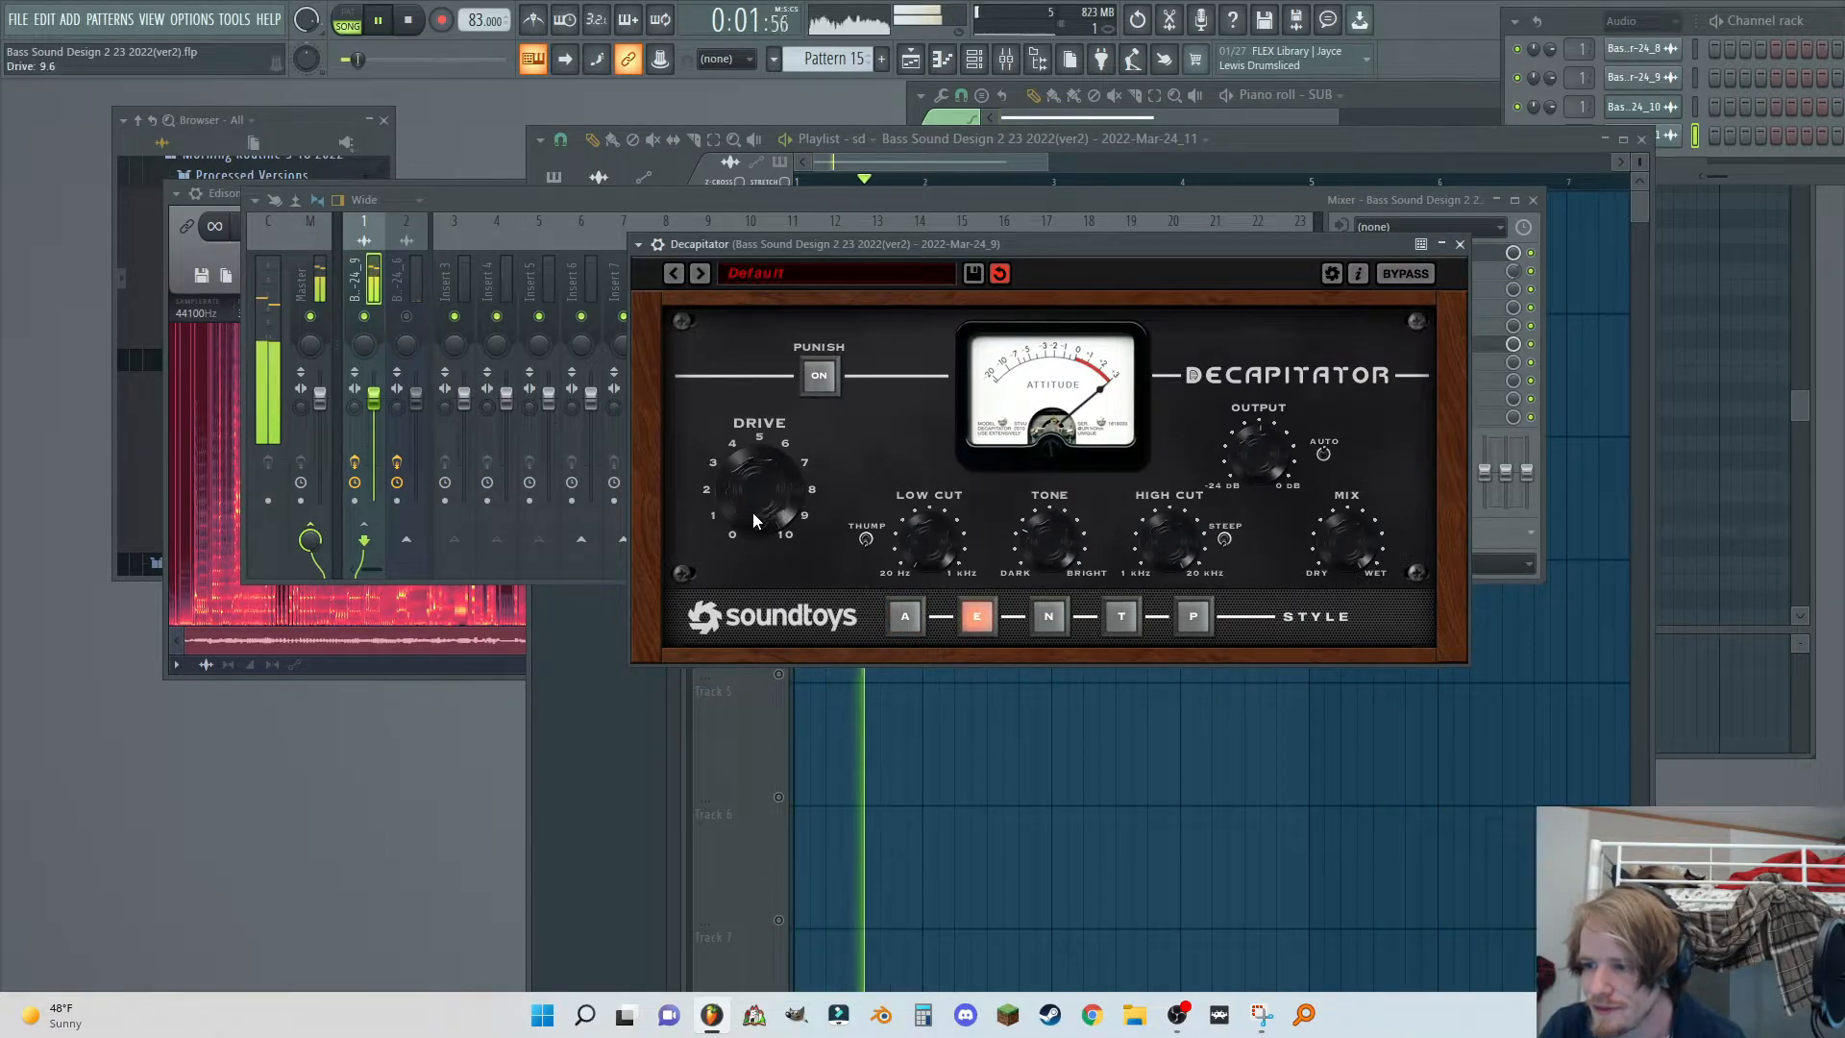
drag(751, 516, 743, 527)
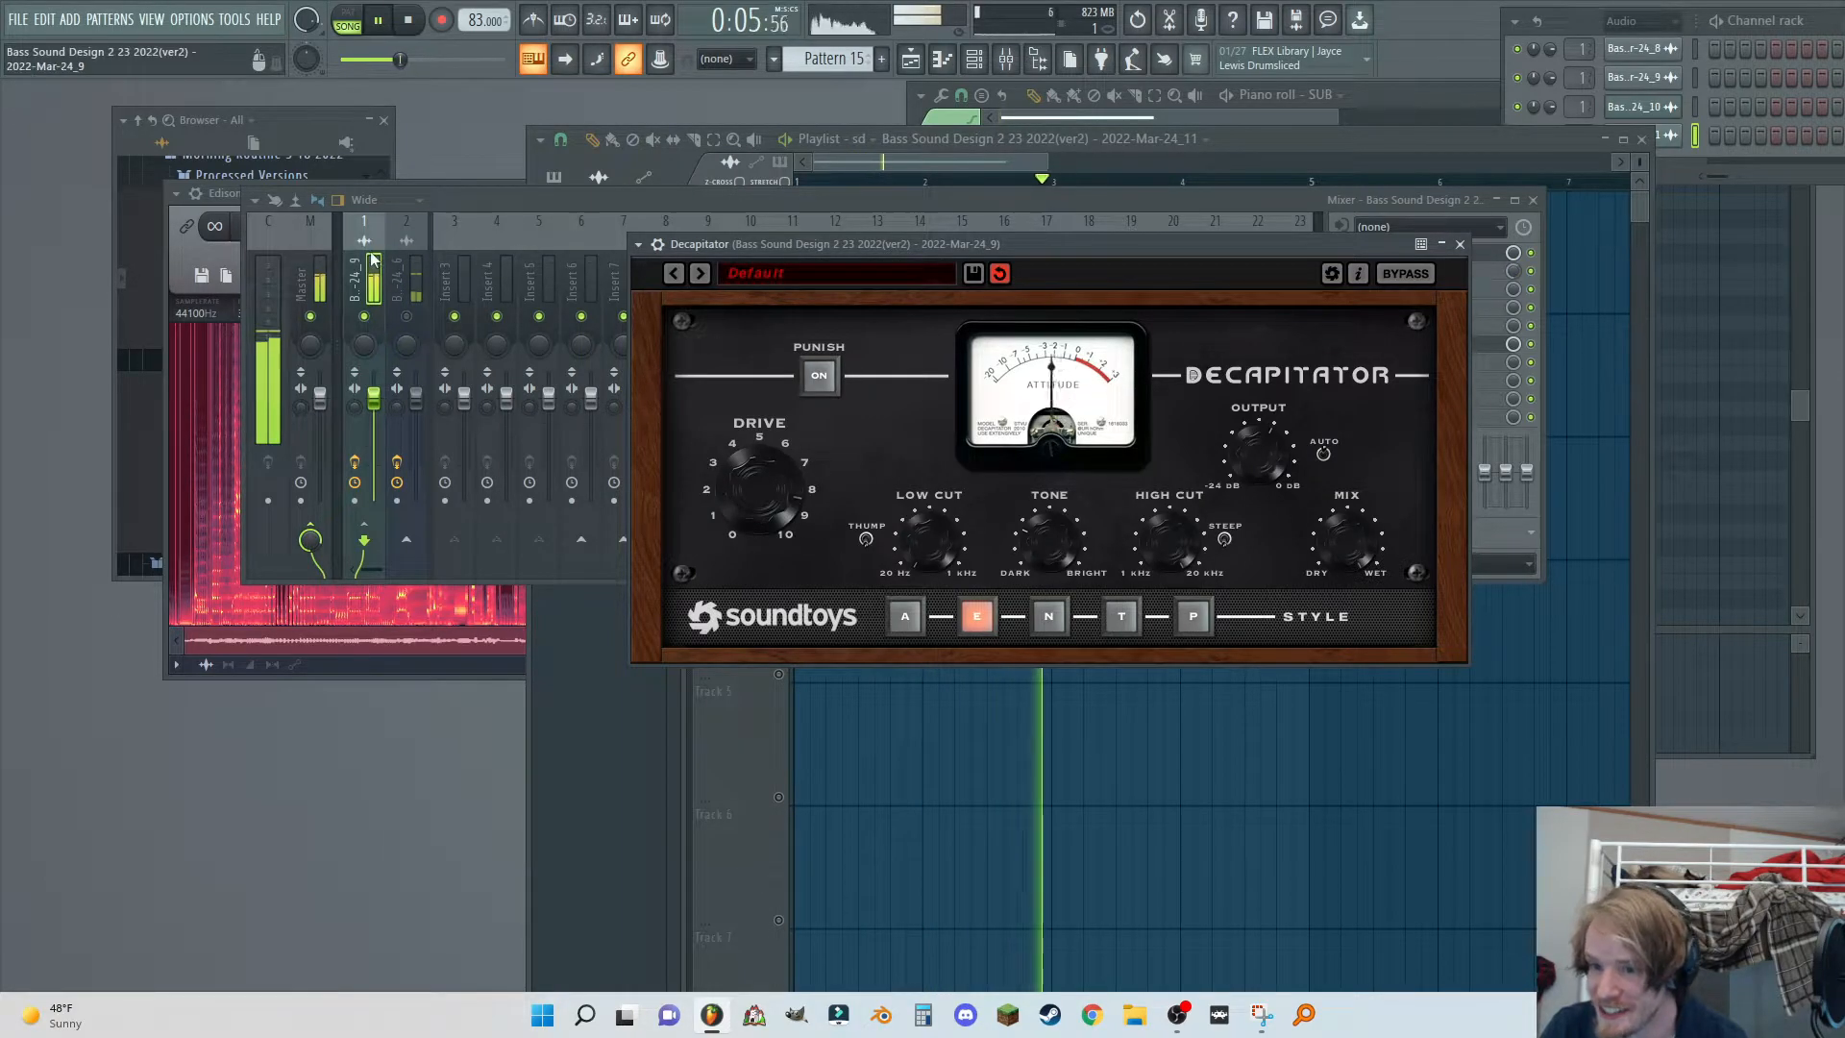
Reopen Edison on Insert 1 and start recording the clip through Decapitator.
click(519, 236)
click(1396, 348)
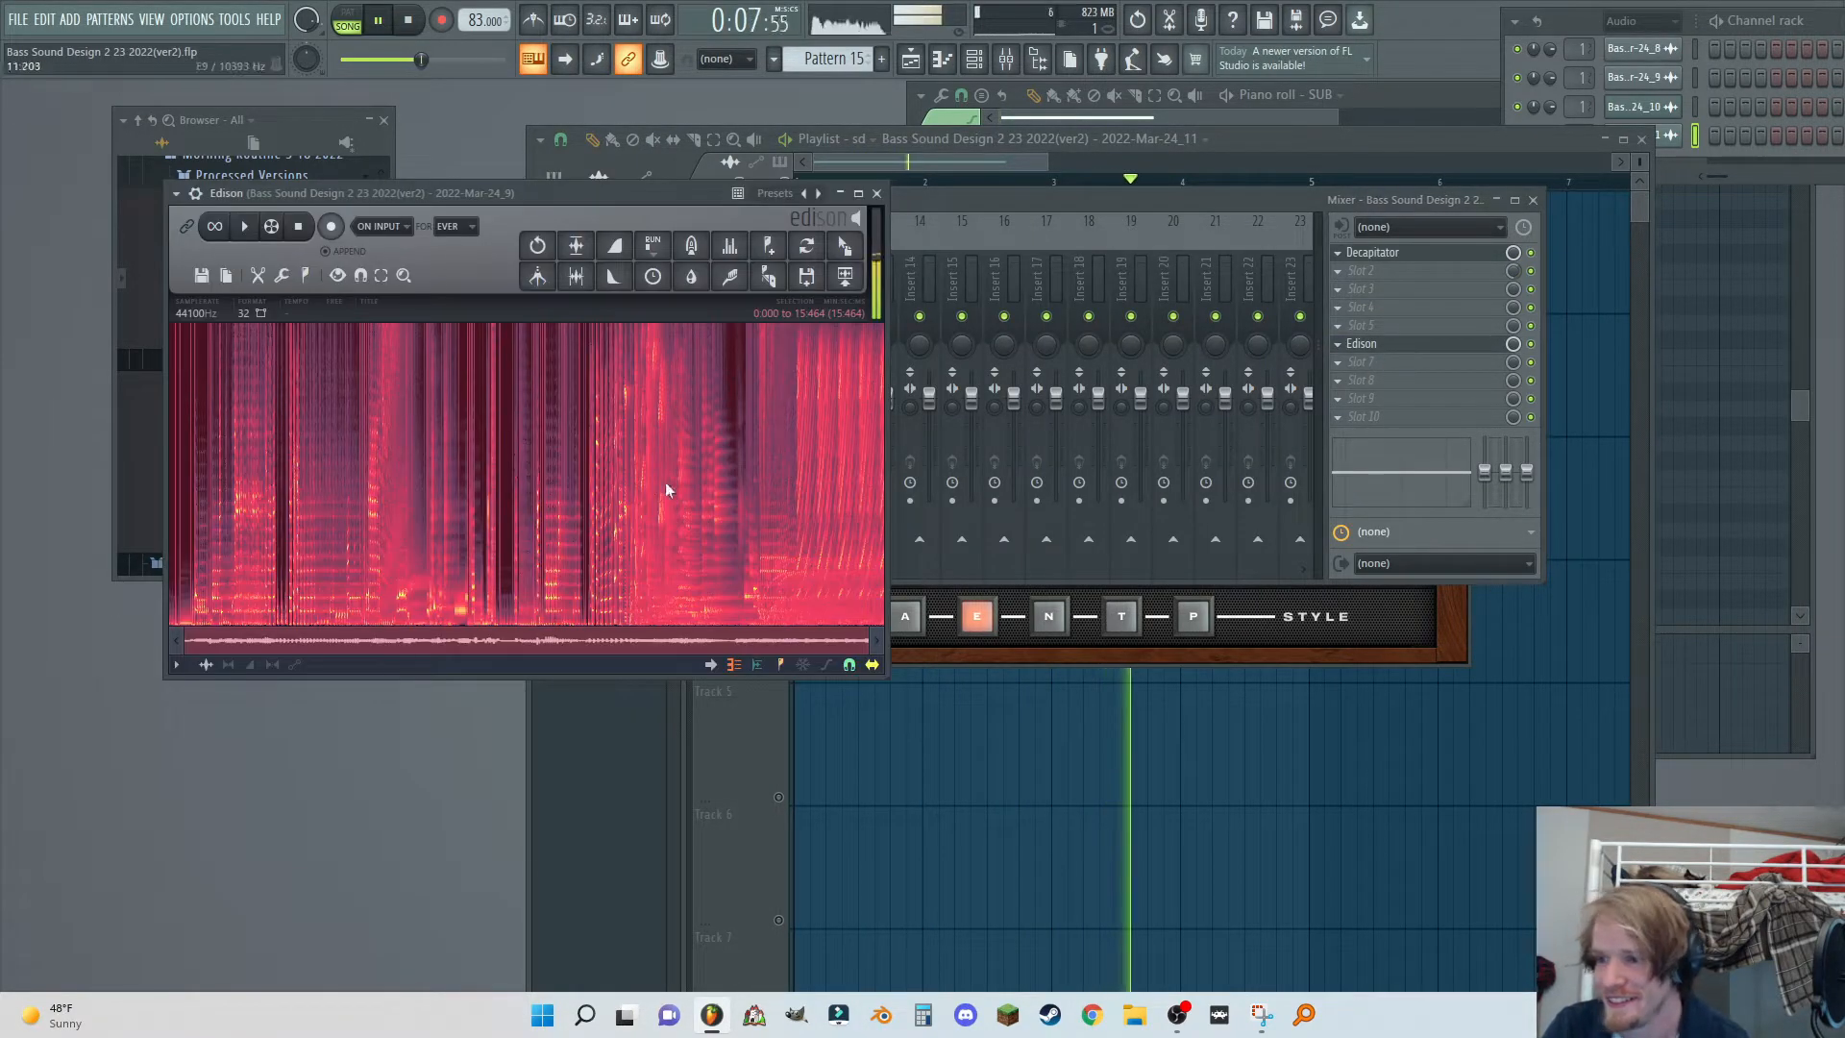
click(331, 224)
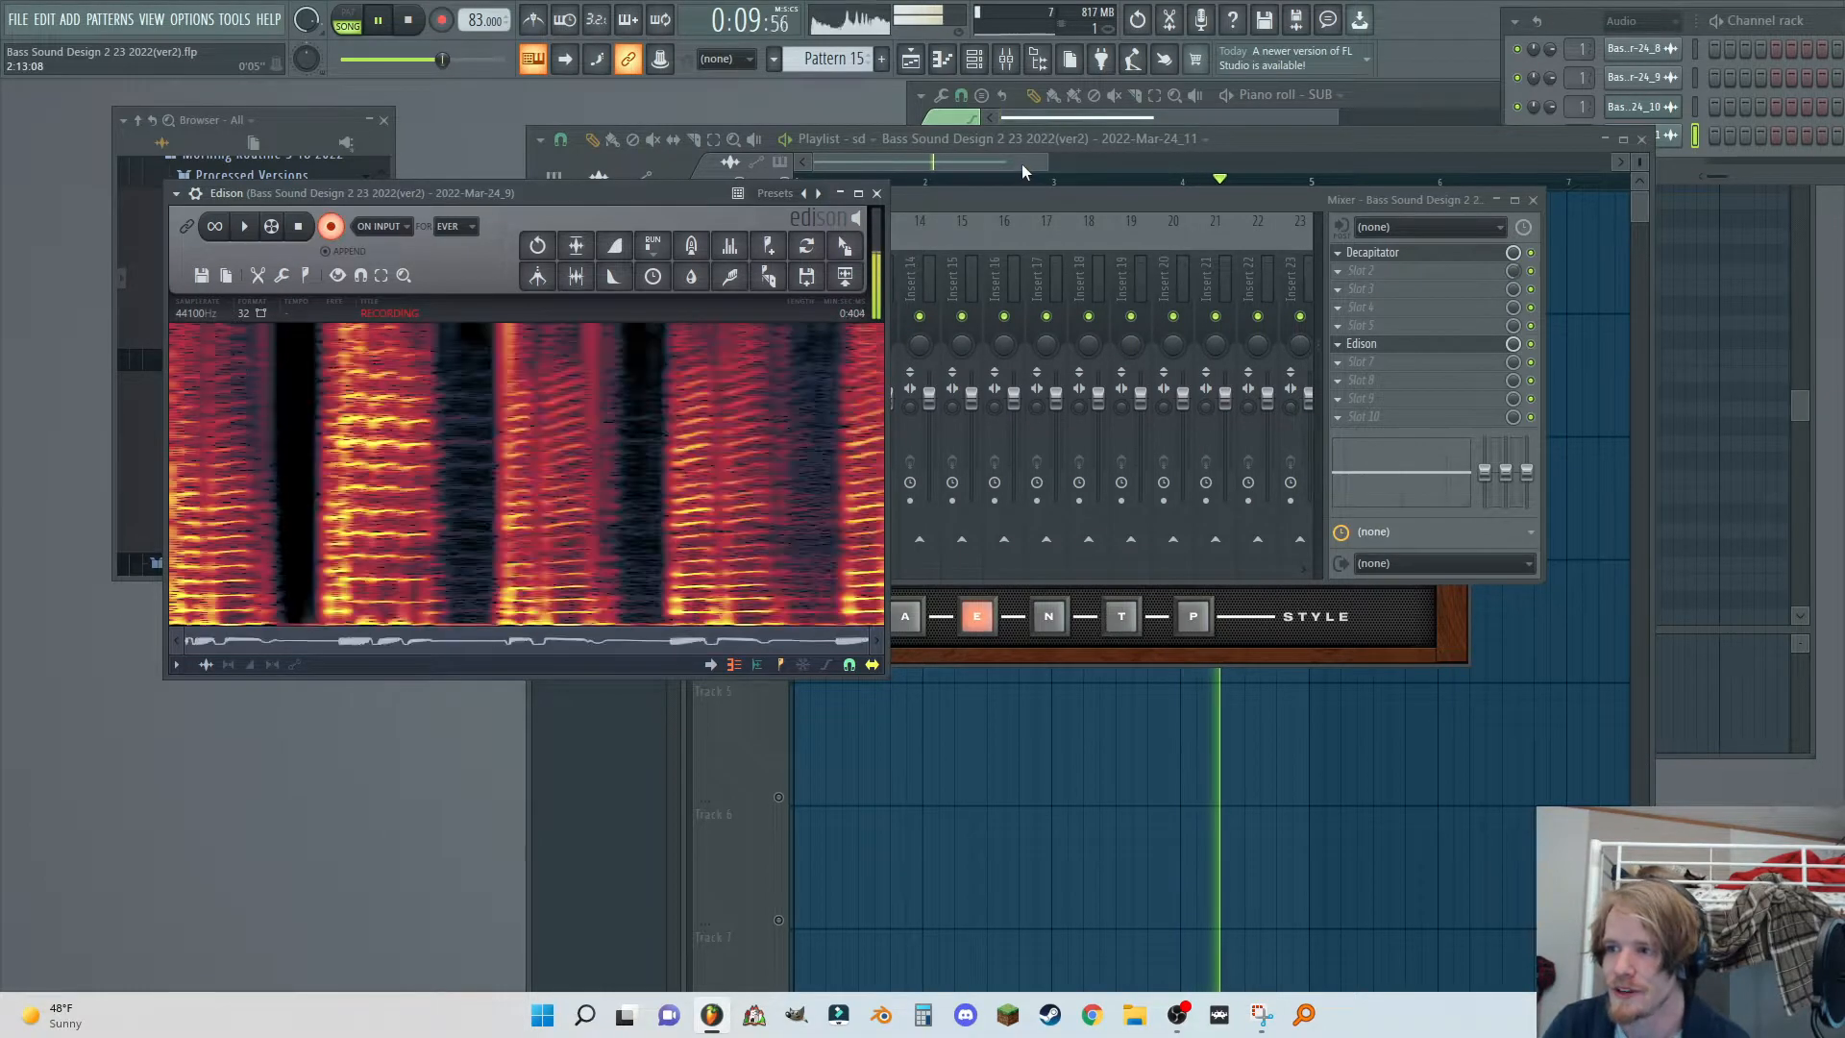
Shorten the Track 1 audio clip's sample length to 1 % in its channel settings and move that window clear of Edison.
click(1023, 163)
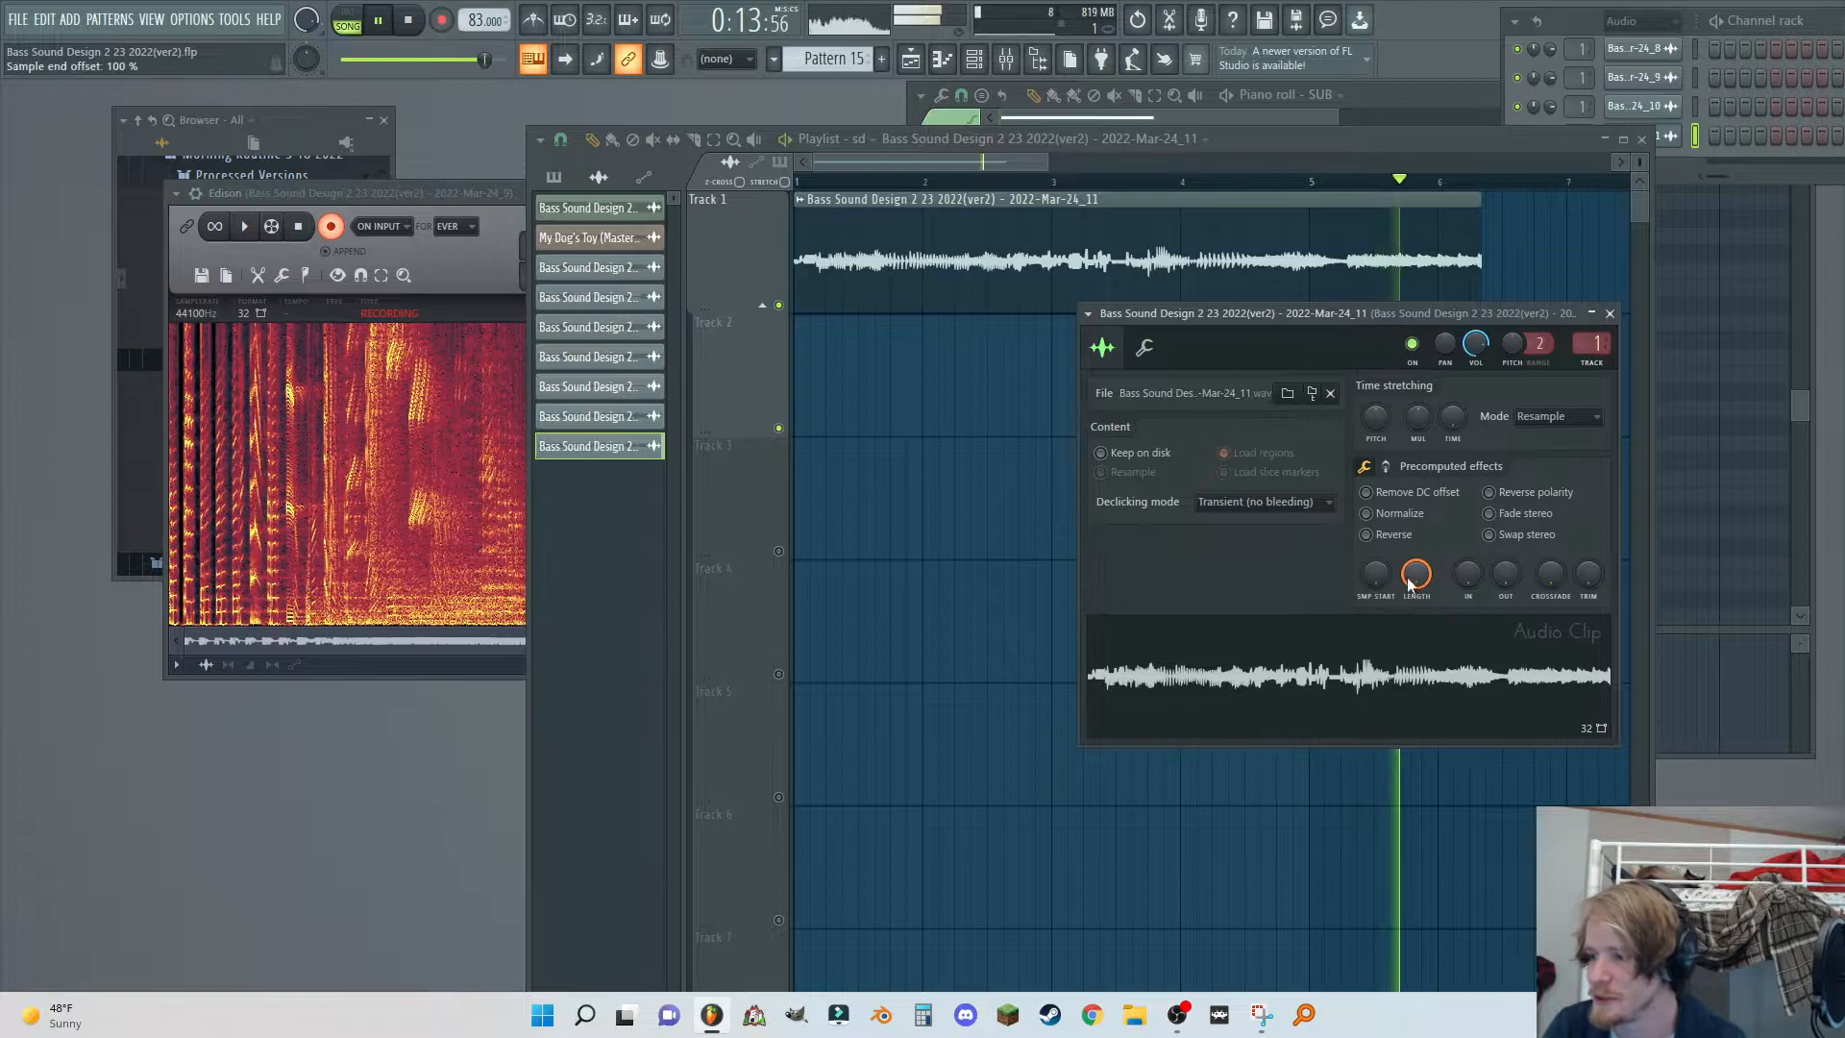
drag(1415, 574, 1414, 634)
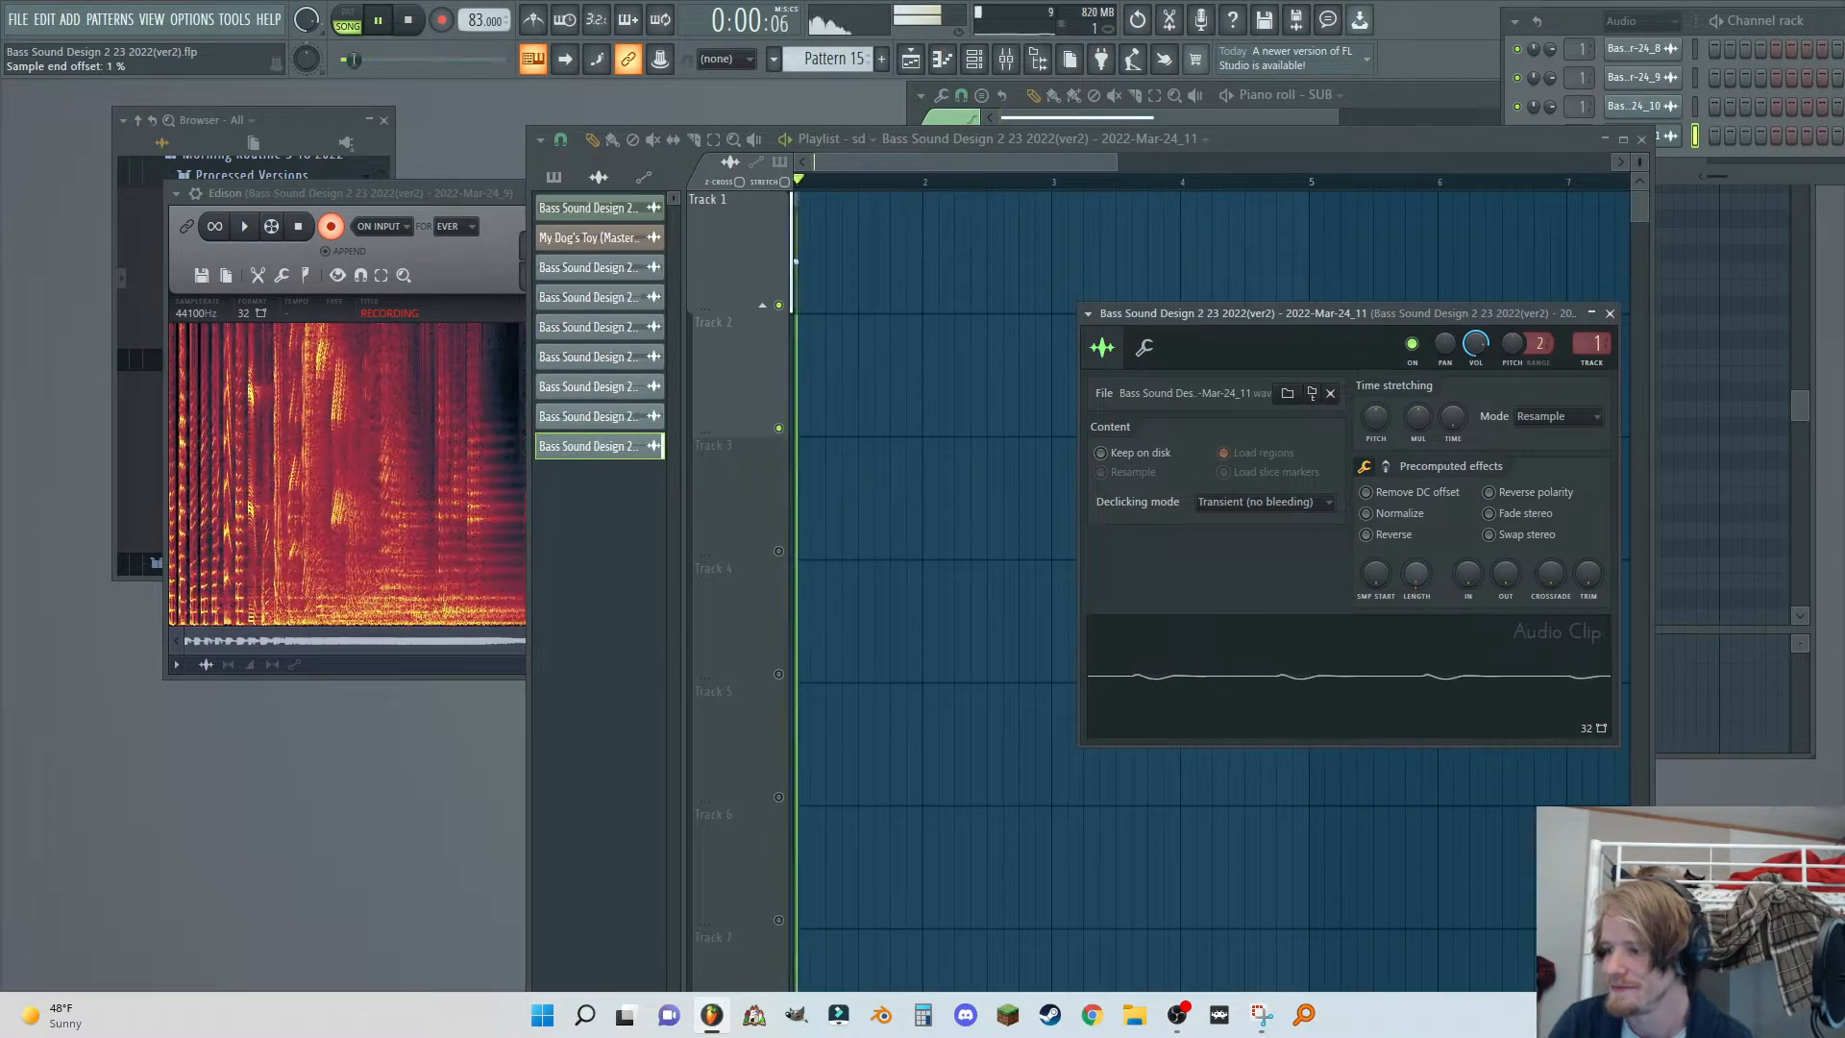
drag(1272, 317, 851, 293)
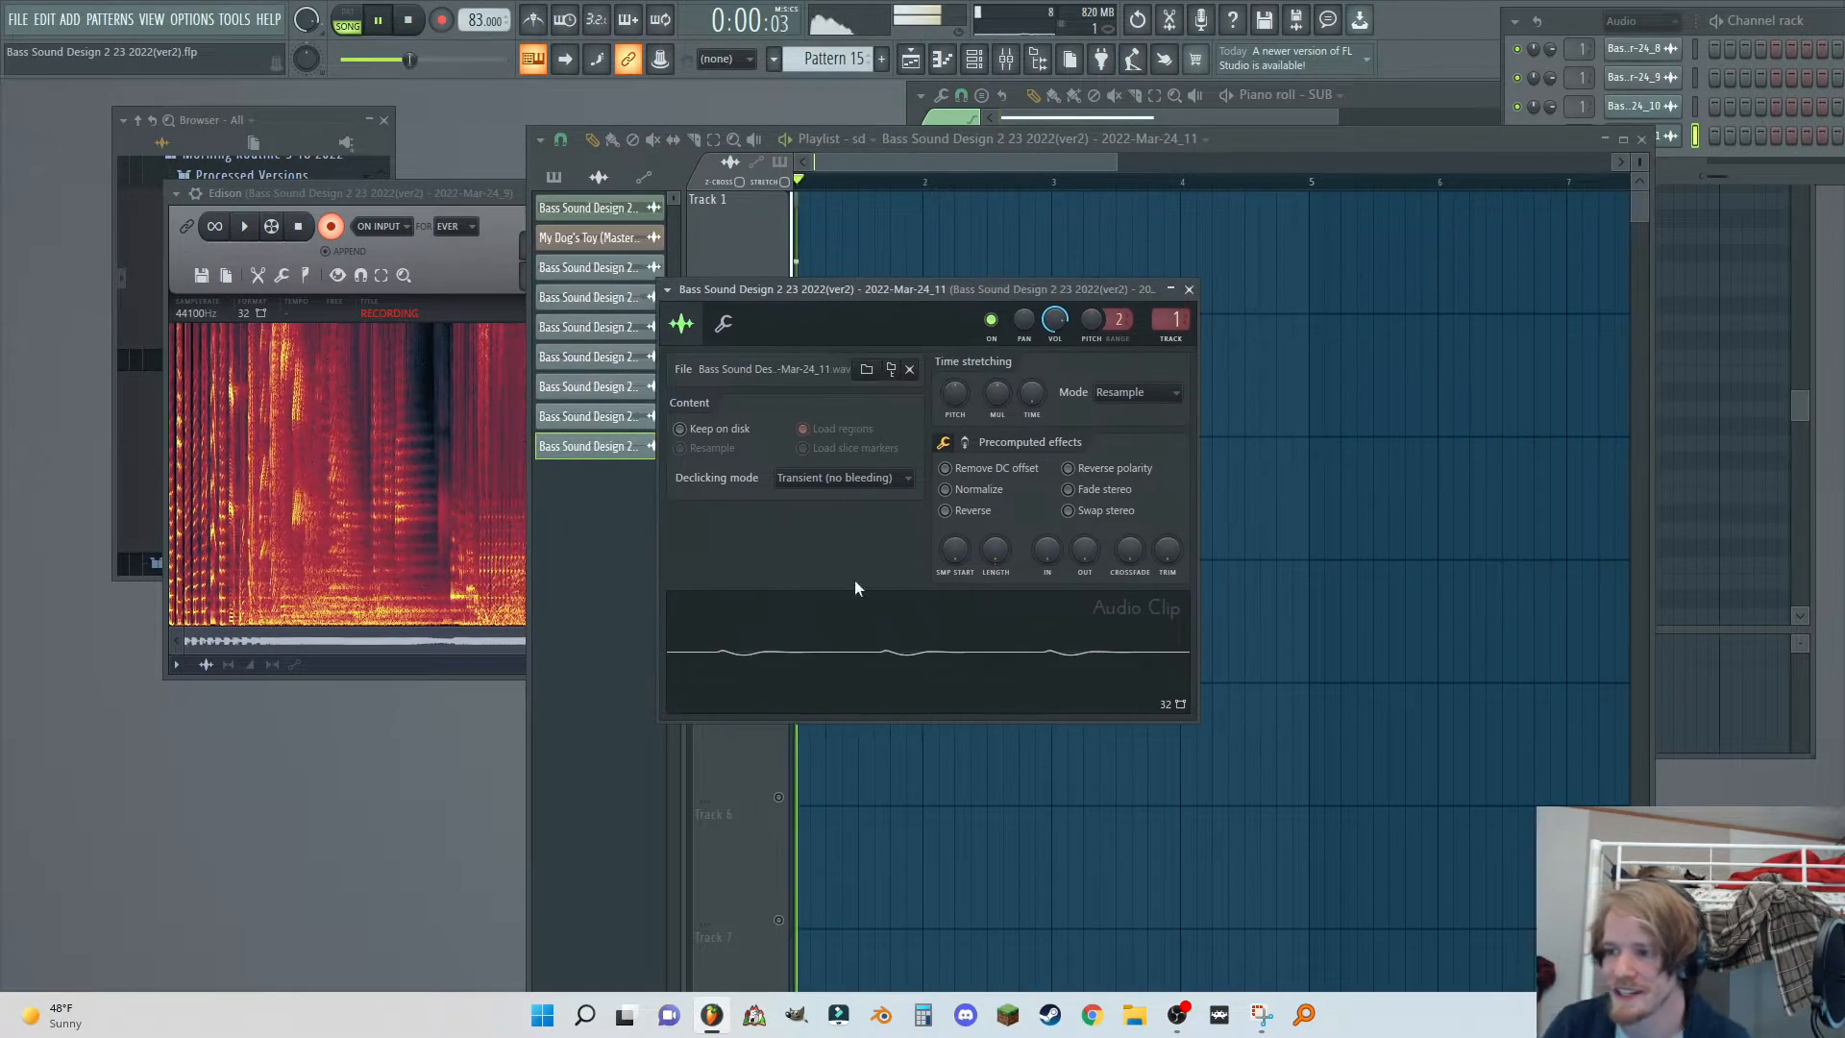
Sweep the clip's sample start and quick fade out back and forth while Edison records, finishing with the fade out at about 27%.
drag(954, 550, 954, 560)
drag(1084, 550, 1084, 524)
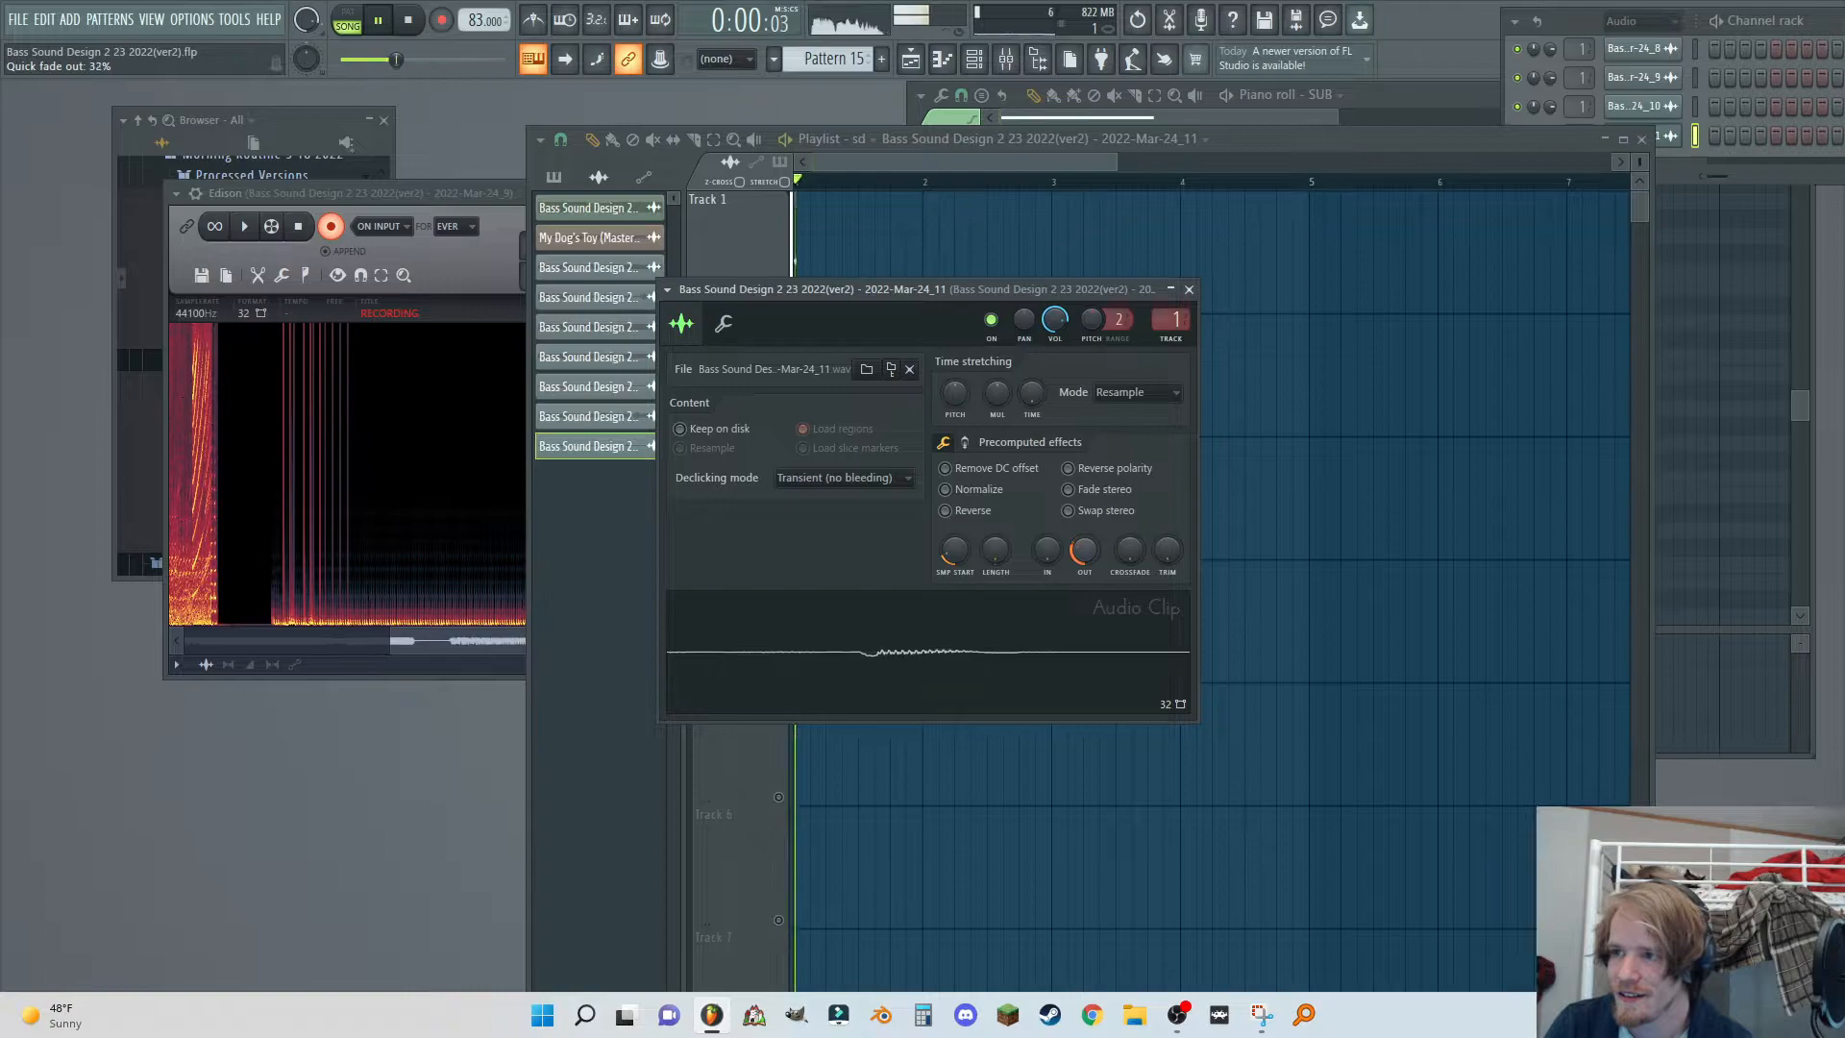
drag(1084, 550, 1084, 574)
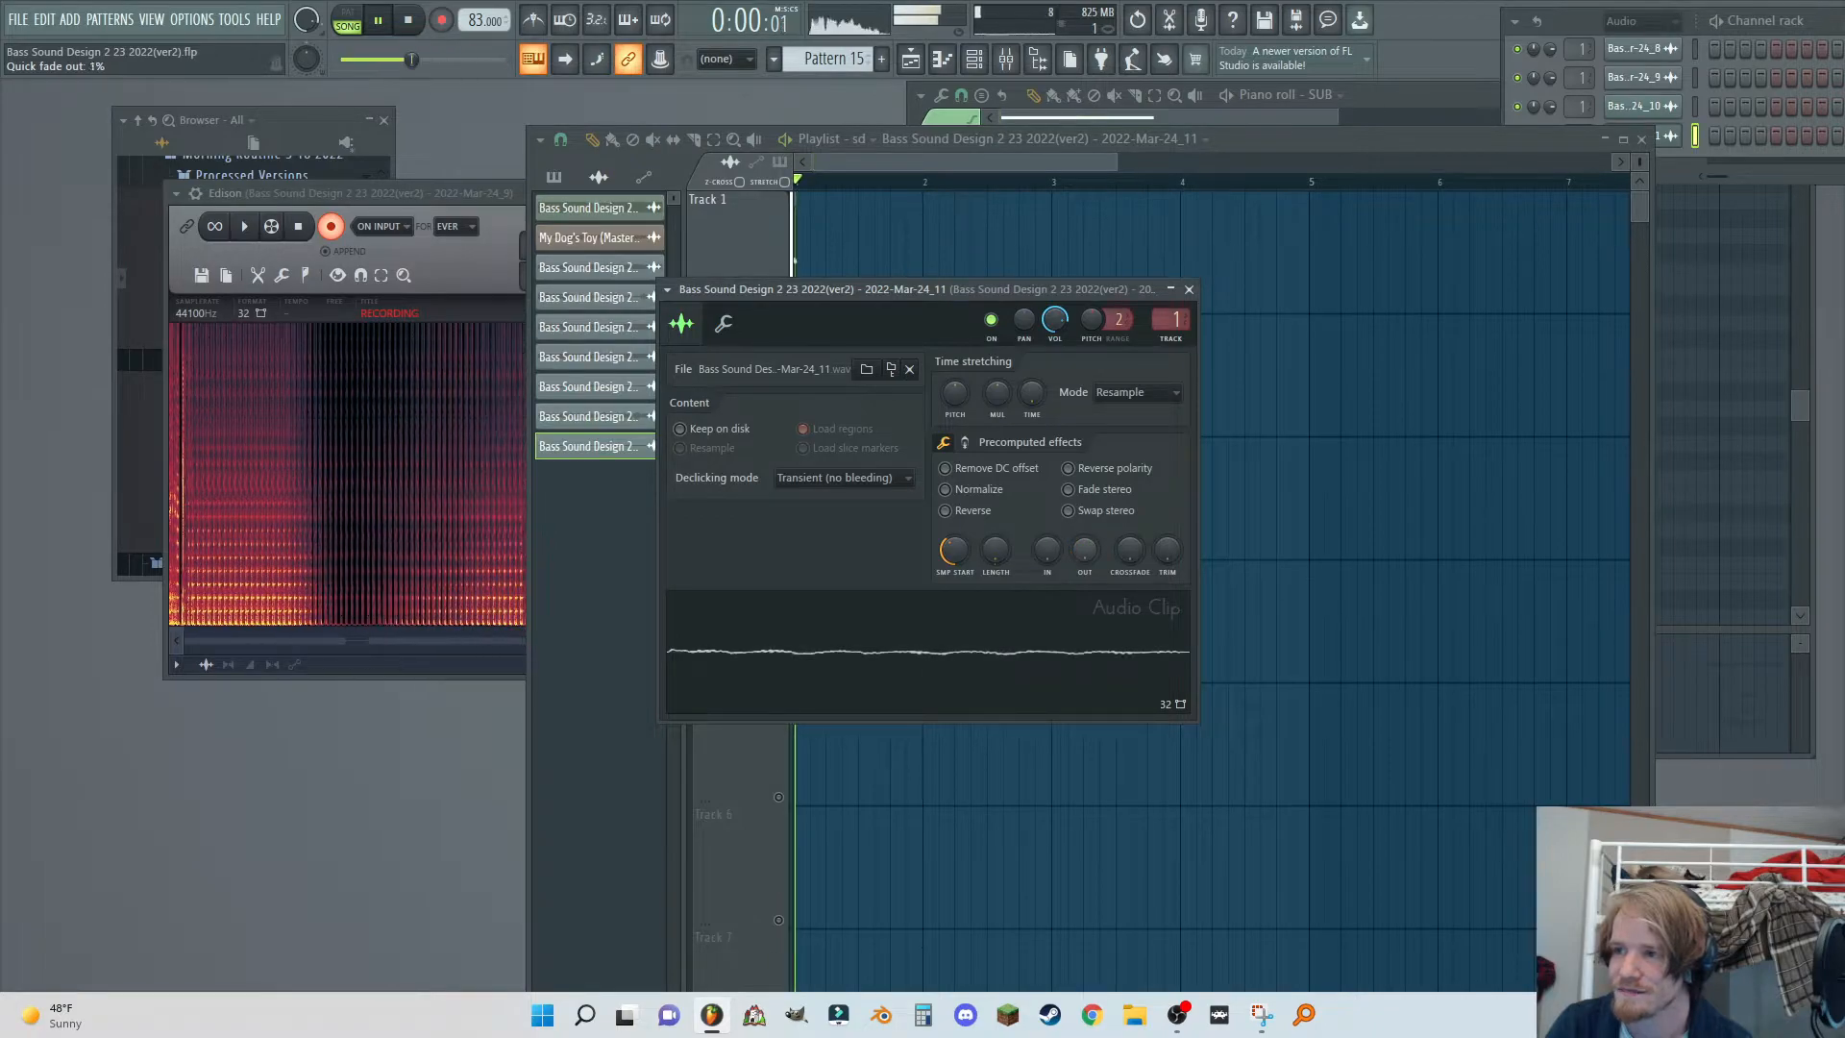
drag(955, 550, 954, 492)
drag(1084, 549, 1084, 600)
drag(955, 549, 954, 538)
mouse_move(1084, 550)
mouse_down()
mouse_move(1084, 569)
mouse_move(1084, 525)
mouse_move(1084, 558)
mouse_up()
drag(955, 549, 955, 544)
drag(1084, 550, 1084, 548)
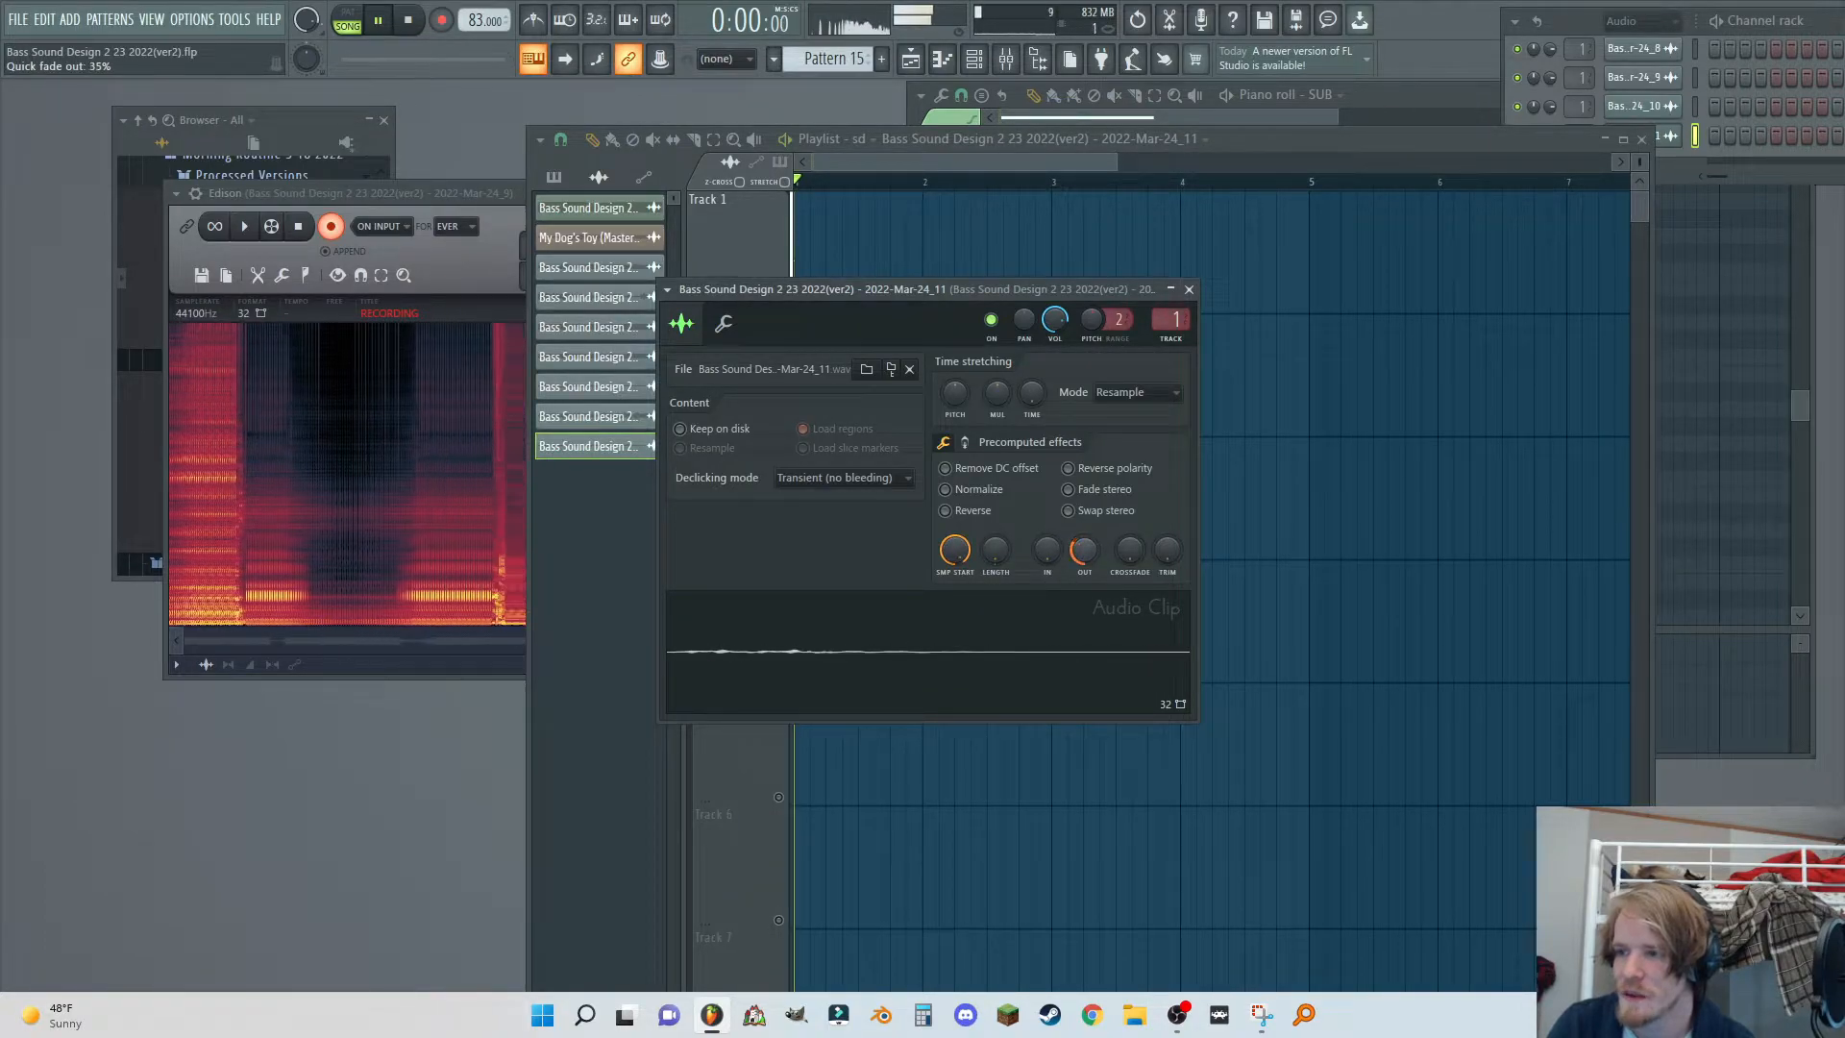
drag(956, 549, 955, 553)
drag(1084, 549, 1084, 540)
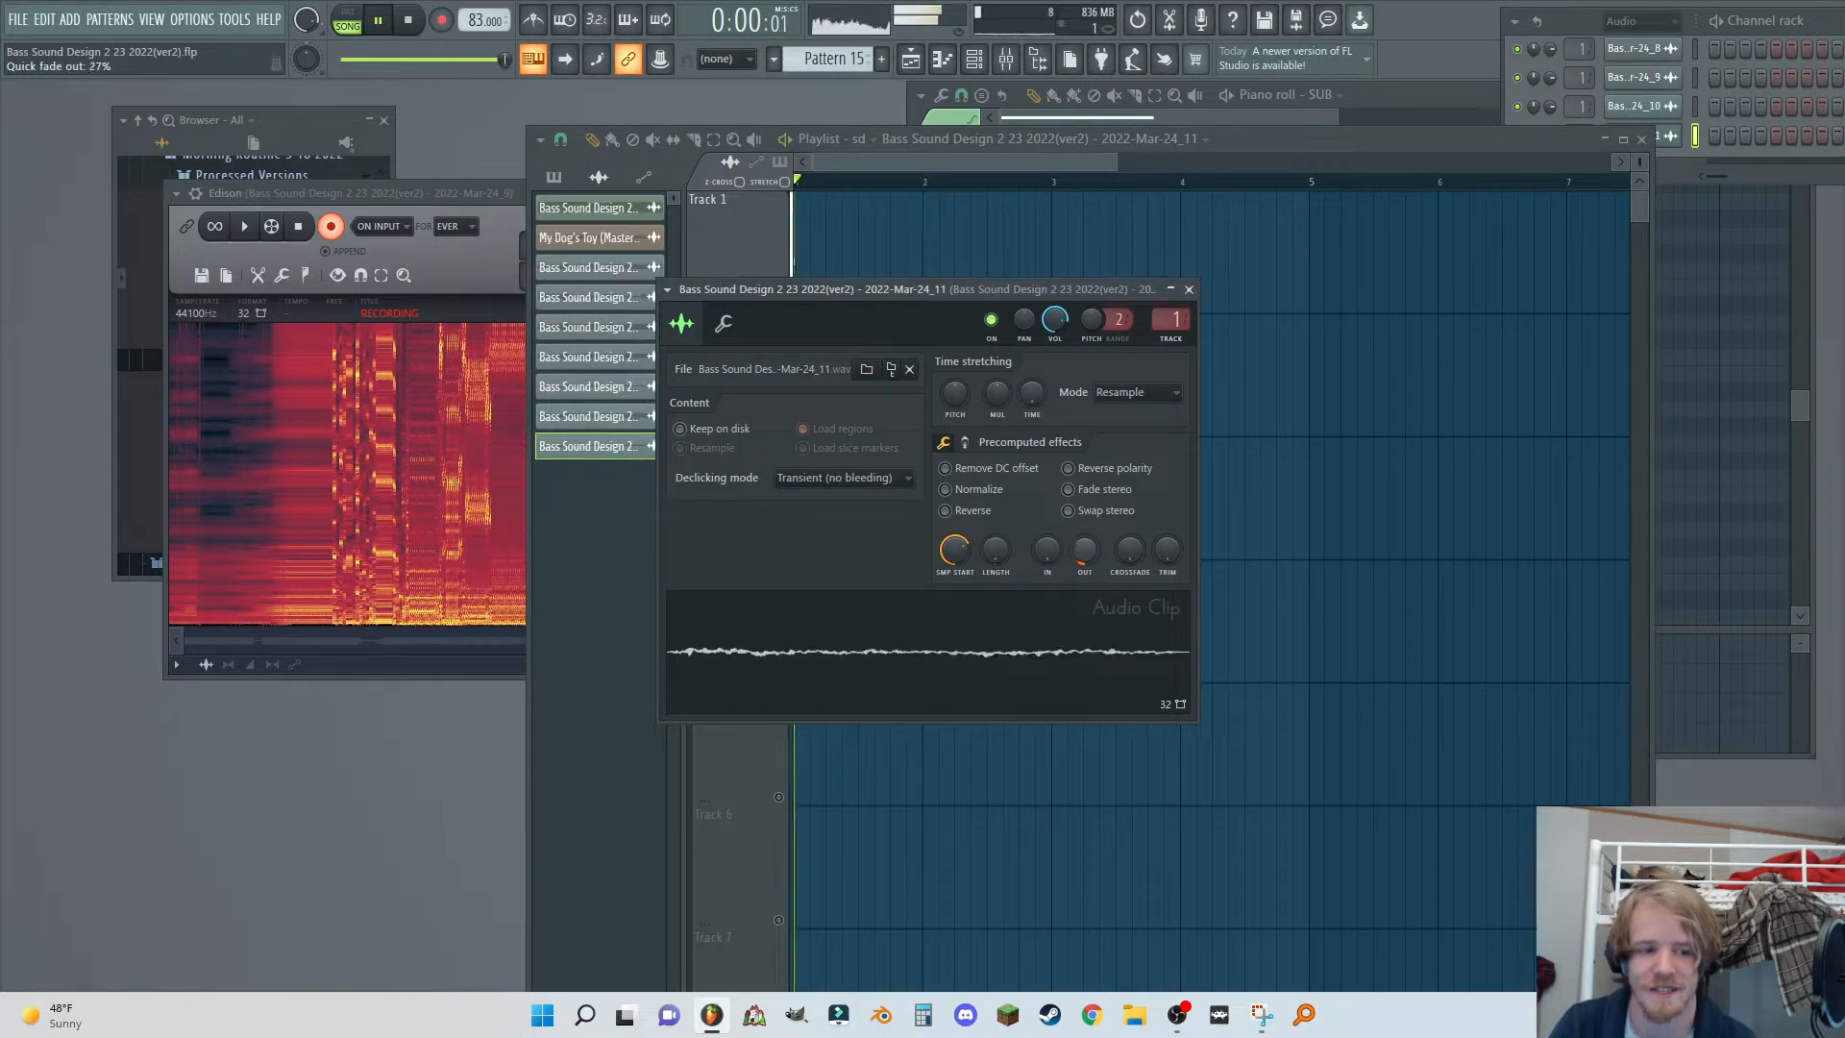
Keep varying the fade out and sample start for the recording, bringing the fade out back to 0% and the start near the beginning.
drag(1084, 540, 1084, 567)
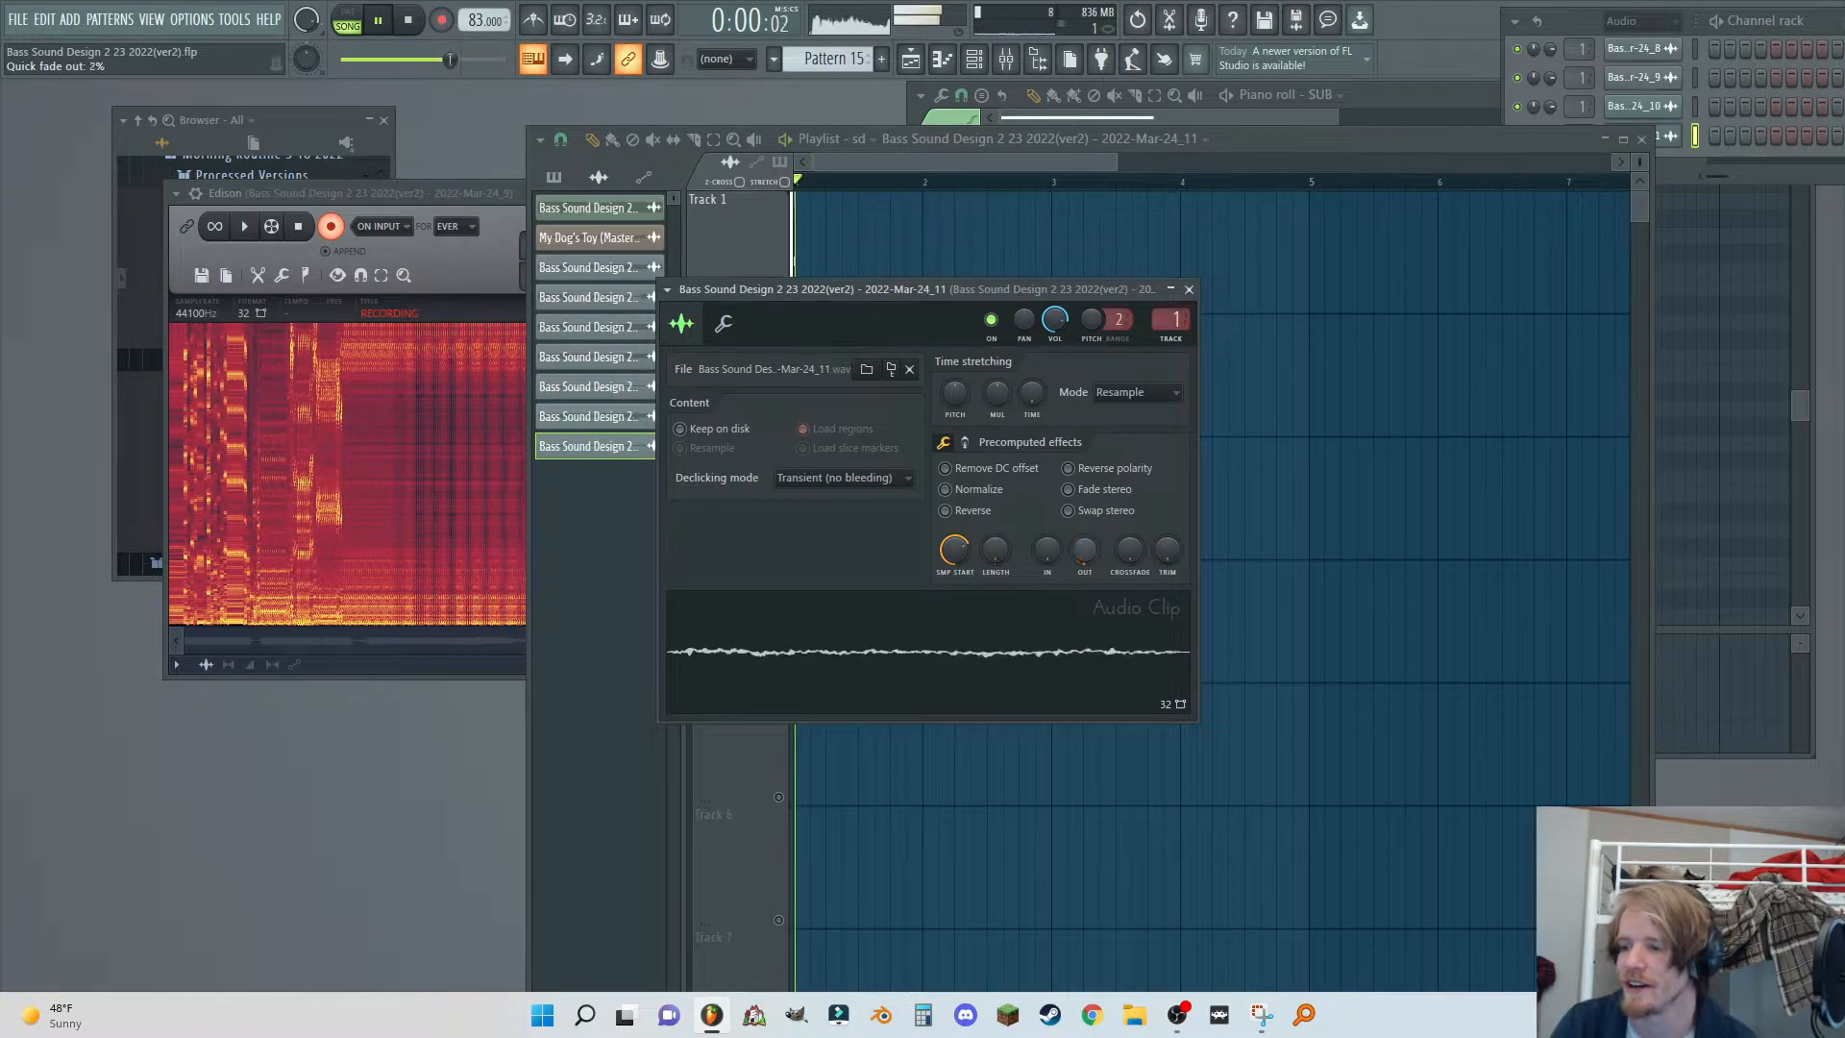
drag(1084, 549, 1084, 569)
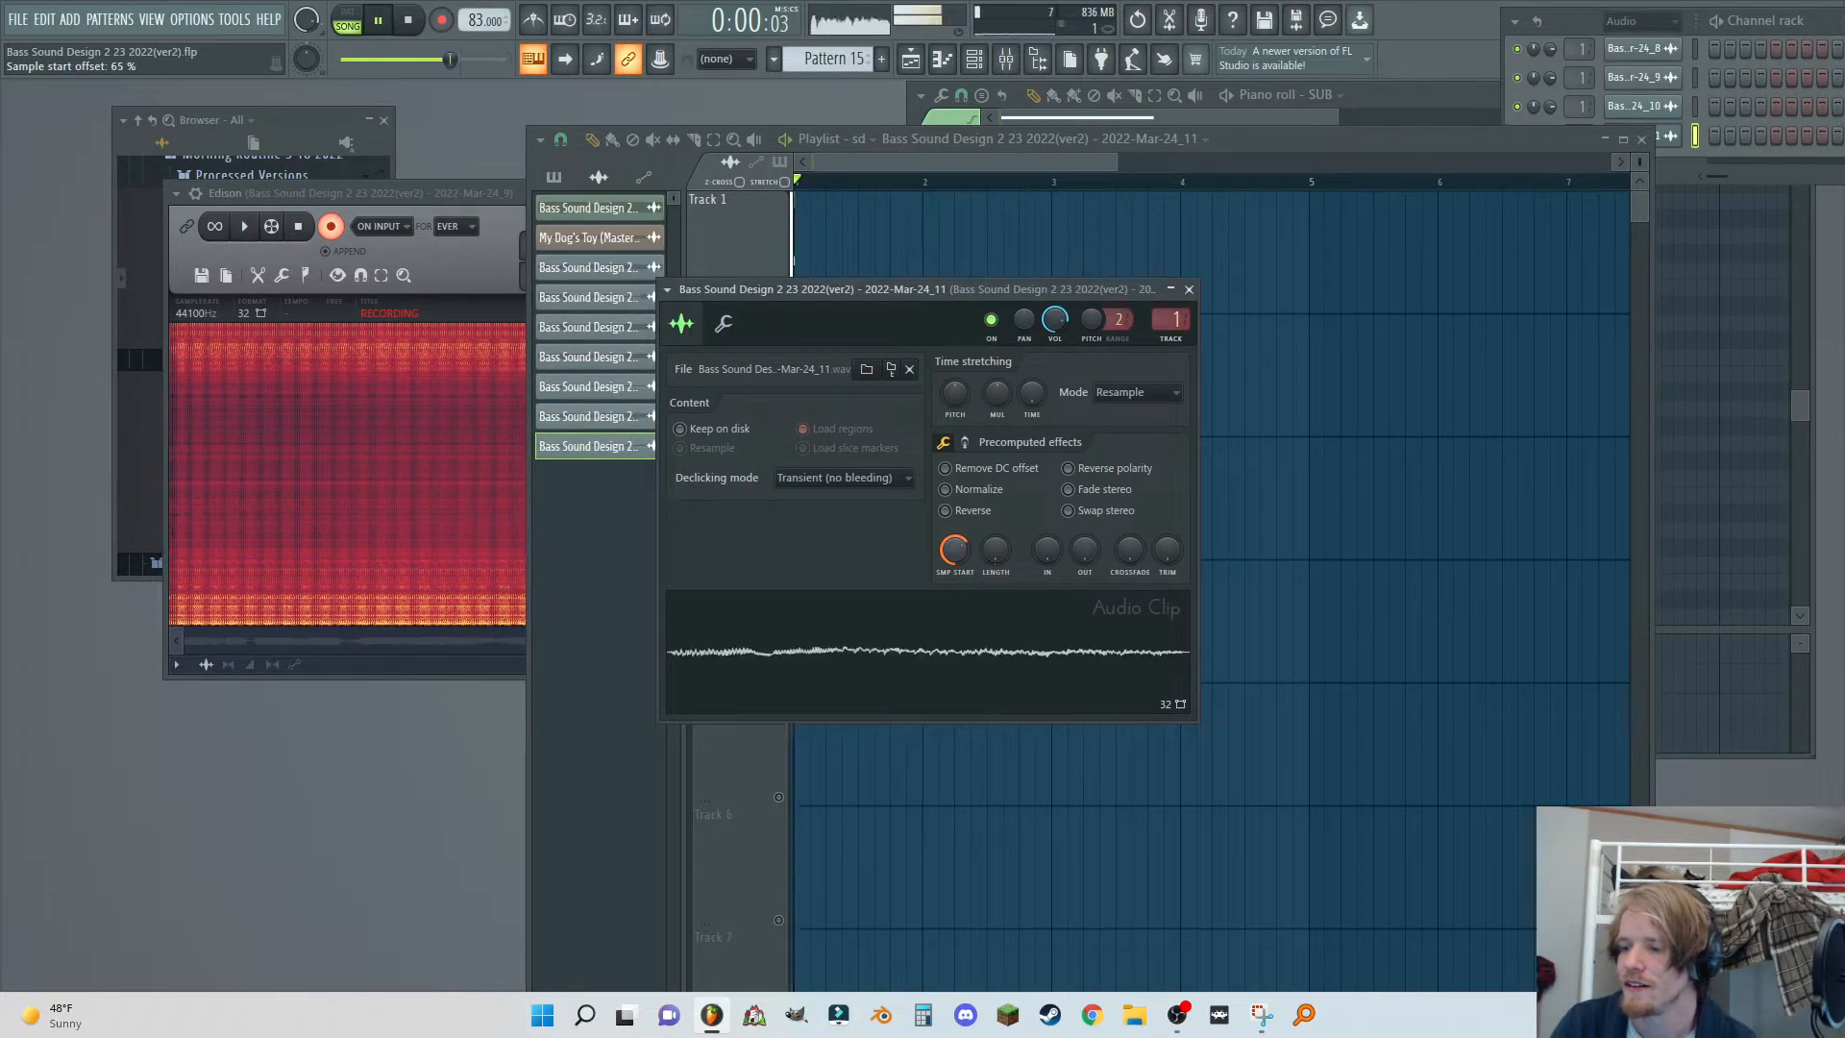
drag(1084, 550, 1084, 548)
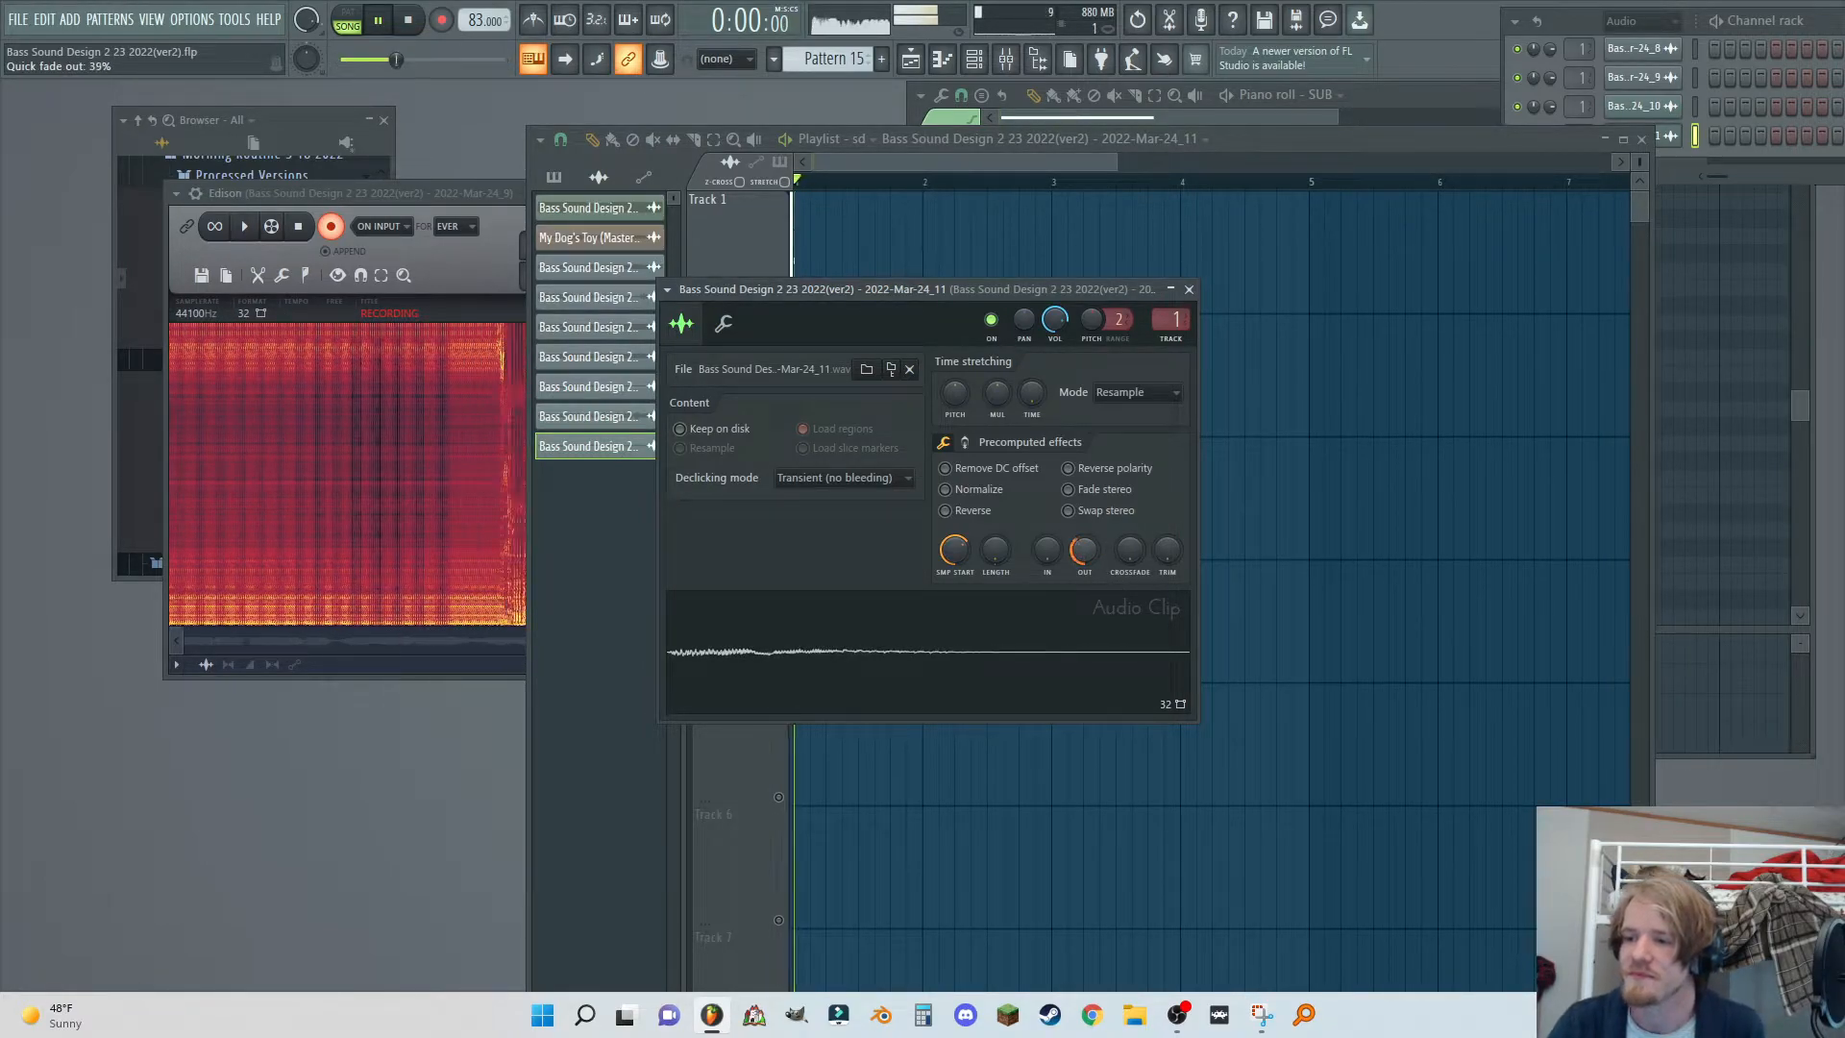
drag(1084, 548, 1084, 549)
drag(954, 548, 954, 519)
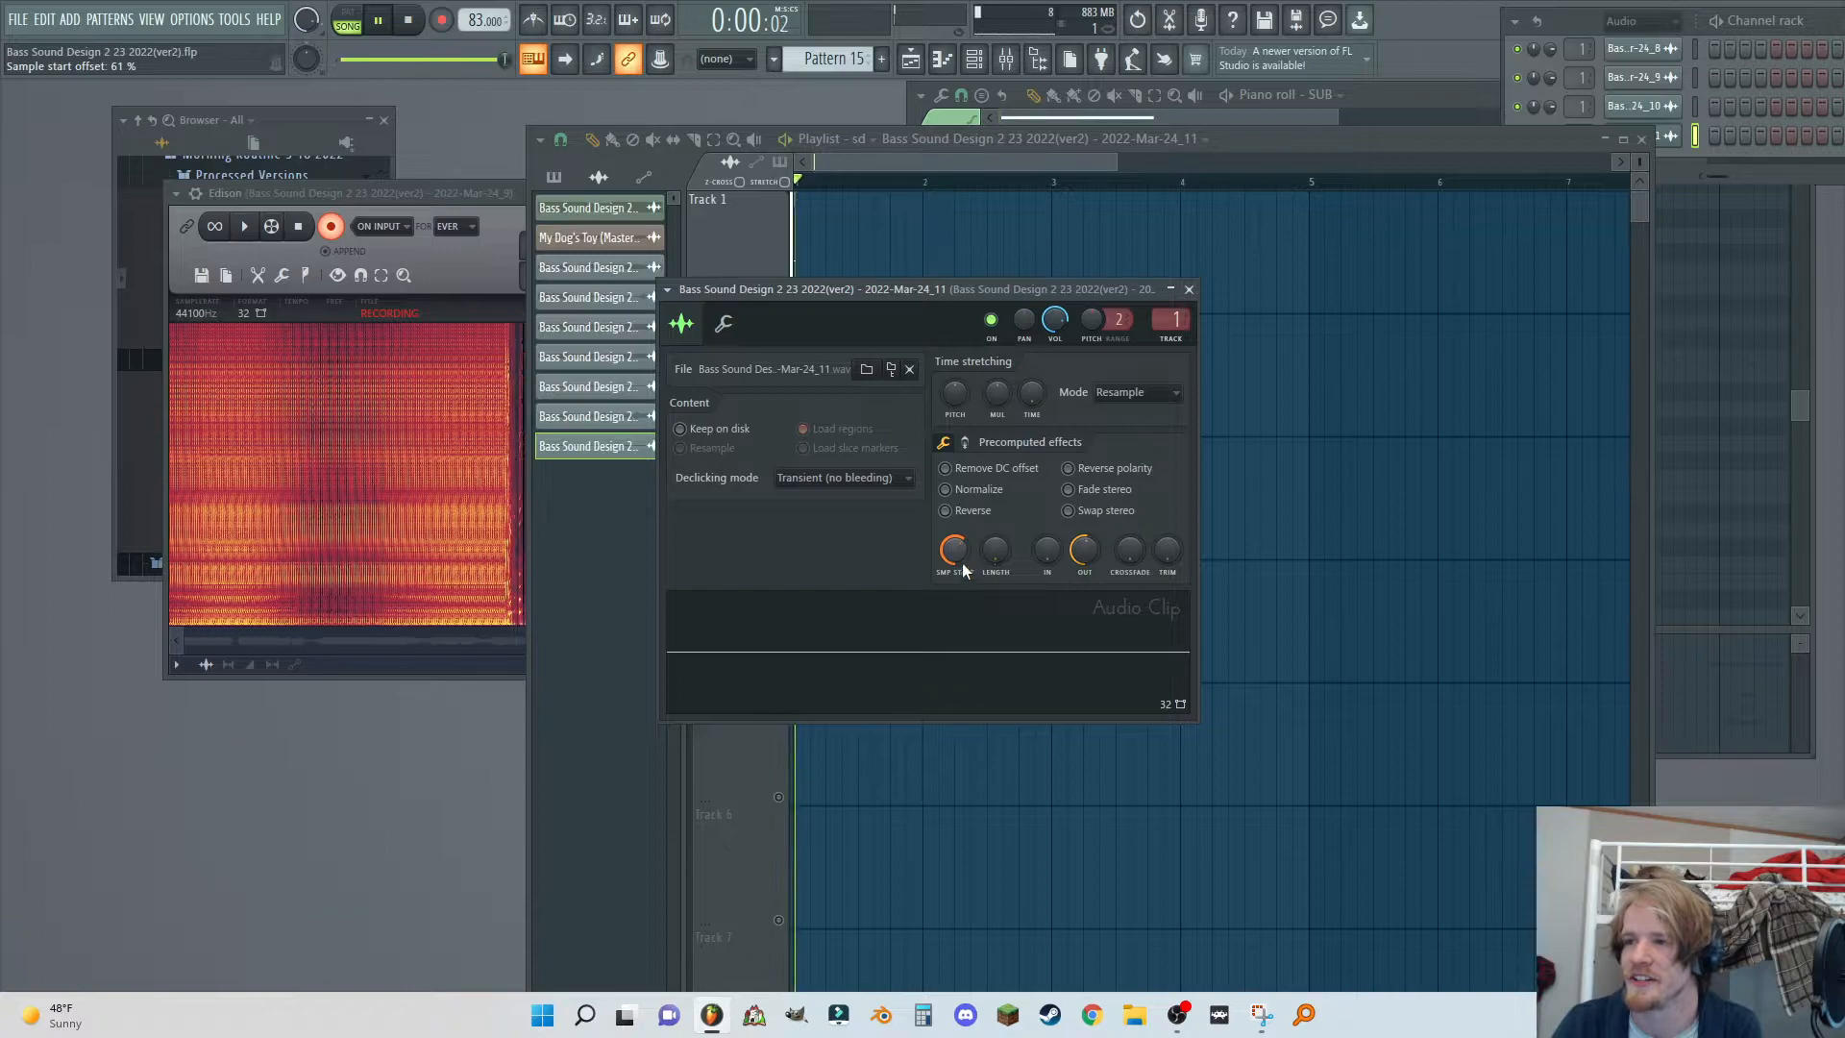
drag(955, 549, 954, 546)
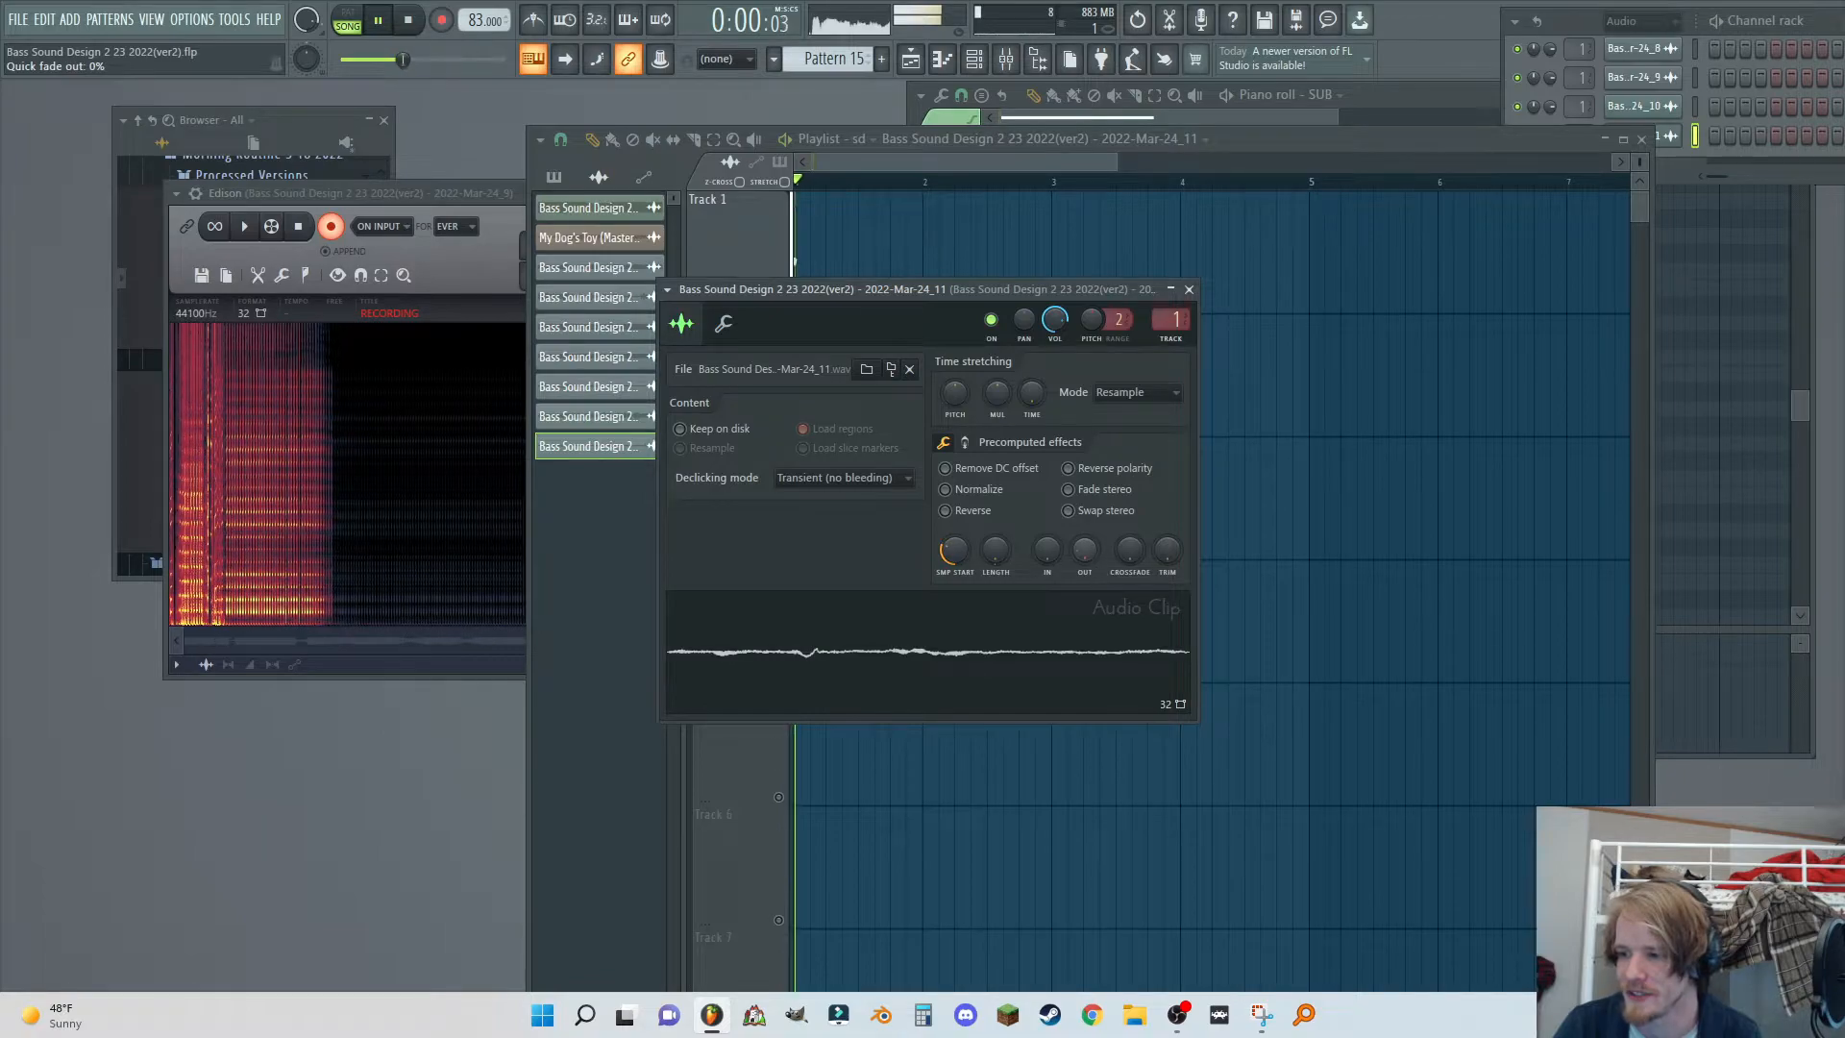
drag(1084, 549, 1084, 562)
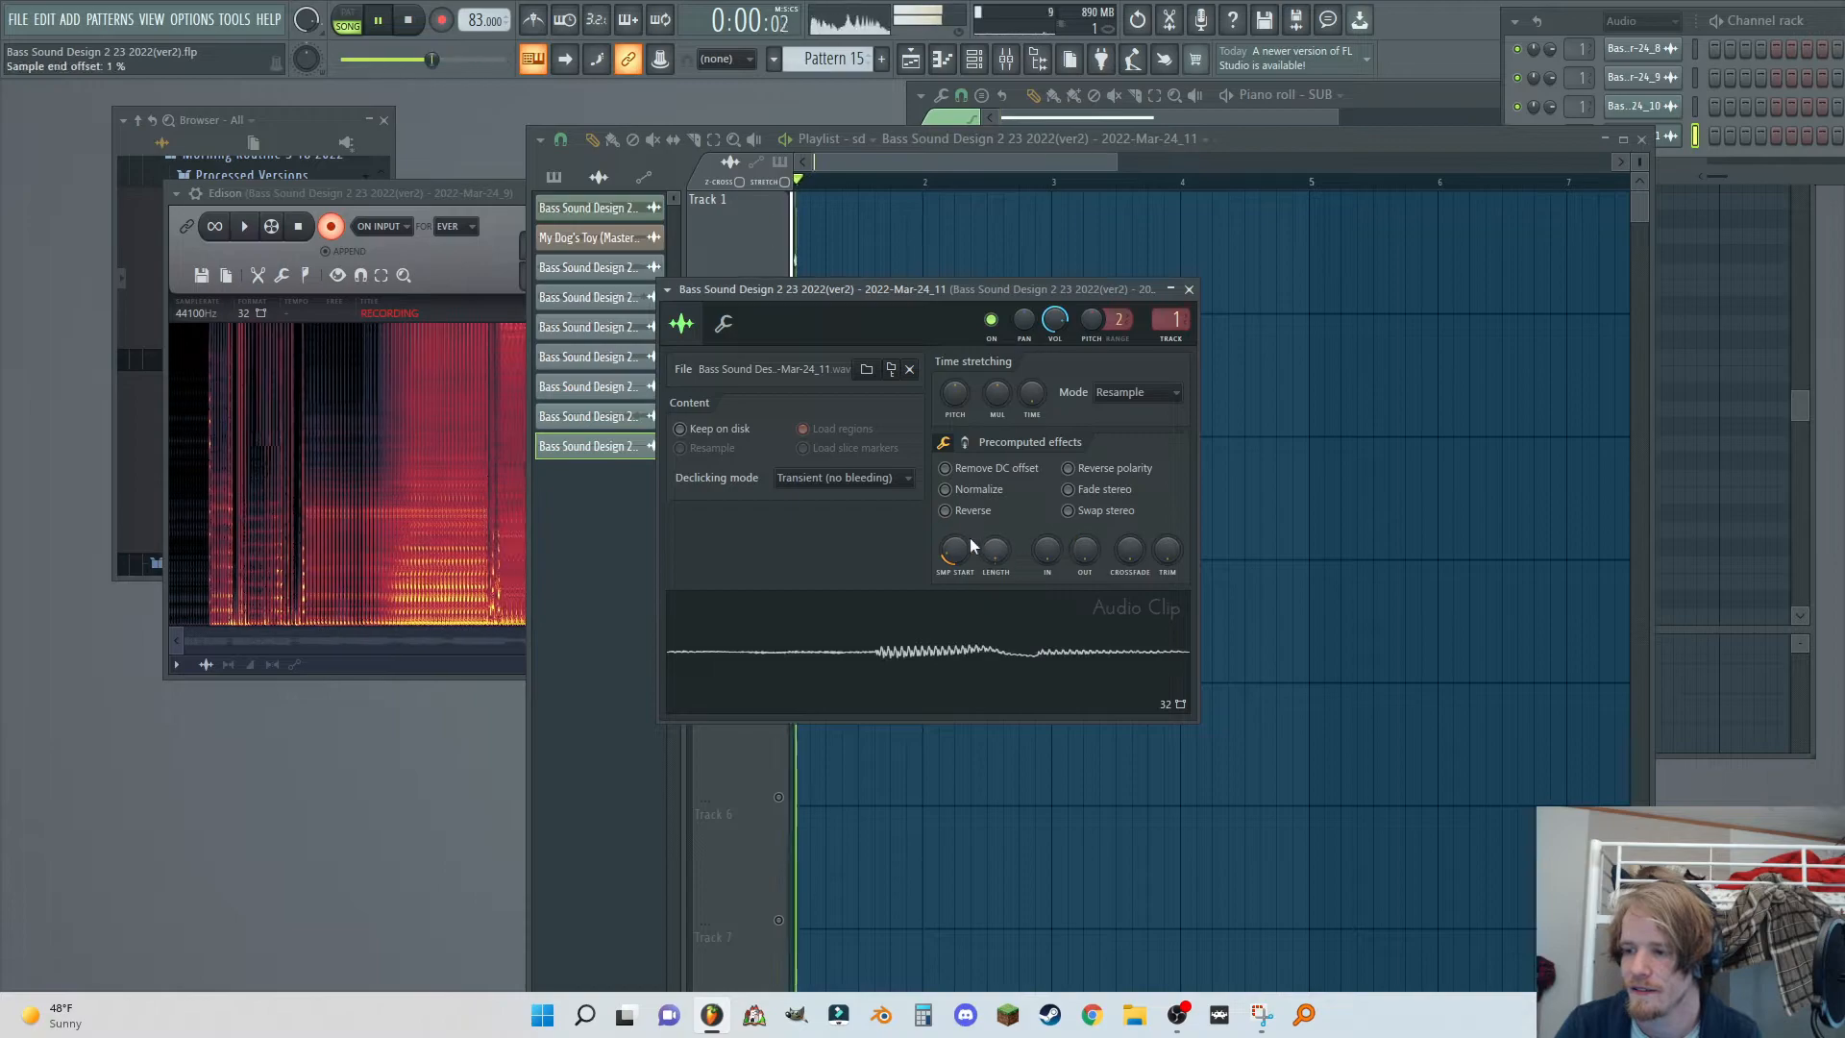
mouse_move(1088, 556)
mouse_down()
mouse_move(1088, 523)
mouse_move(1088, 558)
mouse_up()
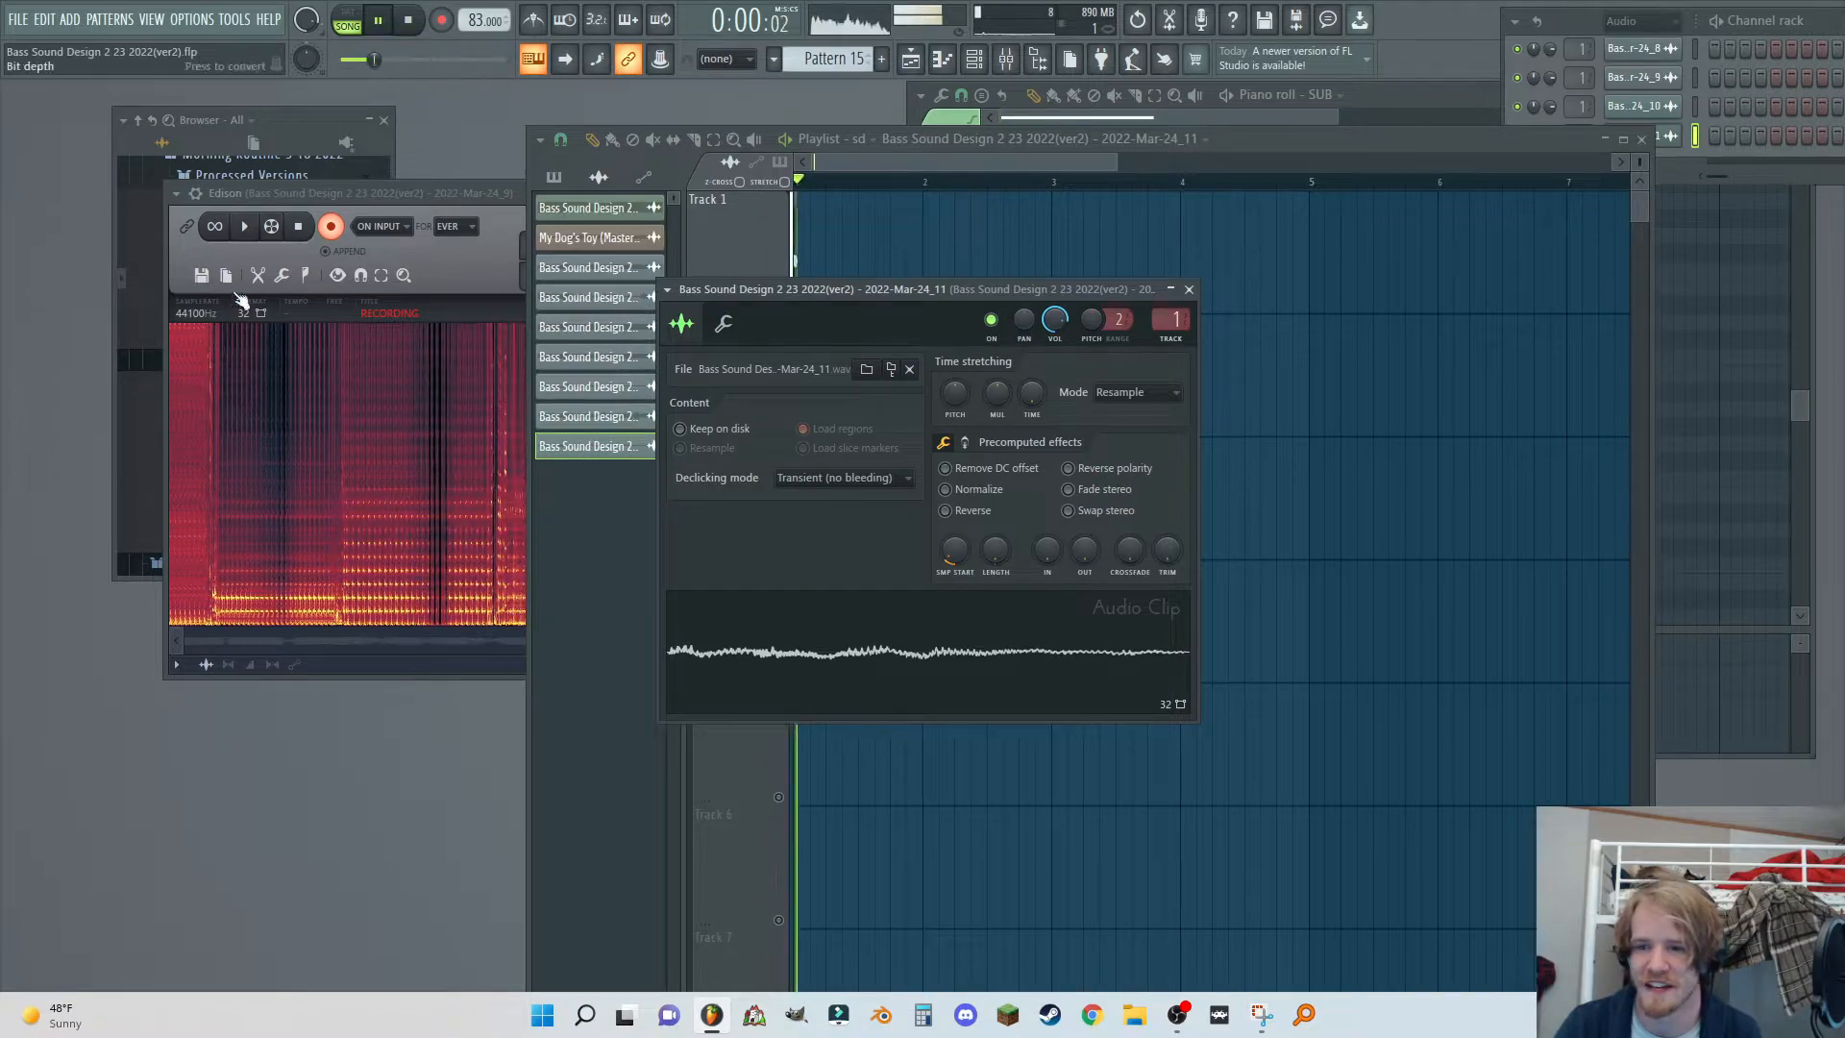
Stop the Edison recording and the song, move Edison aside and audition the new take in loop mode.
click(297, 228)
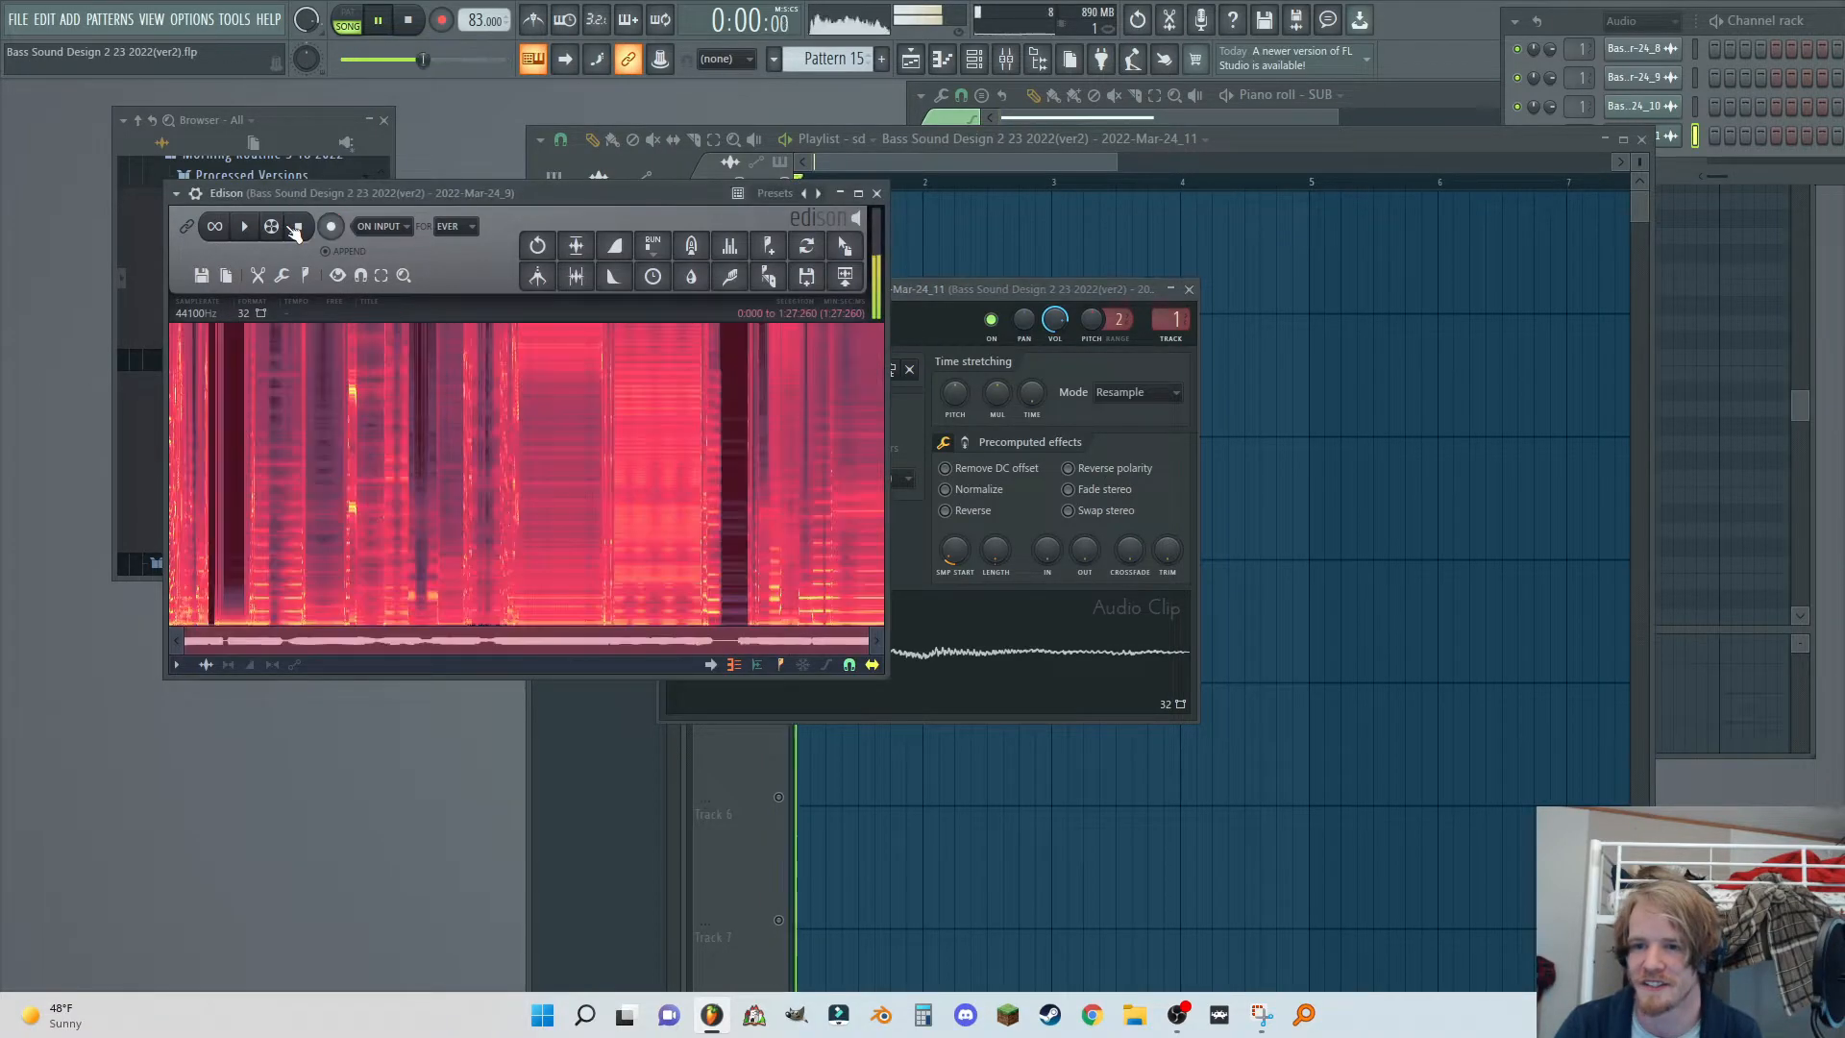
click(407, 20)
drag(660, 196, 1261, 157)
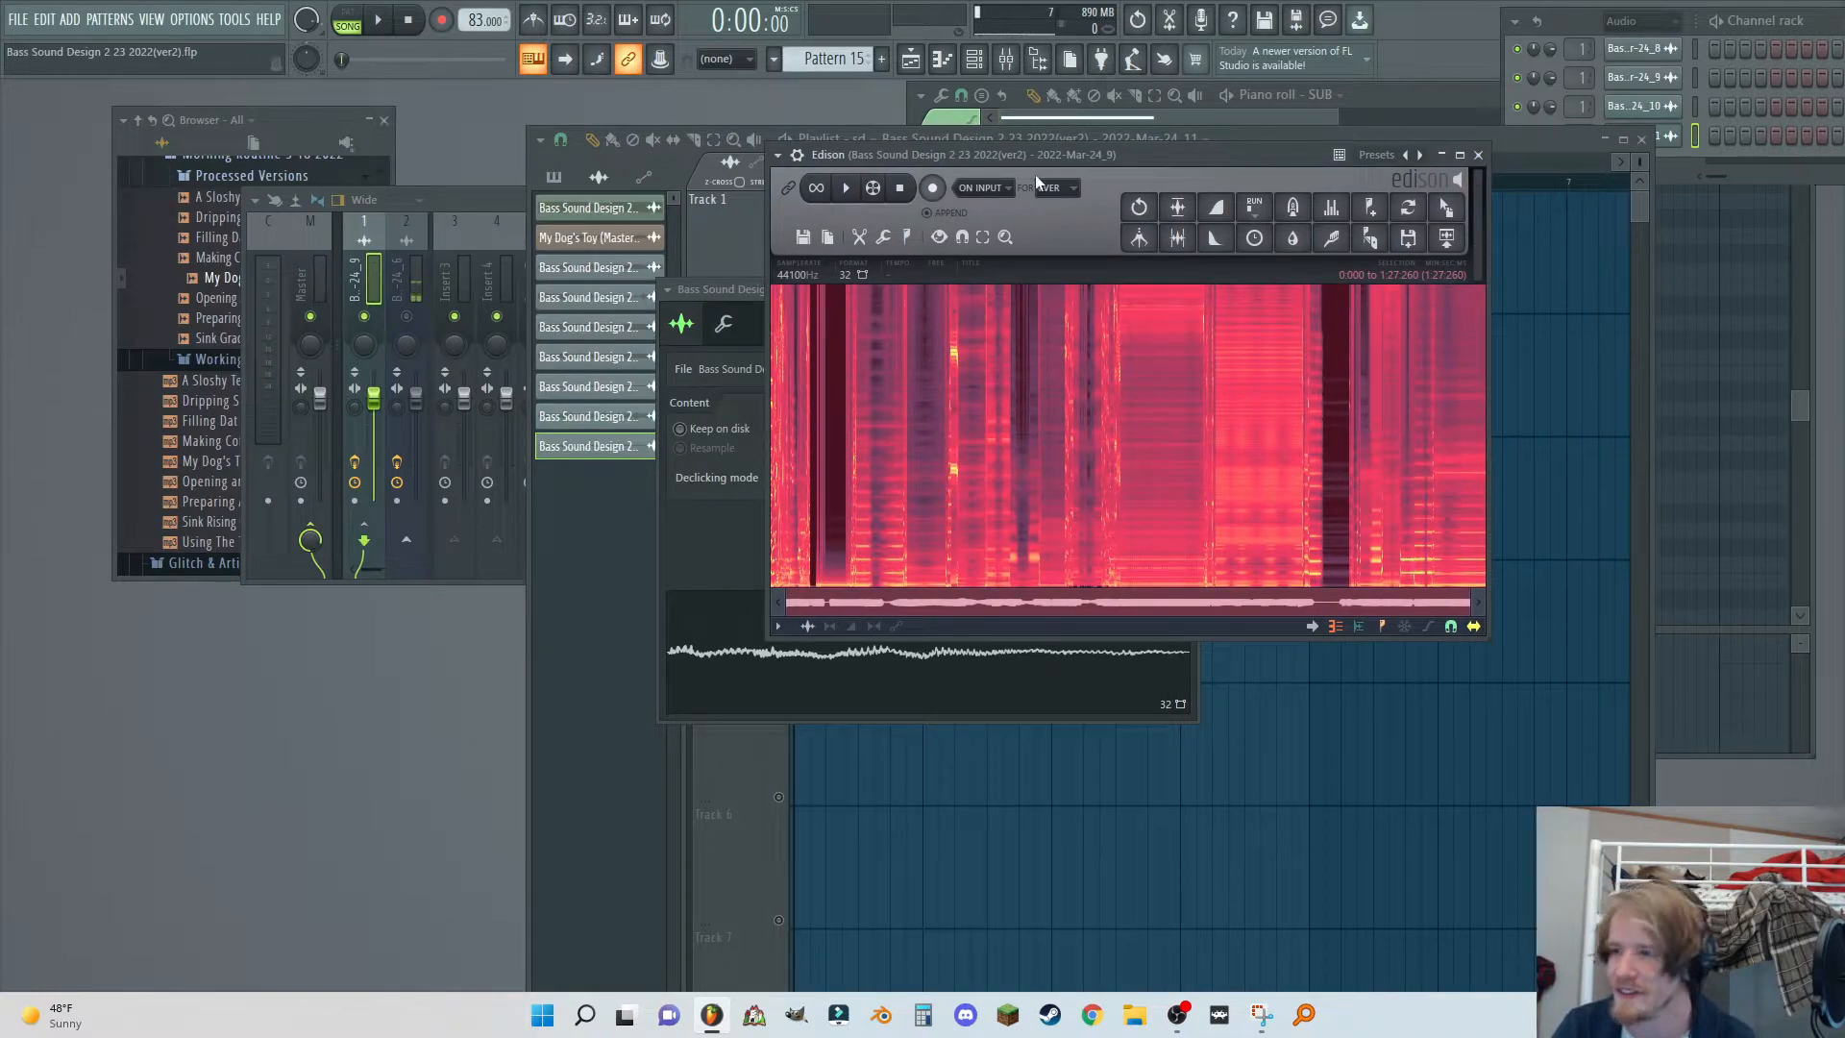
click(818, 188)
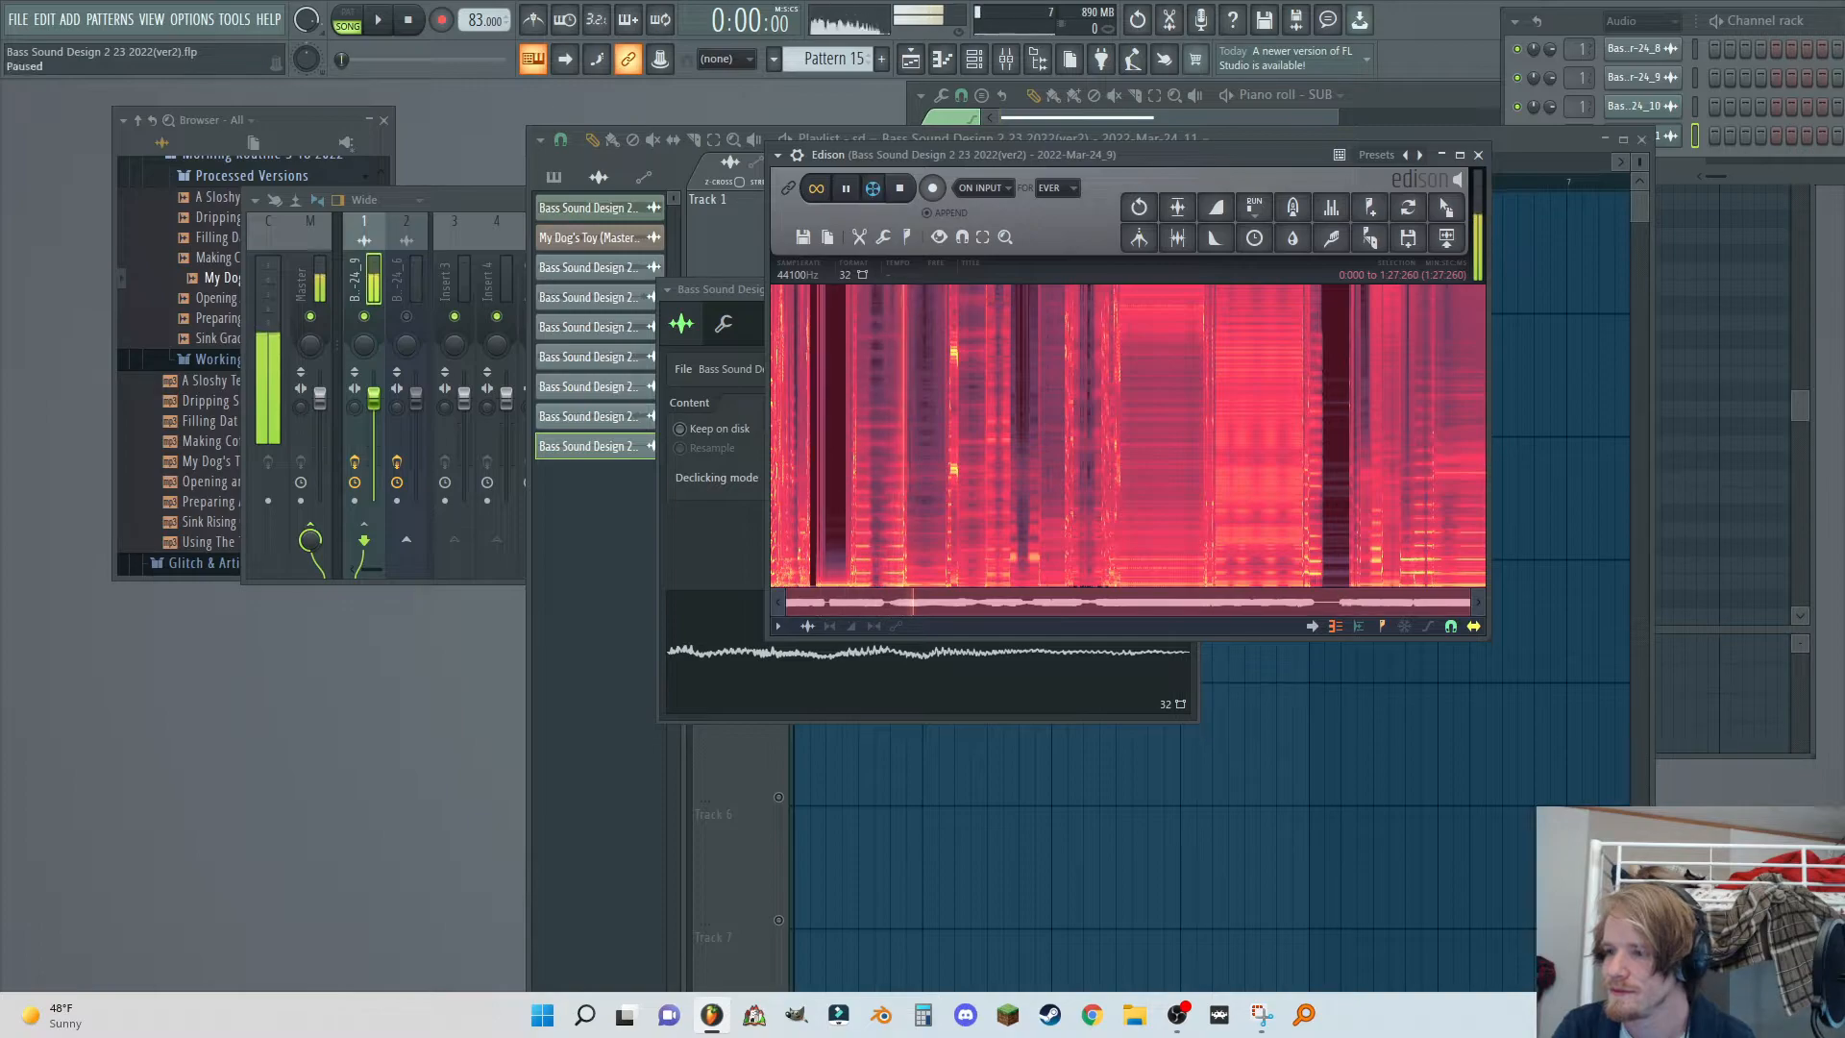
click(904, 188)
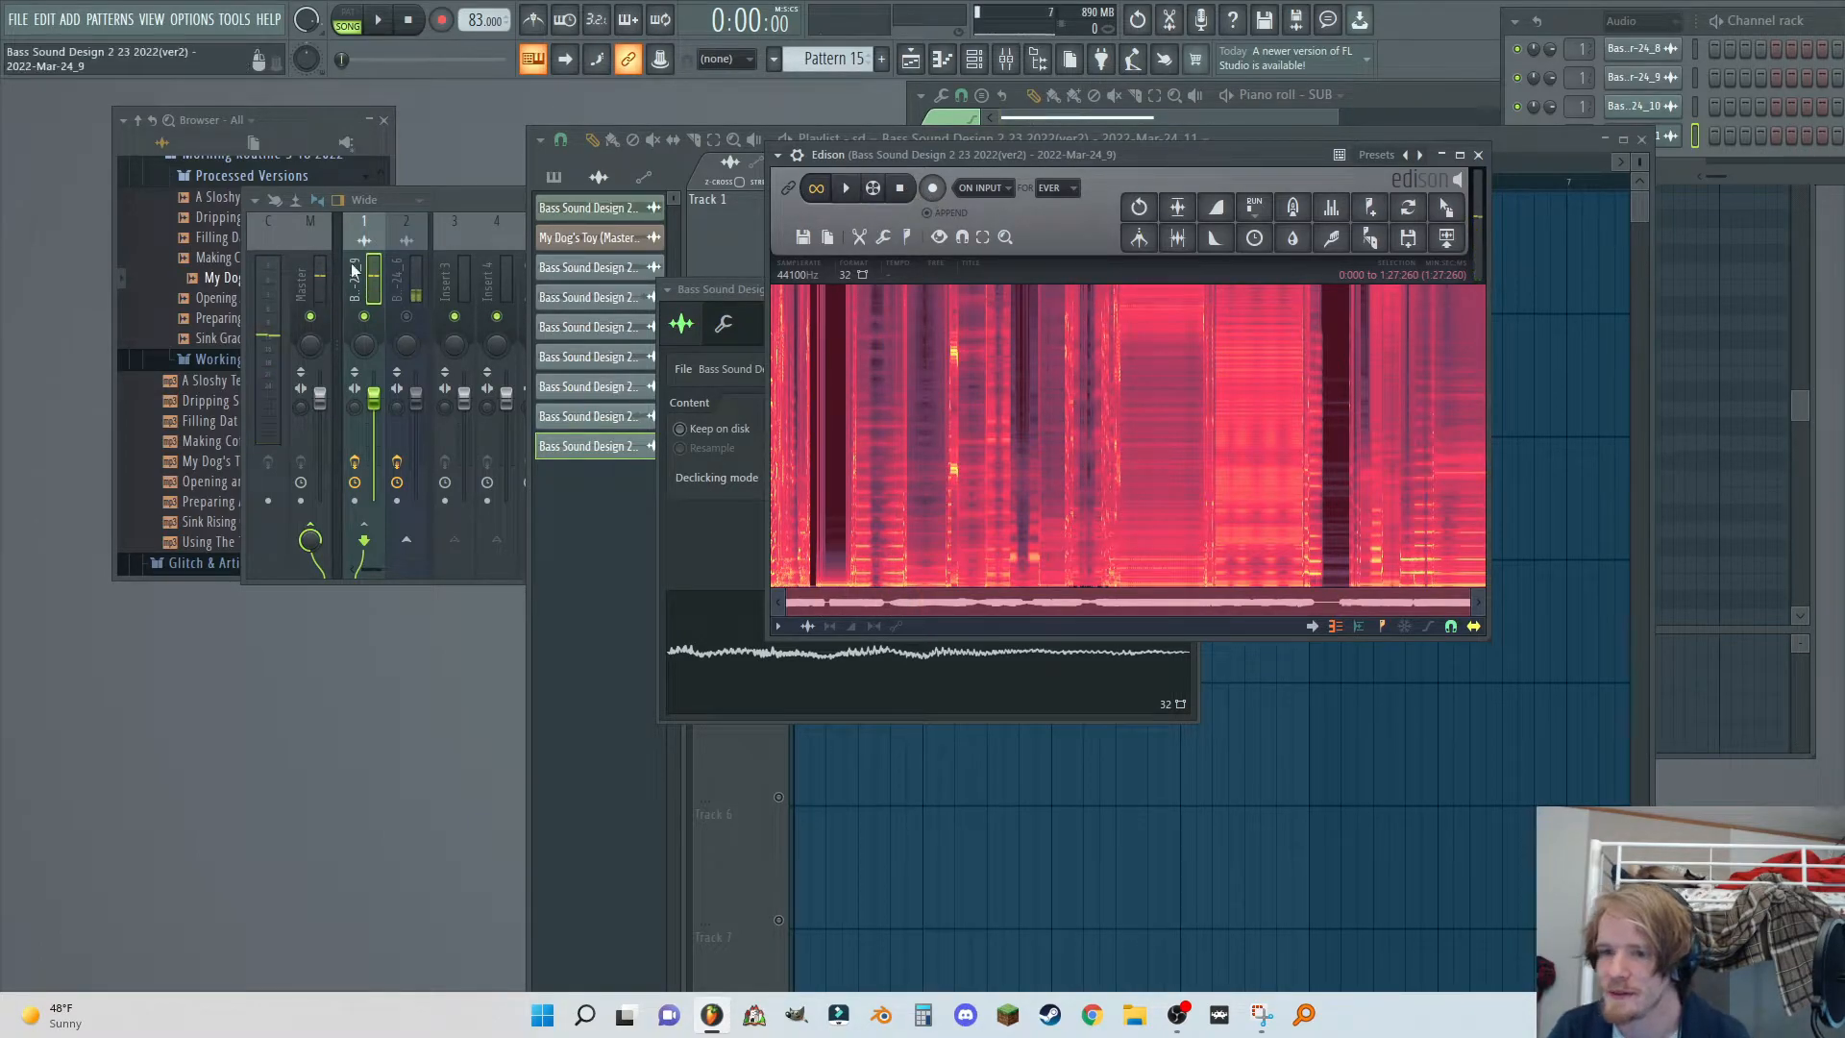
Load a second Edison into slot 8 of Insert 1 and start it recording on input with its duration set to EVER.
key(F9)
key(F8)
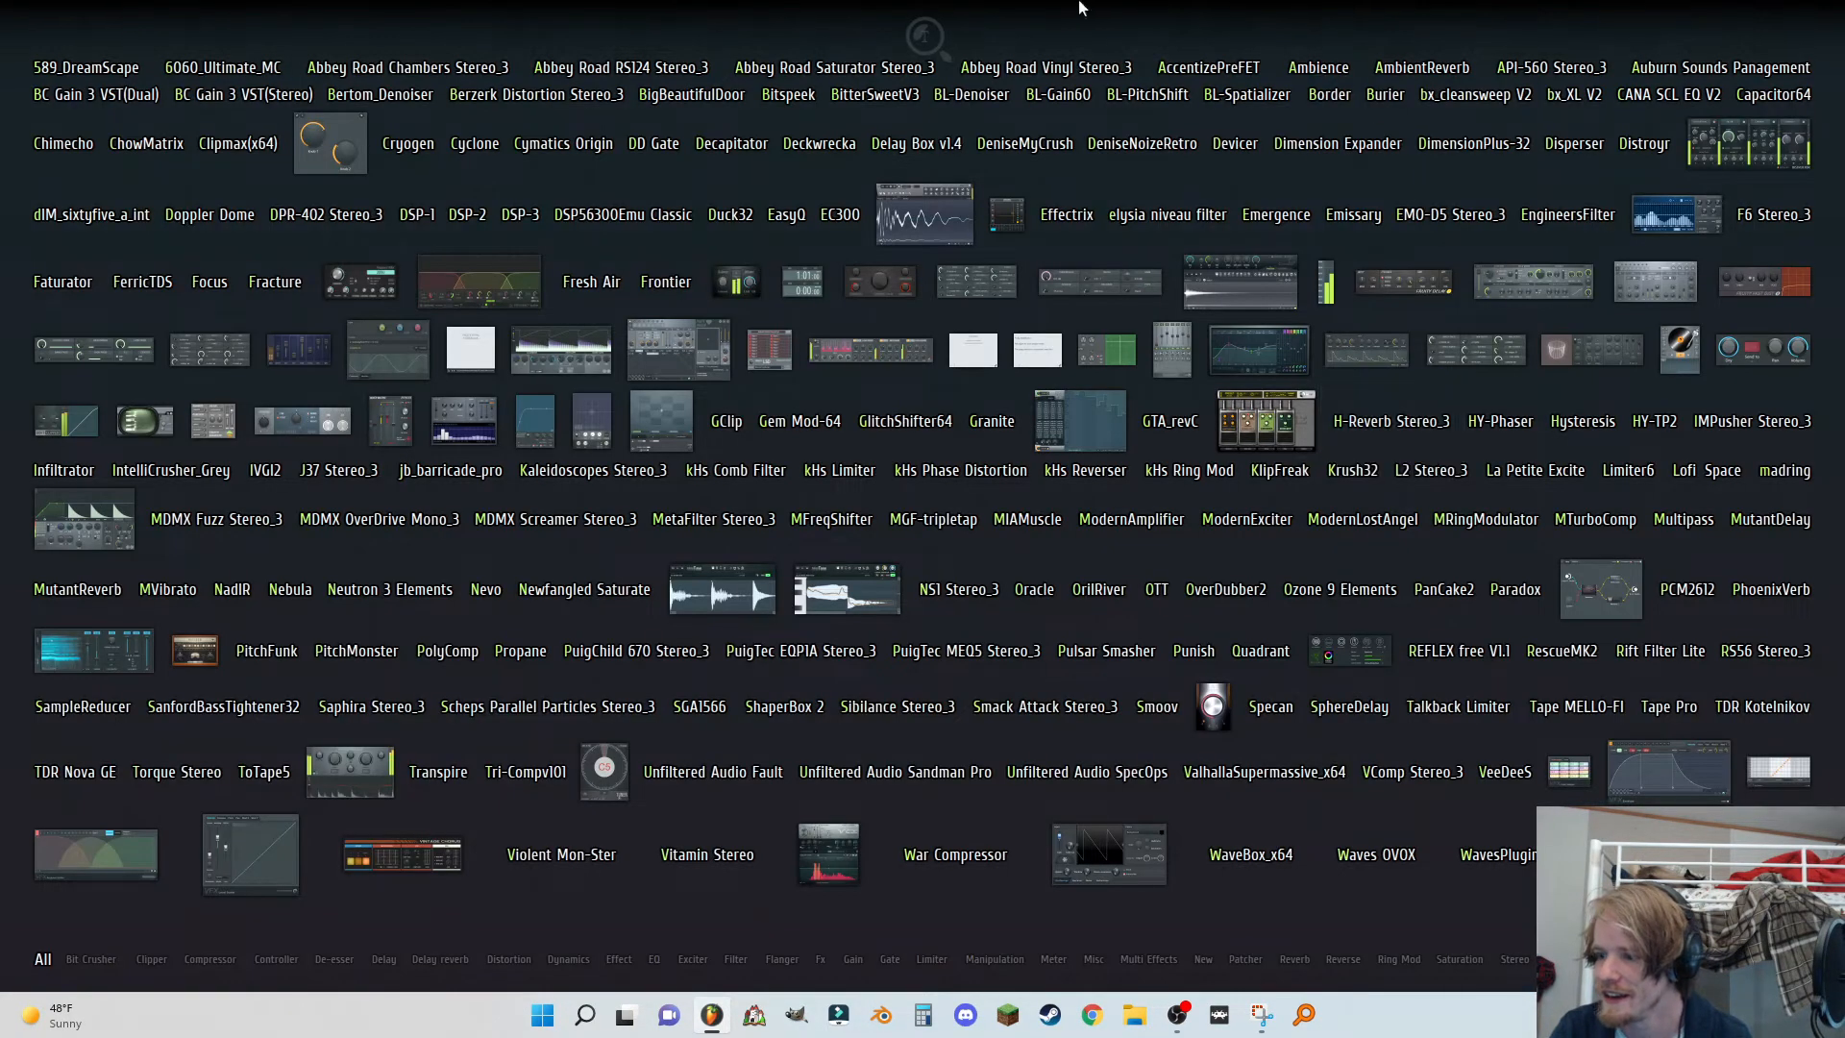
click(406, 479)
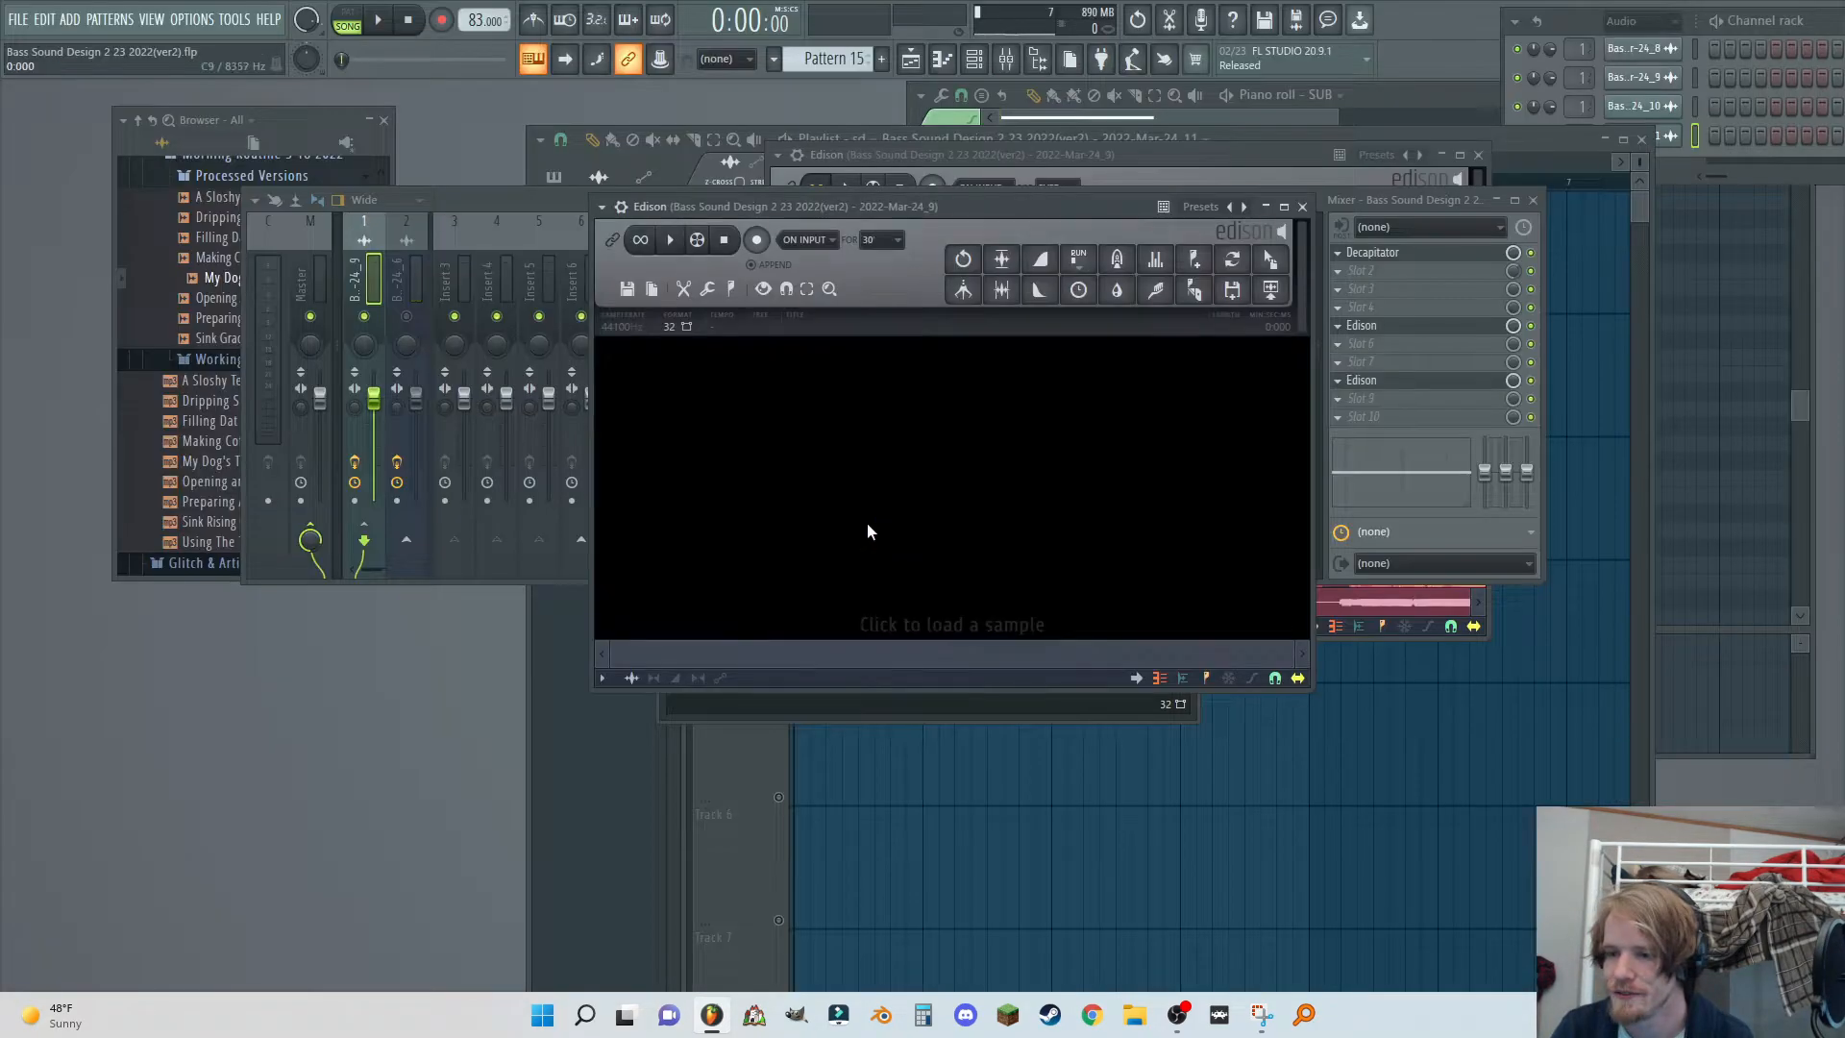
click(882, 239)
click(884, 260)
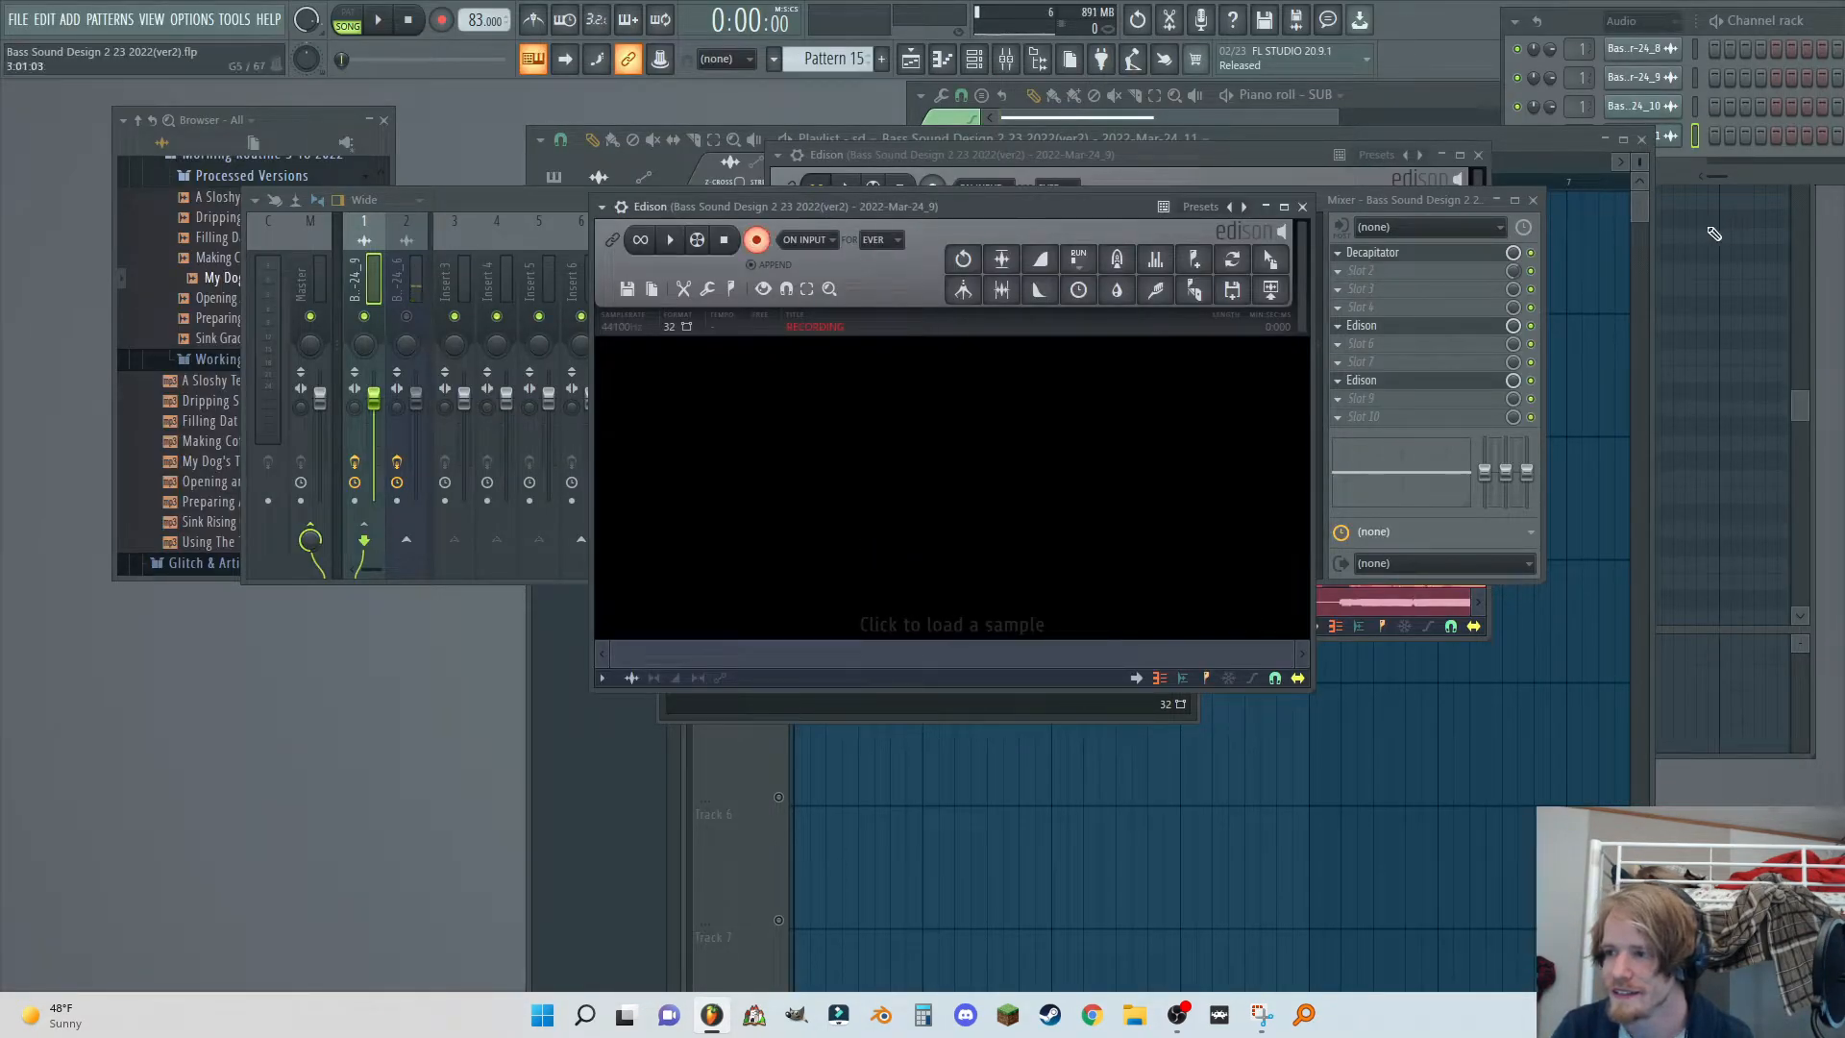
Reopen the first Edison and scrub its looped playback through short selections near the start of the take for the second Edison to record.
click(1399, 328)
click(850, 187)
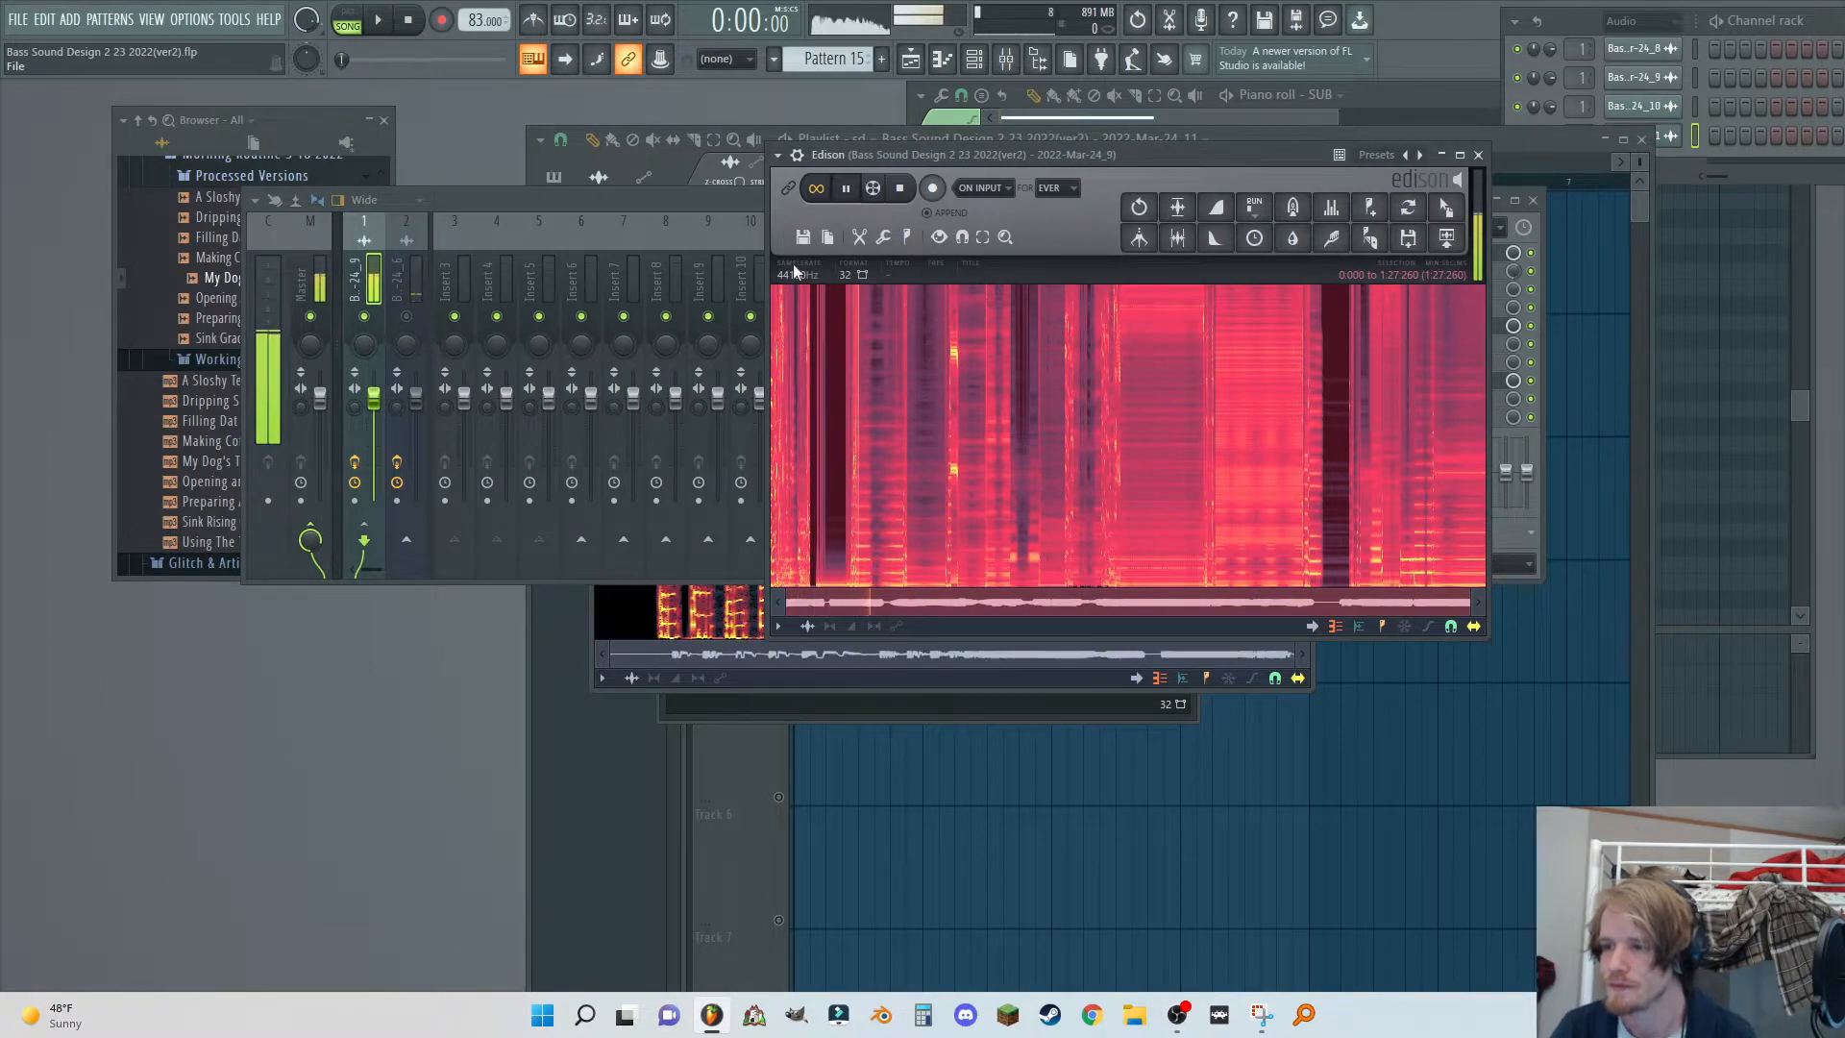
mouse_move(873, 190)
mouse_down()
mouse_move(913, 190)
mouse_move(831, 190)
mouse_move(873, 190)
mouse_up()
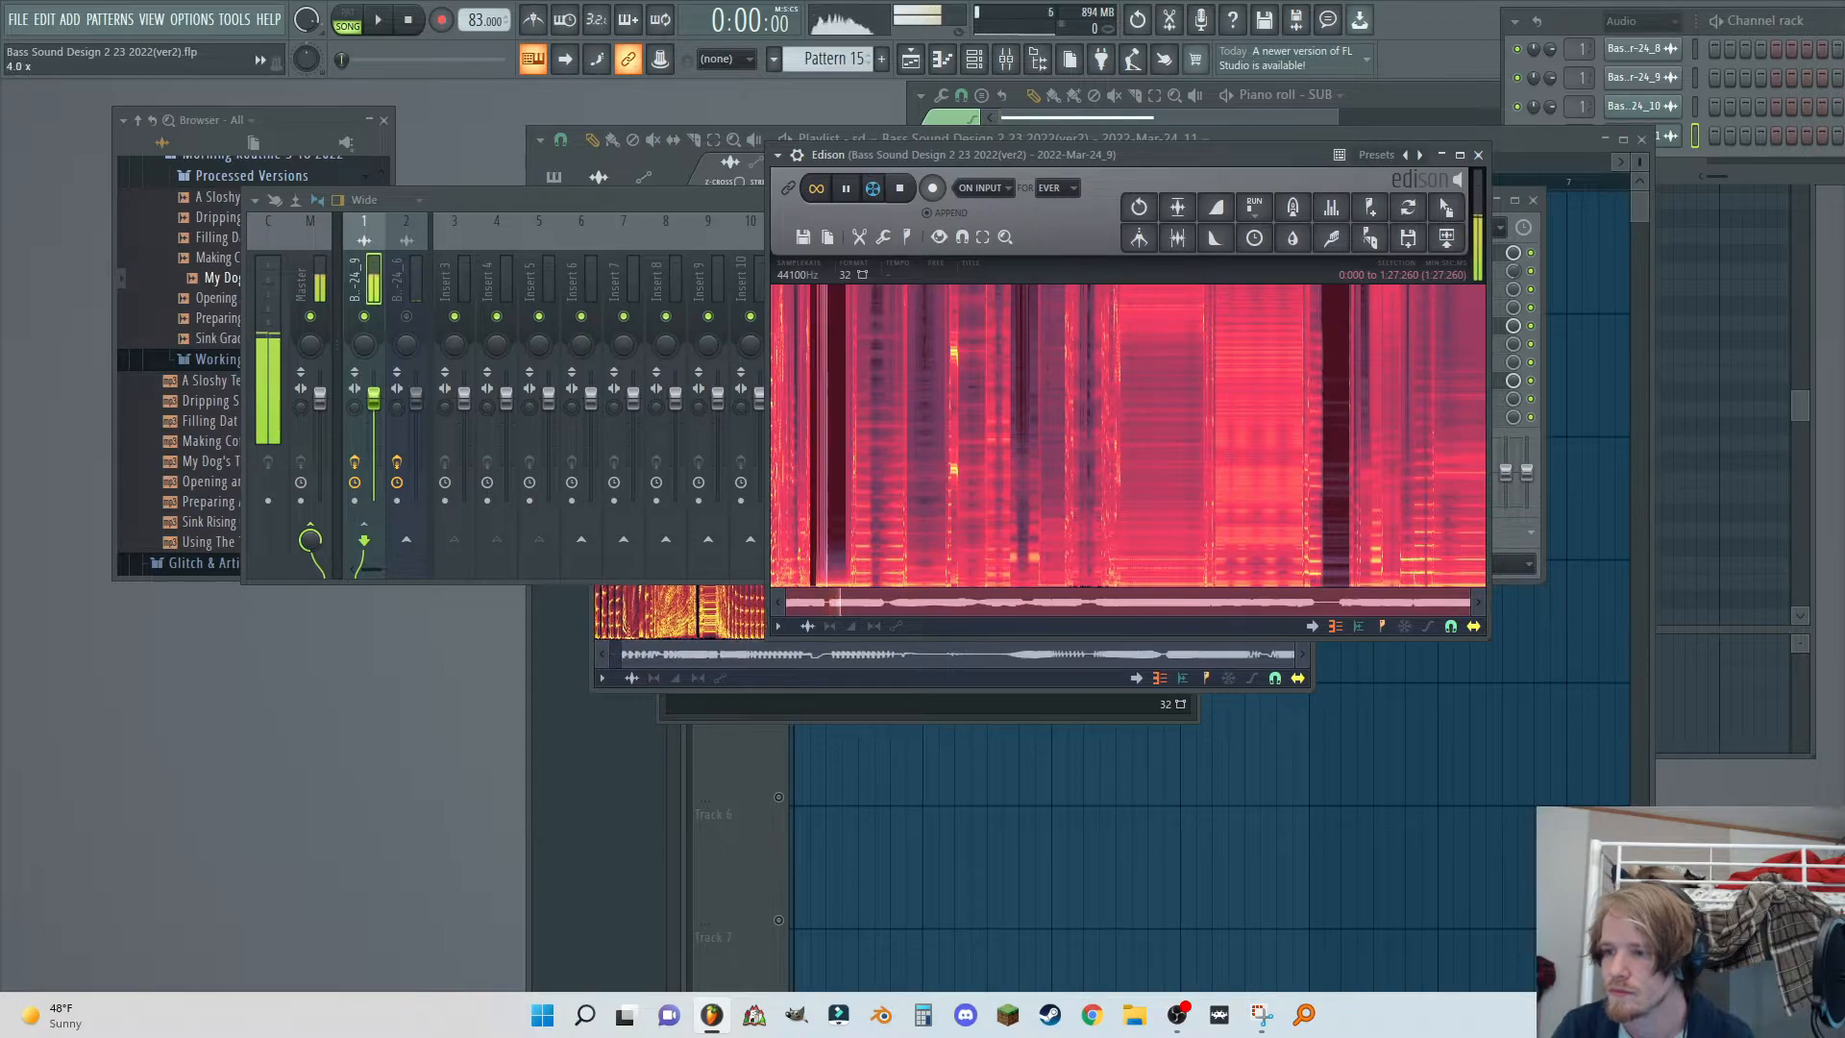
mouse_move(832, 401)
mouse_down()
mouse_move(1082, 395)
mouse_move(836, 389)
mouse_up()
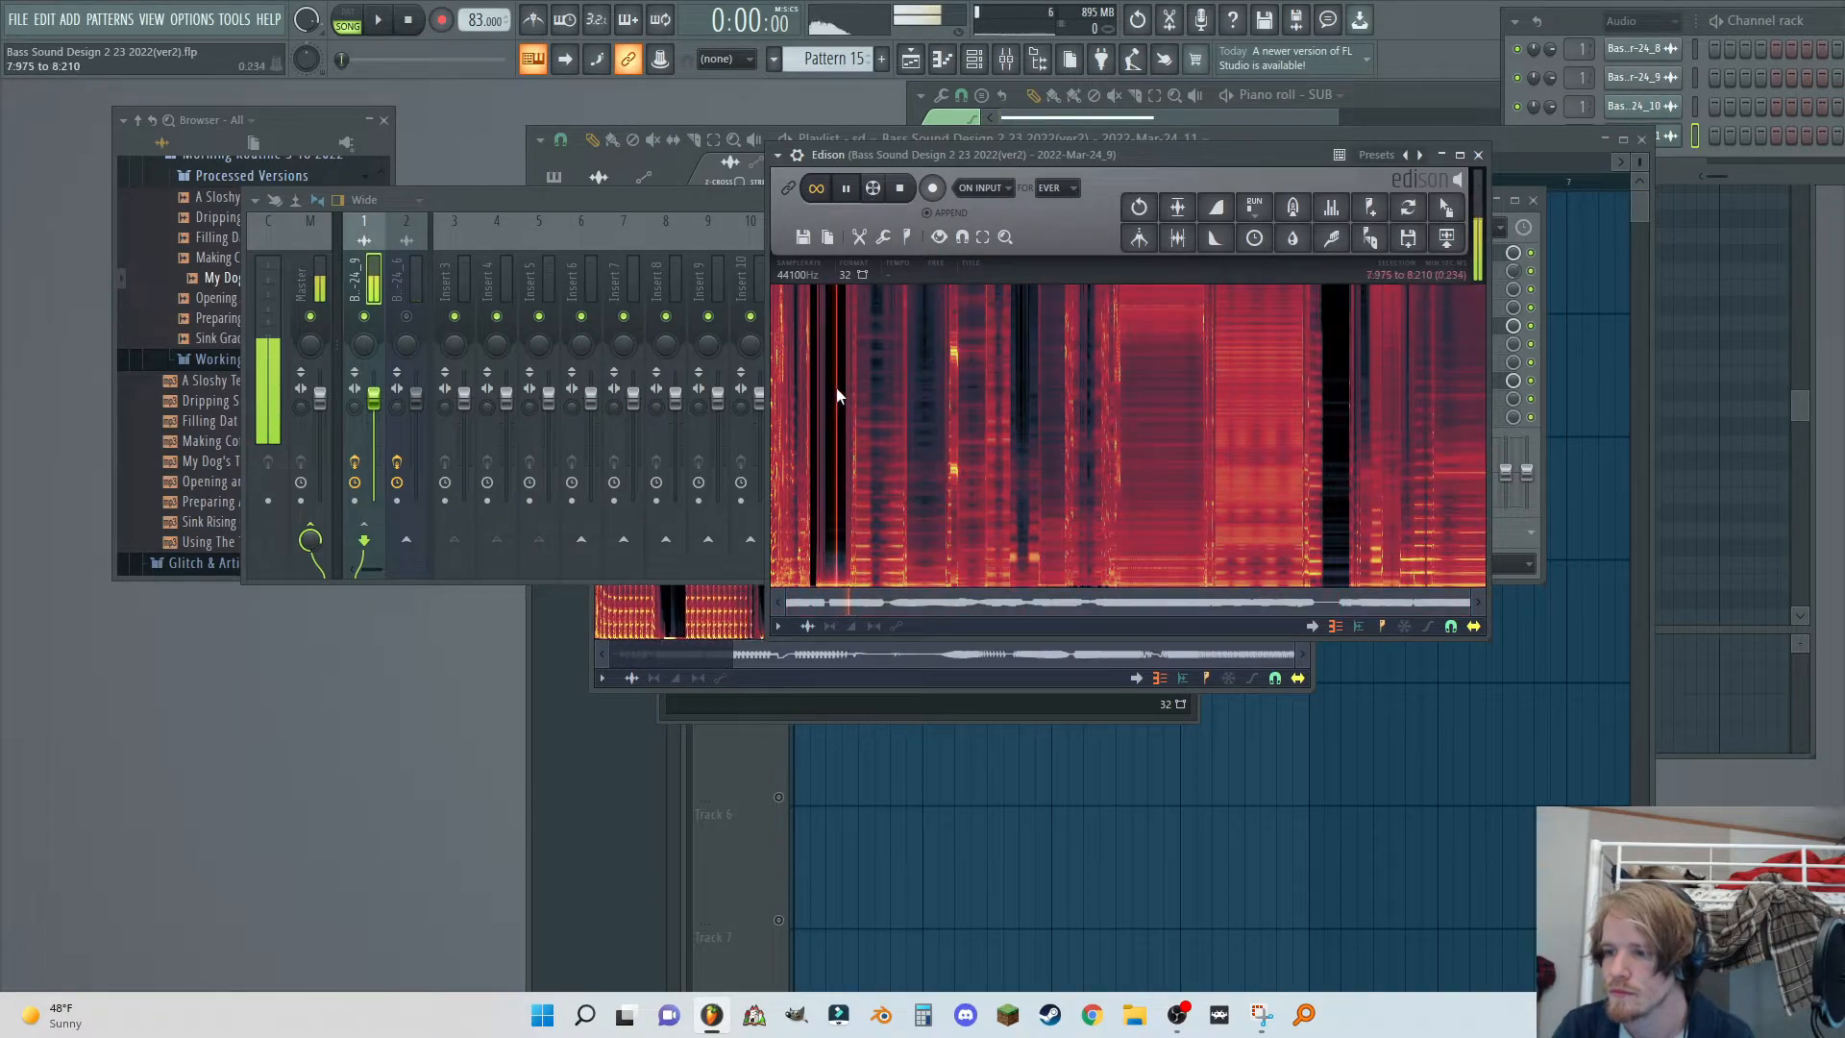
mouse_move(872, 190)
mouse_down()
mouse_move(913, 189)
mouse_move(872, 190)
mouse_up()
mouse_move(890, 381)
mouse_down()
mouse_move(840, 375)
mouse_move(865, 370)
mouse_up()
drag(872, 189, 900, 189)
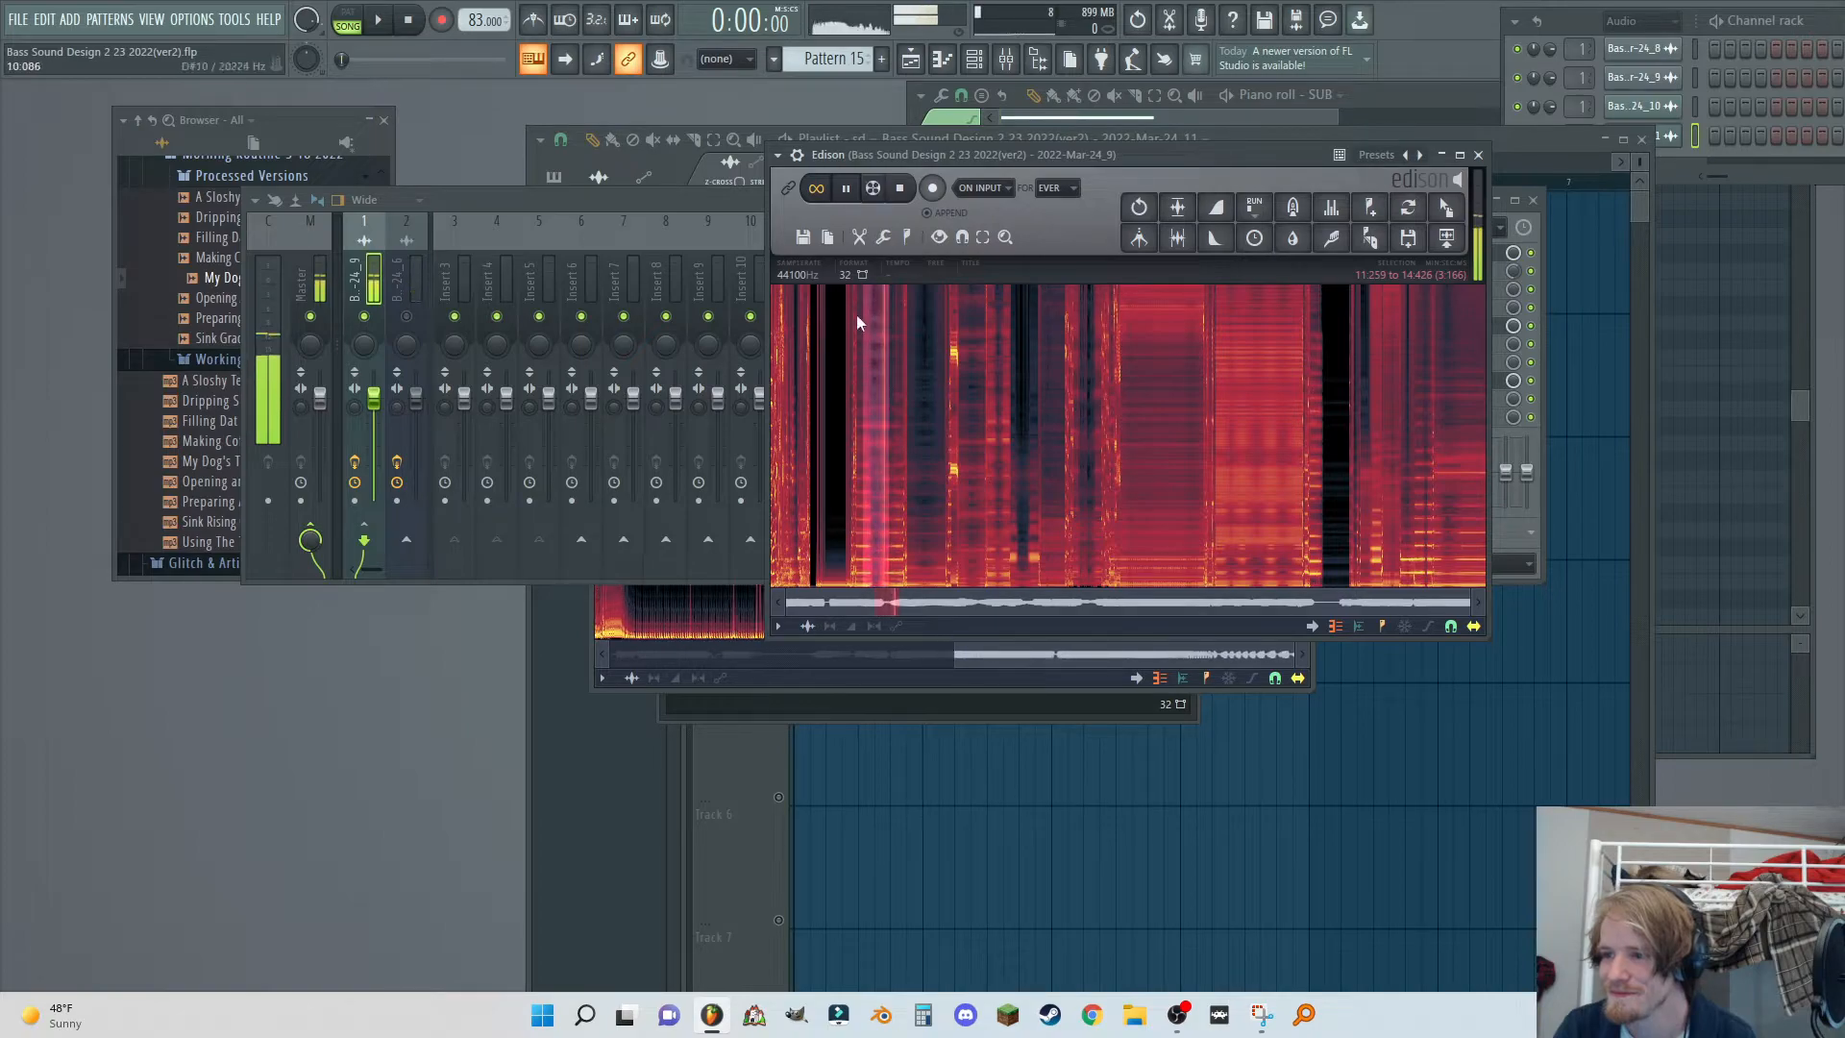
Select and scrub progressively later sections of the looping take, up to the dark gap after about 1:05.
drag(857, 310, 1036, 327)
mouse_move(873, 189)
mouse_down()
mouse_move(900, 189)
mouse_move(841, 190)
mouse_move(896, 196)
mouse_move(875, 189)
mouse_up()
drag(893, 370, 1115, 344)
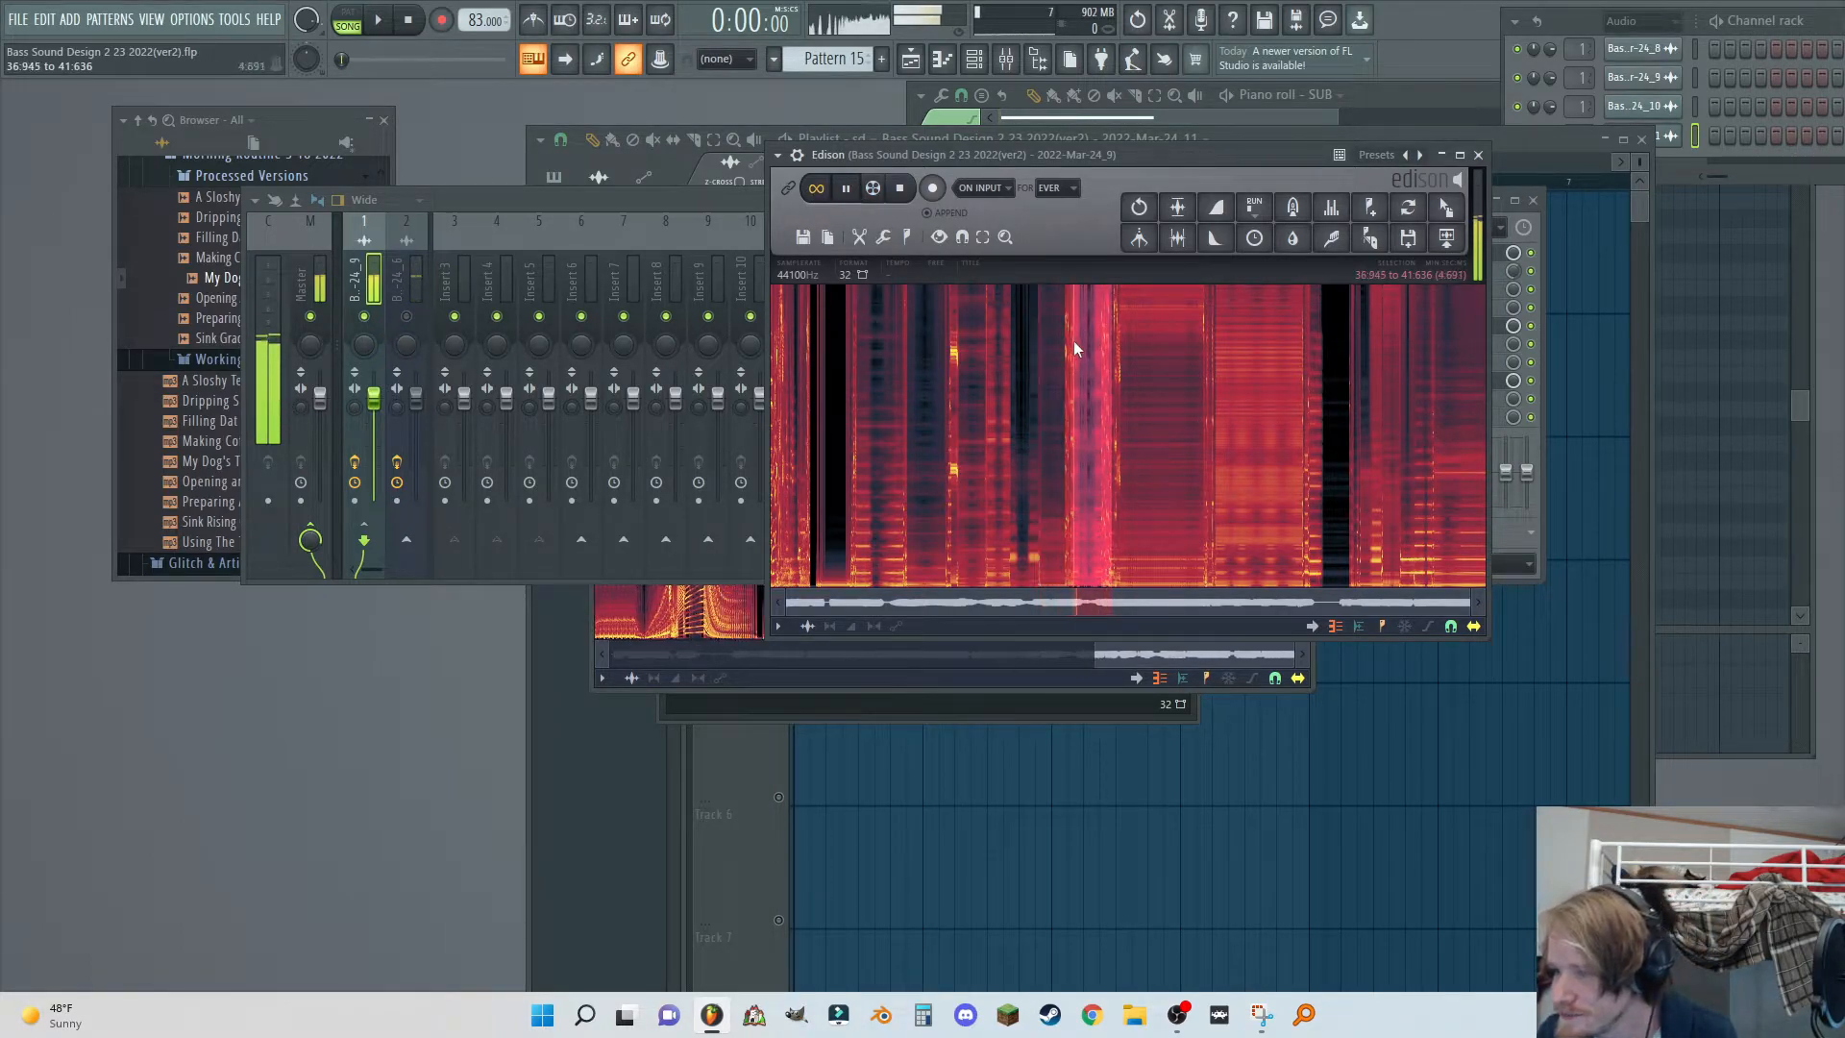
drag(1225, 356, 1114, 367)
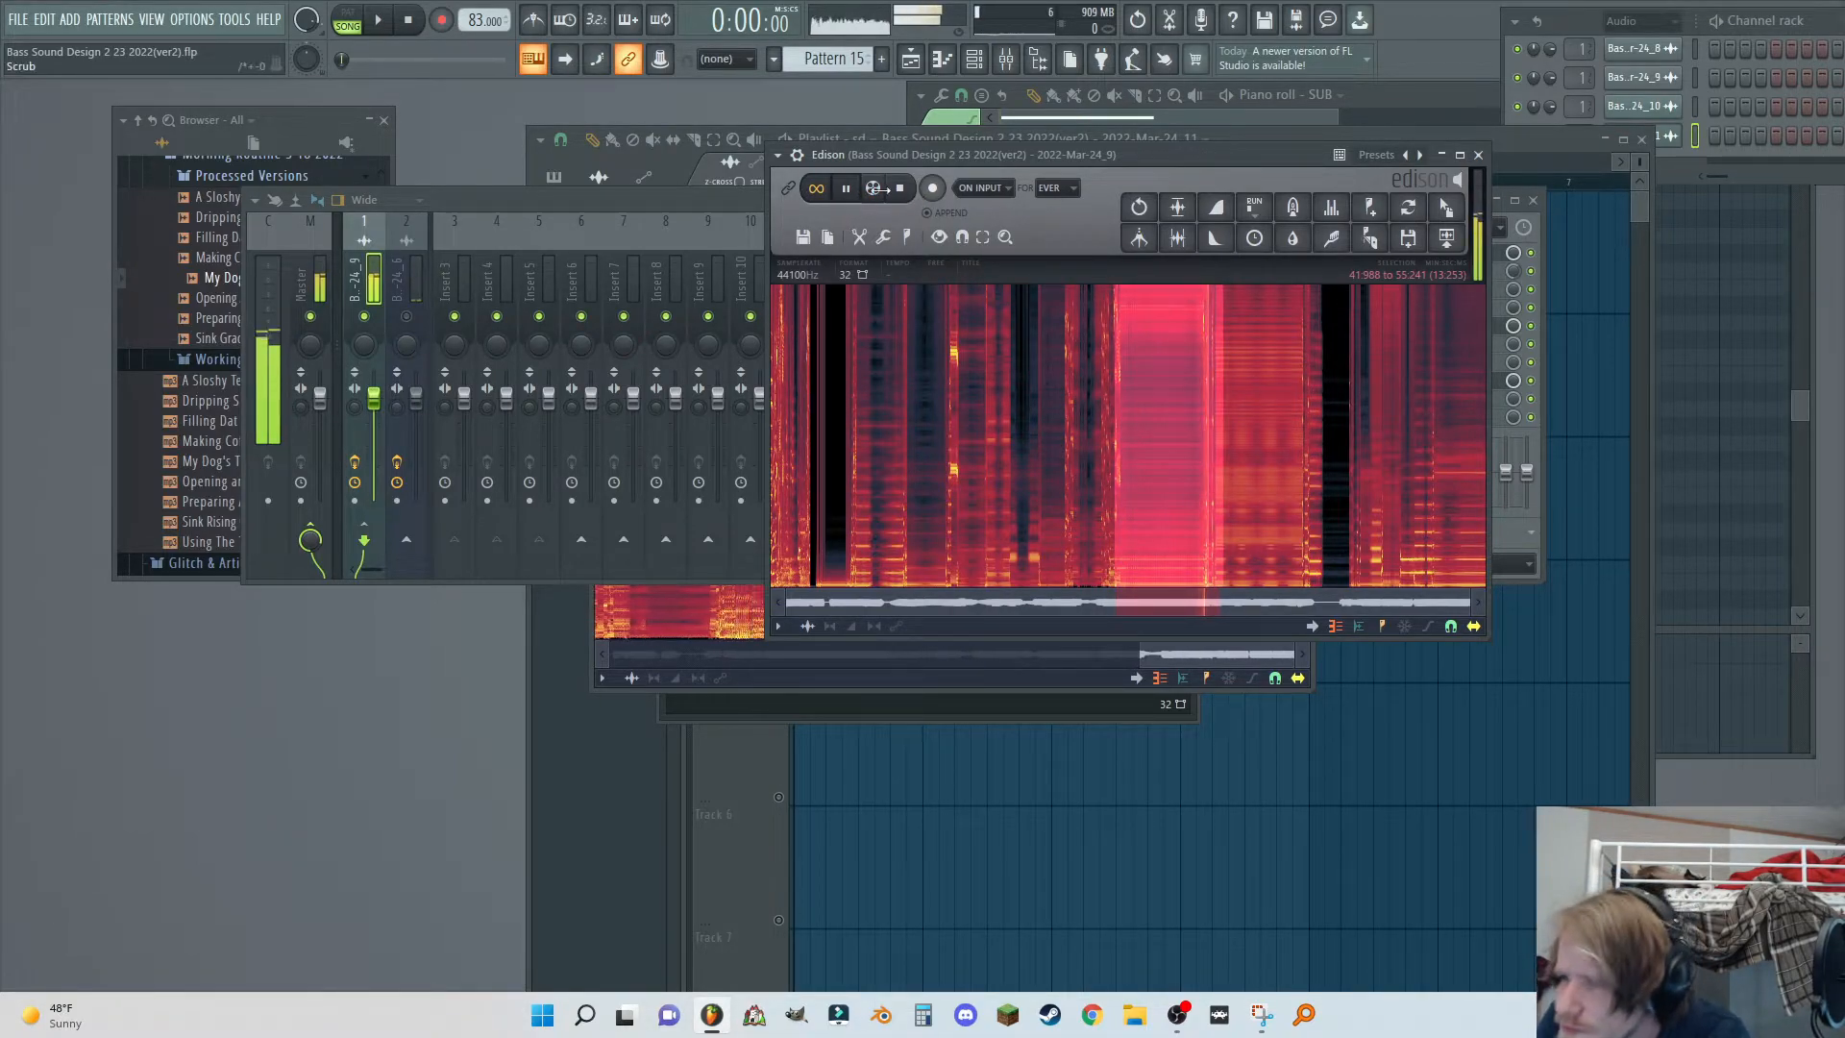
drag(1220, 389, 1307, 394)
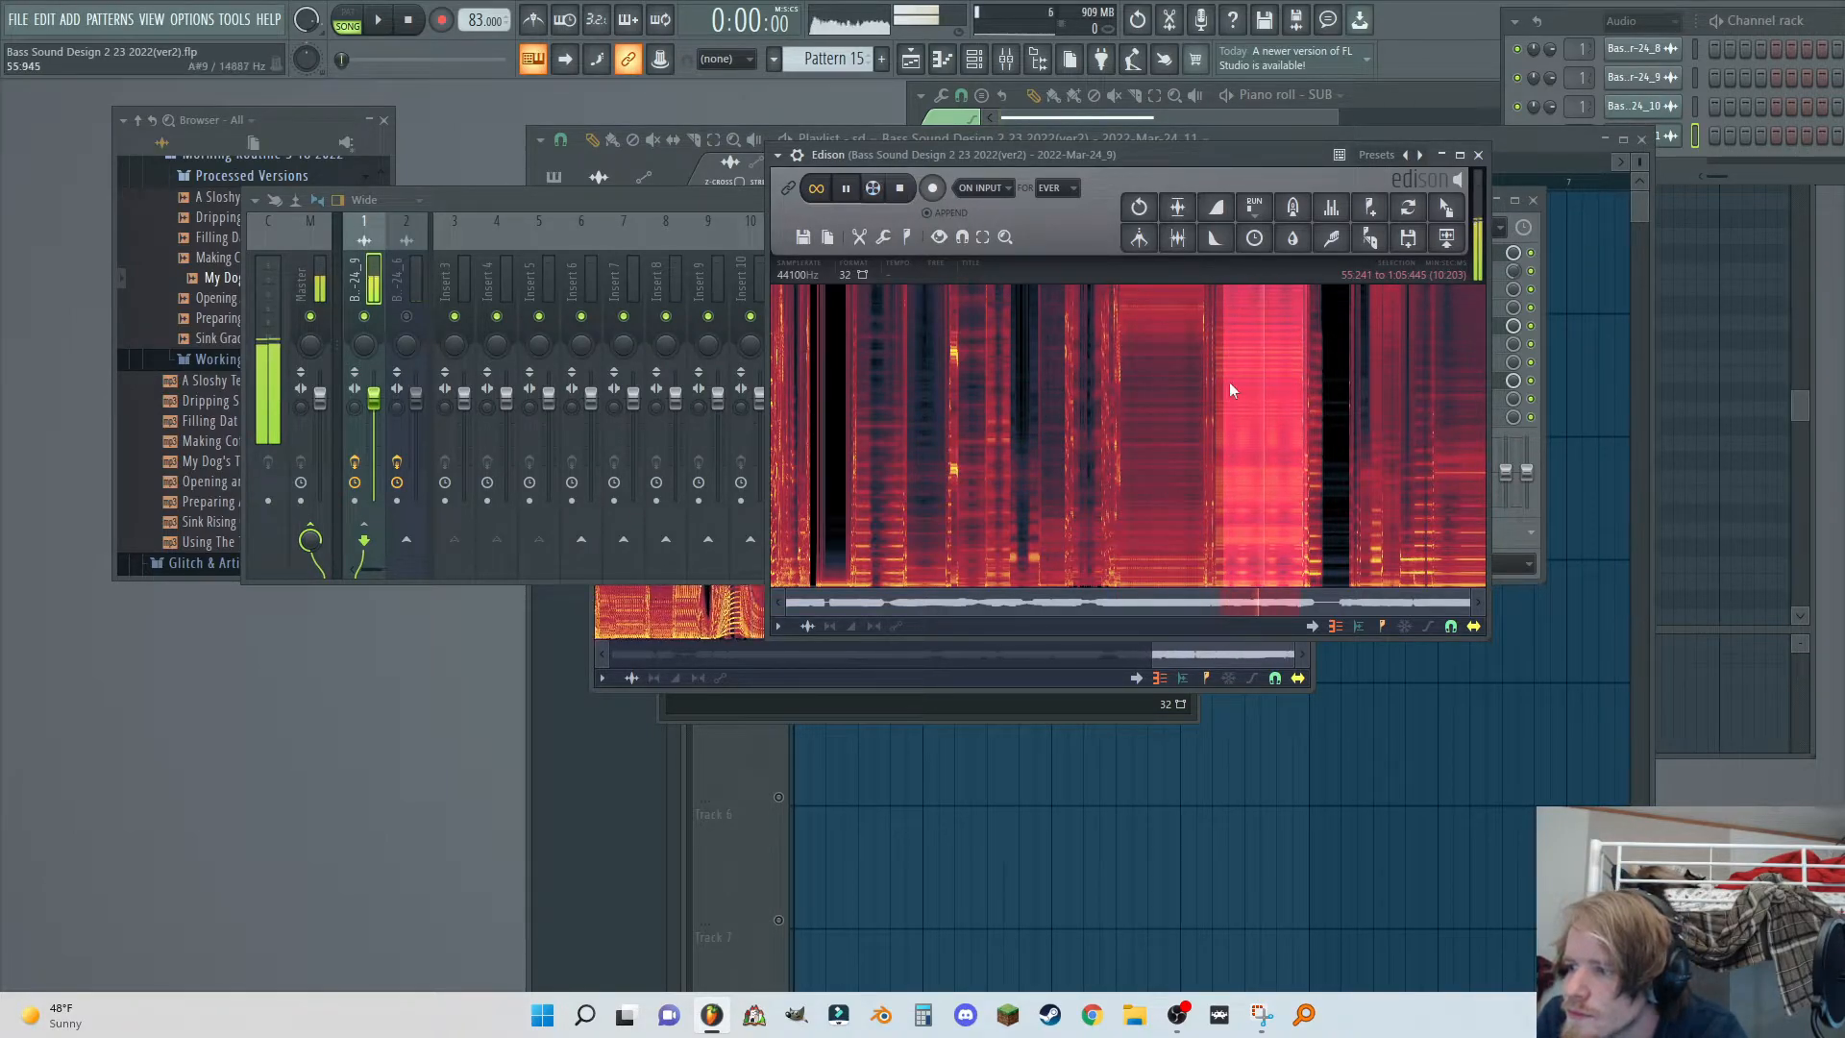
click(1305, 385)
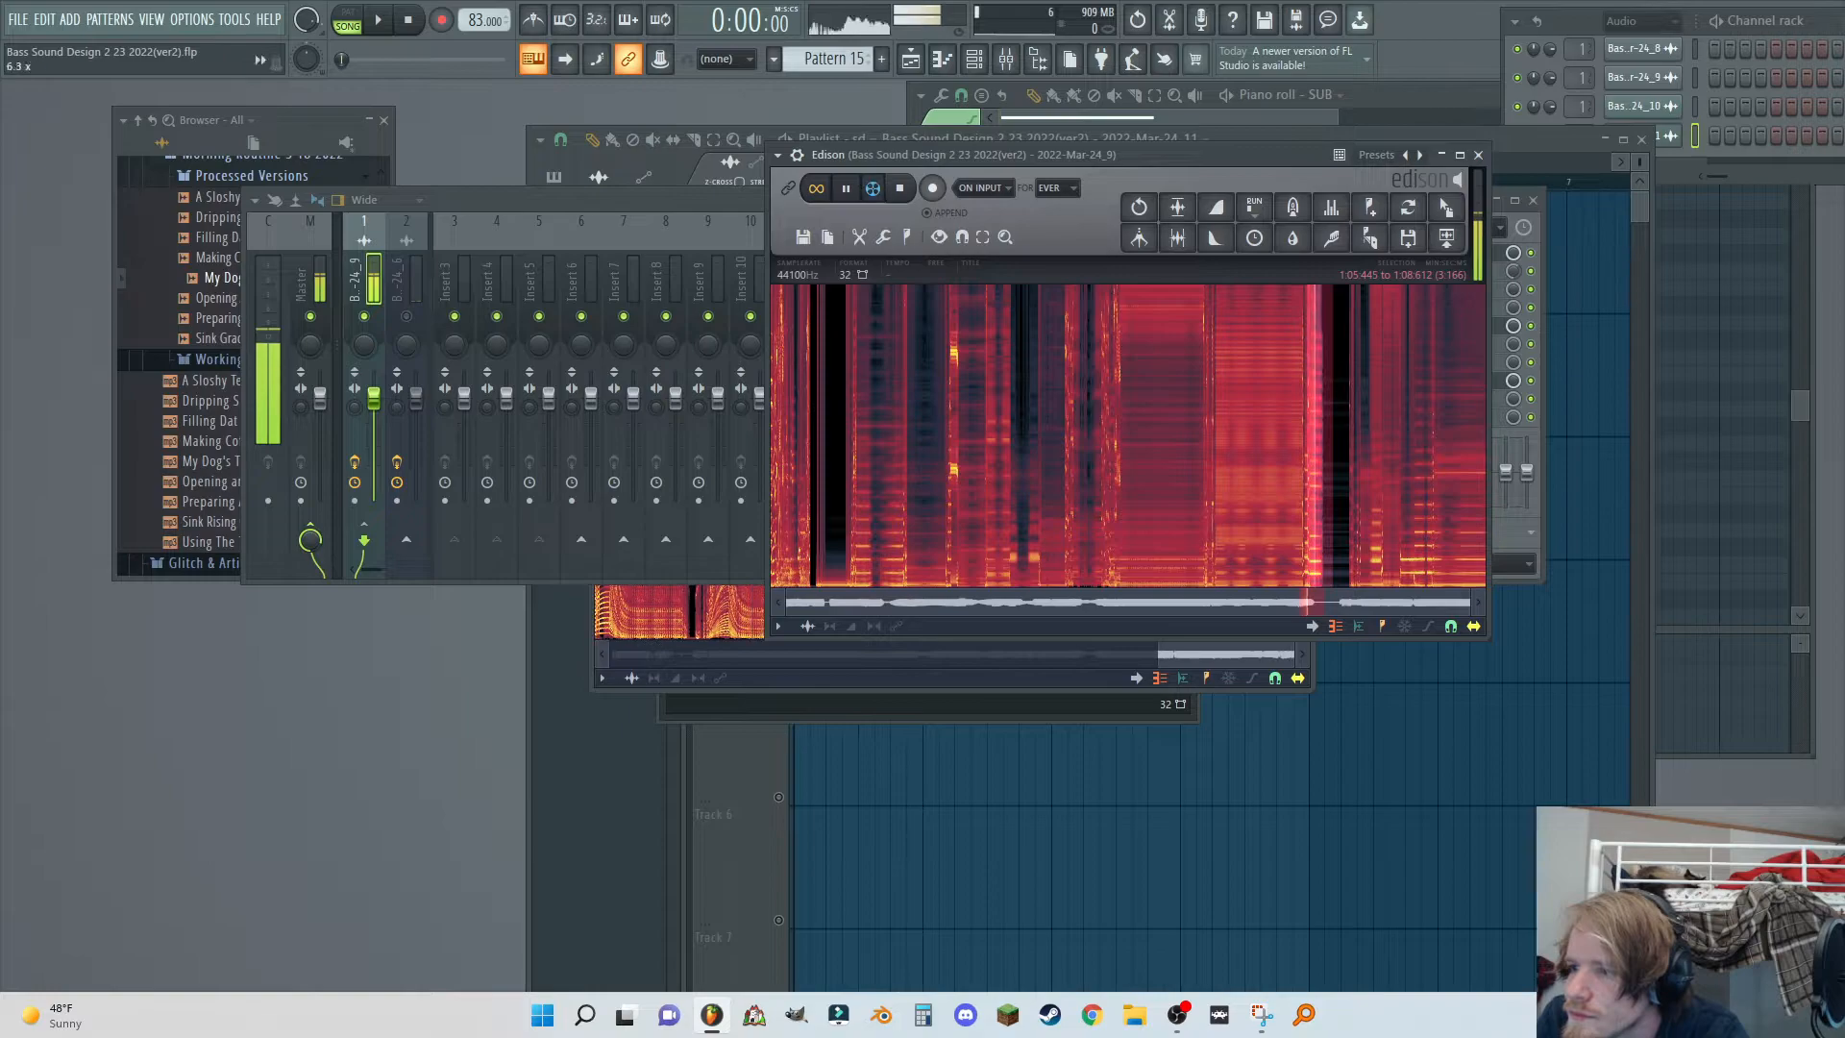
Loop selections in the closing part of the take, working up to its very end at about 1:27.
drag(1331, 336, 1467, 351)
right_click(1376, 344)
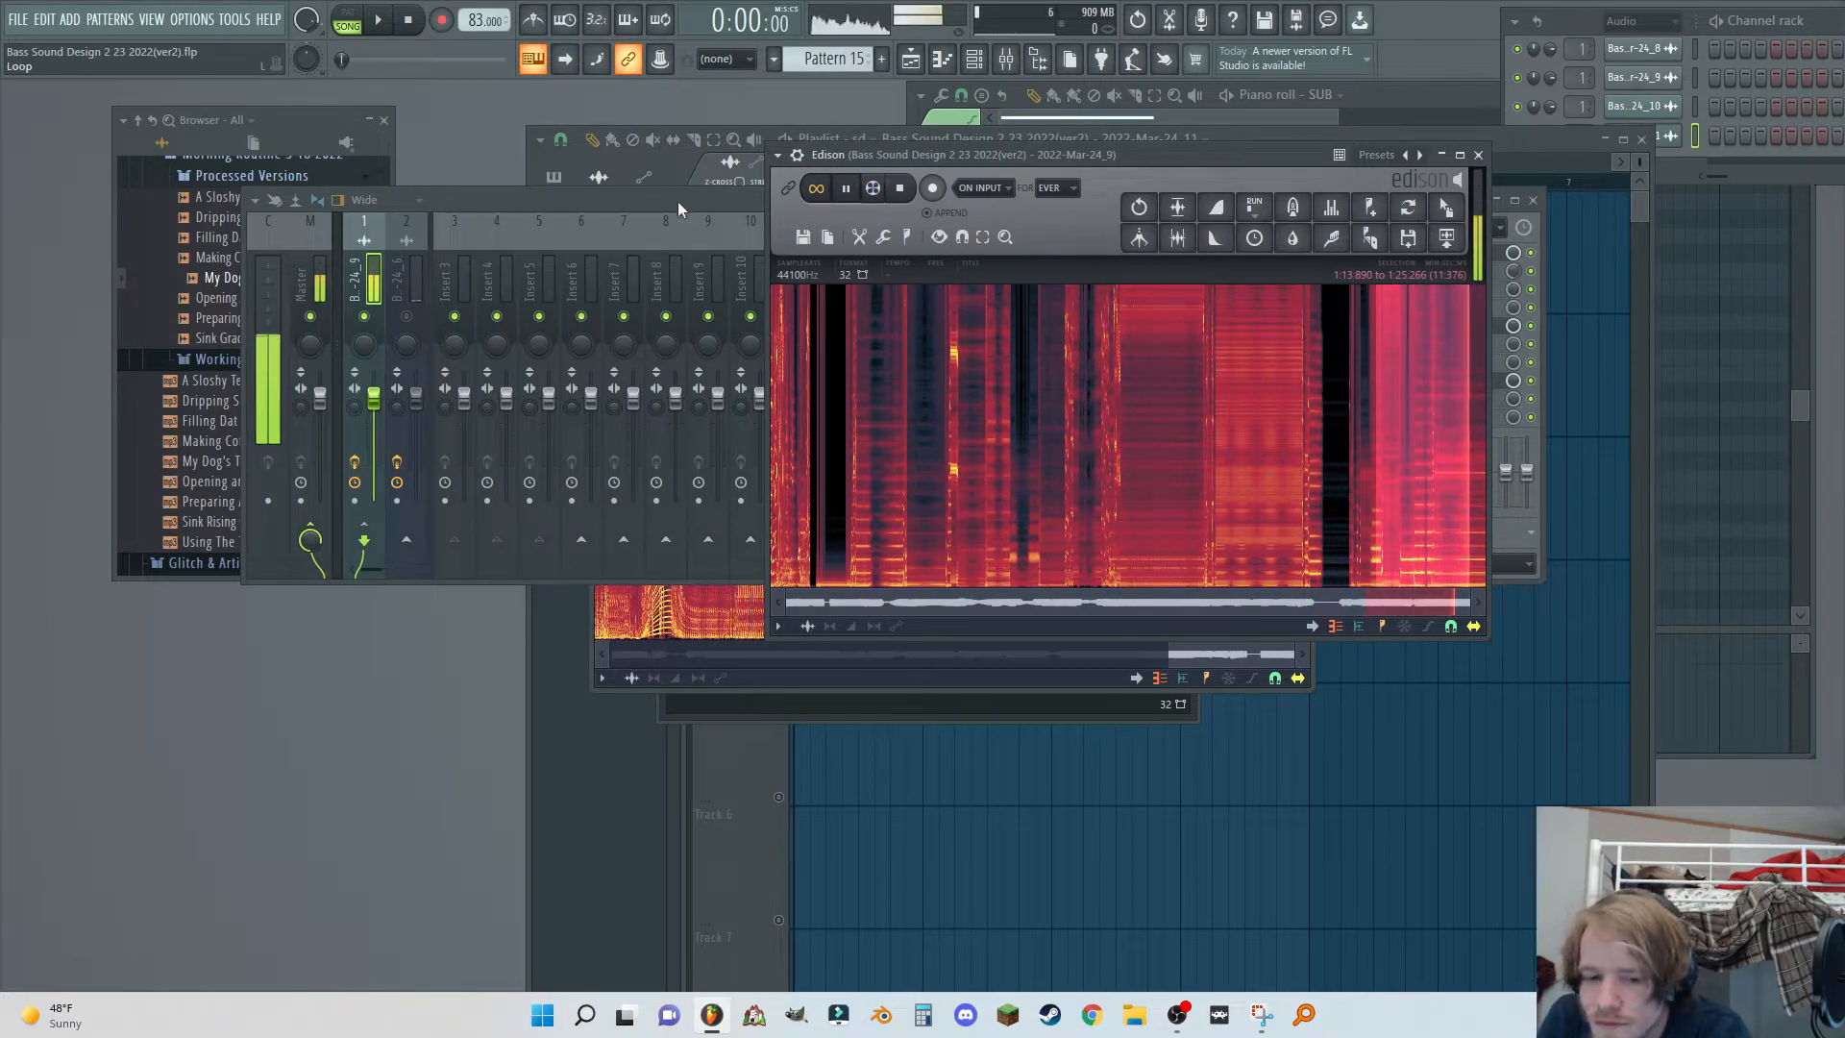
click(1507, 346)
click(1505, 344)
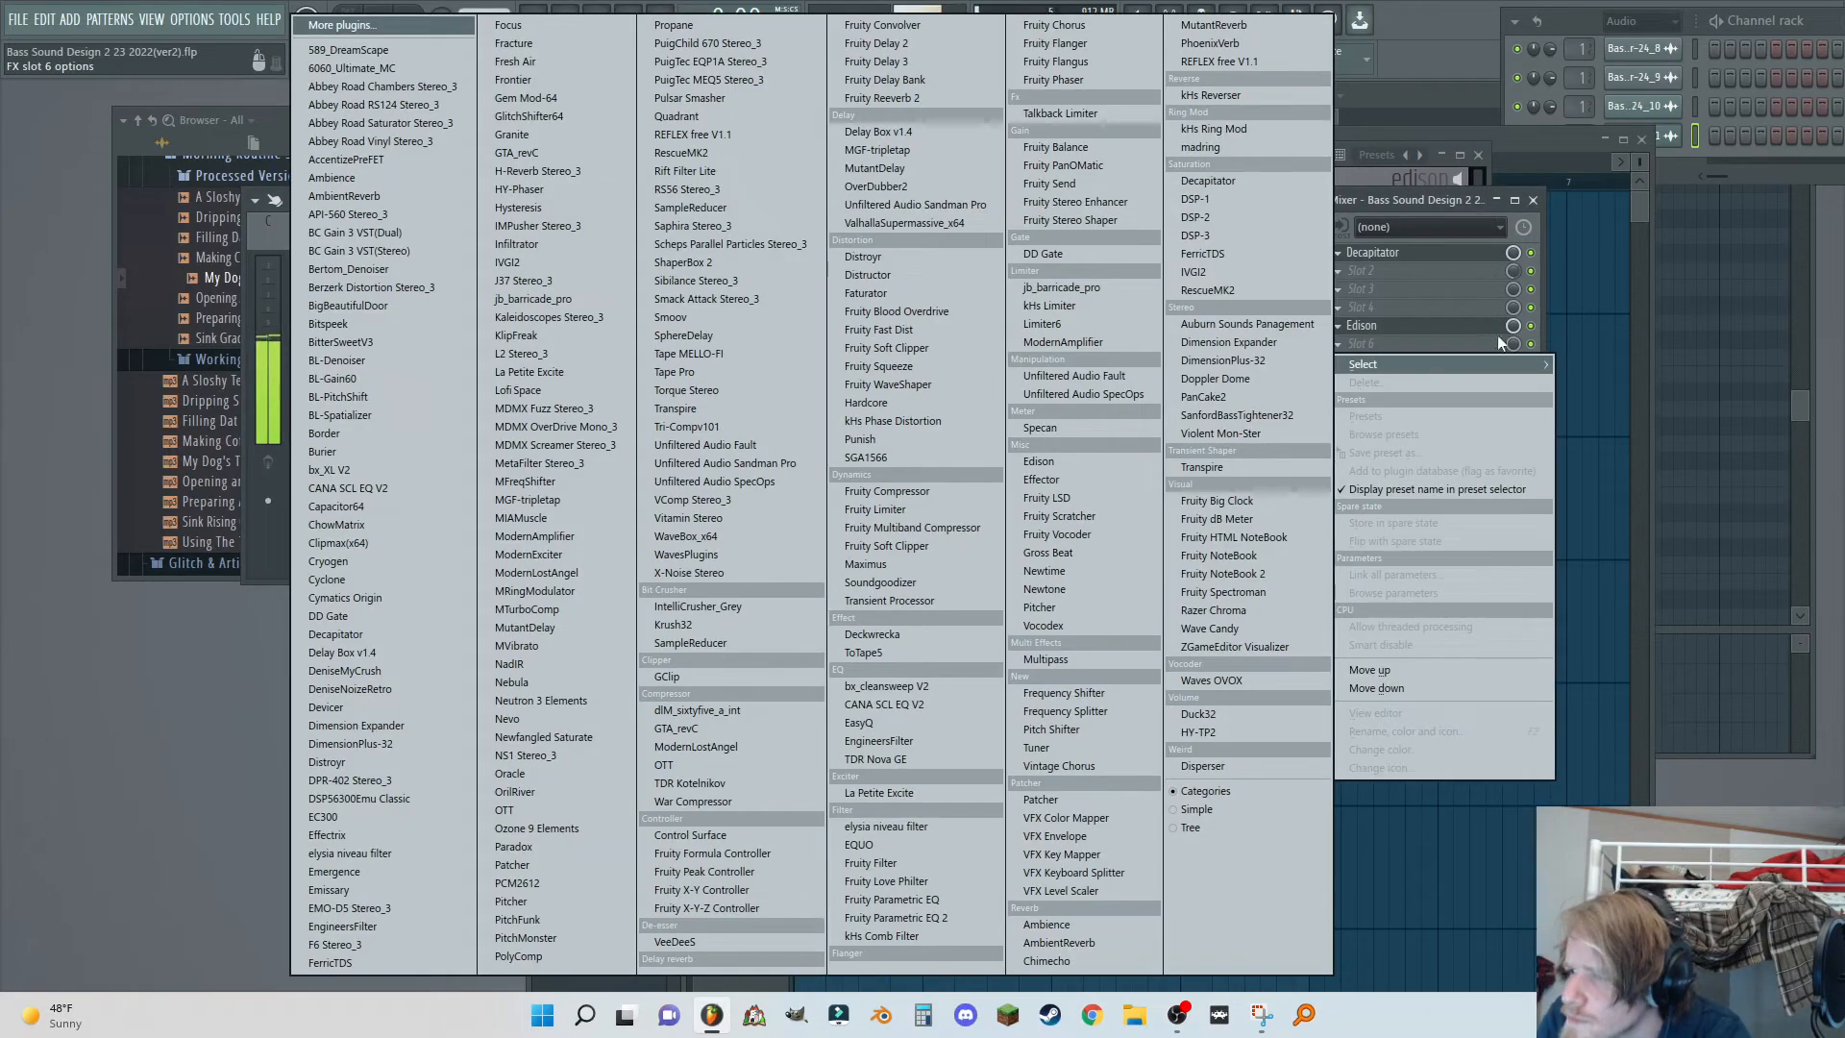
click(1403, 200)
click(1365, 325)
drag(1401, 383, 1476, 375)
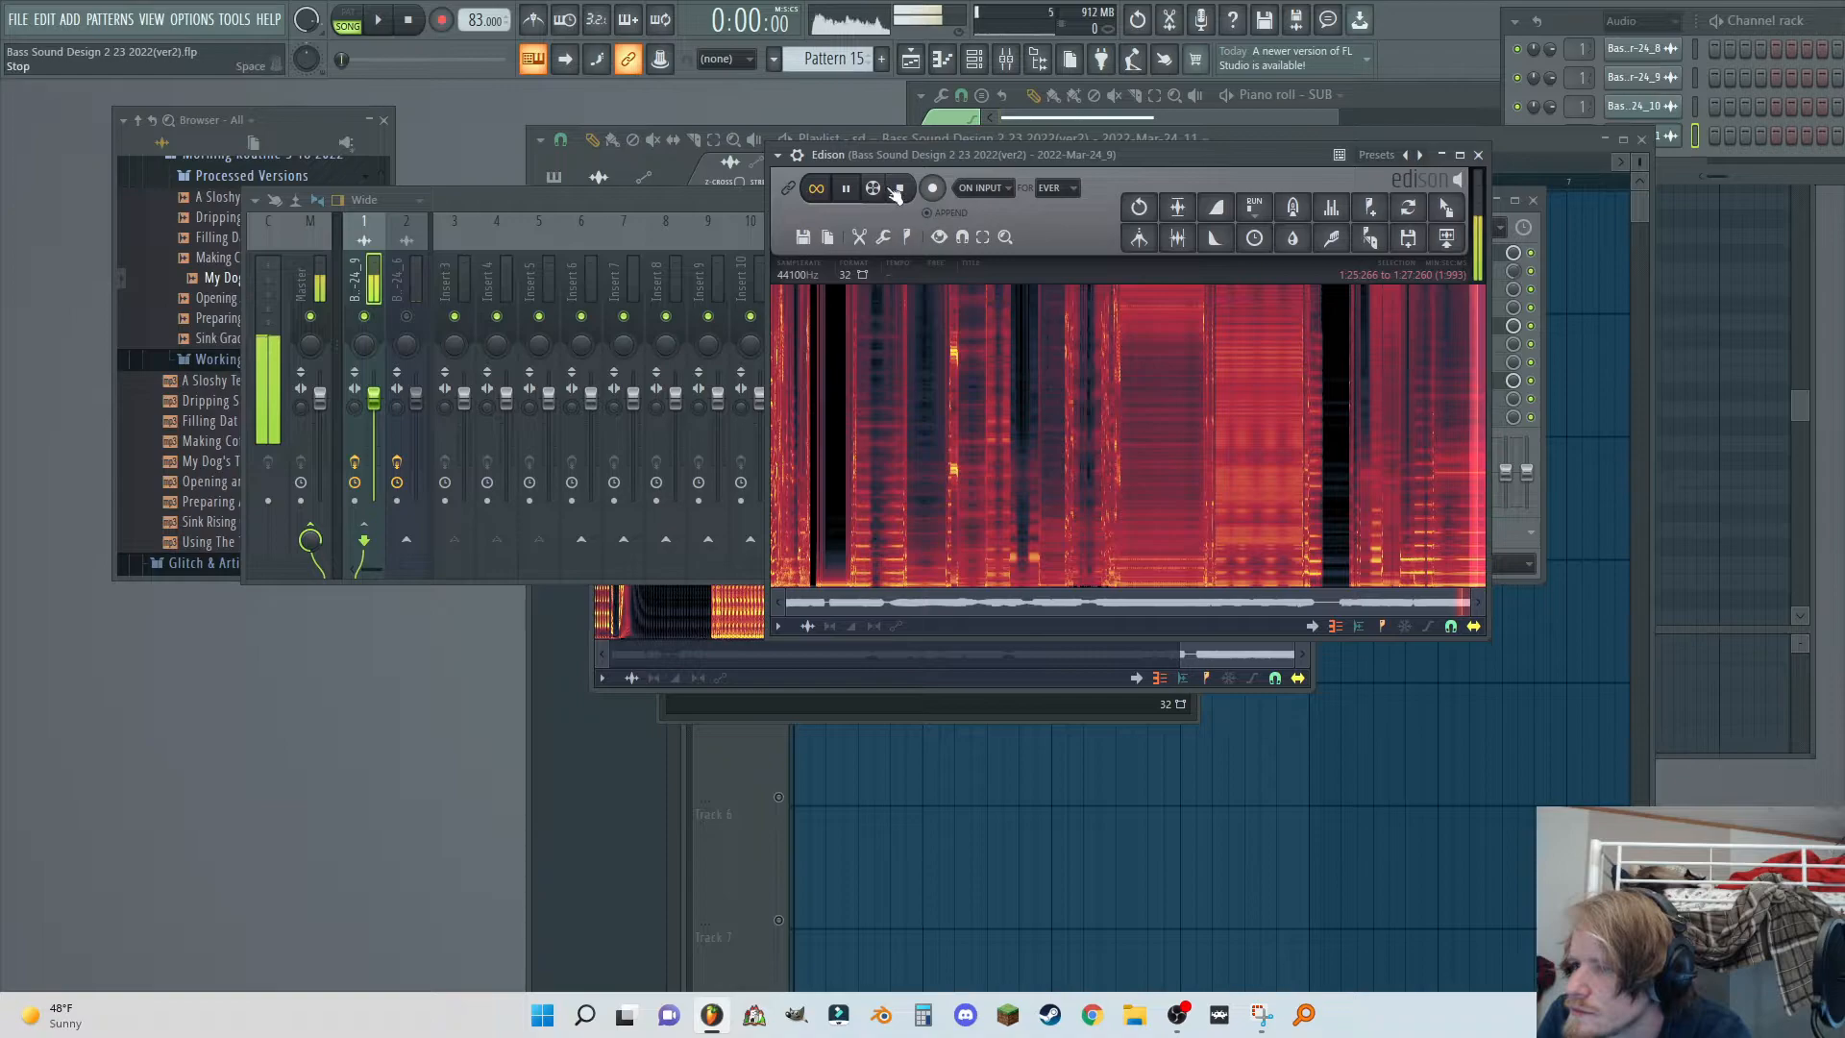
Stop the first Edison's playback and send the second Edison's recording to the playlist as an audio clip.
click(901, 190)
click(1505, 381)
click(1506, 381)
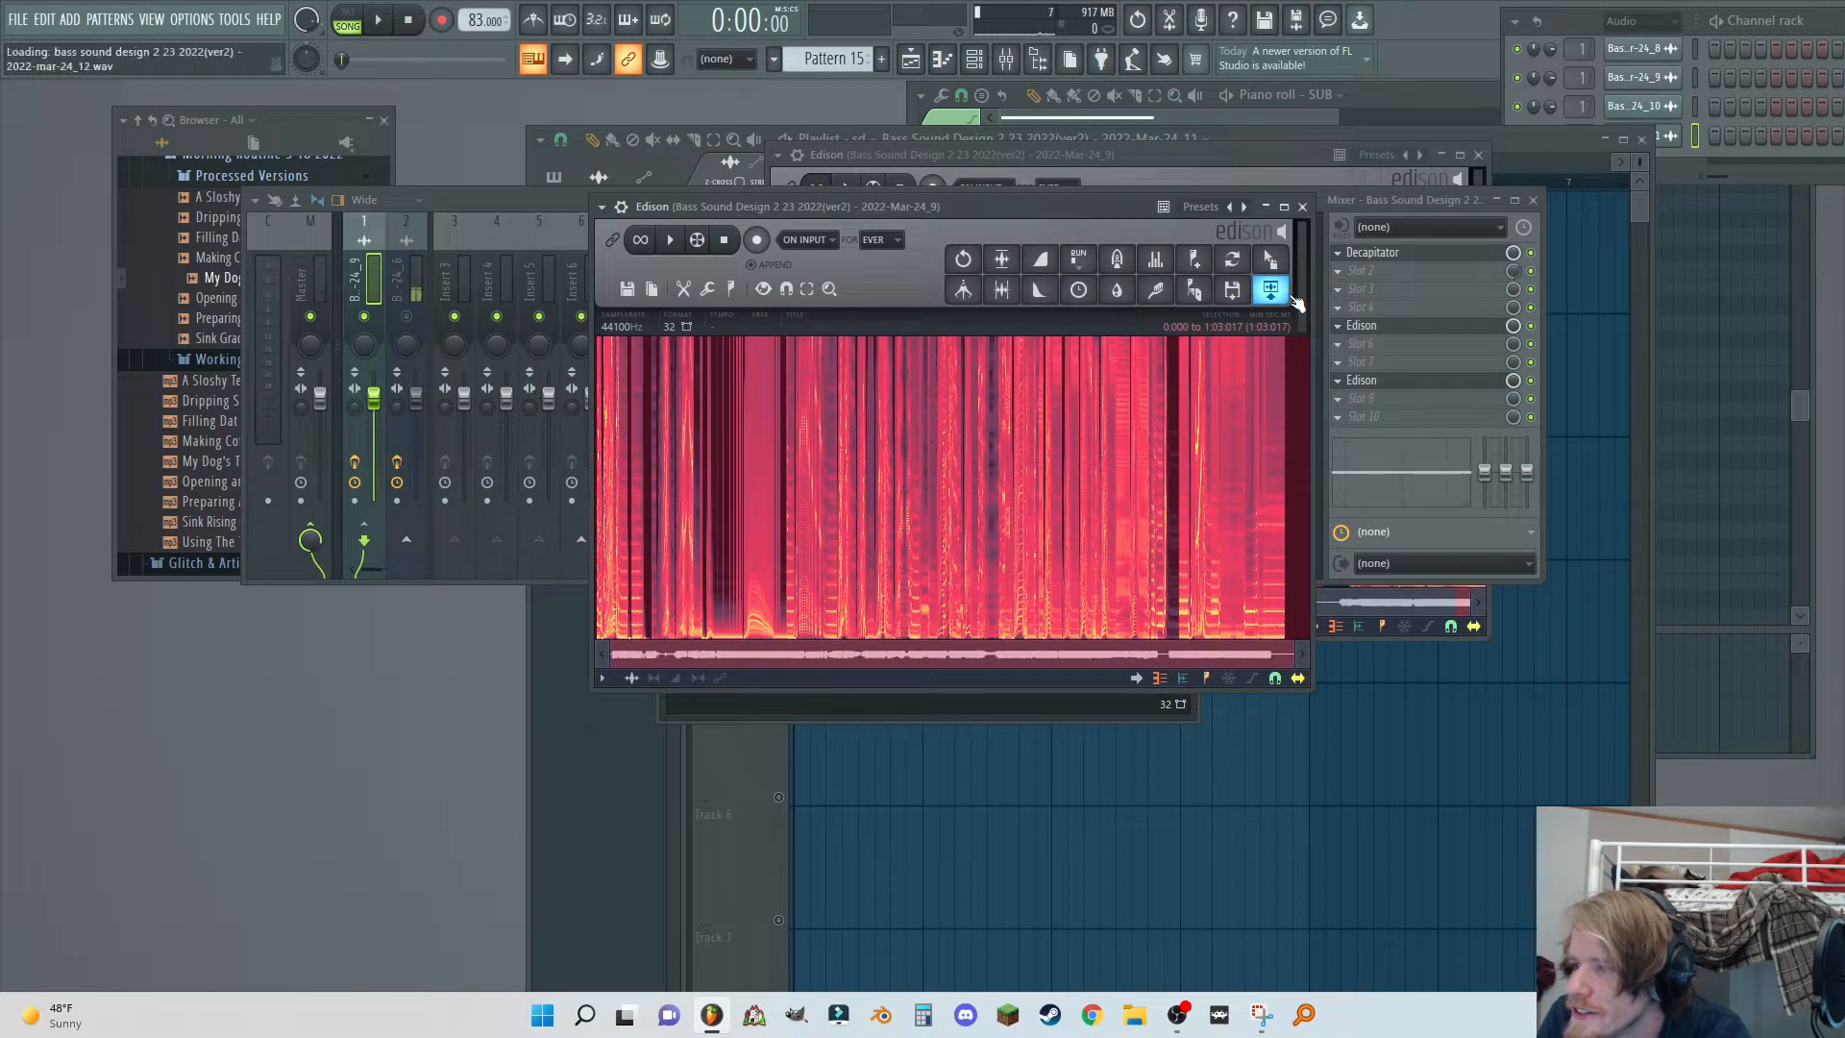
Delete Decapitator from the first effect slot of Insert 1.
click(1375, 202)
click(1340, 251)
click(1363, 292)
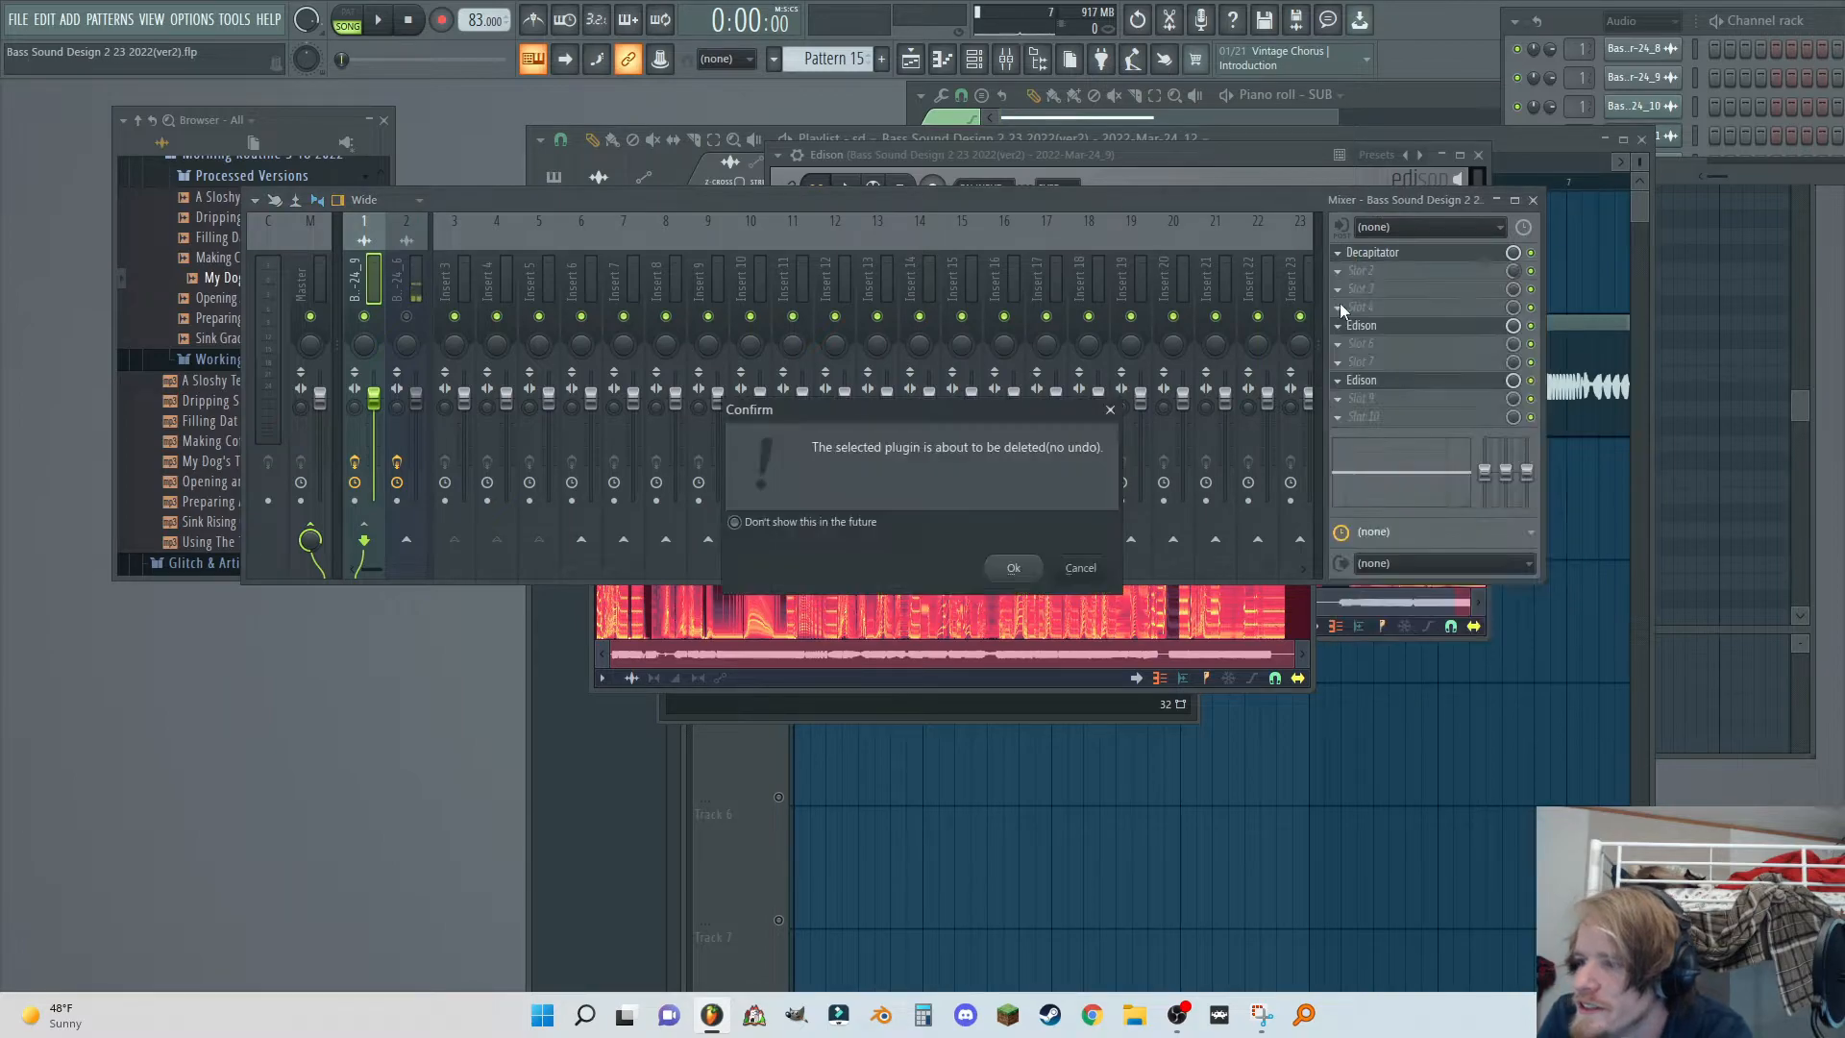
click(1008, 568)
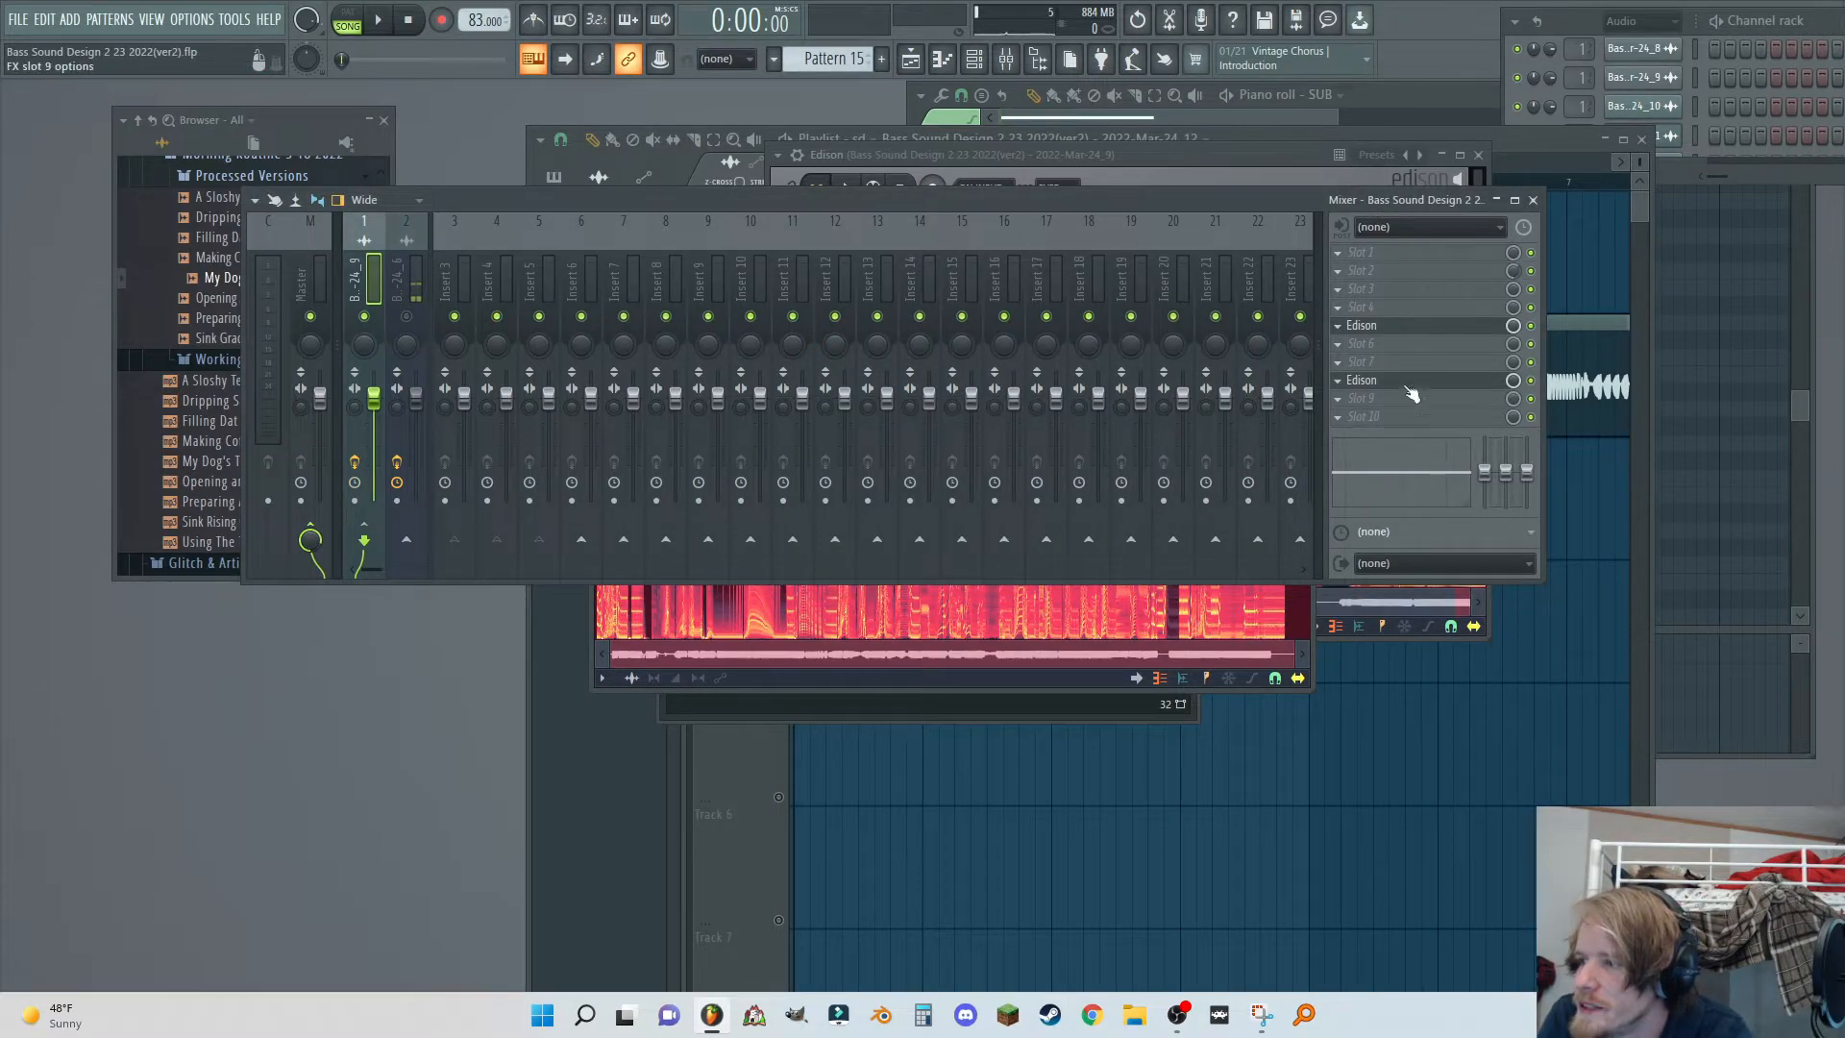
Close the mixer and Edison windows and move the new audio clip from Track 2 to Track 1.
click(1533, 200)
click(1478, 155)
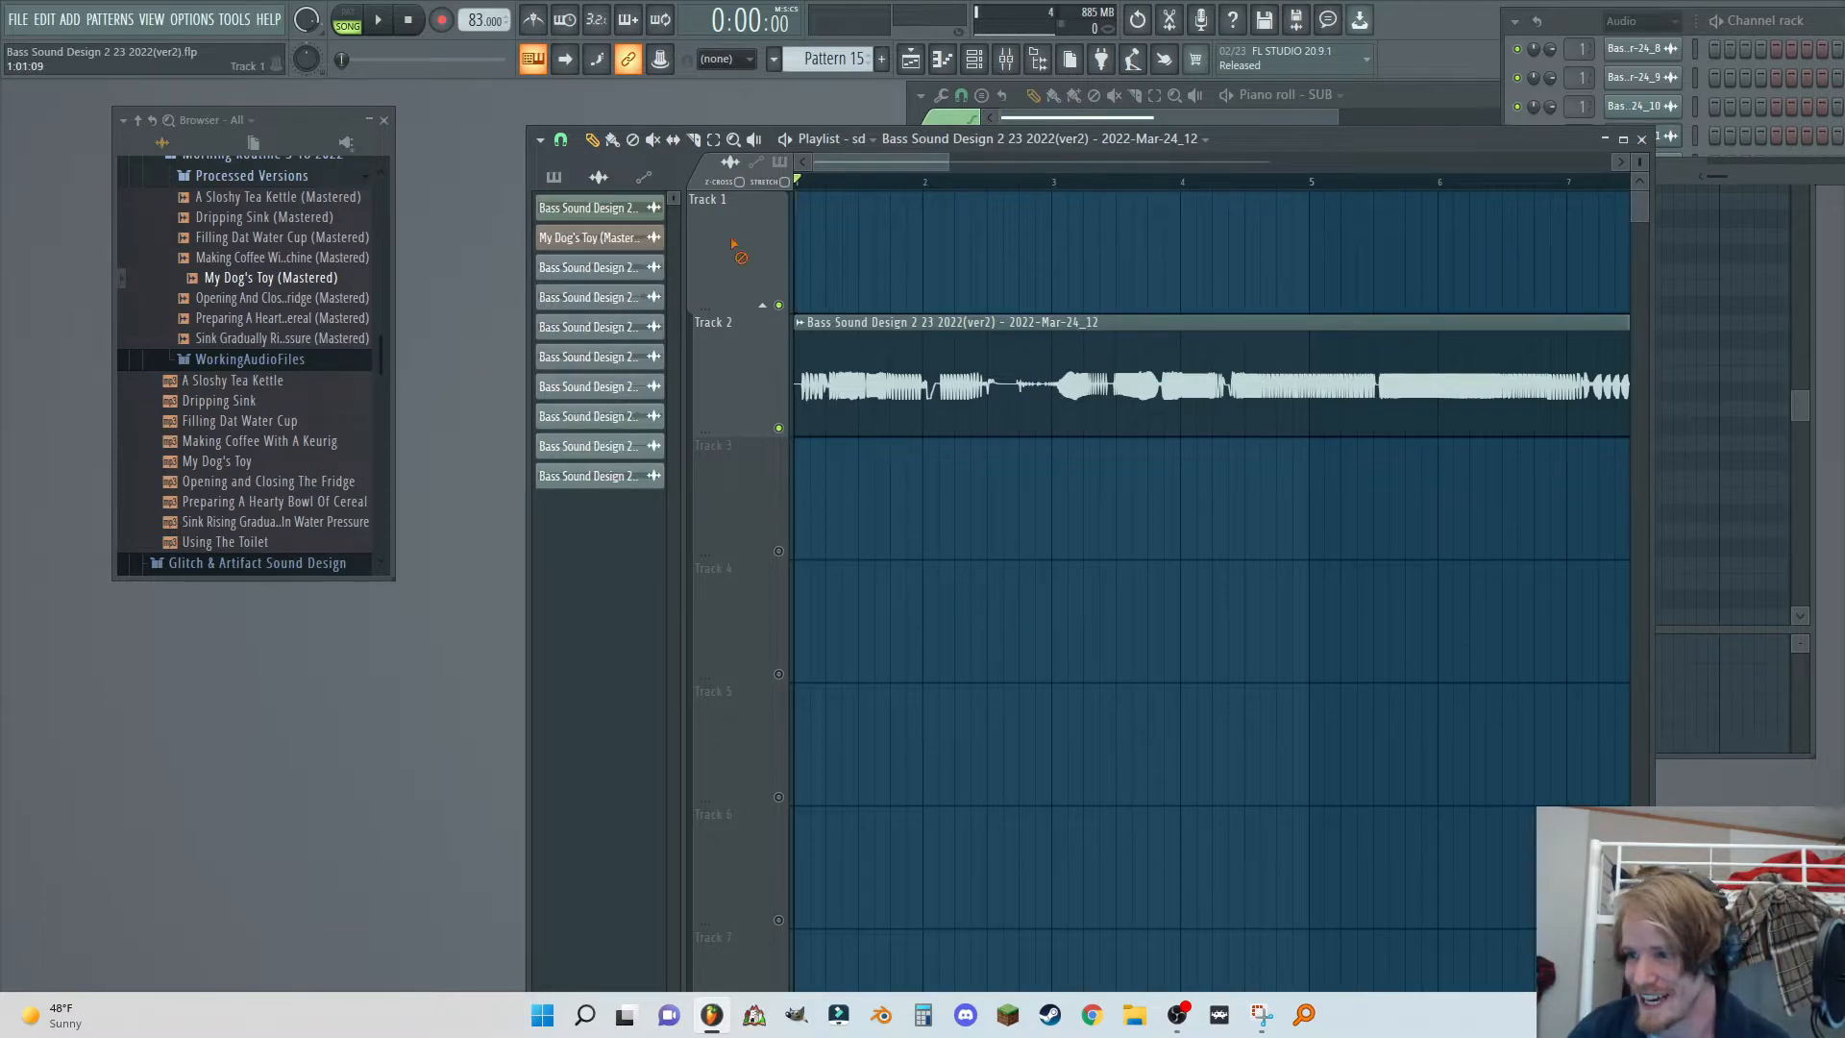
drag(877, 395, 922, 292)
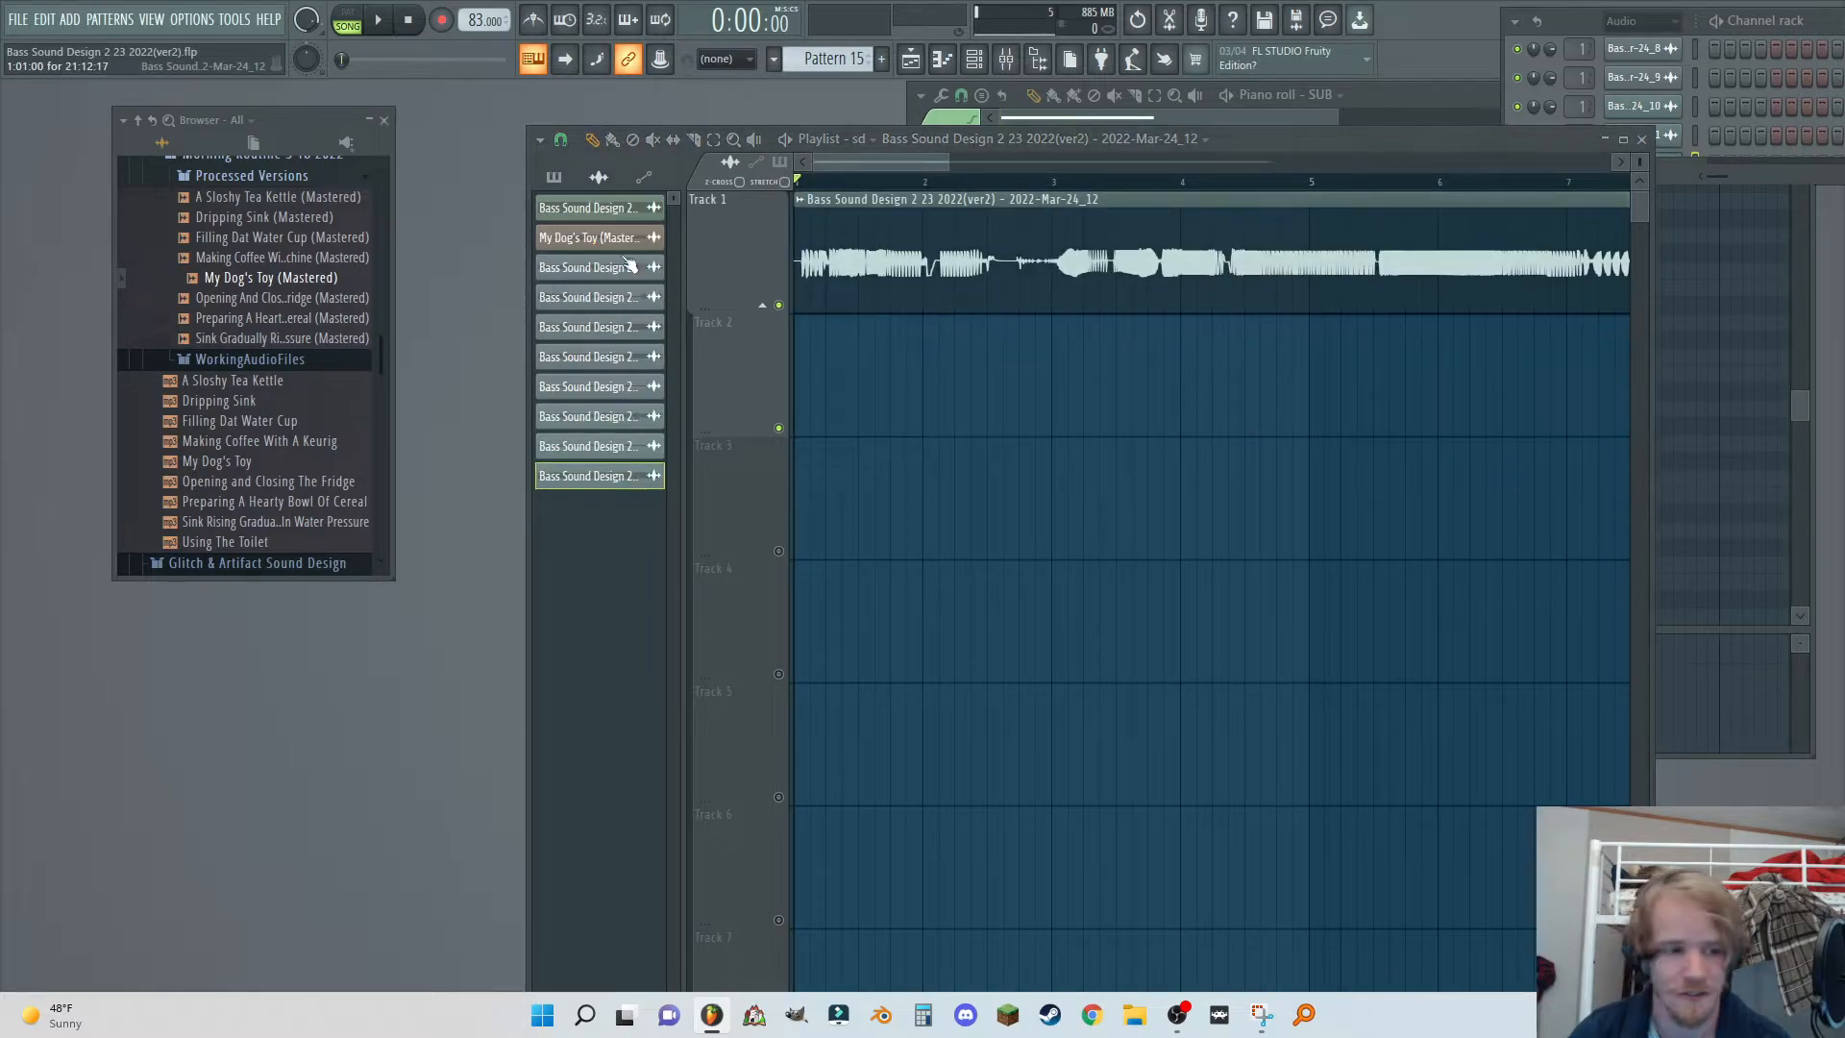
Open the clip's channel settings, start song playback and shorten the clip's length to a tiny looping slice.
drag(0, 228, 1020, 288)
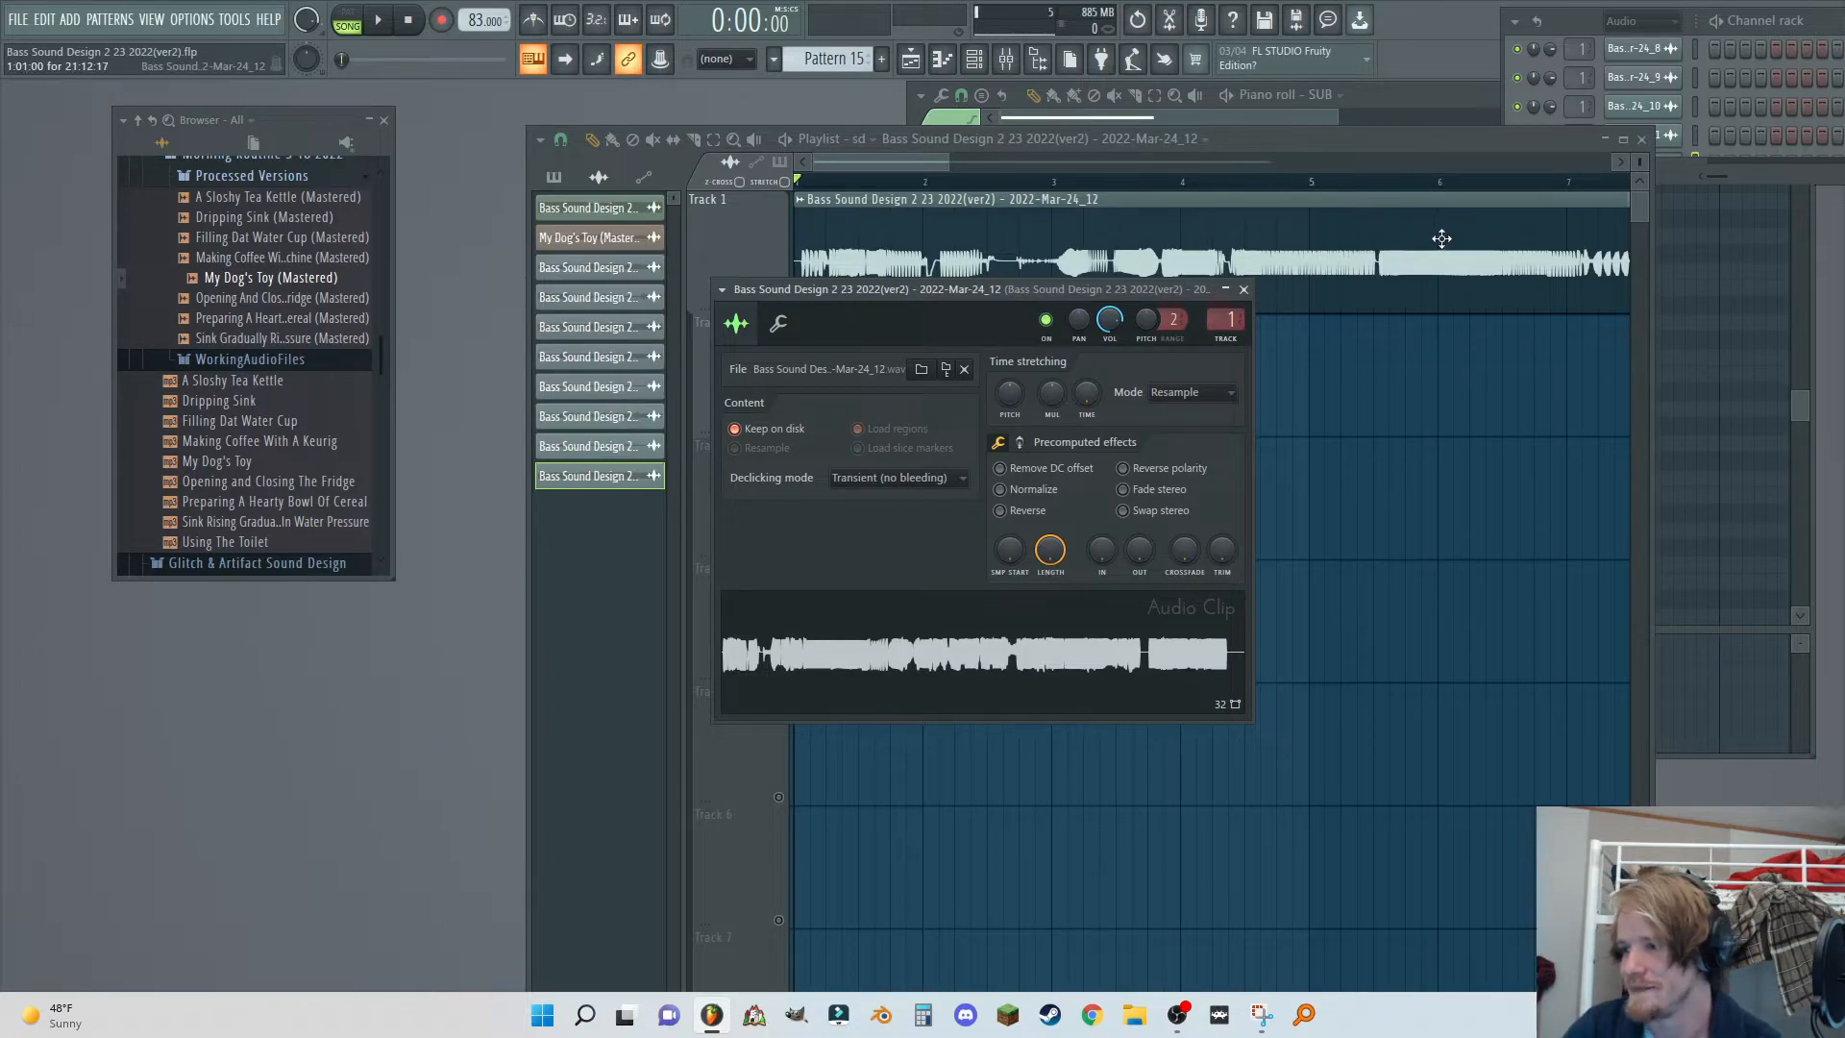
click(384, 20)
mouse_move(1050, 548)
mouse_down()
mouse_move(1013, 544)
mouse_move(1050, 561)
mouse_up()
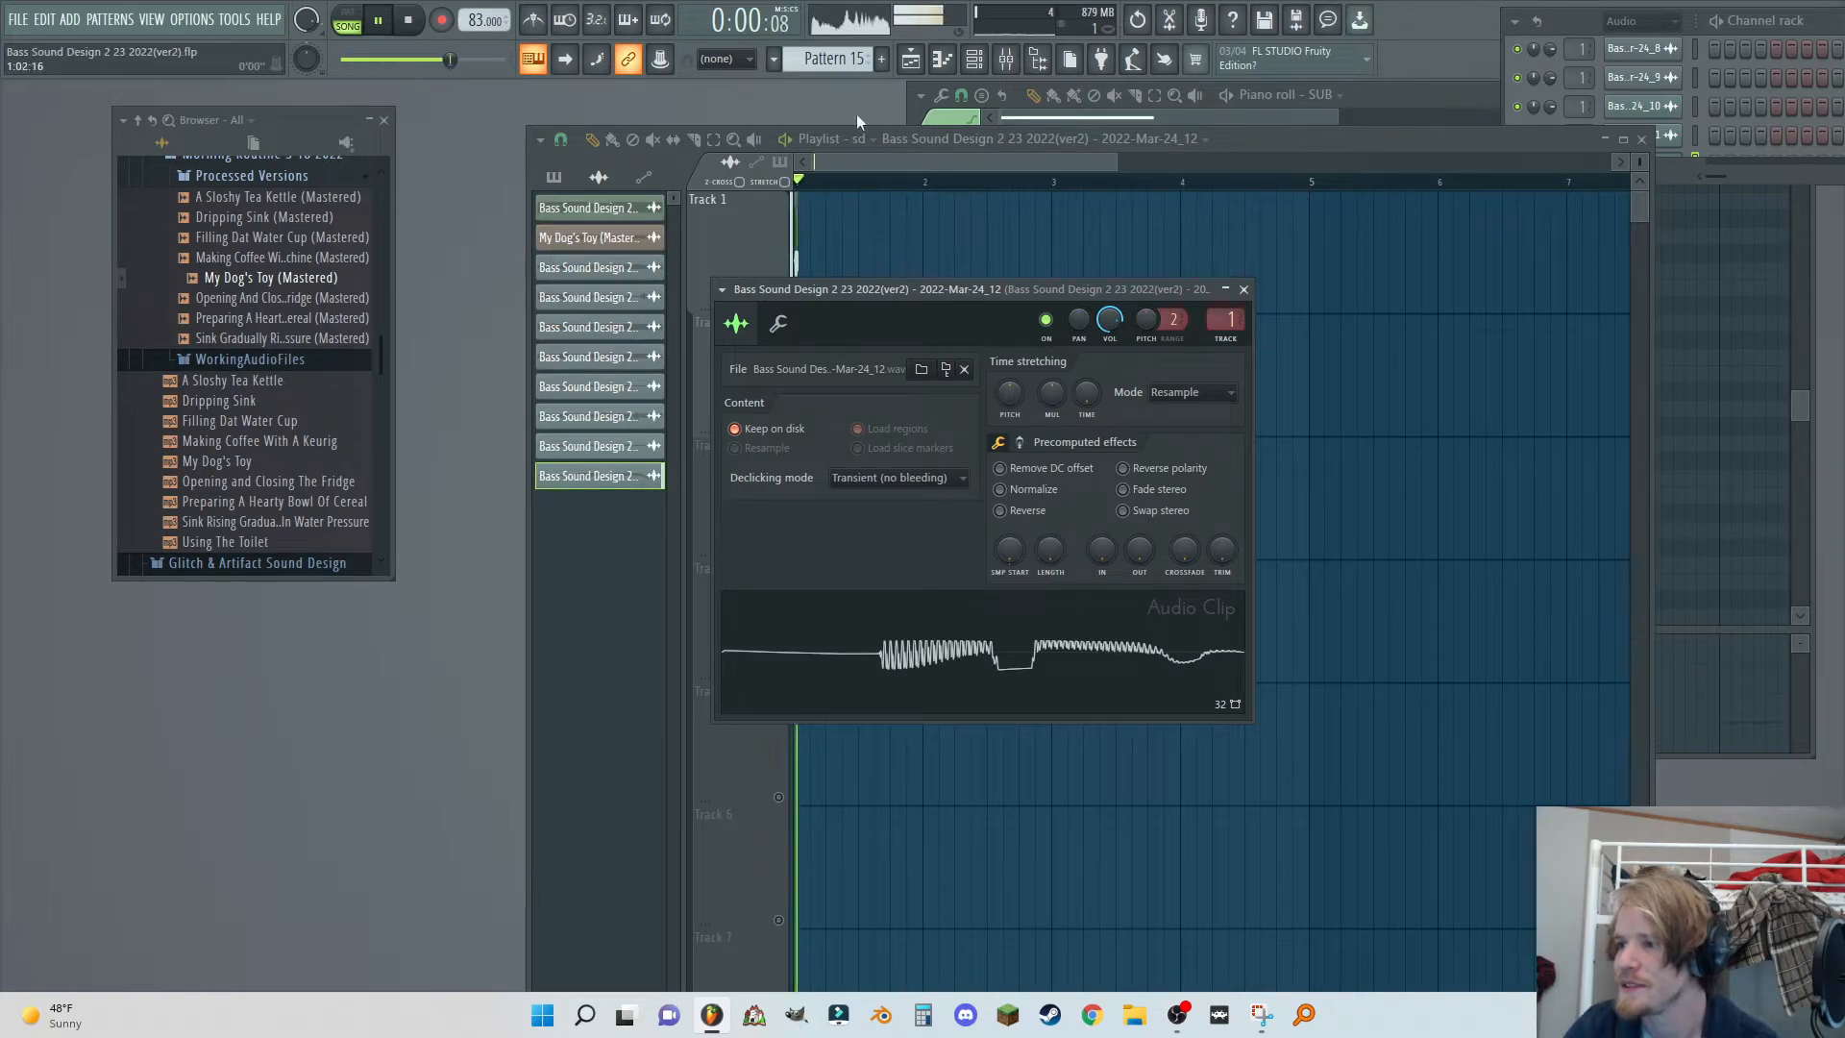
Load Abbey Road Vinyl in Insert 1's first effect slot, with click density about 78 and input drive about 65.
click(1006, 60)
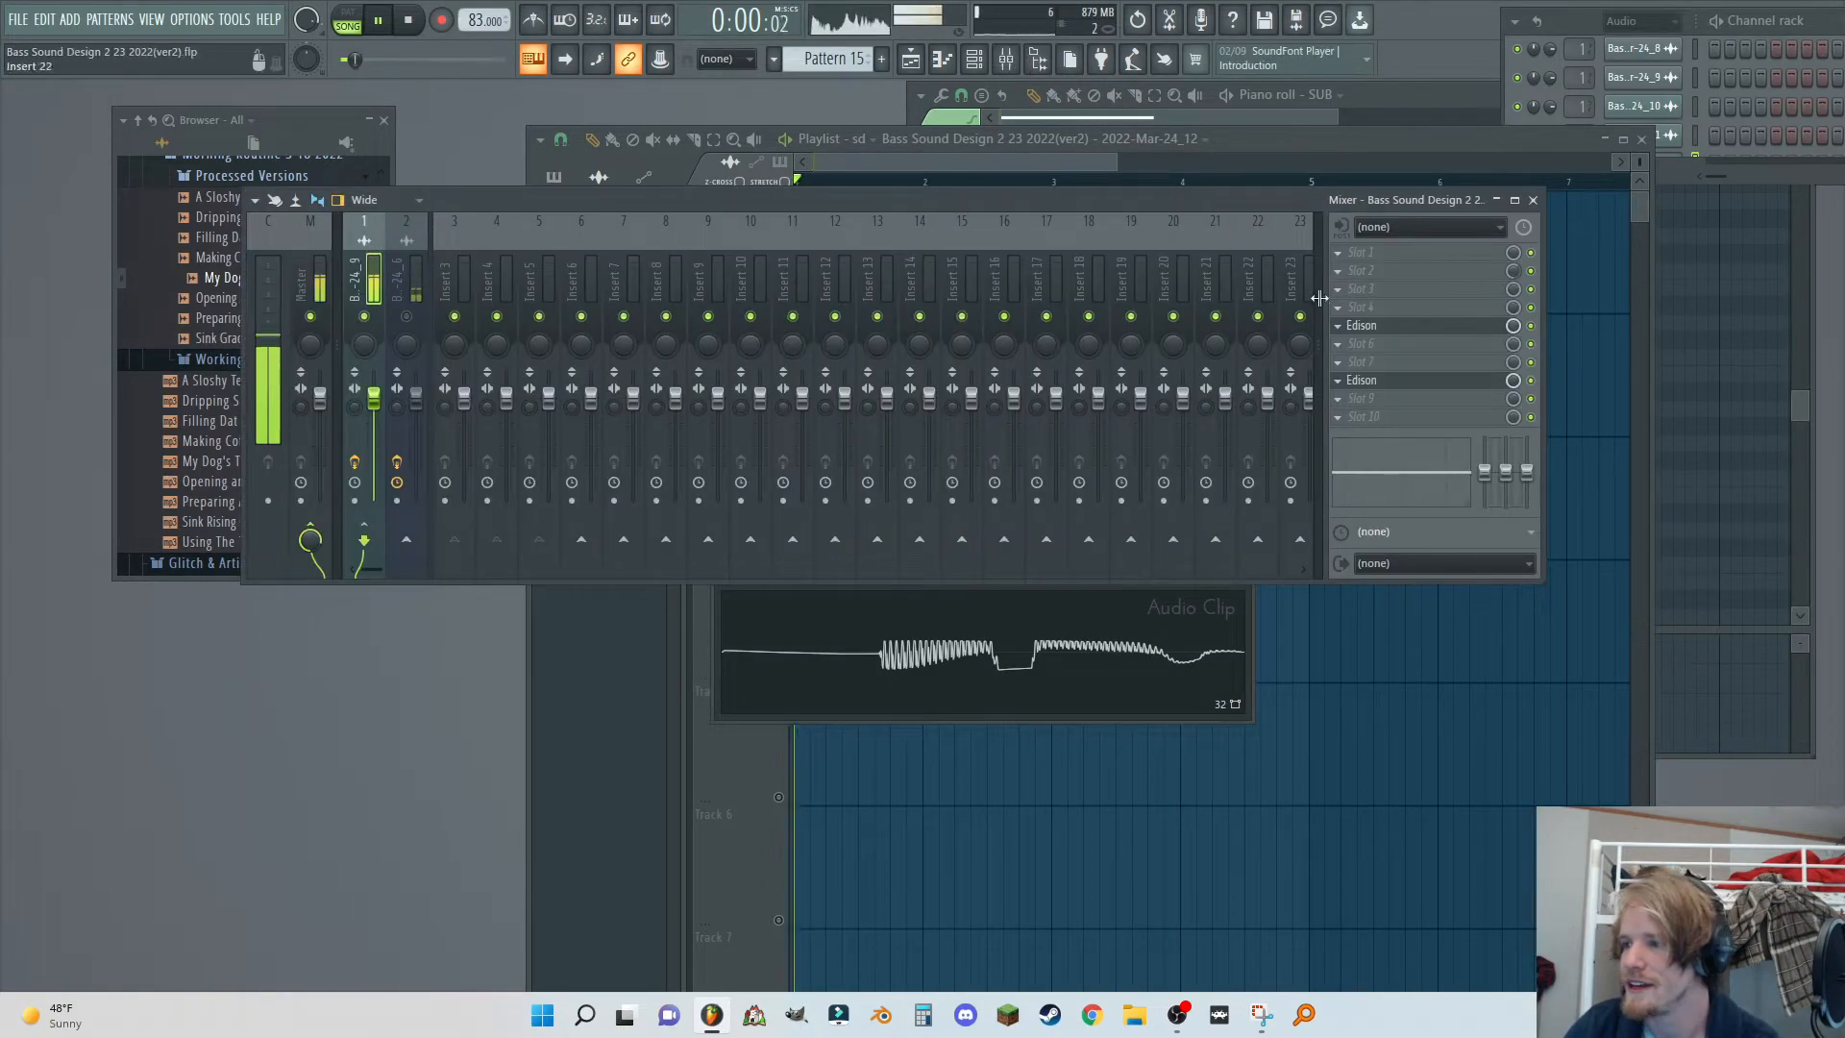
click(1435, 253)
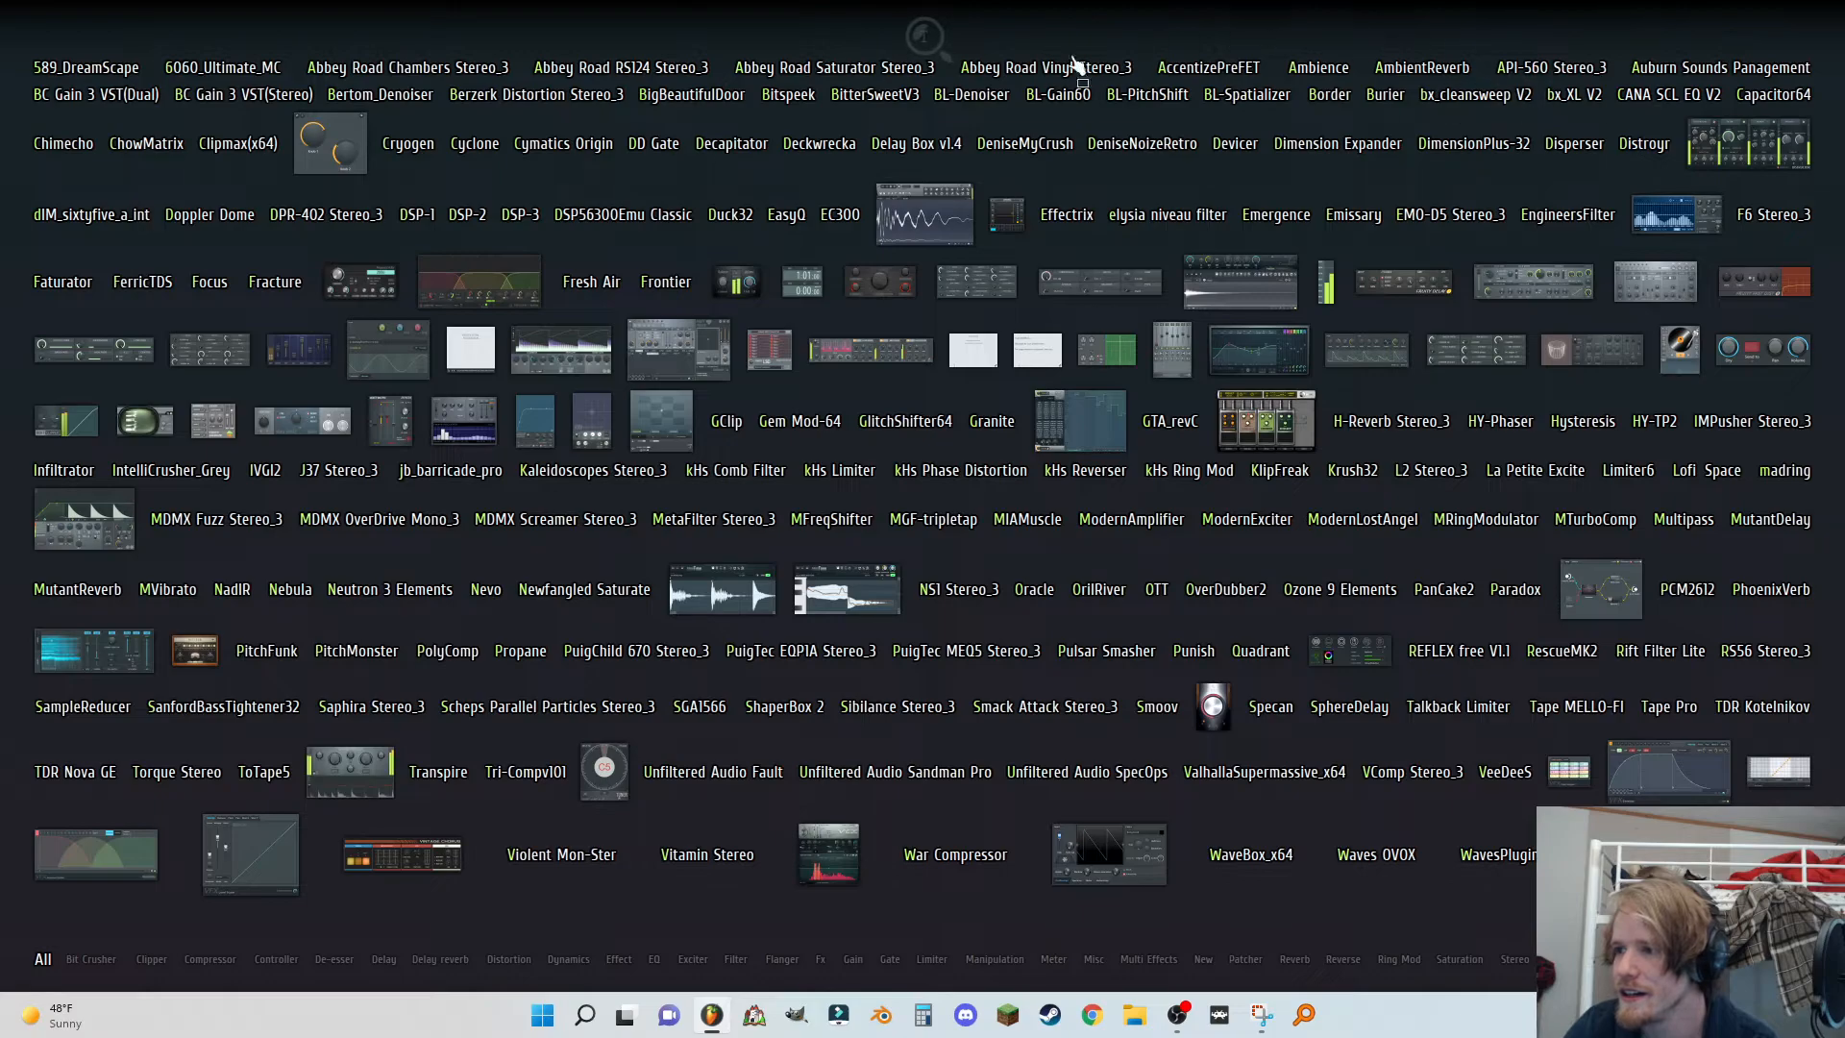
key(ctrl+F8)
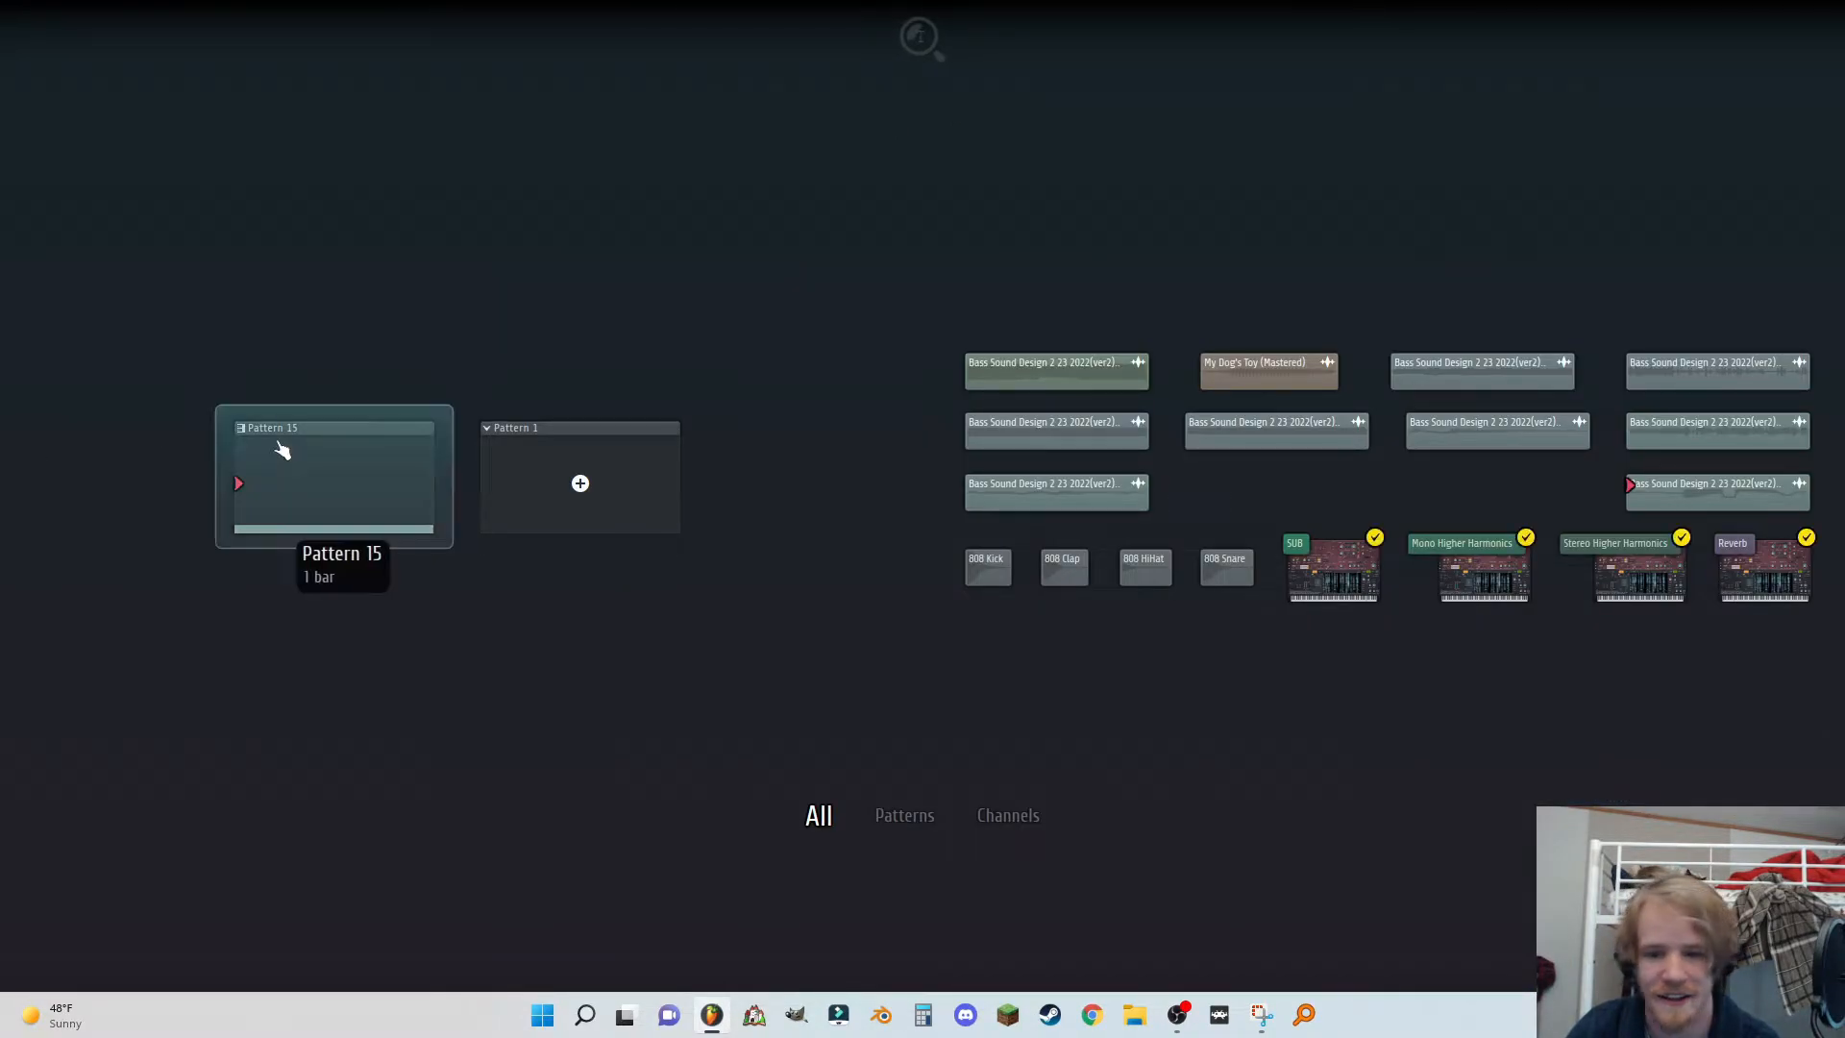
key(Escape)
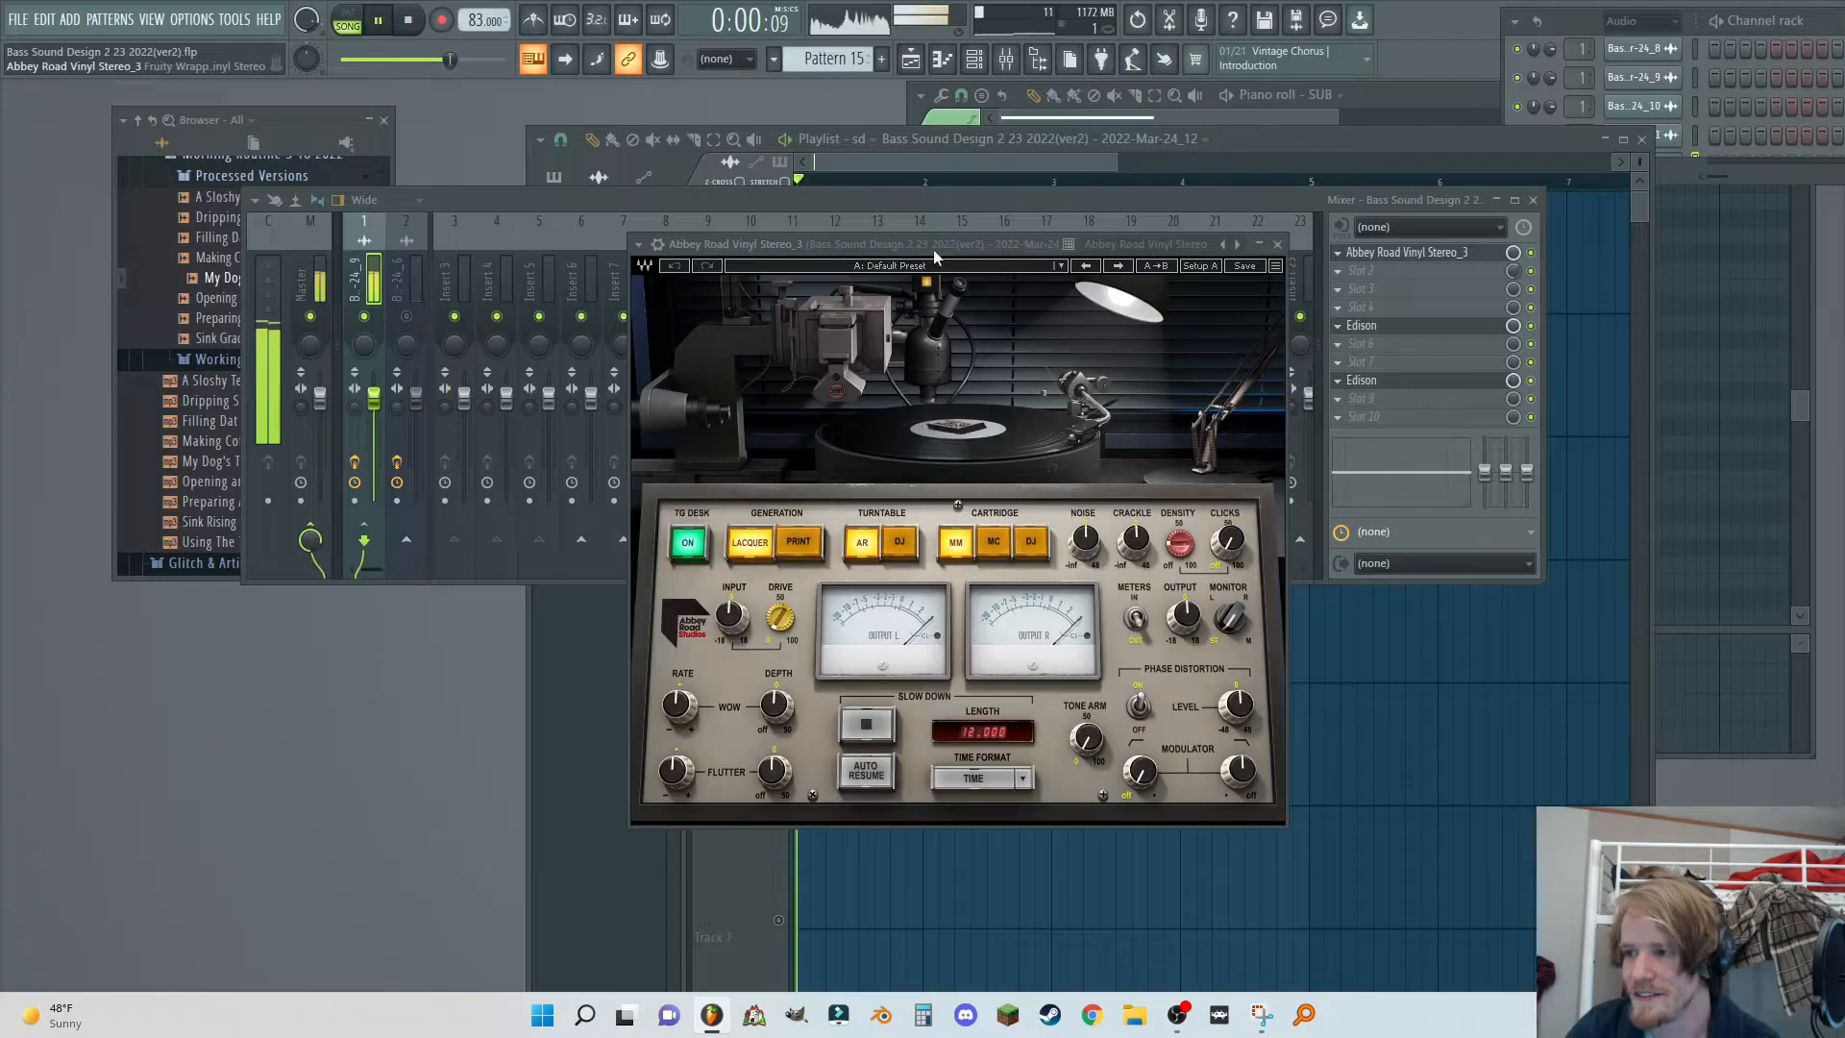
drag(903, 247, 941, 113)
drag(1180, 416, 1217, 428)
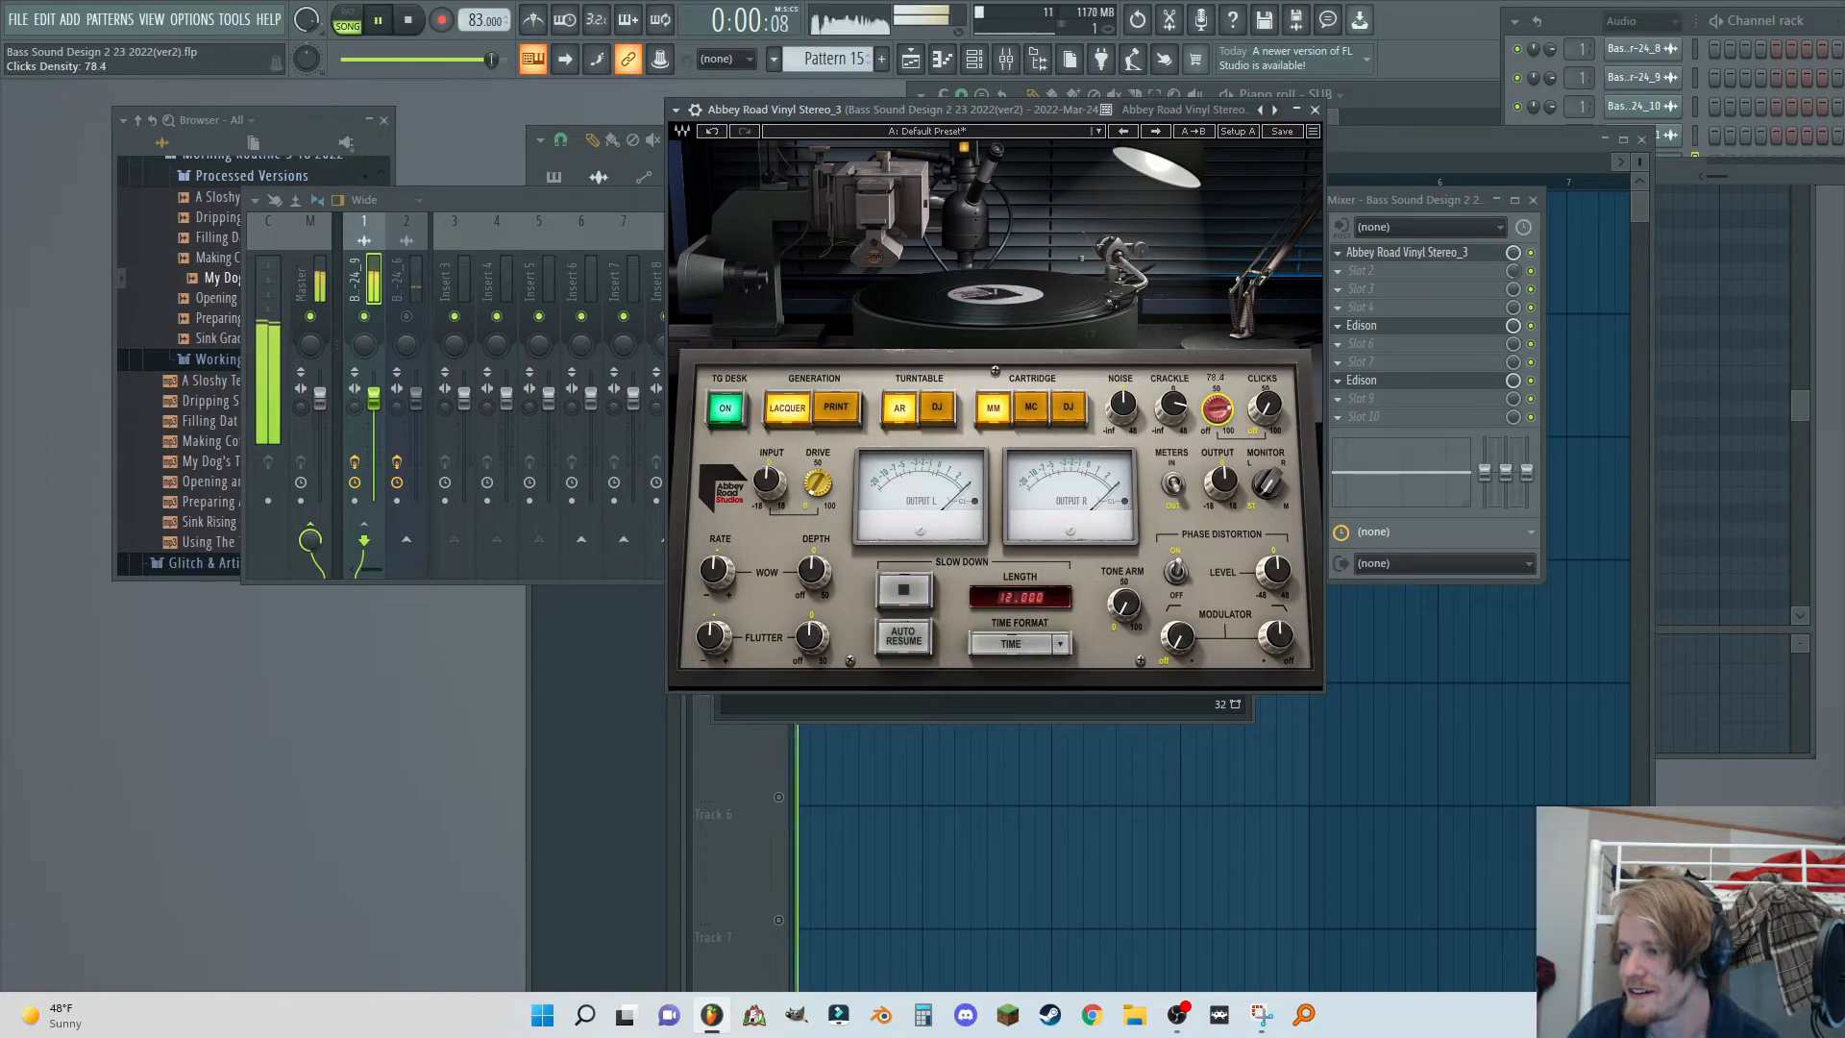
drag(817, 483, 818, 475)
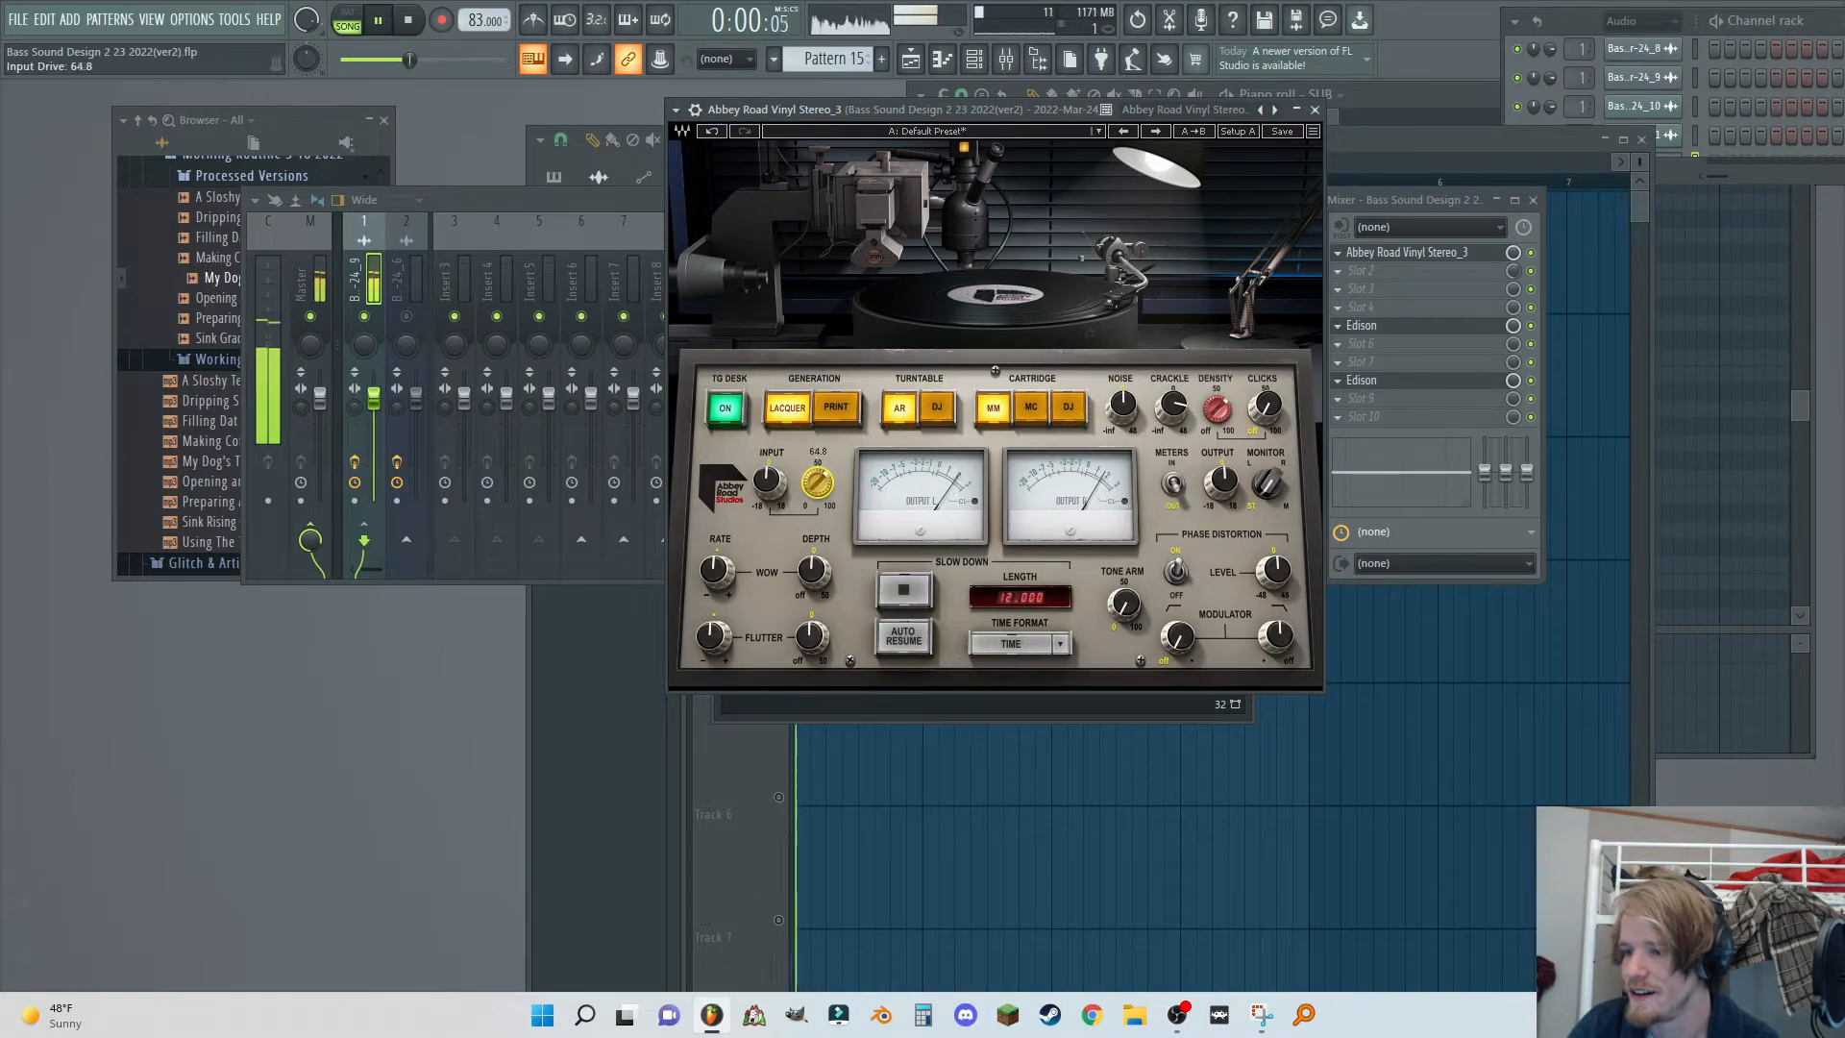
Add Burier to Insert 1, turn up its Bury amount and move it up to the second effect slot.
middle_click(1451, 292)
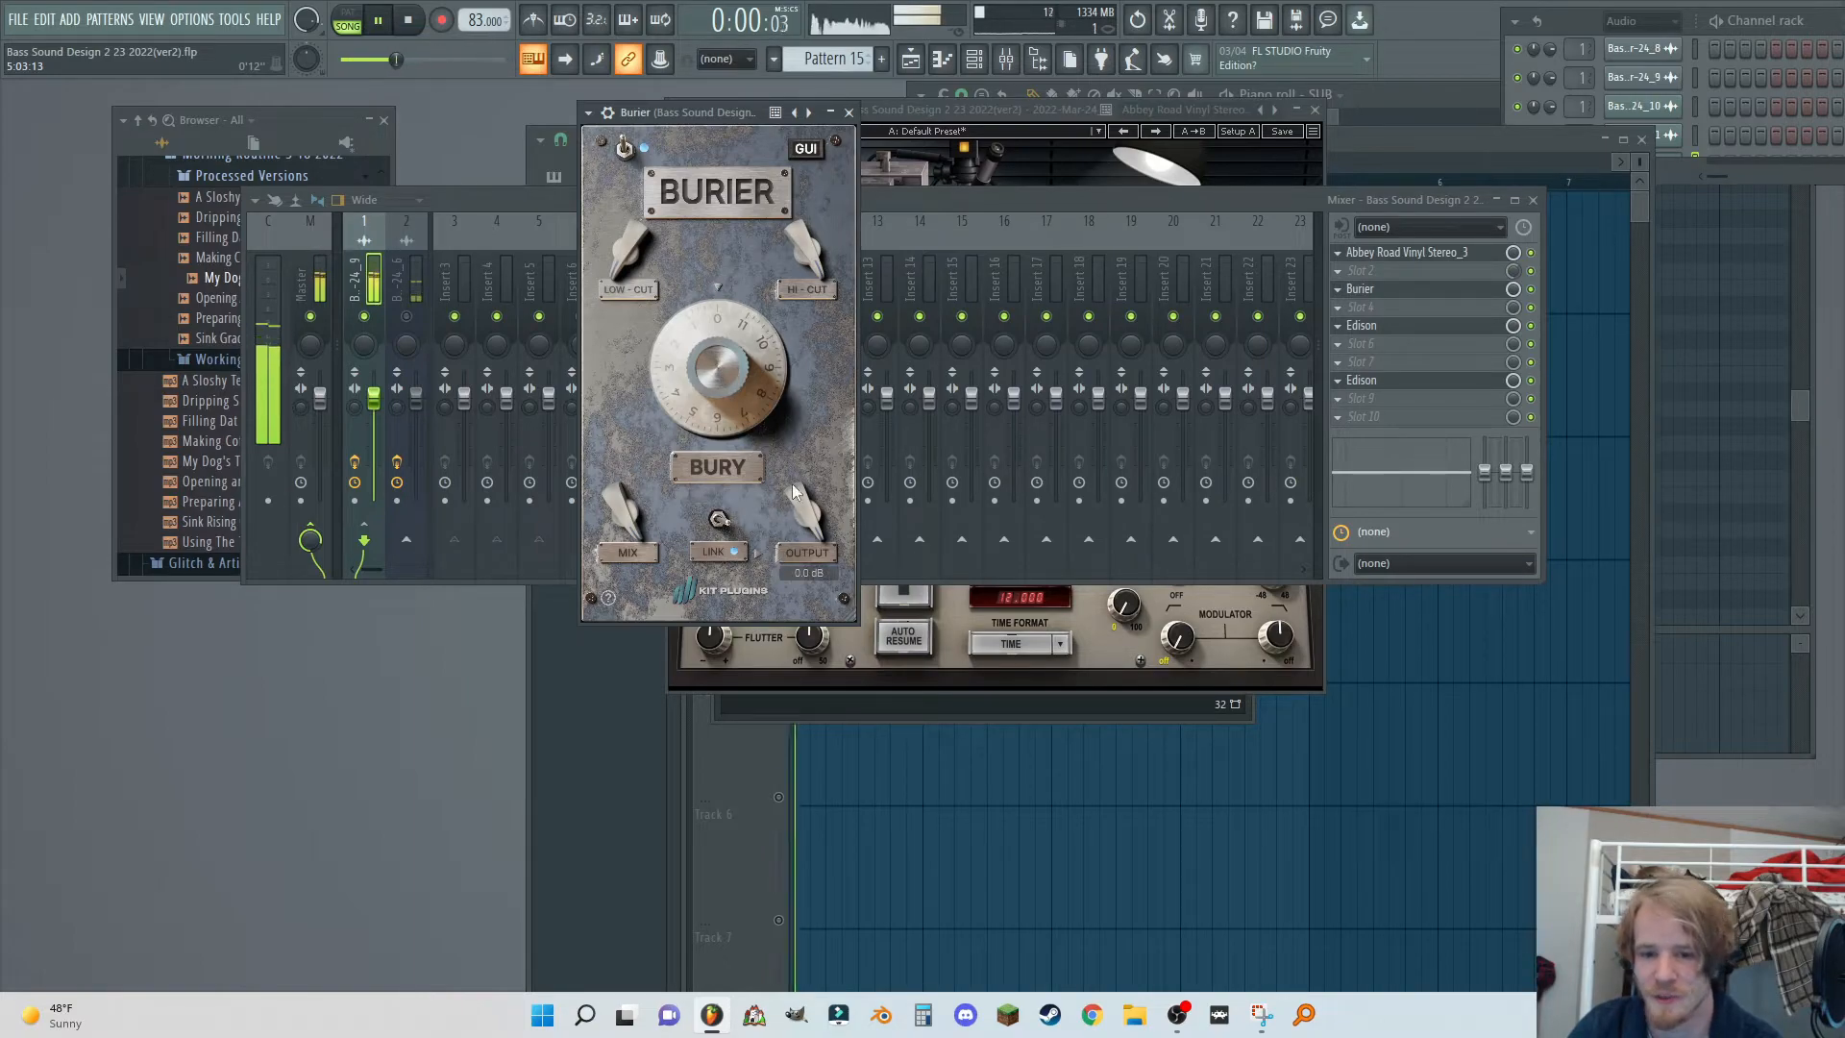
drag(742, 390, 682, 242)
mouse_move(709, 357)
mouse_down()
mouse_move(706, 315)
mouse_move(695, 336)
mouse_up()
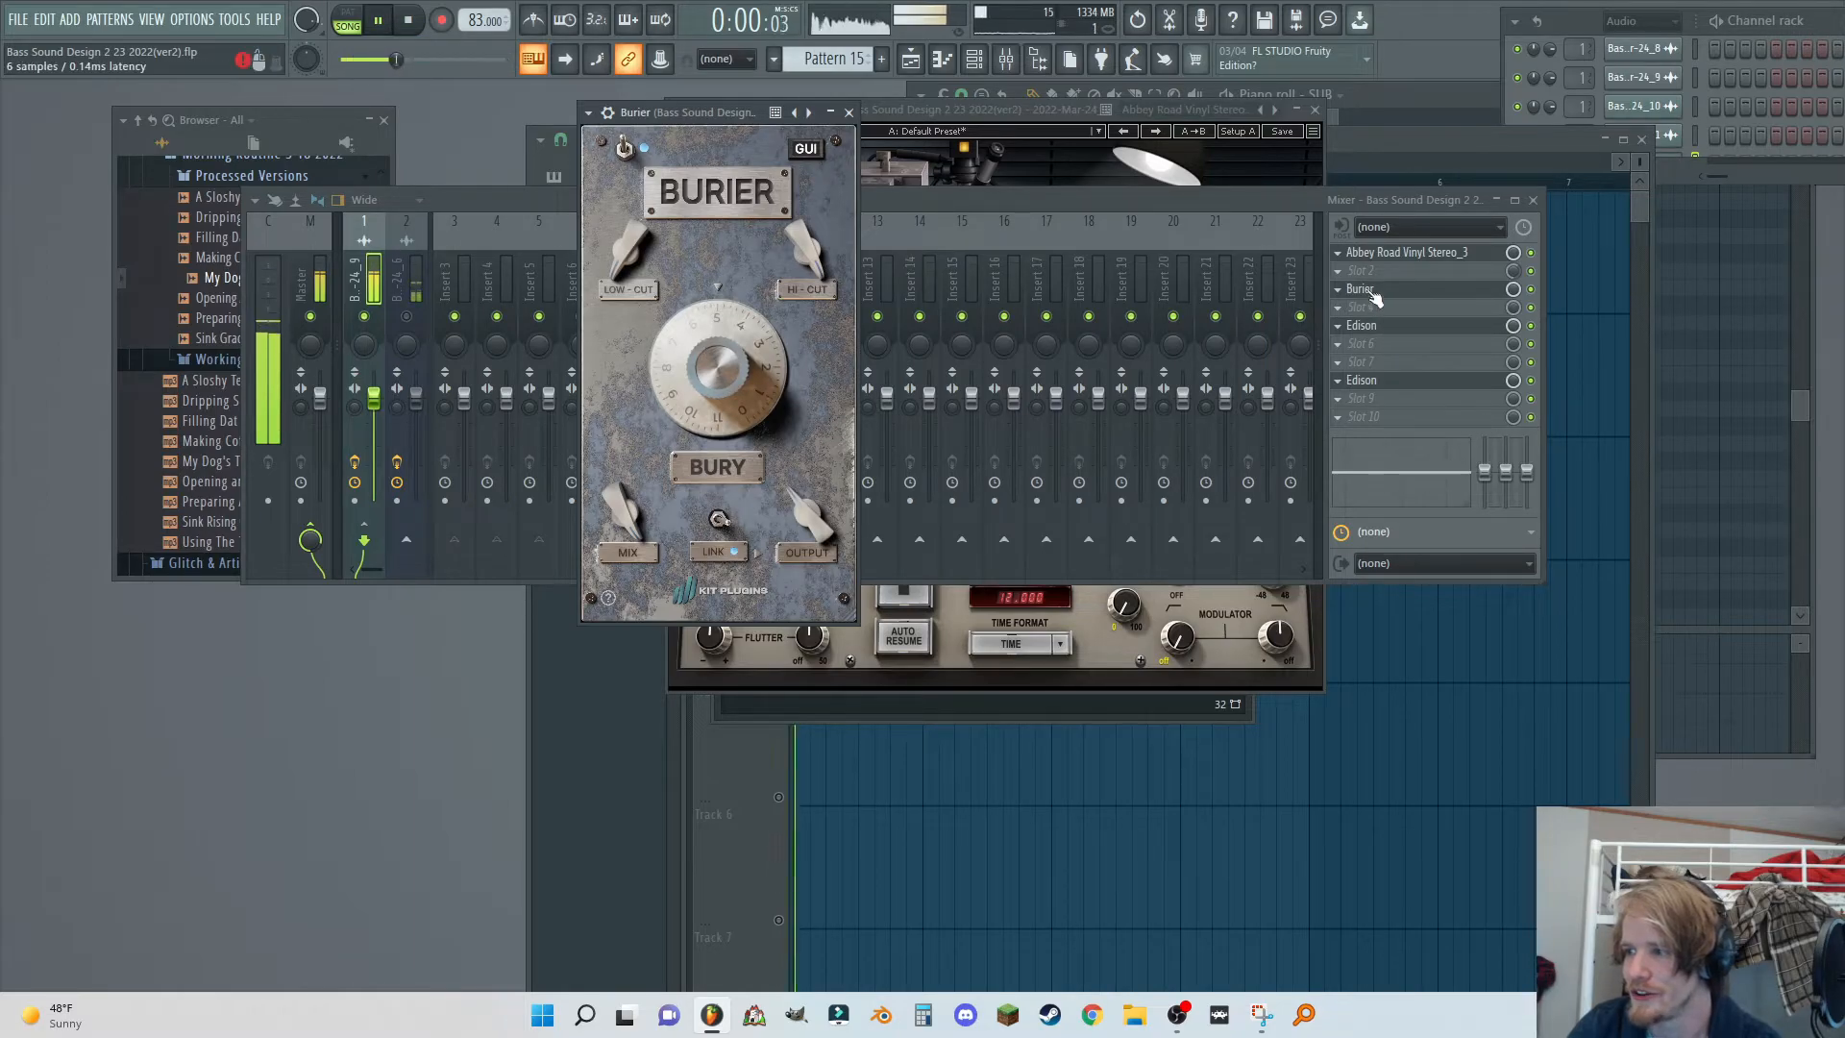
scroll(1375, 294, up, 1)
Add J37 Stereo after Burier on Insert 1, with noise level about 17 and saturation about 22.
middle_click(1396, 313)
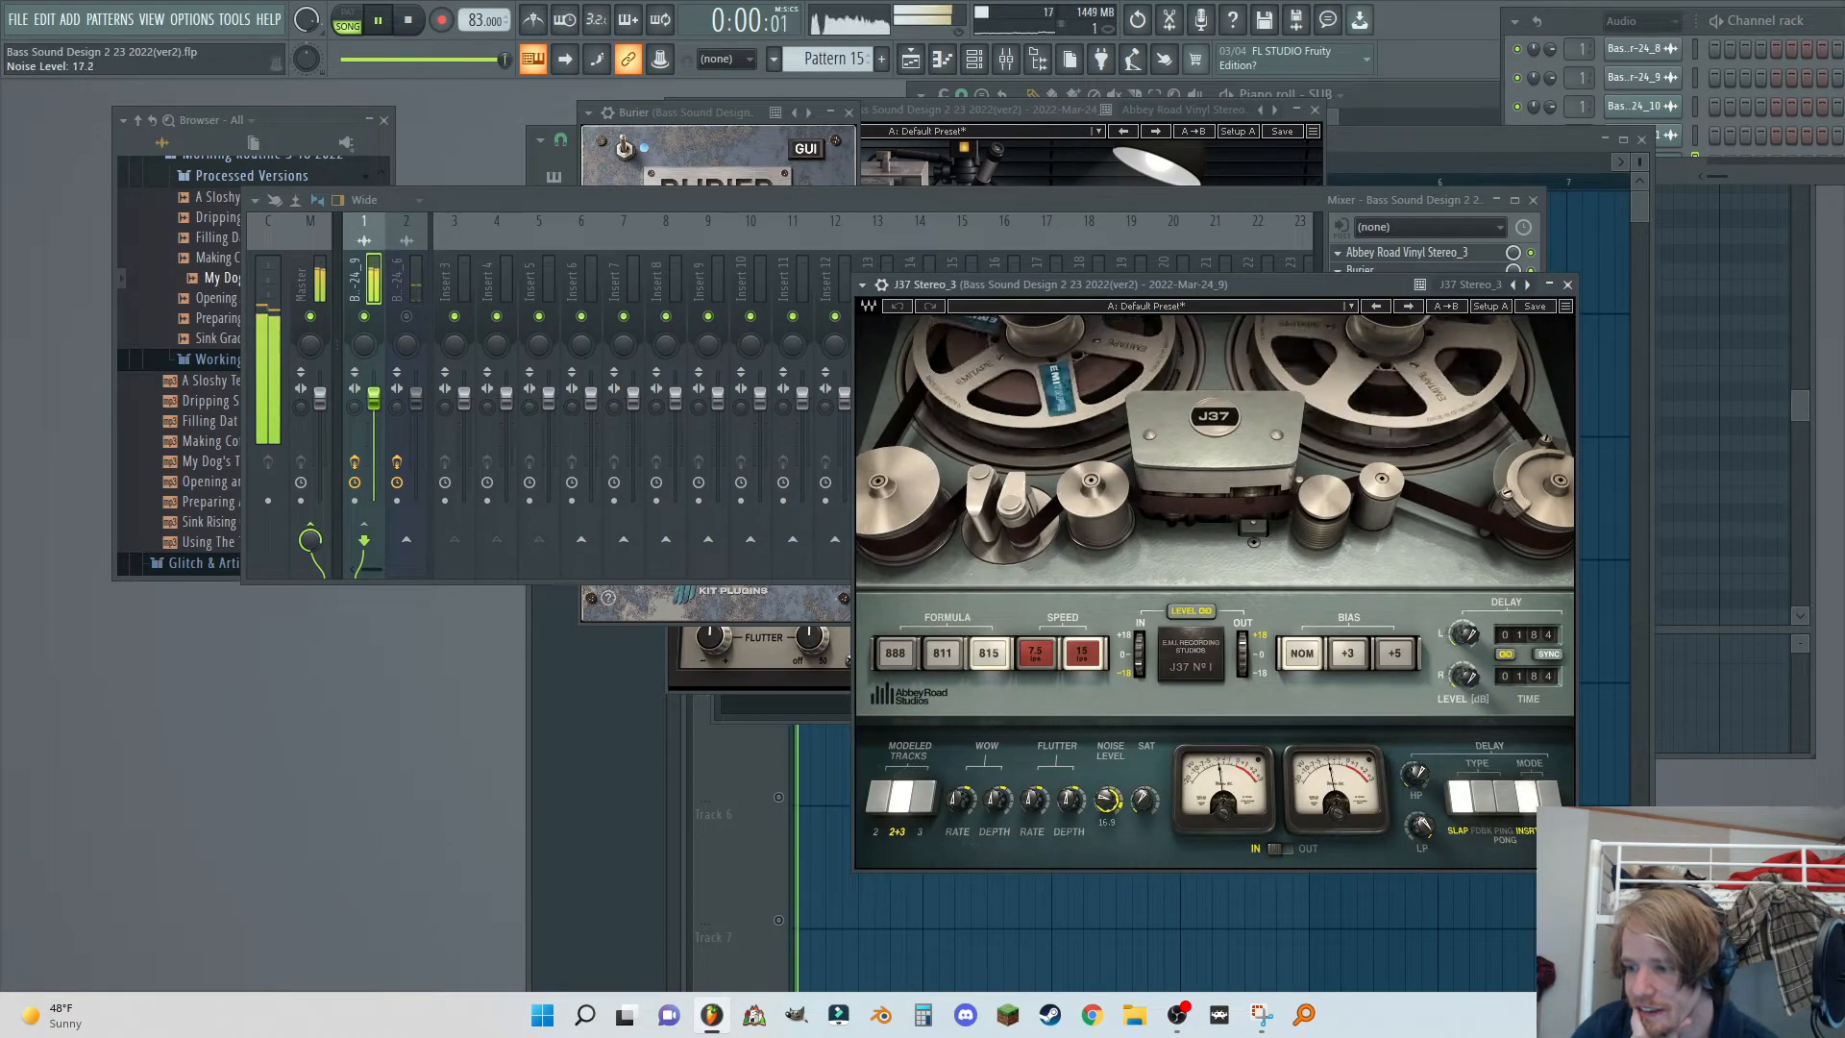
drag(1144, 800, 1143, 740)
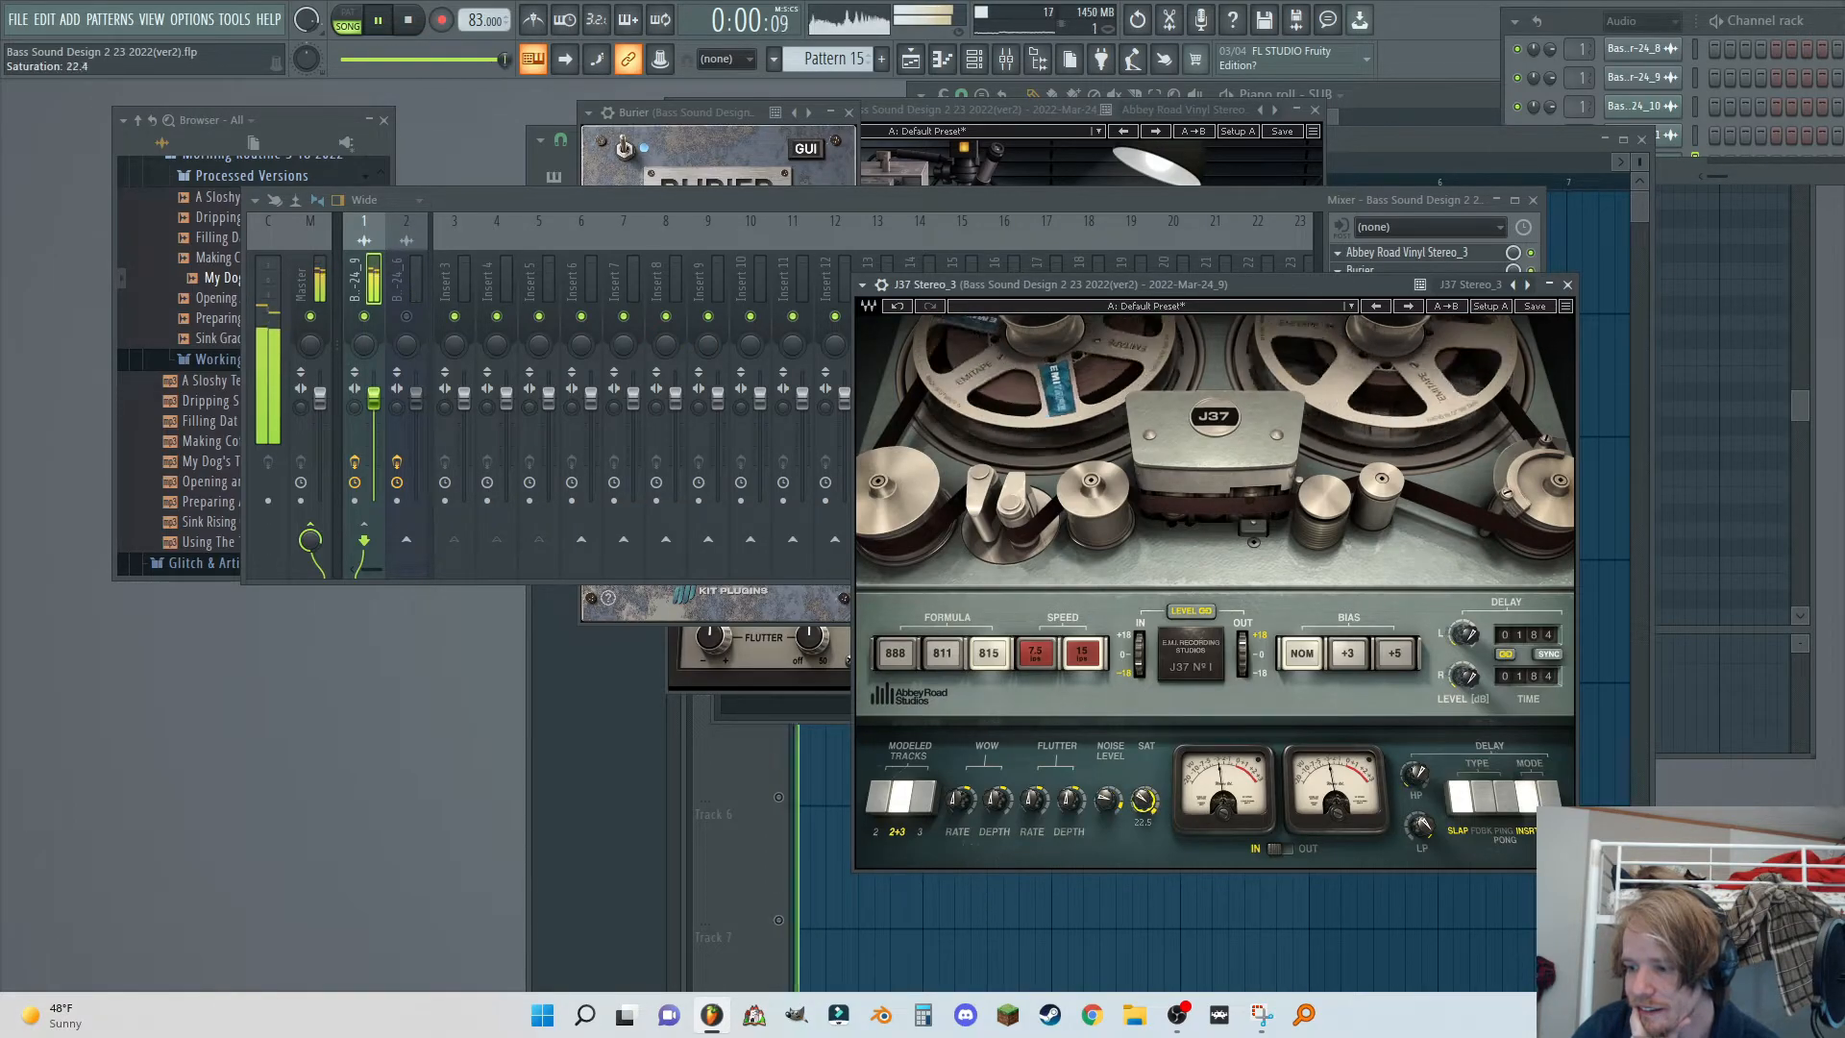
click(1301, 200)
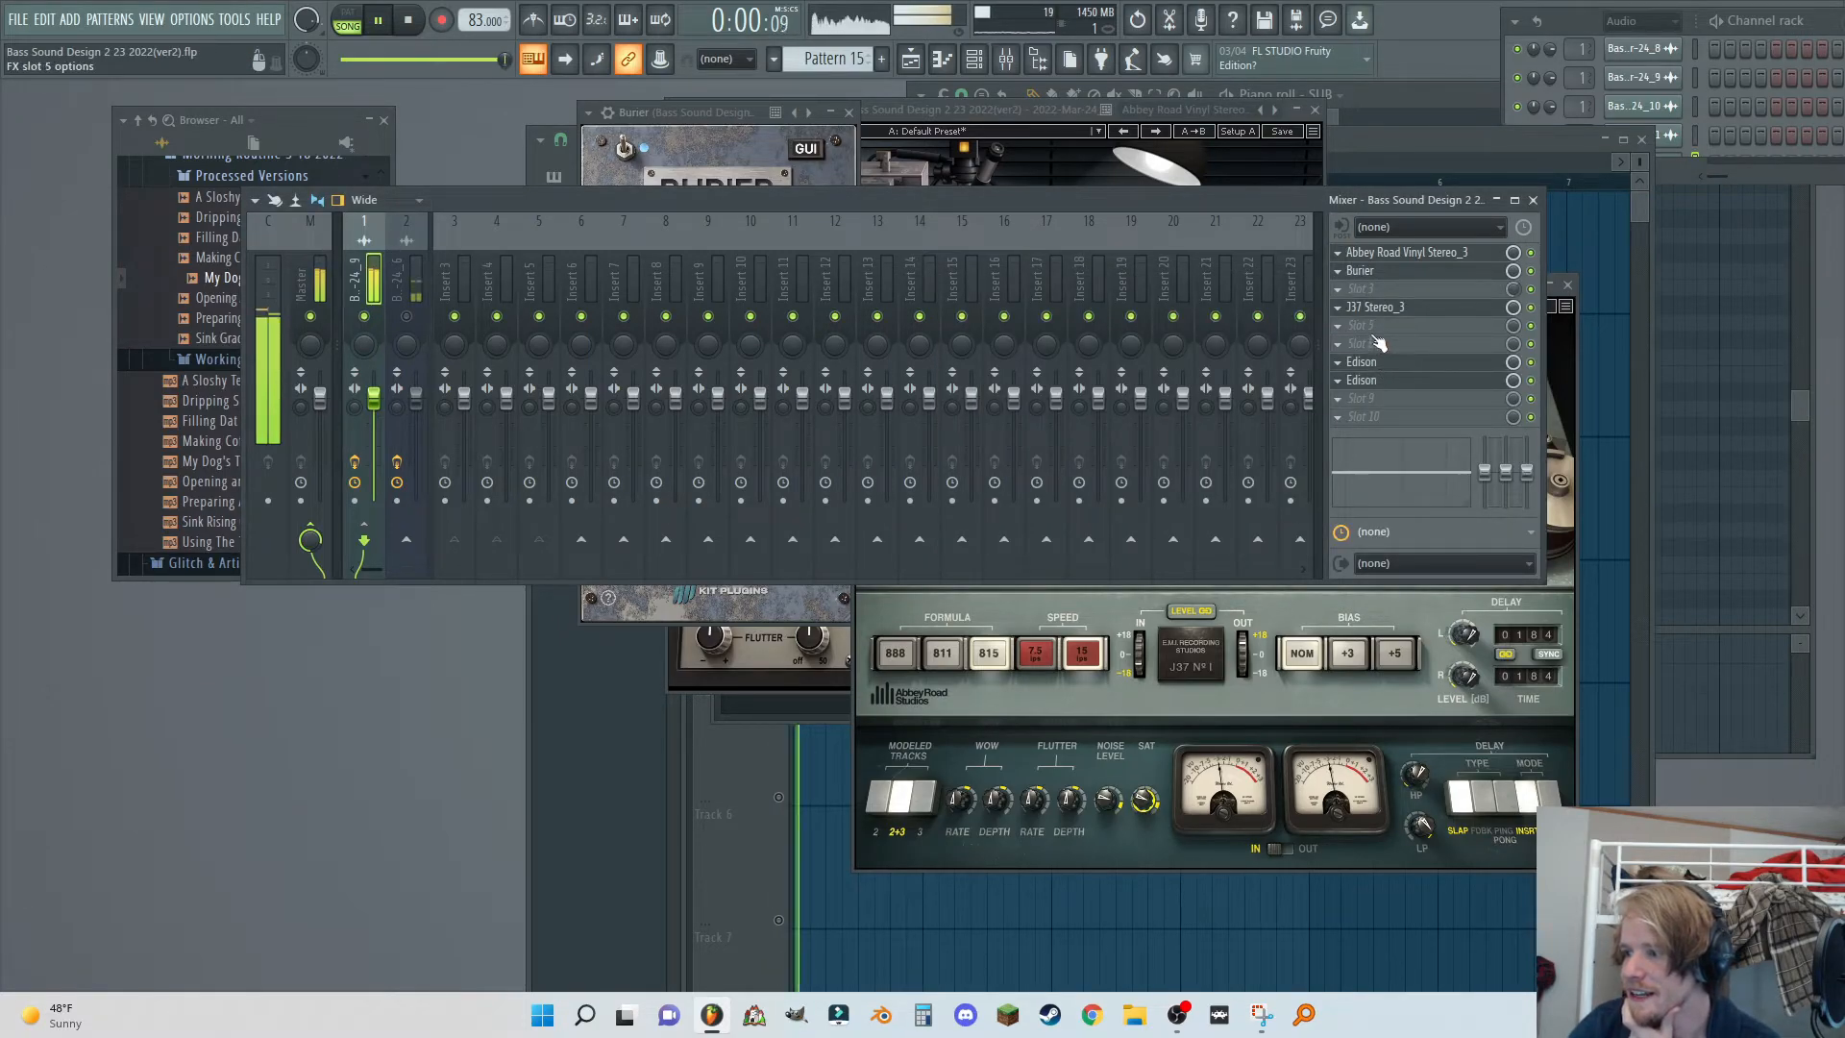
Add Berzerk Distortion after J37, use the Trippy character, adjust its drive and lower its output to about -5 dB.
click(1379, 343)
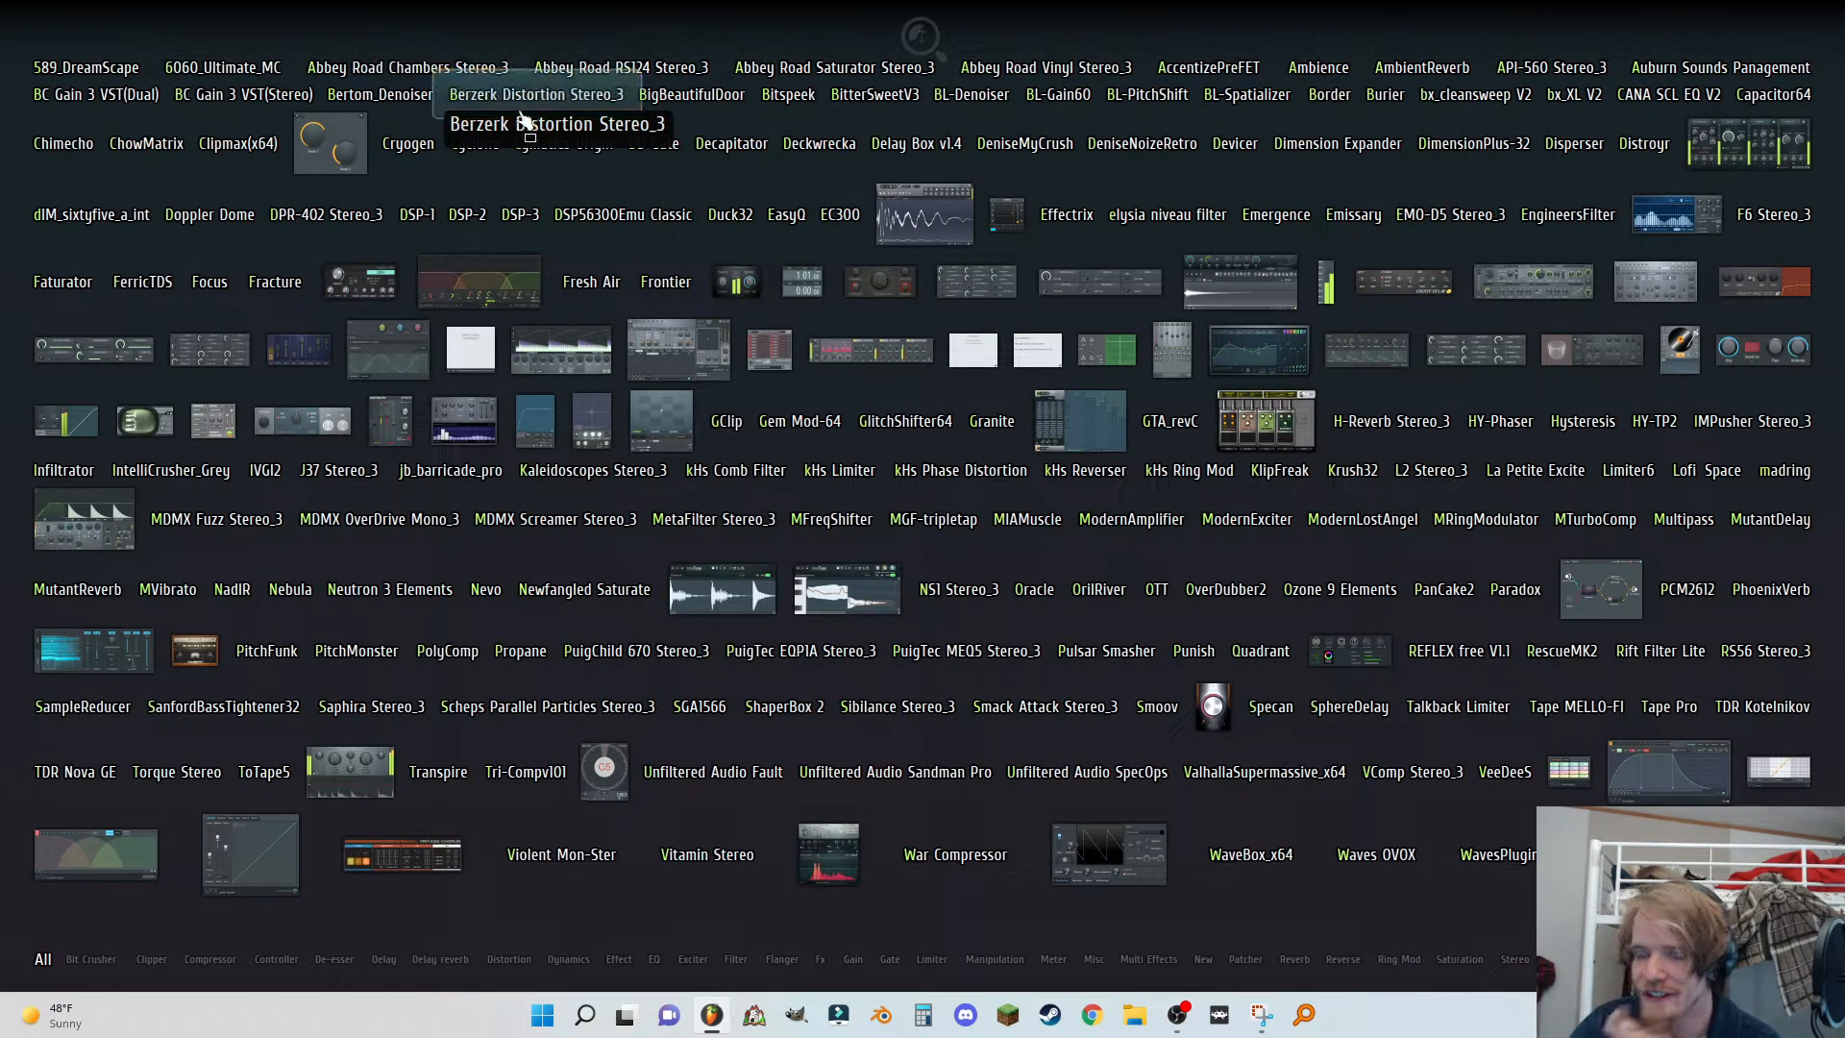
click(523, 120)
click(780, 252)
drag(781, 432, 780, 413)
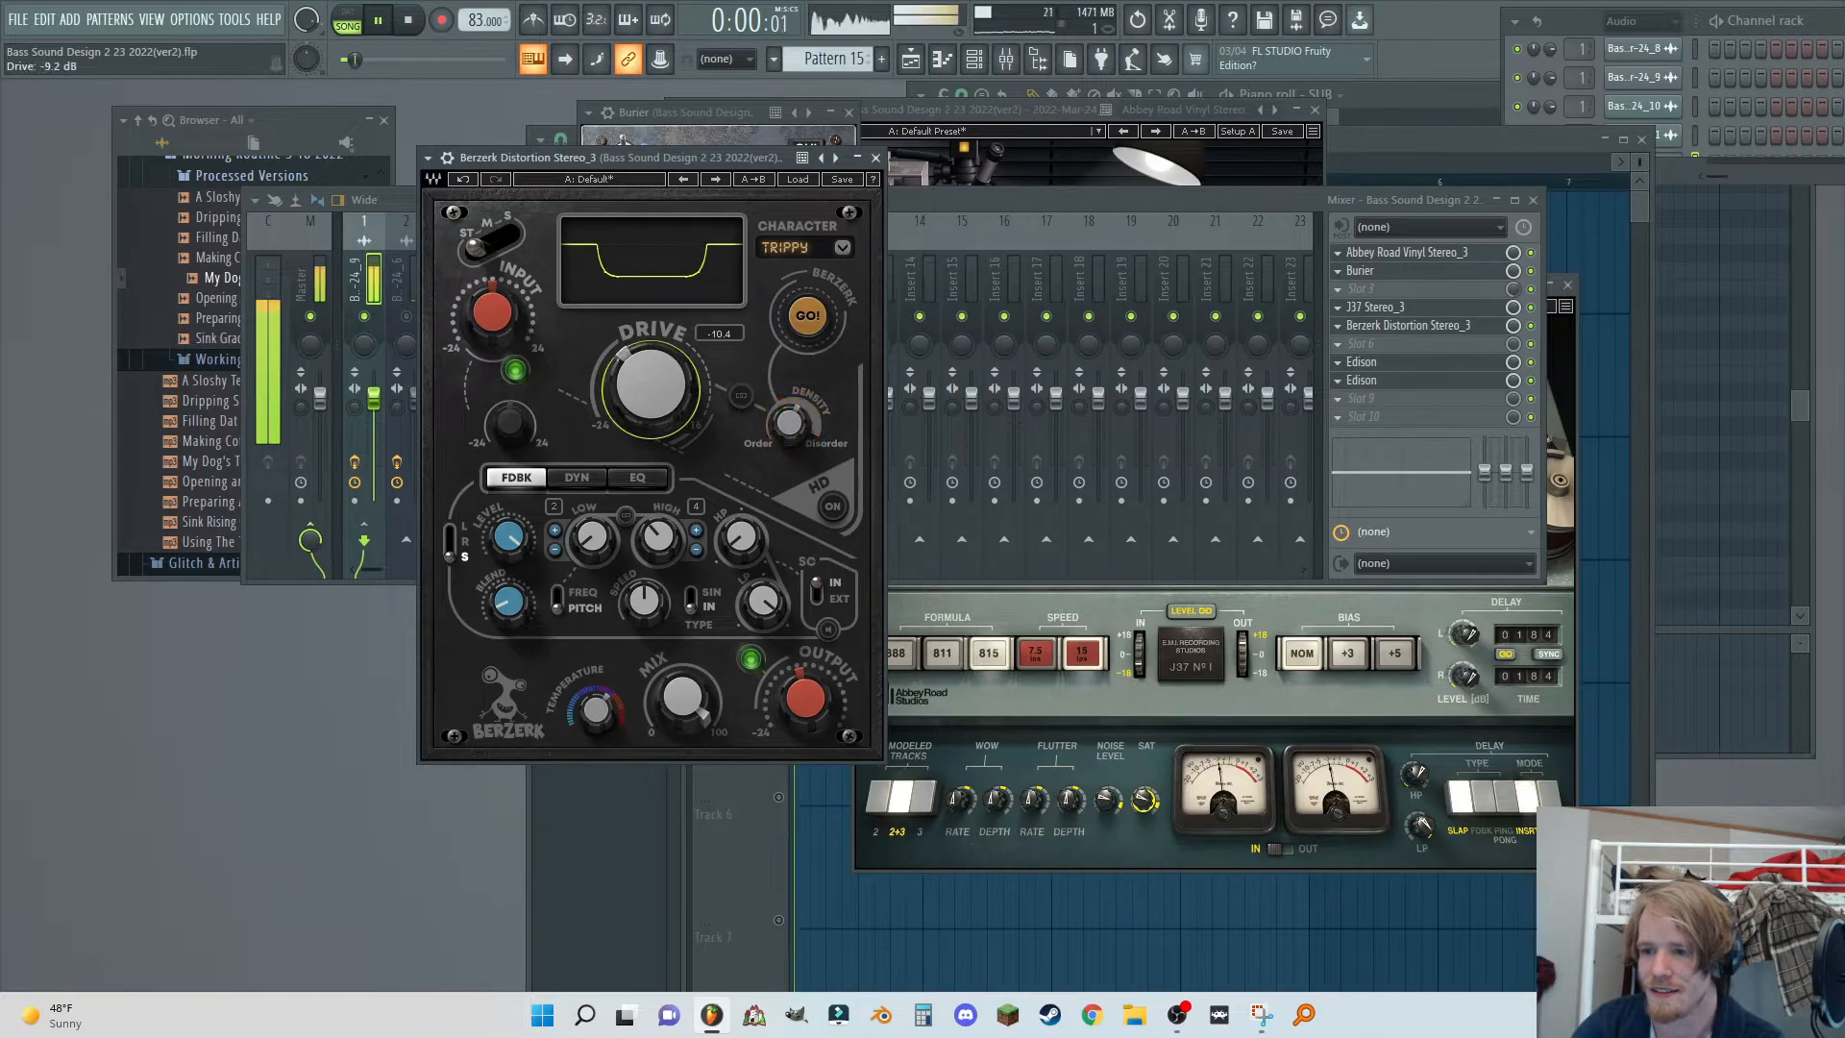
drag(805, 698, 805, 711)
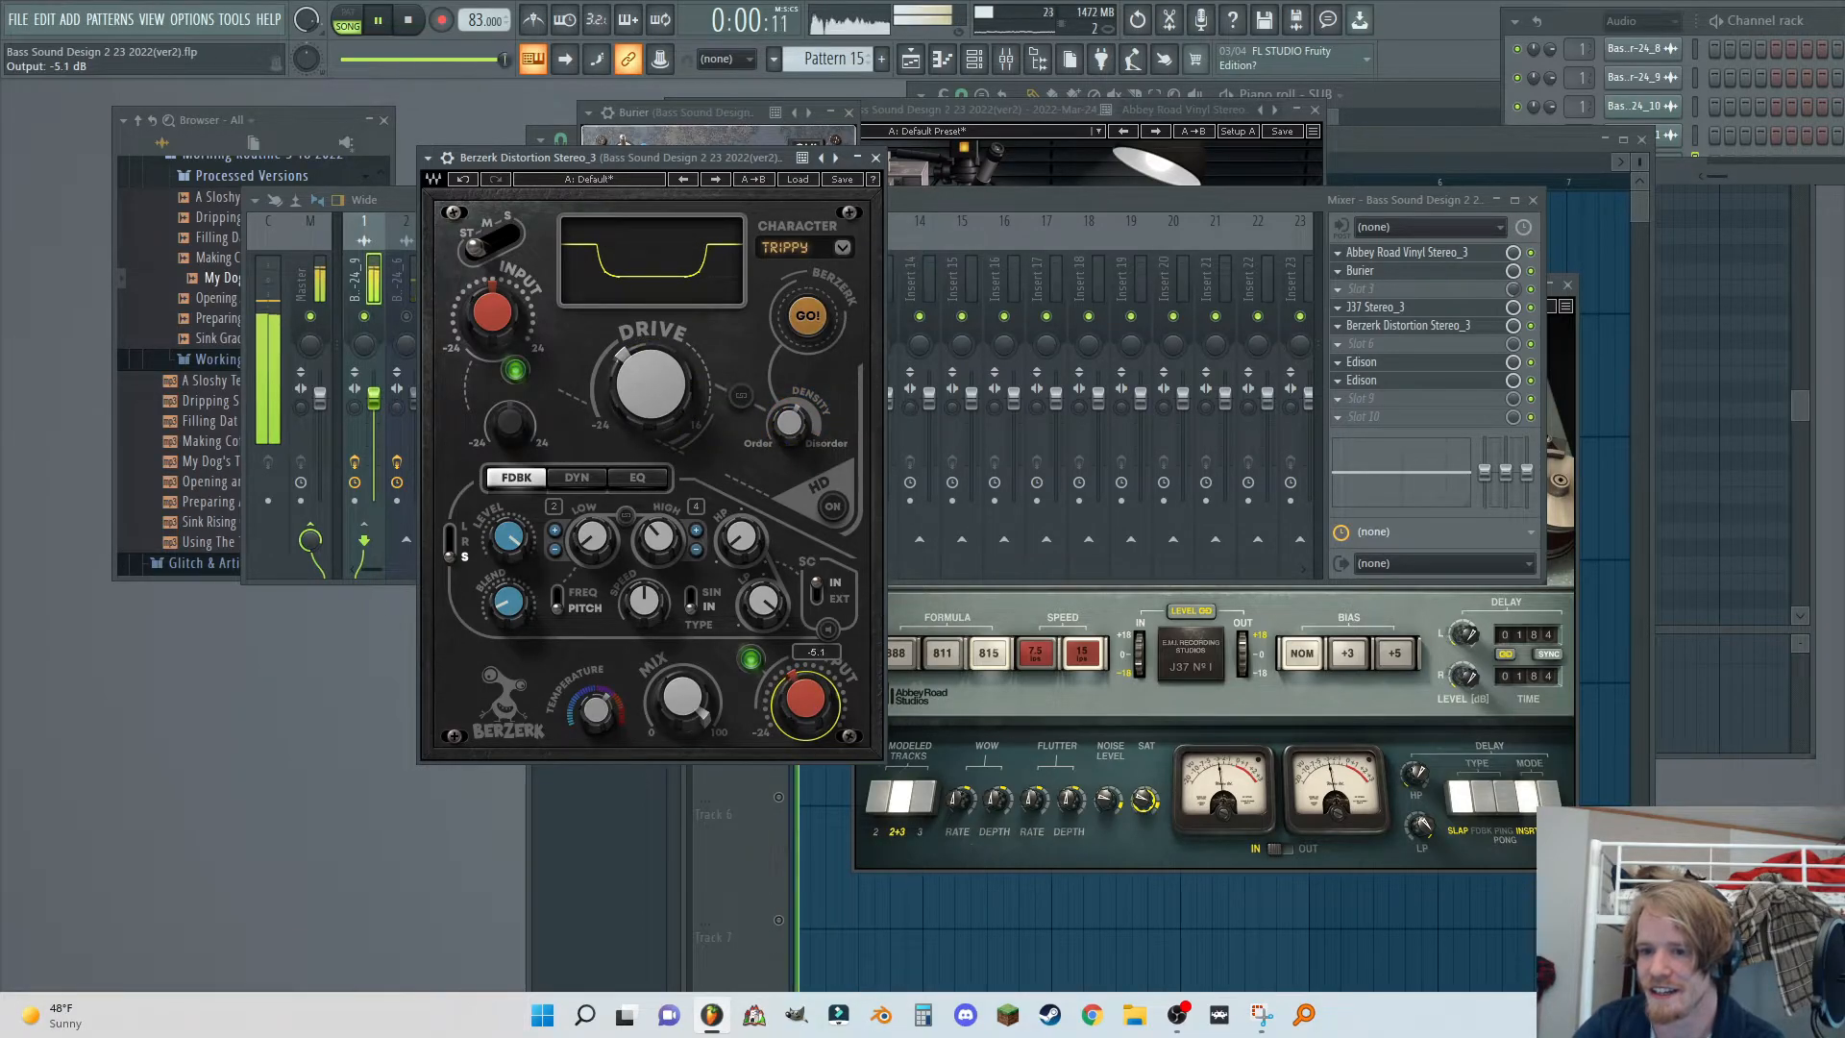
Move J37 and Berzerk Distortion up into the third and fourth effect slots of Insert 1 and check the channel's level.
click(1387, 194)
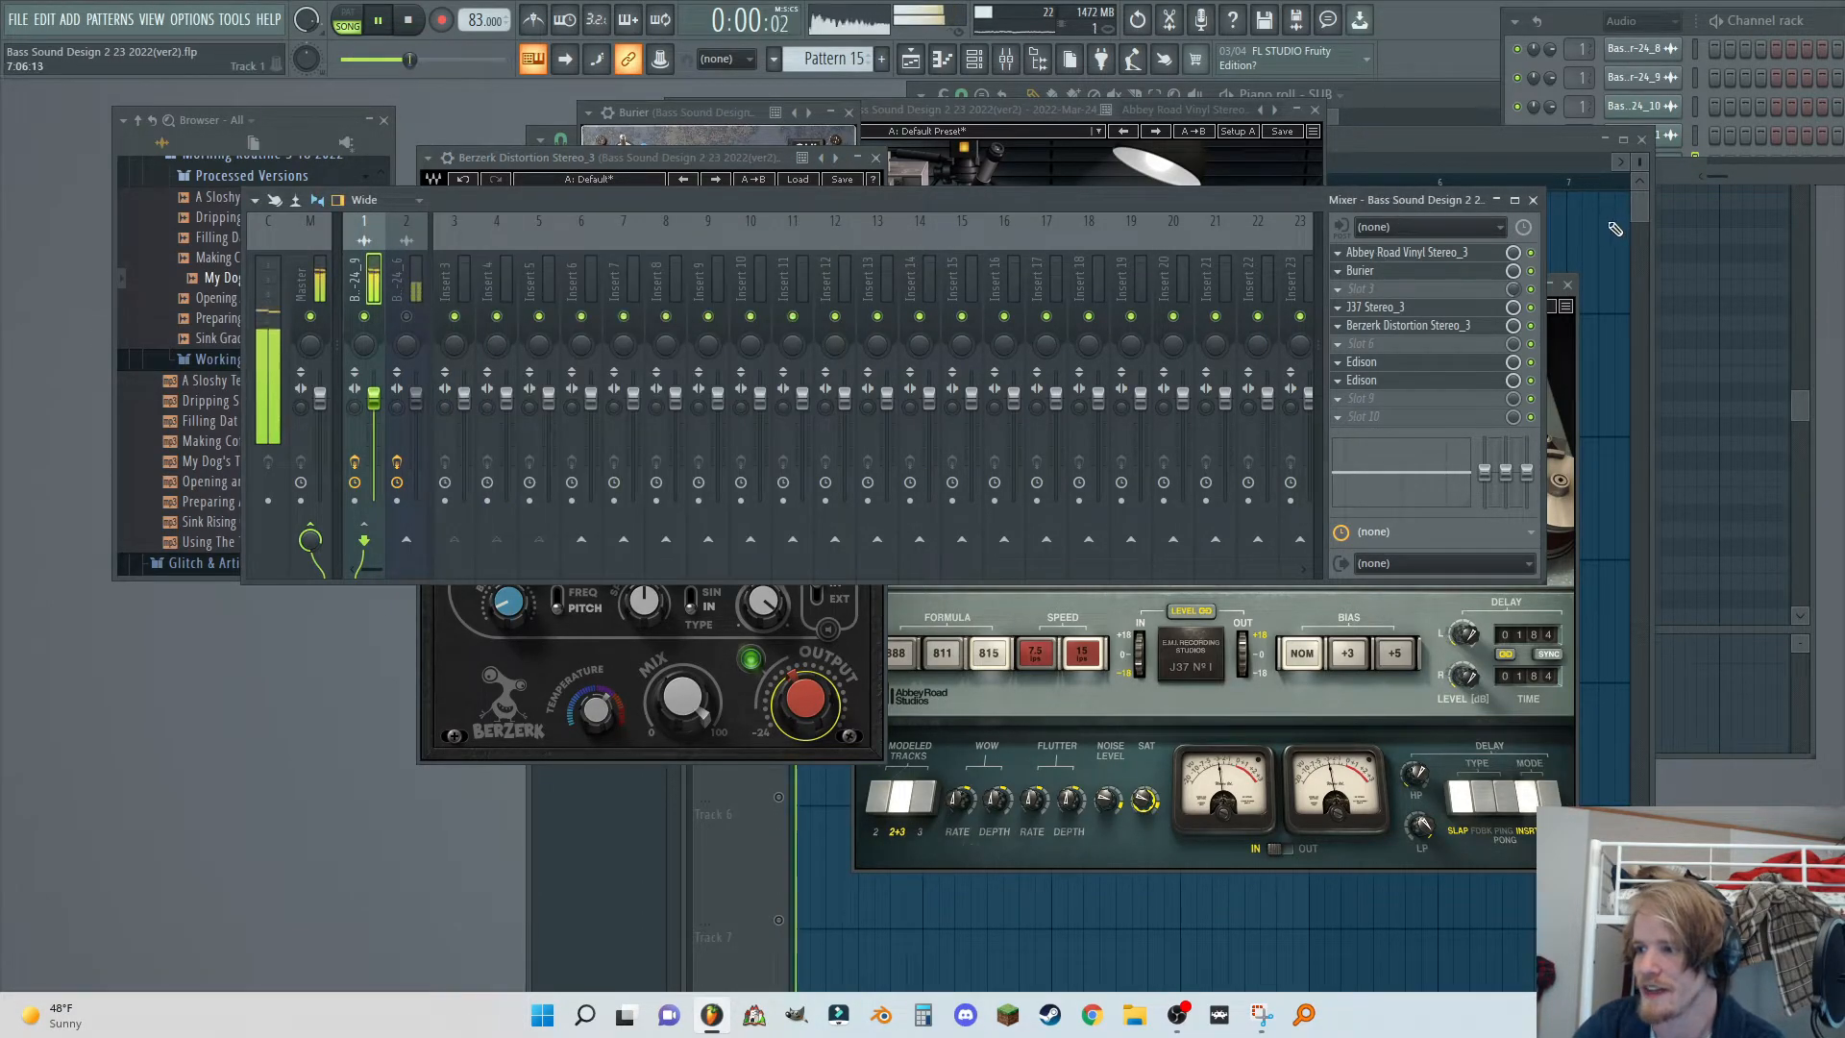
drag(1485, 306, 1471, 289)
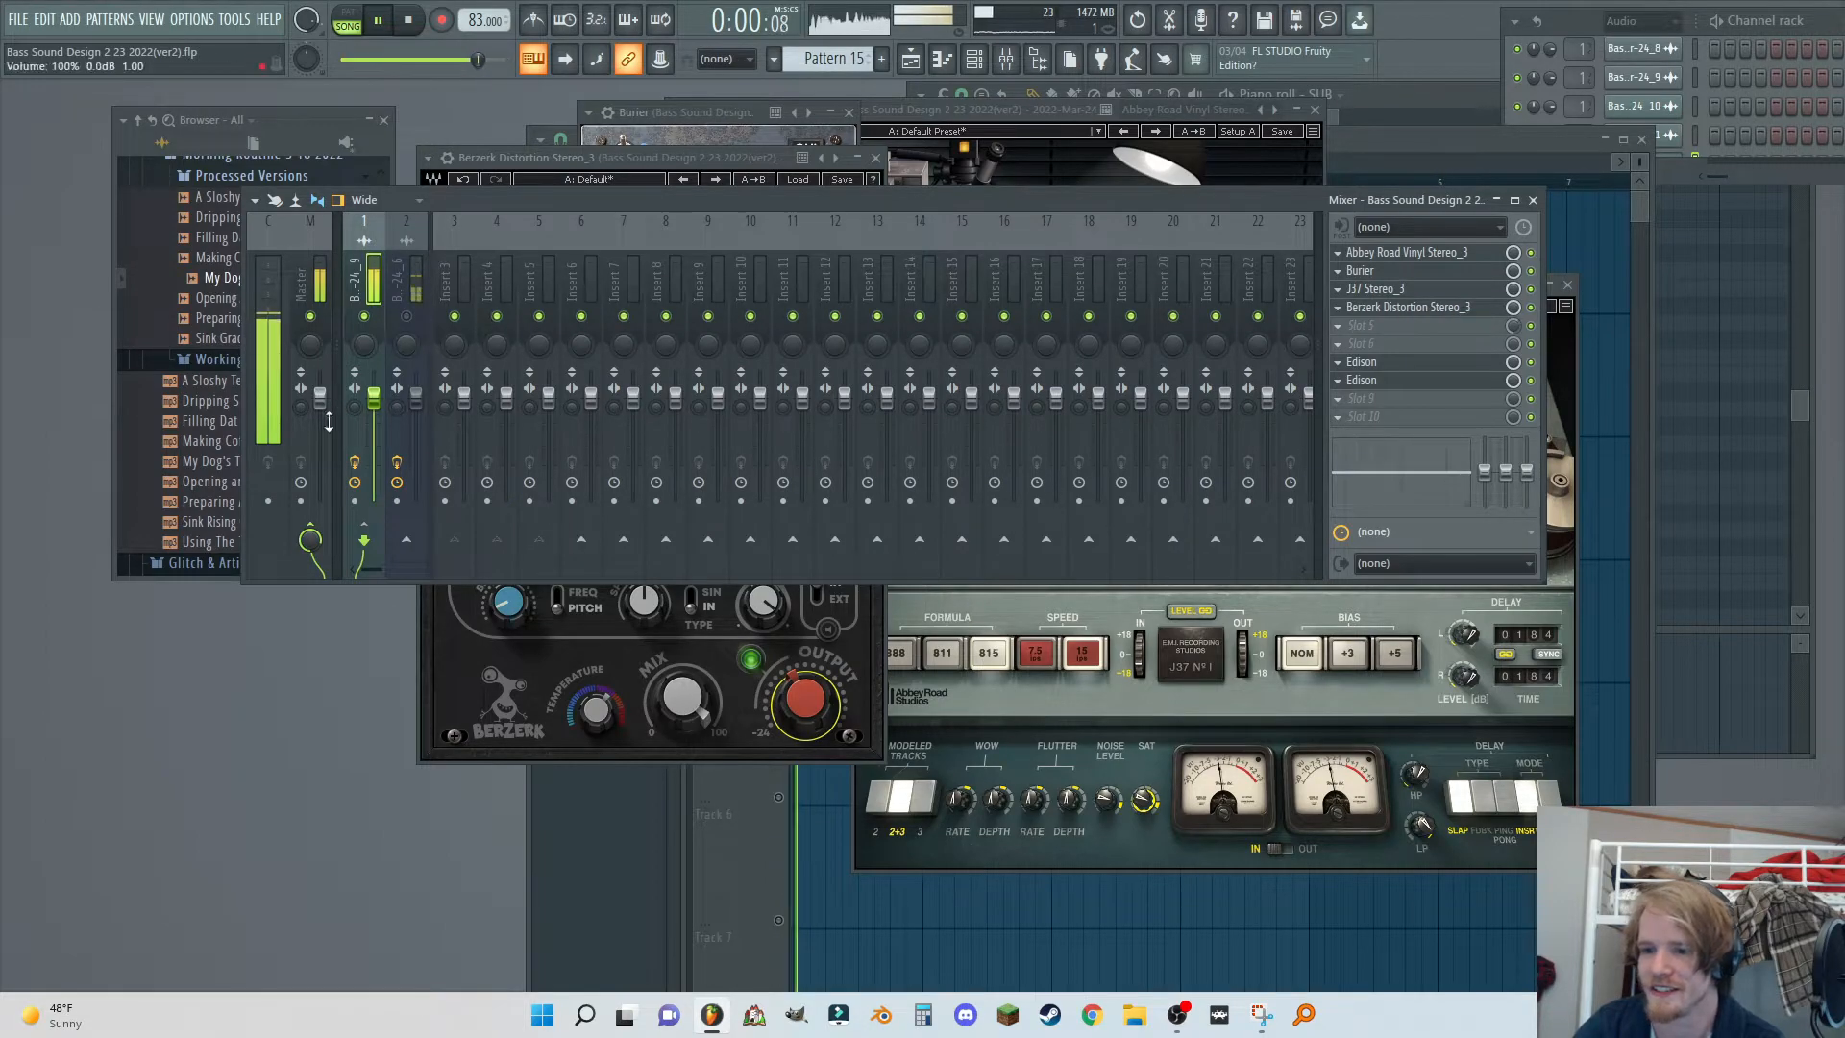
drag(374, 399, 374, 397)
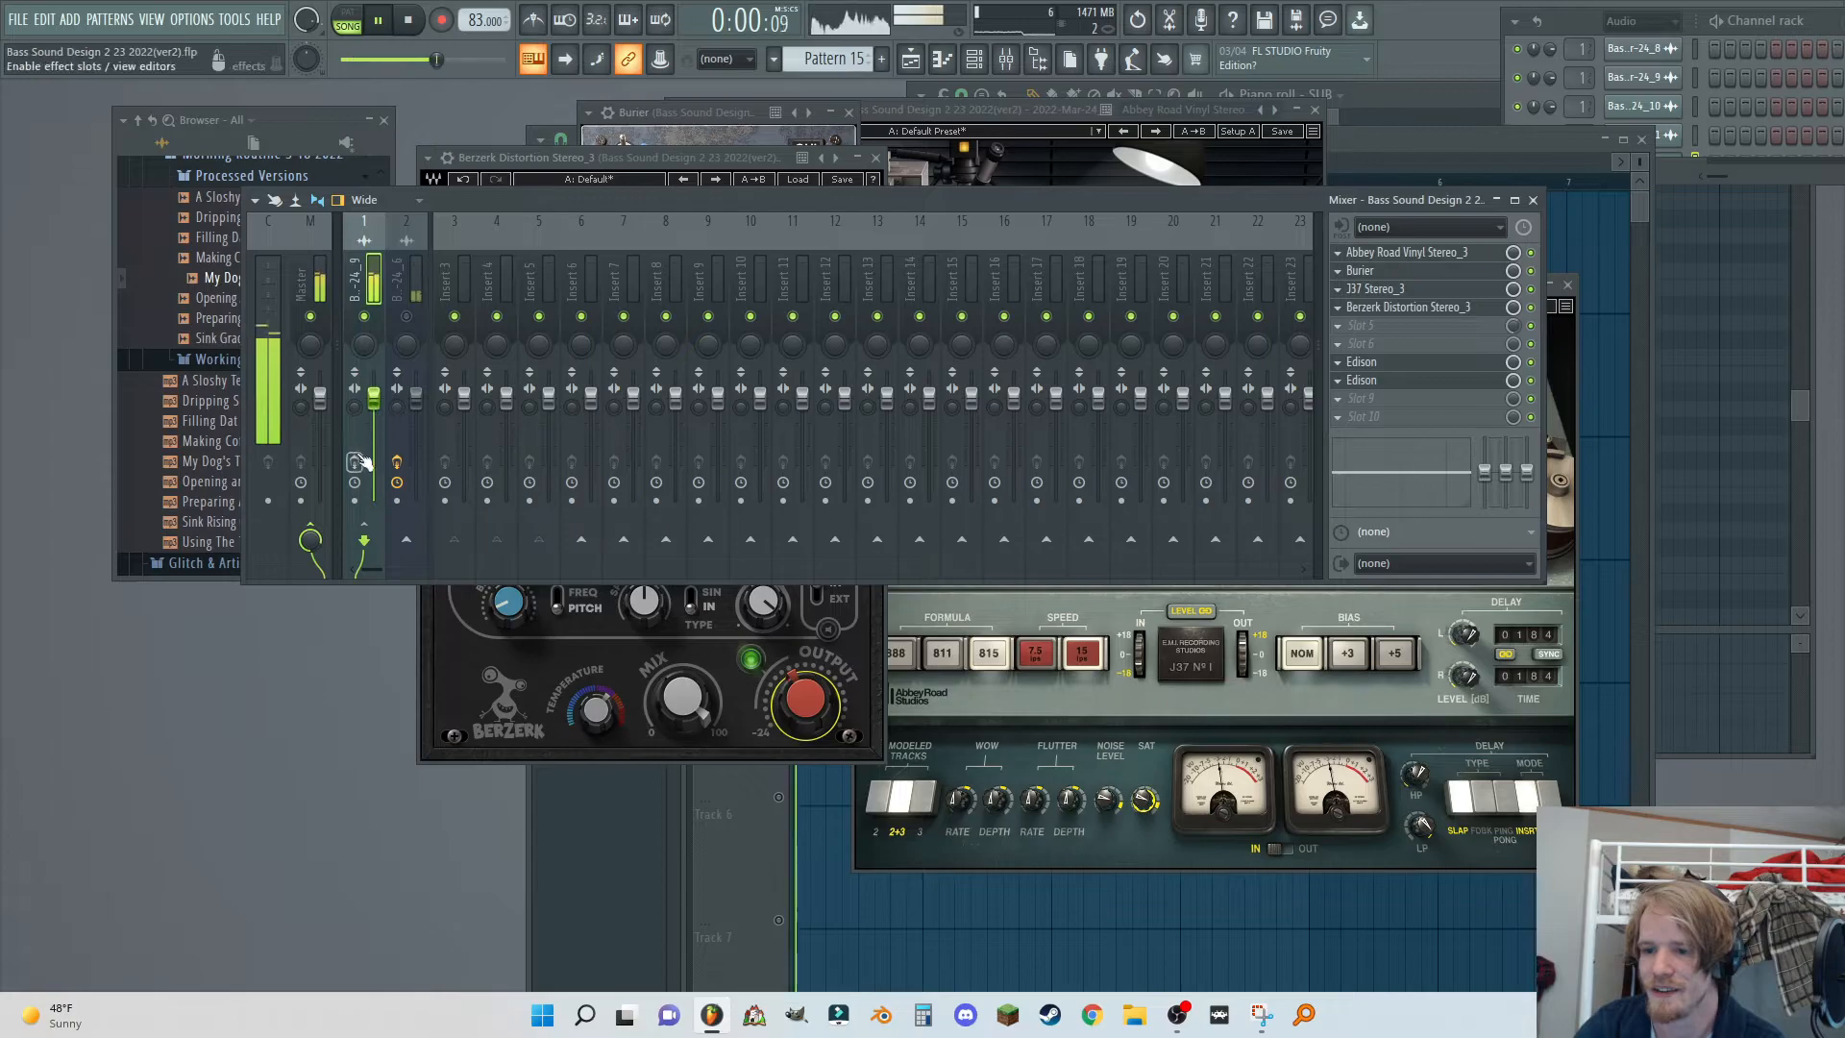
Add kHs Limiter in the sixth effect slot of Insert 1, ahead of the Edisons, and lower its threshold.
click(1374, 346)
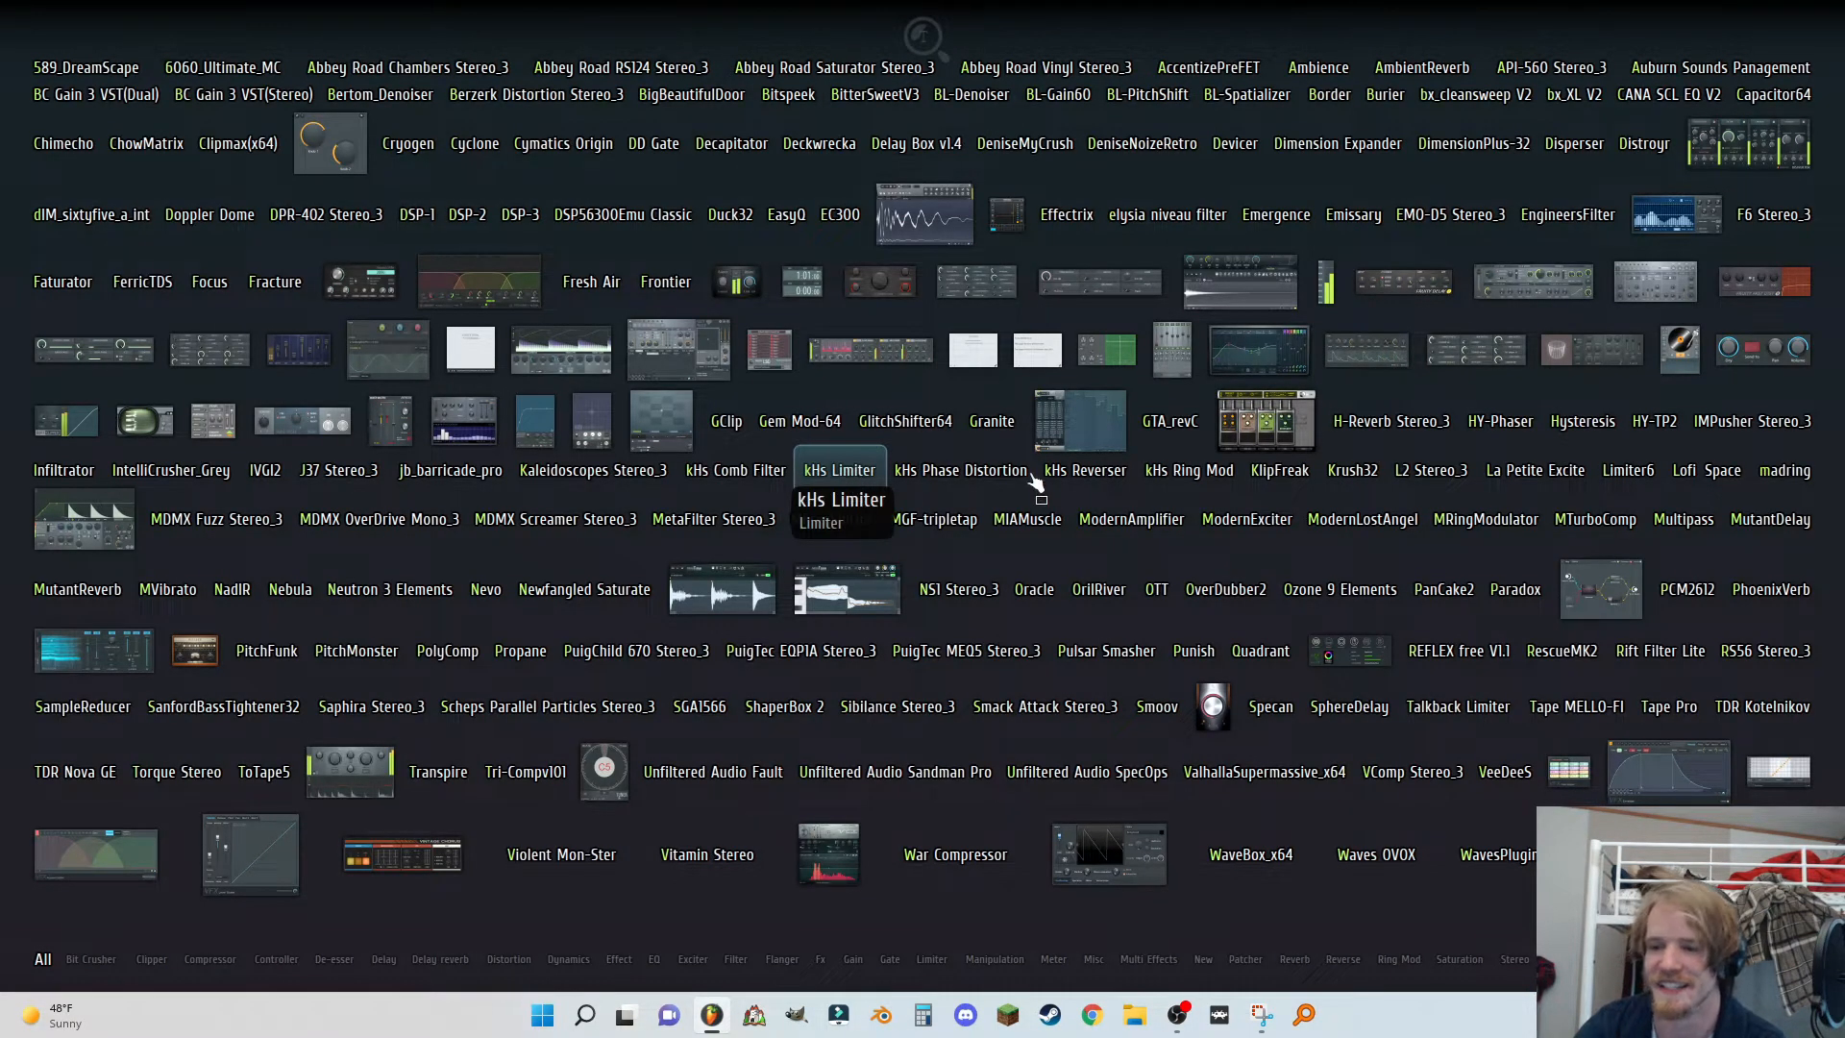
click(840, 470)
drag(599, 278, 673, 351)
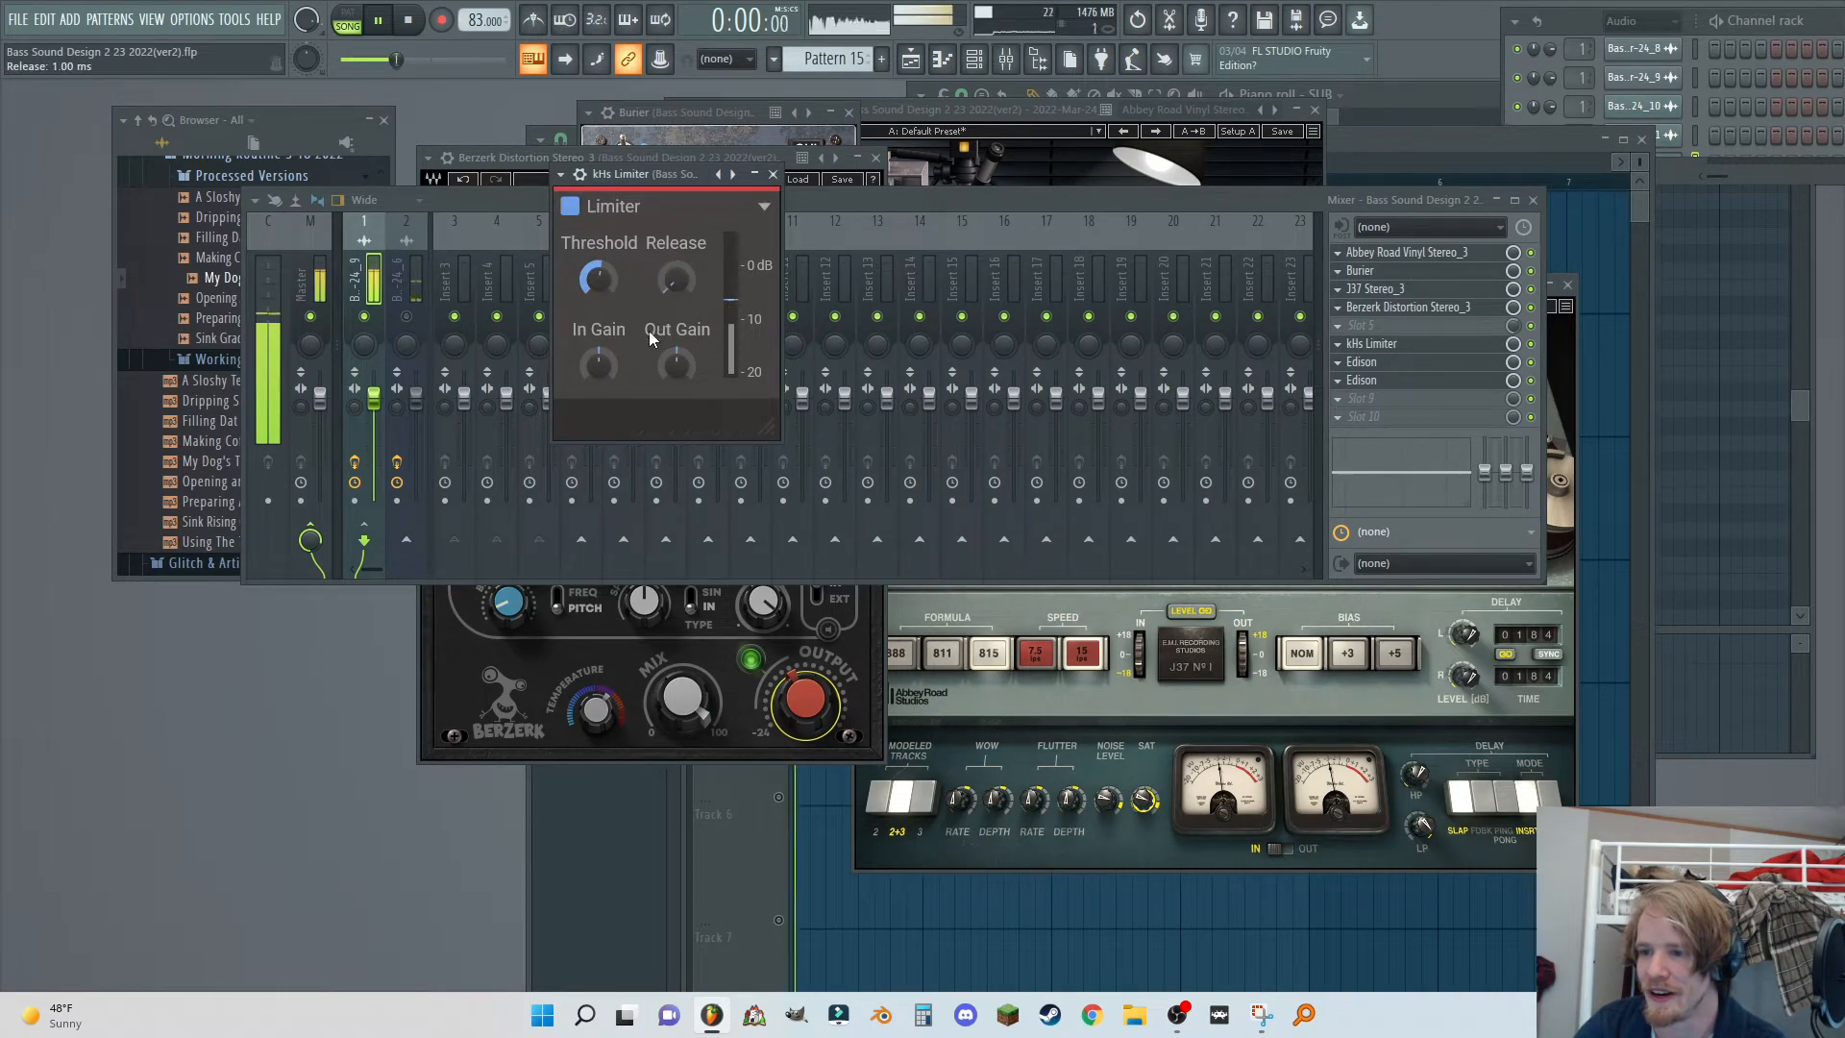
Clear the old audio from the second Edison on Insert 1 and start a new recording in it.
click(1369, 362)
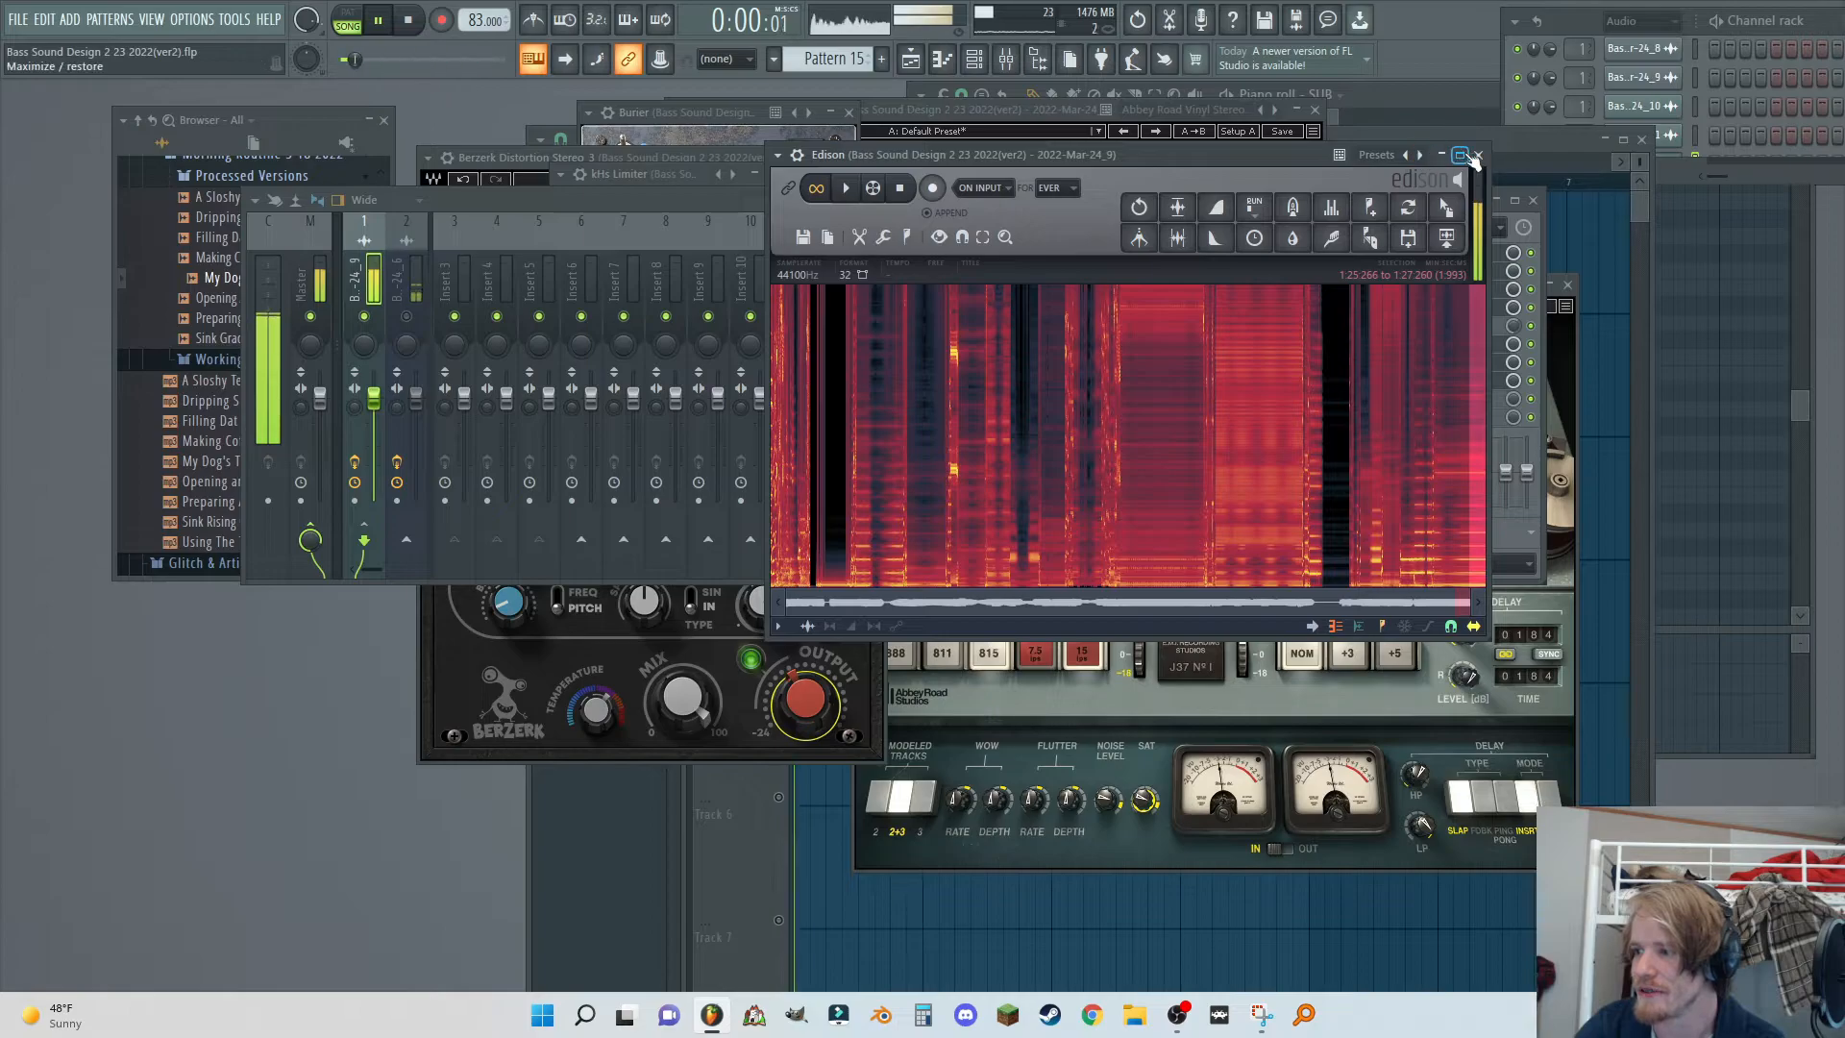
click(1478, 156)
click(1384, 381)
drag(752, 204, 798, 165)
key(Delete)
click(804, 197)
Open the looping playlist clip's settings and sweep its sample start offset while adjusting the fade-out during recording.
click(1438, 134)
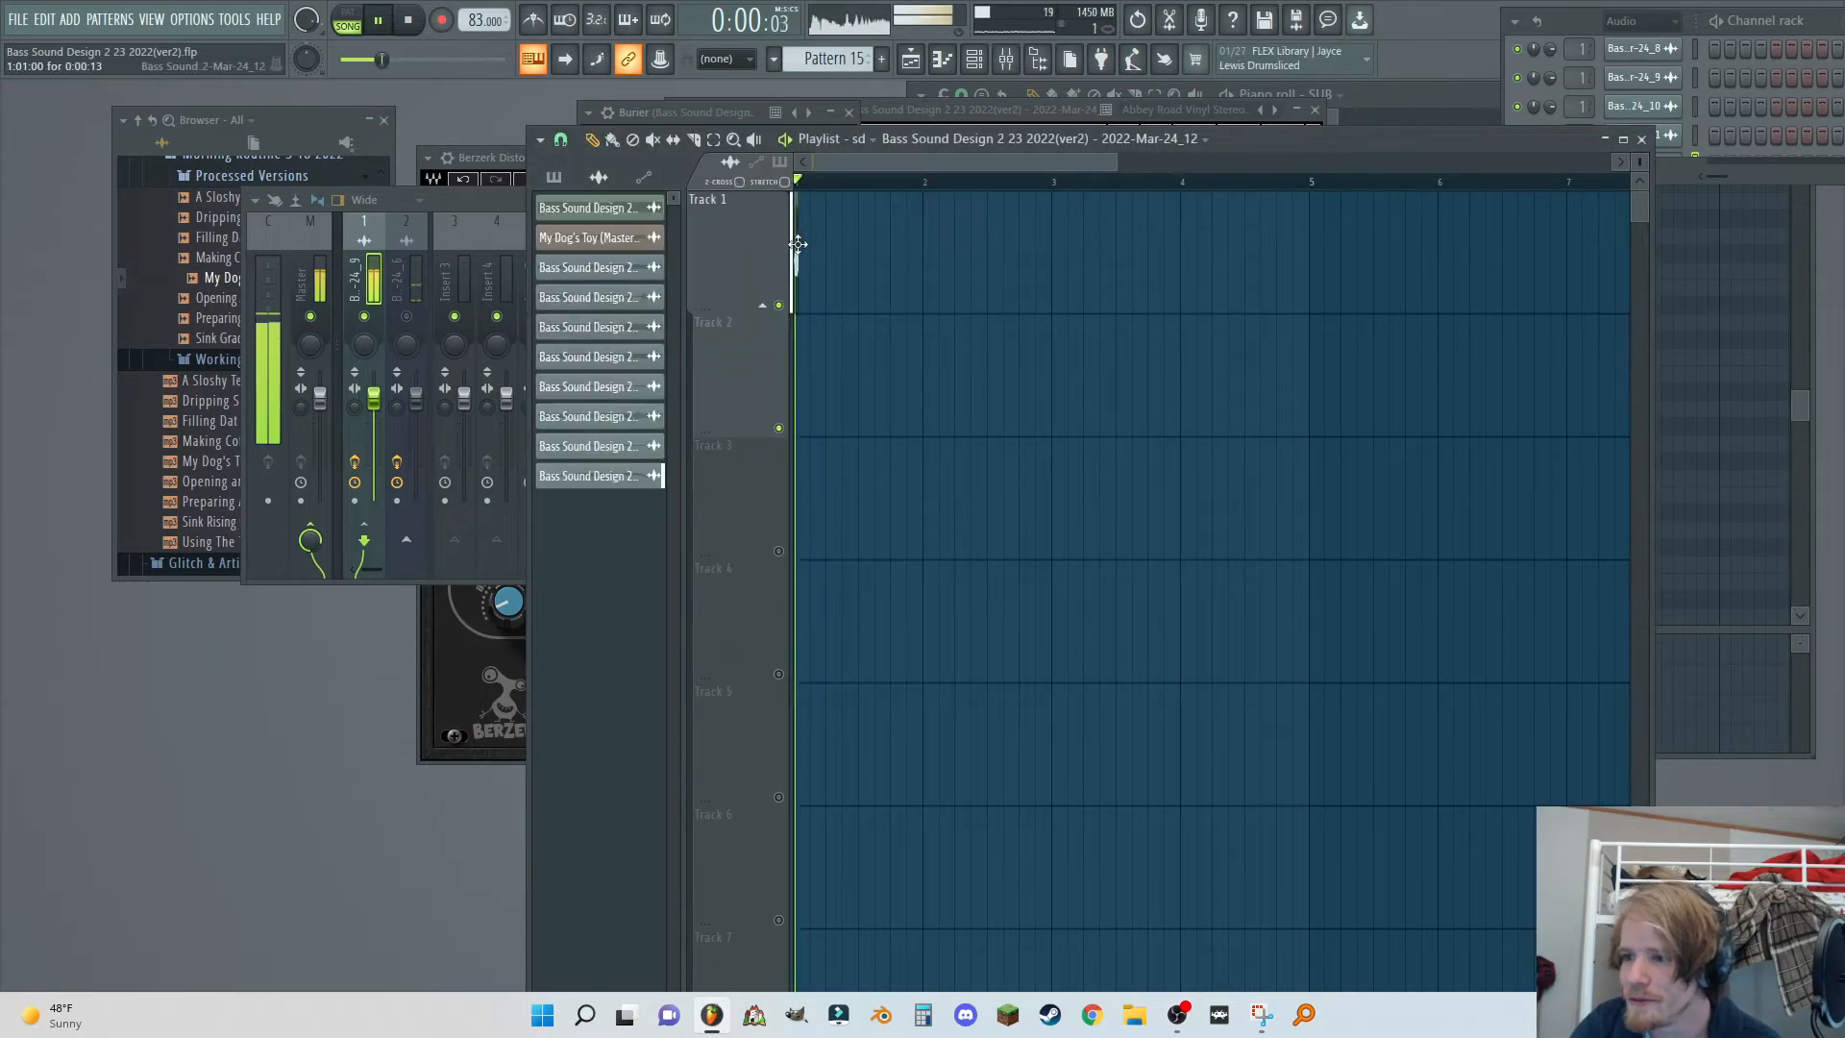
double_click(797, 243)
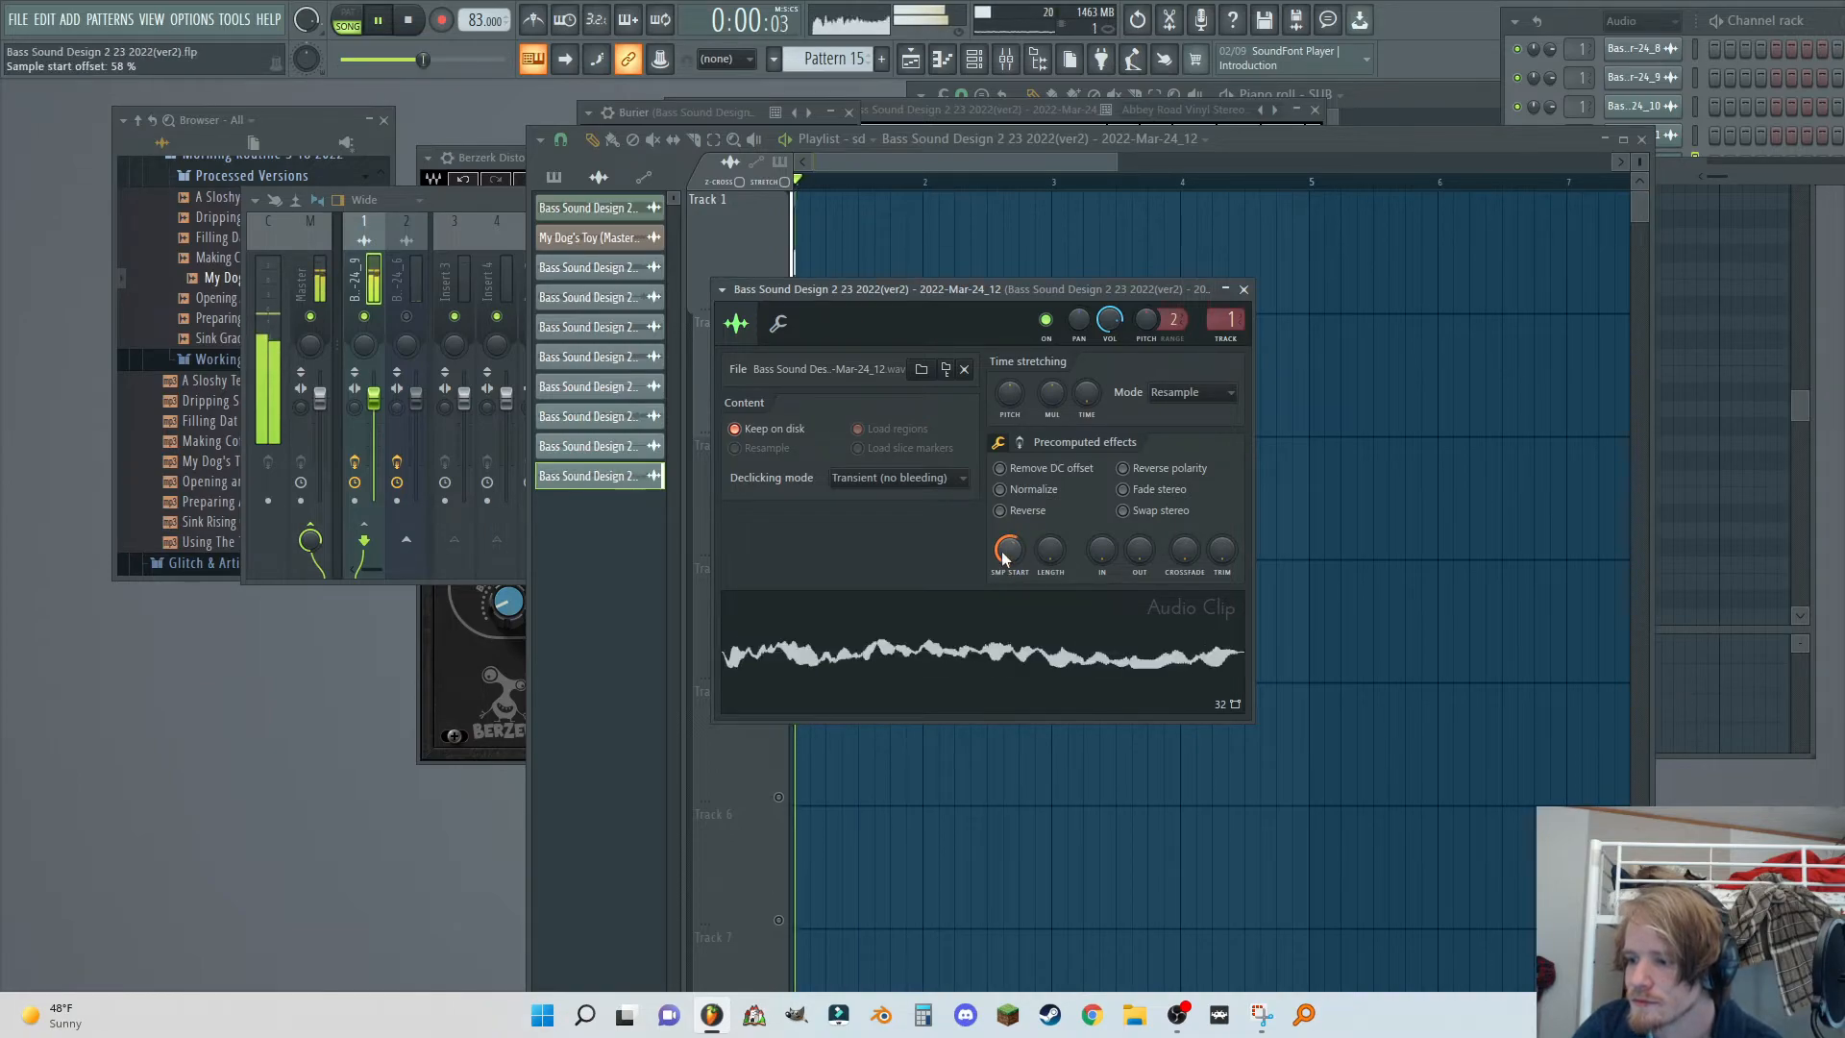
drag(1002, 544, 1010, 554)
mouse_move(1140, 548)
mouse_down()
mouse_move(1139, 511)
mouse_move(1141, 555)
mouse_up()
drag(1014, 558, 1015, 569)
mouse_move(1140, 549)
mouse_down()
mouse_move(1140, 524)
mouse_move(1140, 550)
mouse_up()
drag(1009, 550, 1009, 543)
drag(1006, 617, 1005, 613)
right_click(1005, 615)
Stop playback and the second Edison's recording, send the take to the playlist and move the clip to Track 1.
click(408, 20)
key(F9)
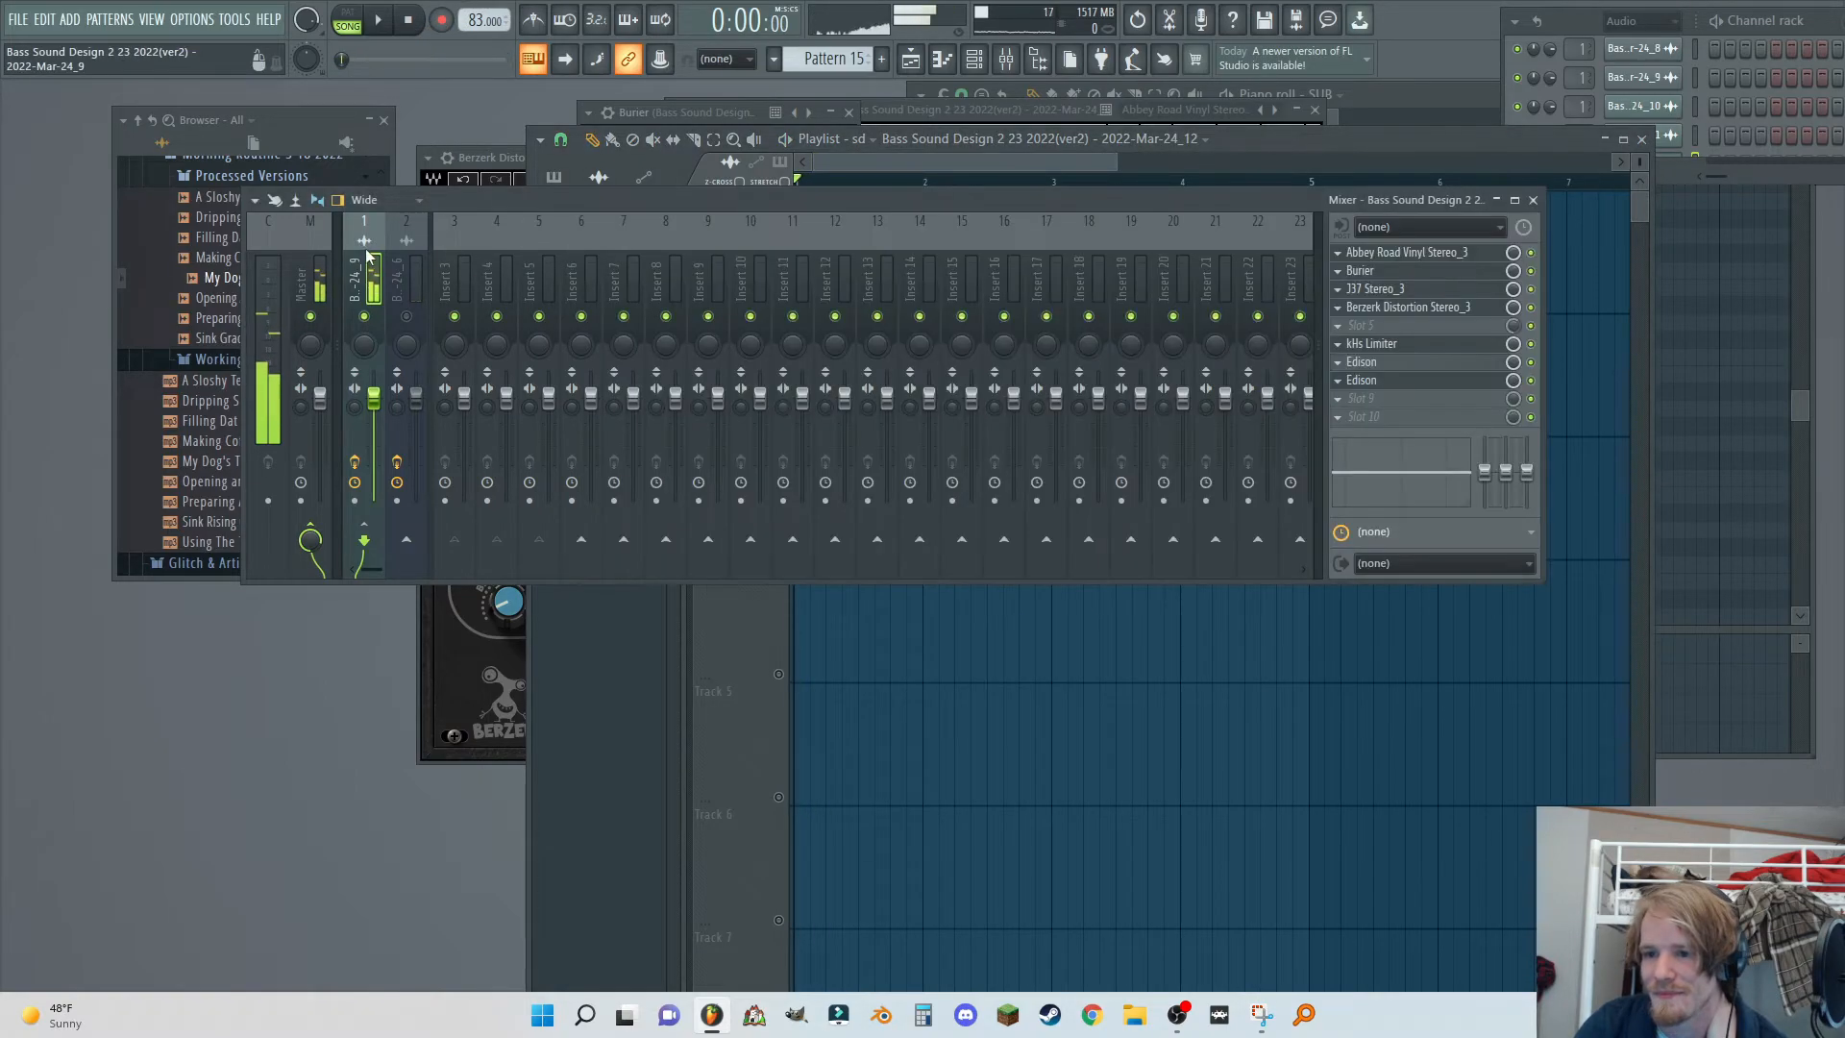
click(1393, 381)
click(802, 197)
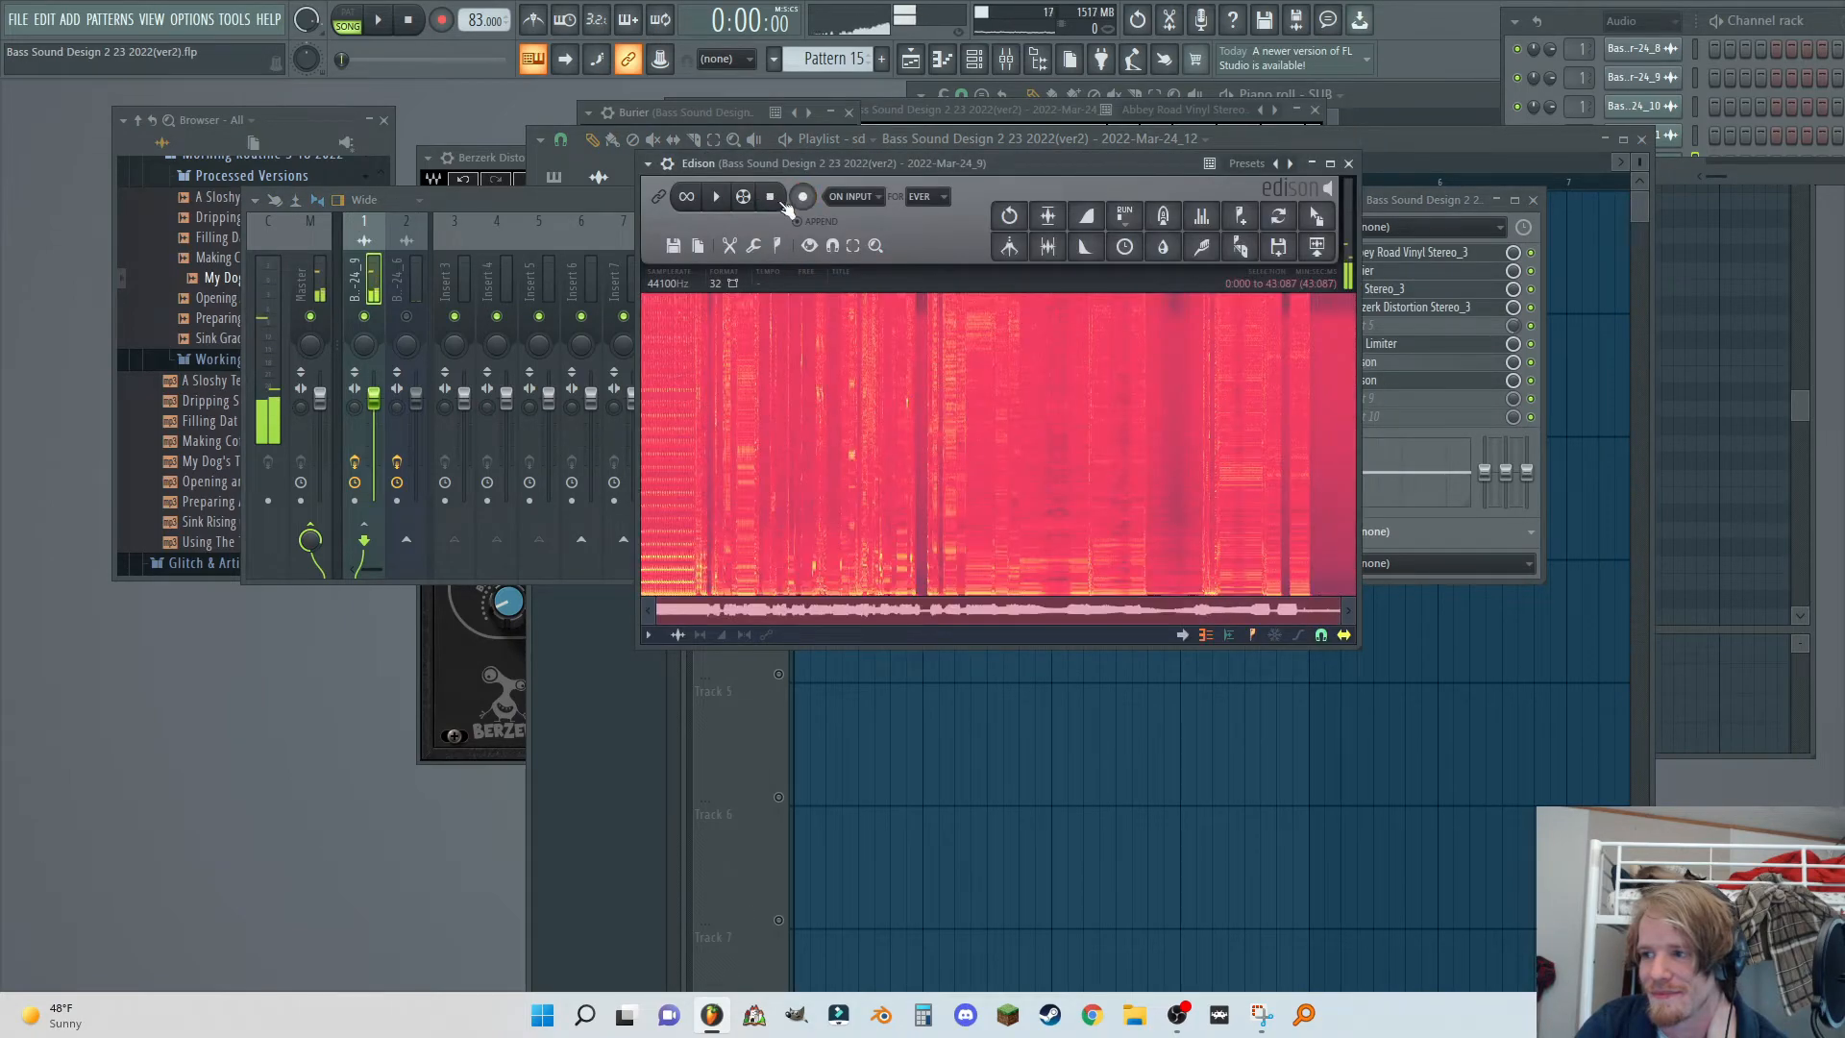
click(1315, 252)
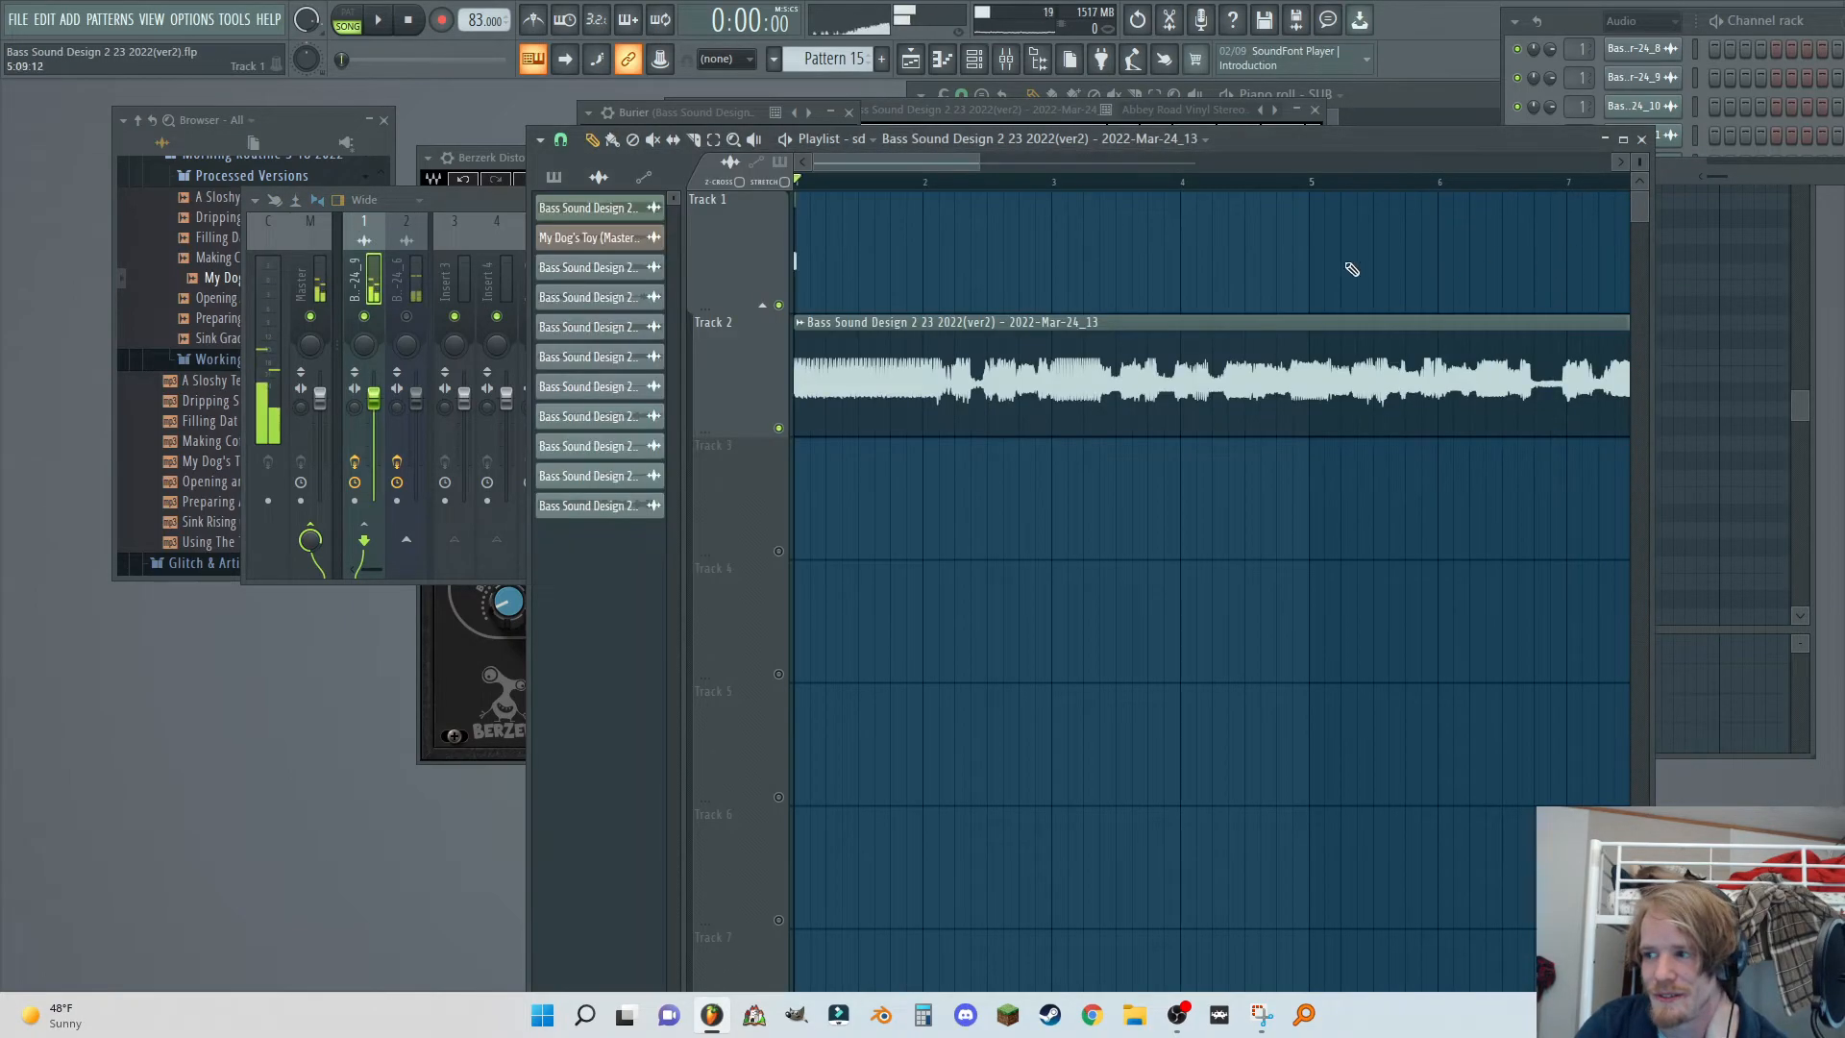
drag(946, 382, 966, 257)
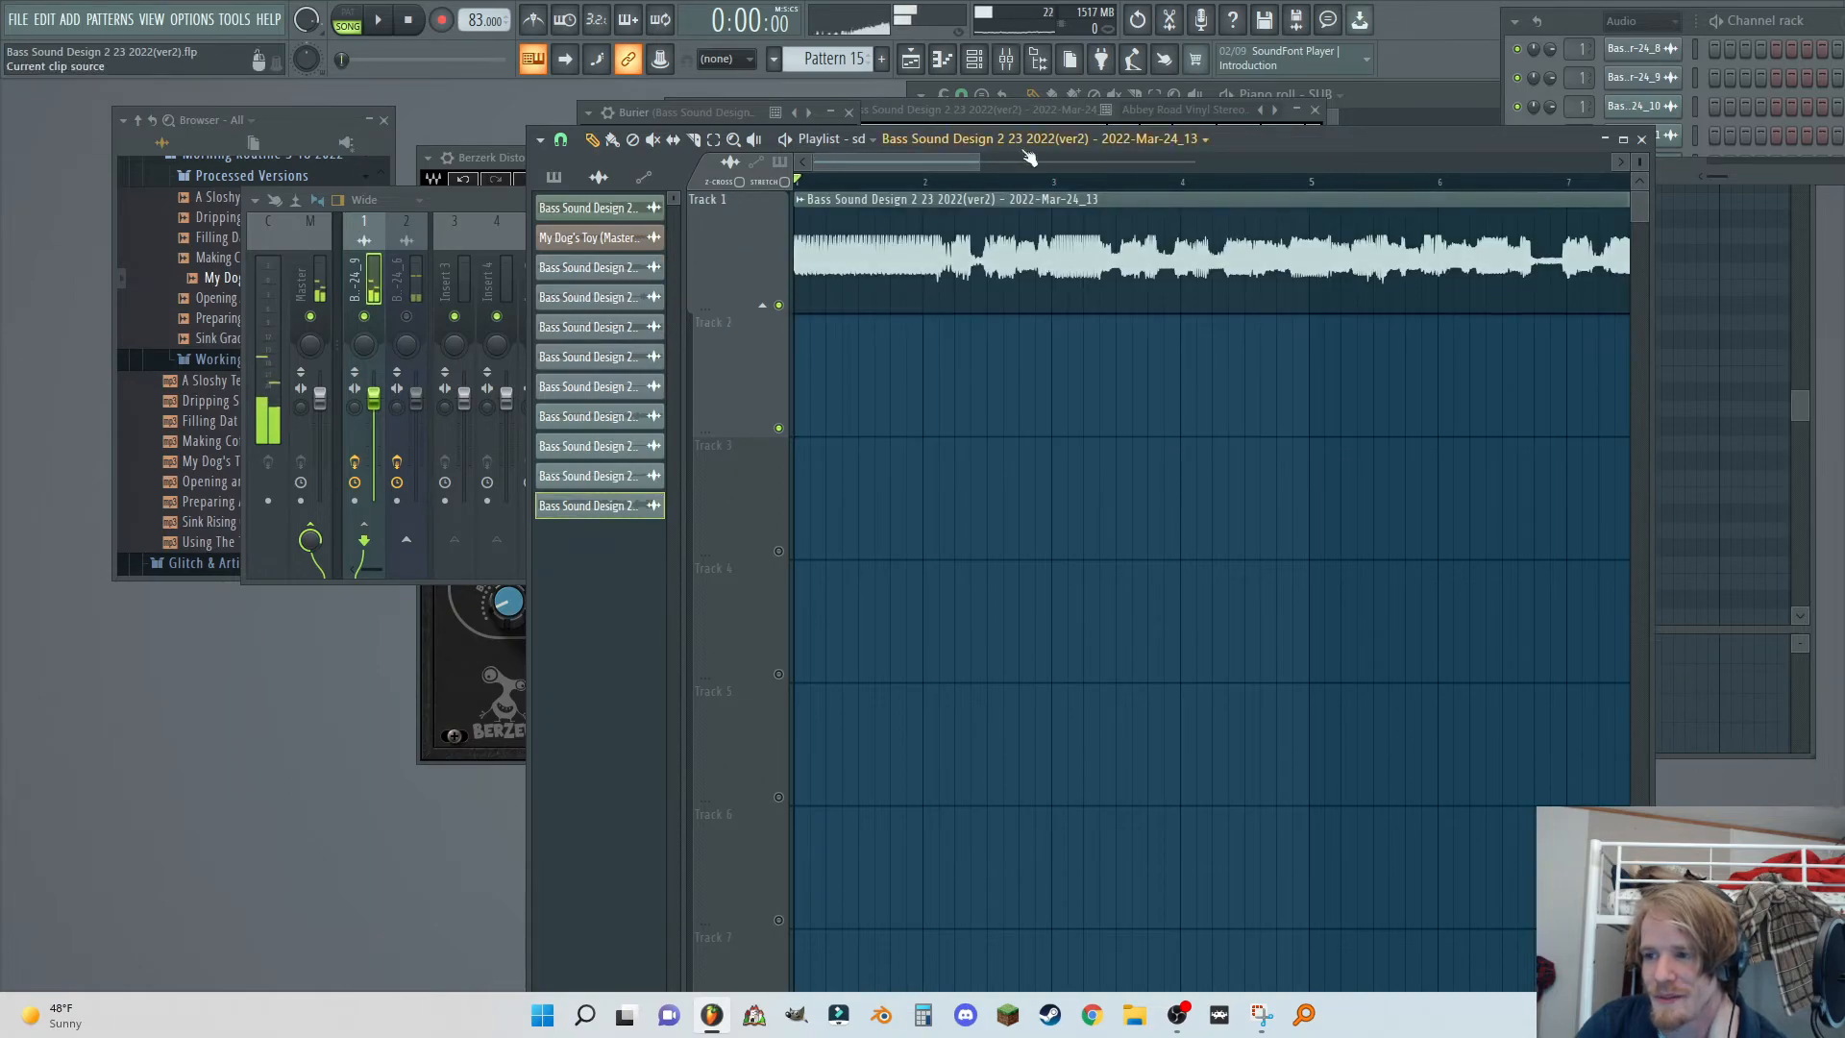
Reset Insert 1 to its default state, clearing its effects, and select Insert 2.
right_click(382, 214)
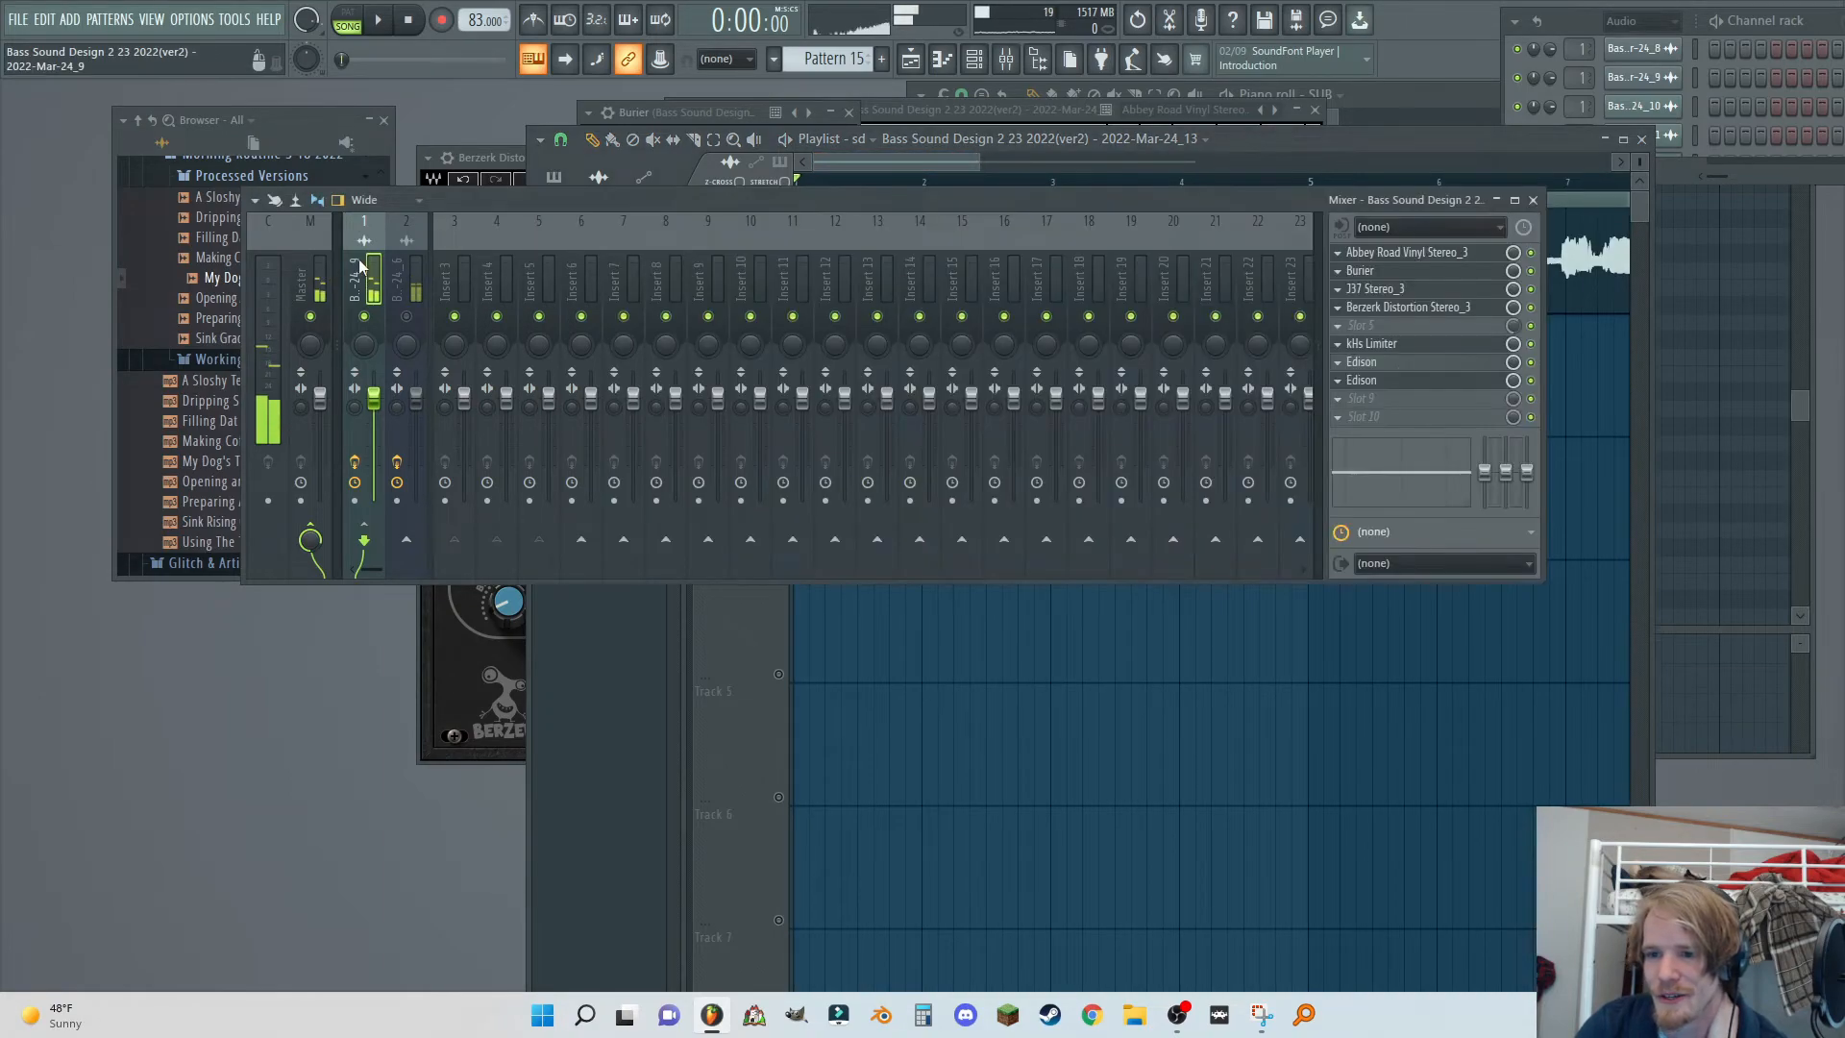
mouse_move(400, 319)
click(274, 87)
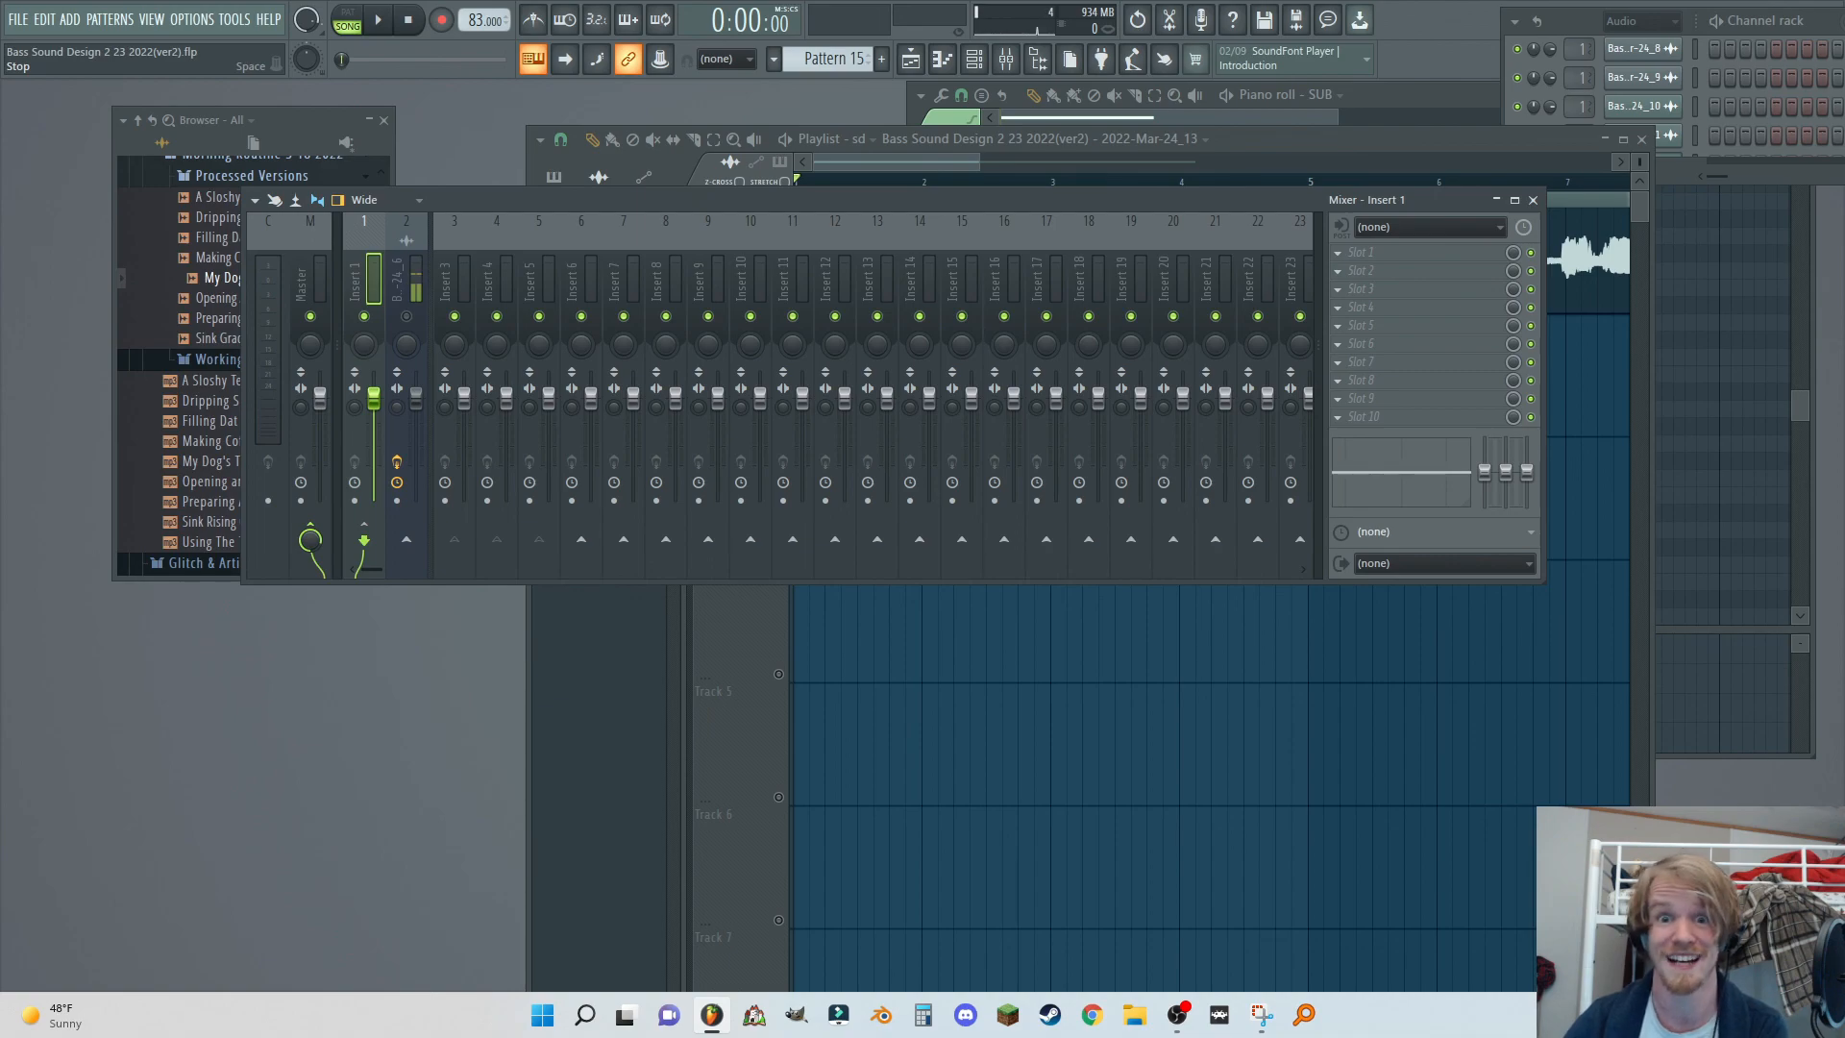
click(406, 279)
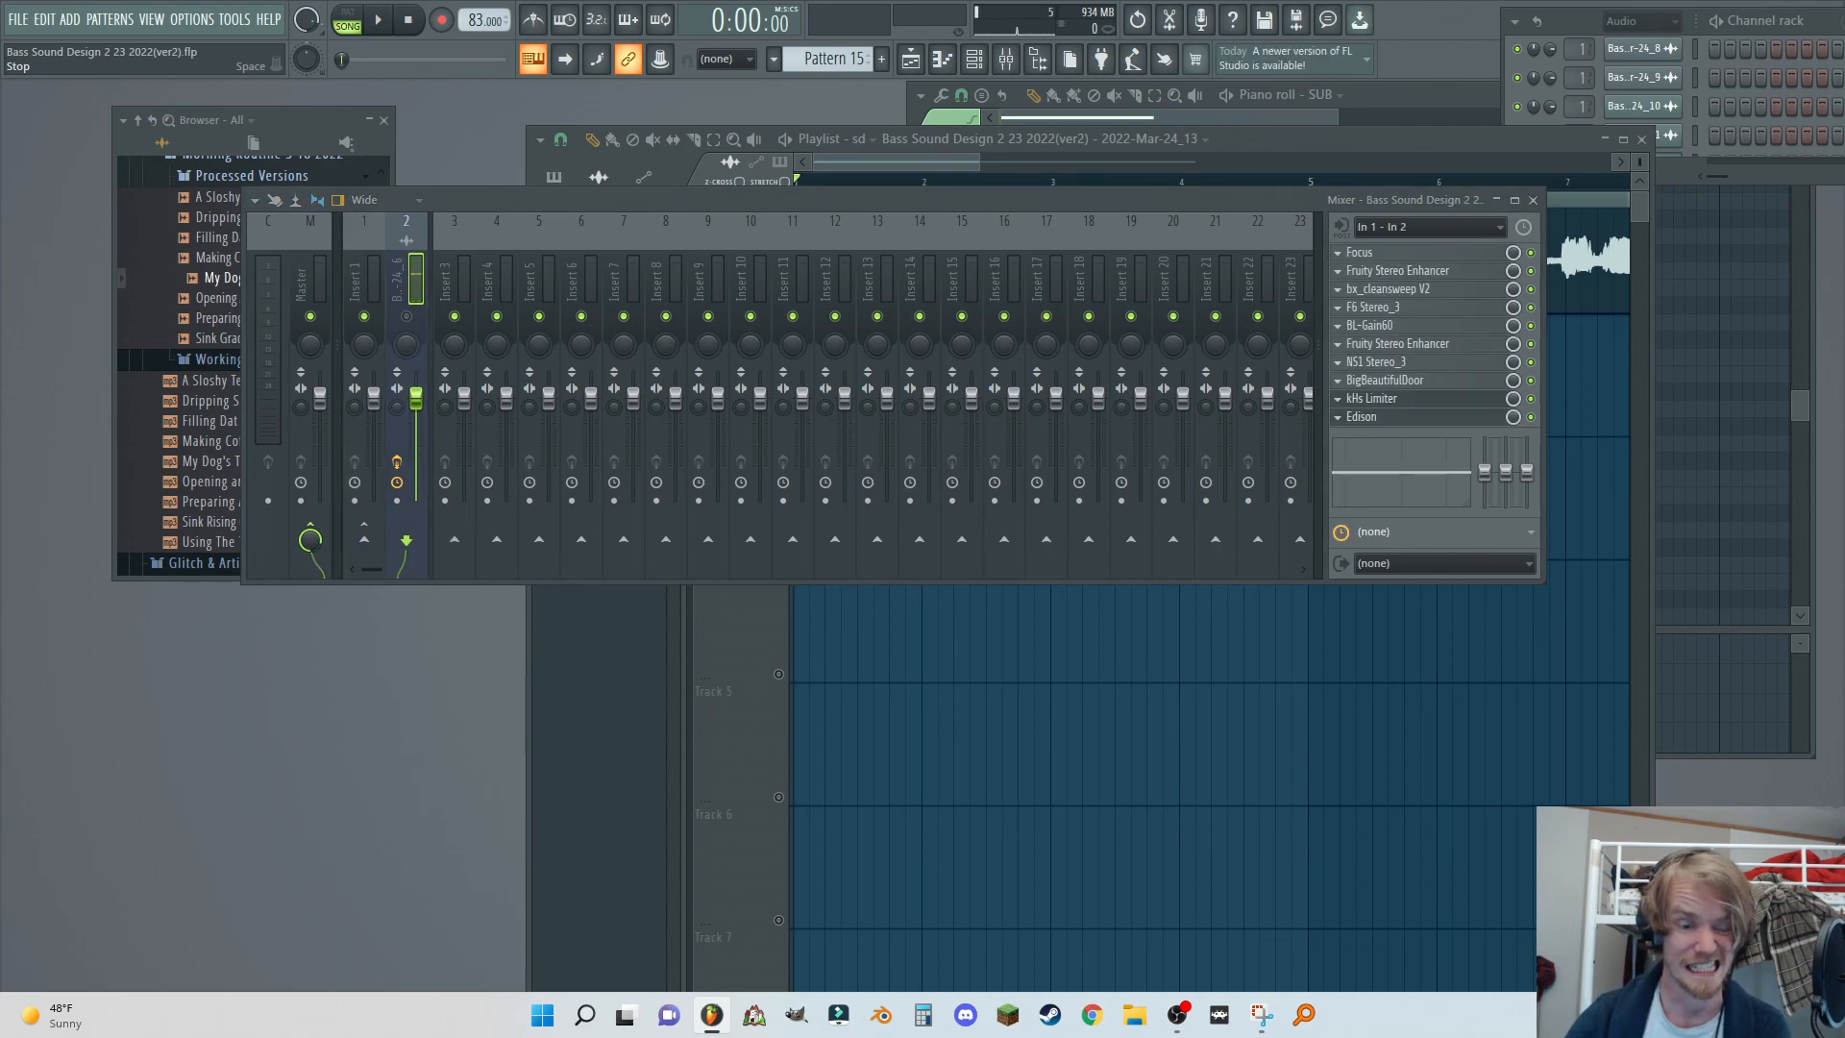